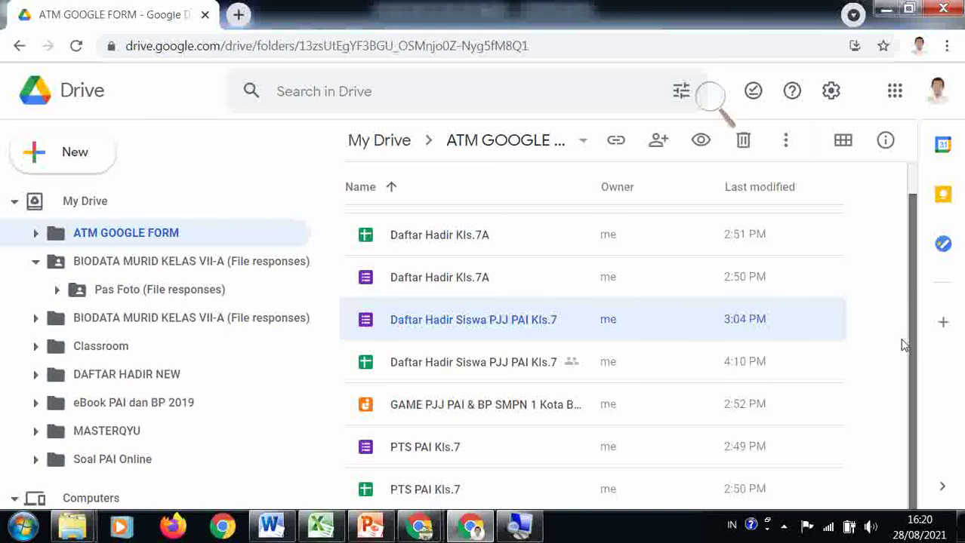
left_click(938, 94)
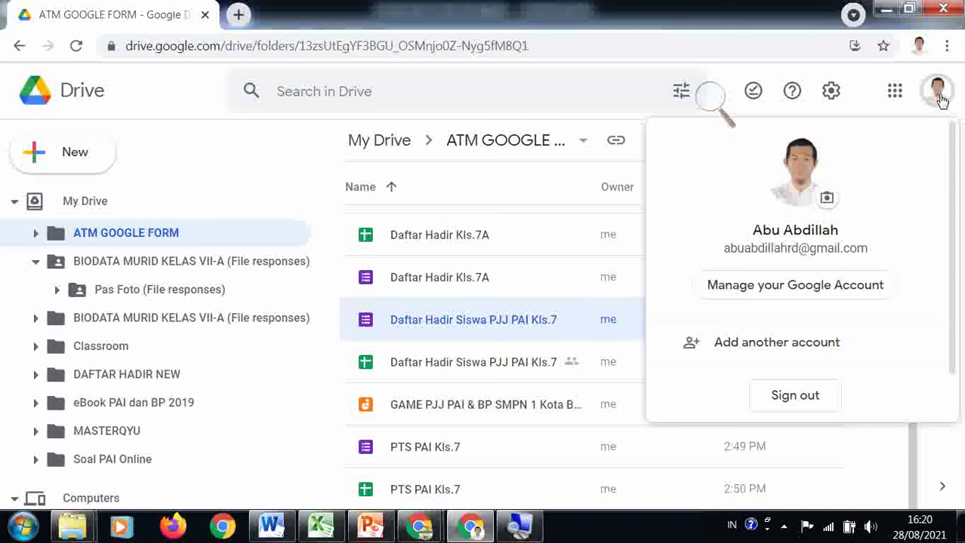
left_click(265, 172)
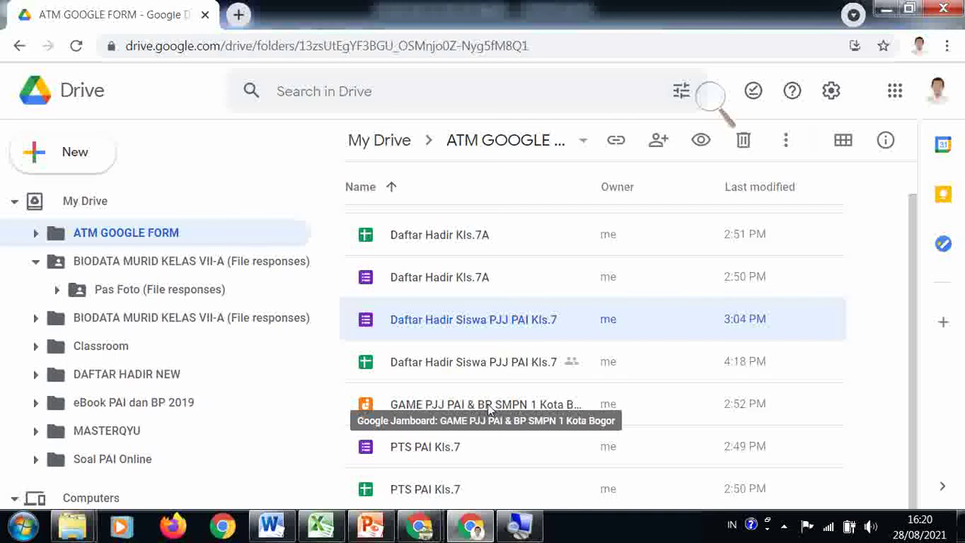
Open the PTS PAI Kls.7 form from the ATM GOOGLE FORM folder
left_click(444, 453)
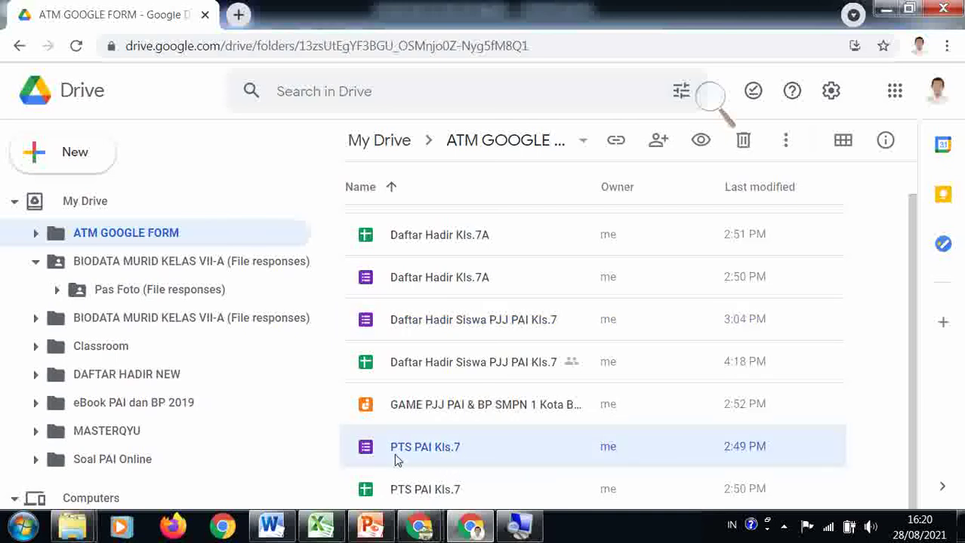
left_click(419, 492)
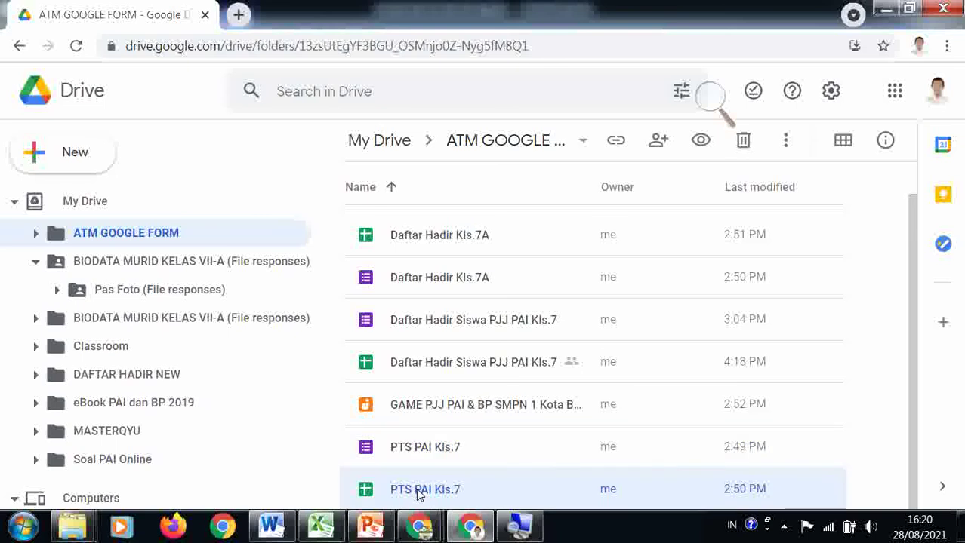
double_click(441, 446)
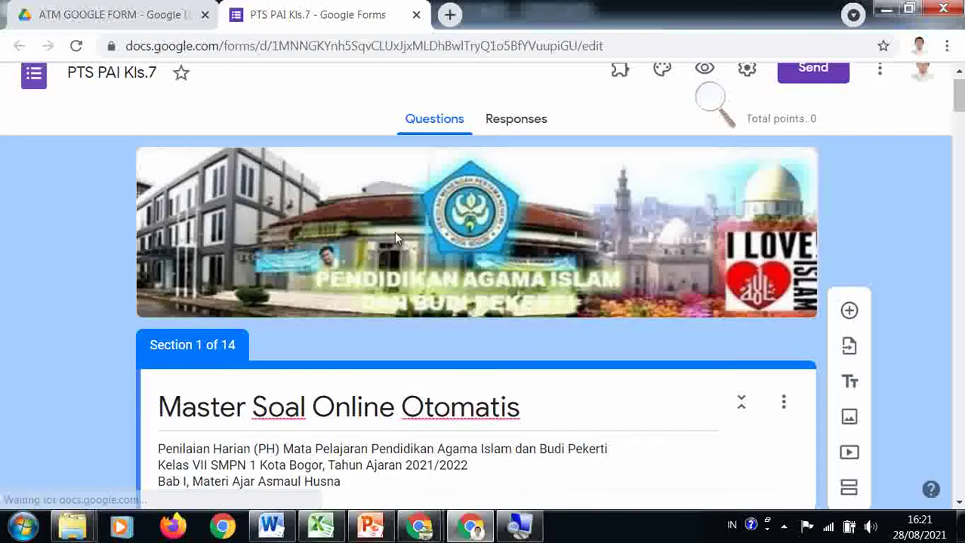
Replace the form's title in section 1 with "PTS PAI Kls.7"
scroll(394, 232, "up", 1)
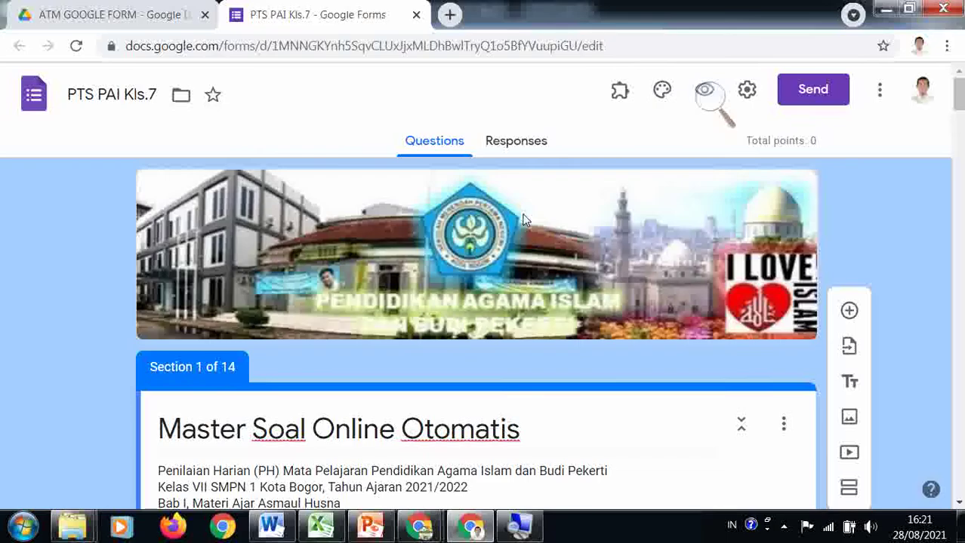
triple_click(341, 431)
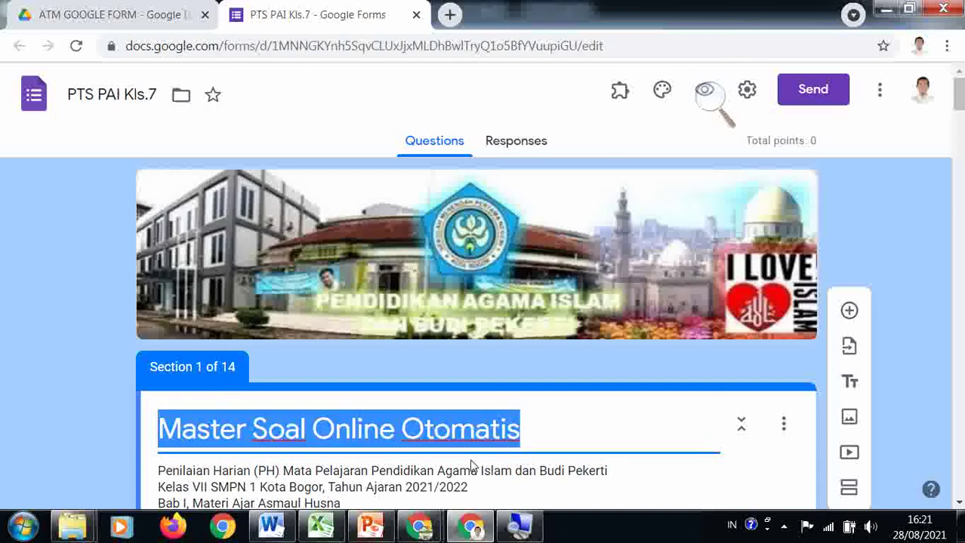
type("PTS")
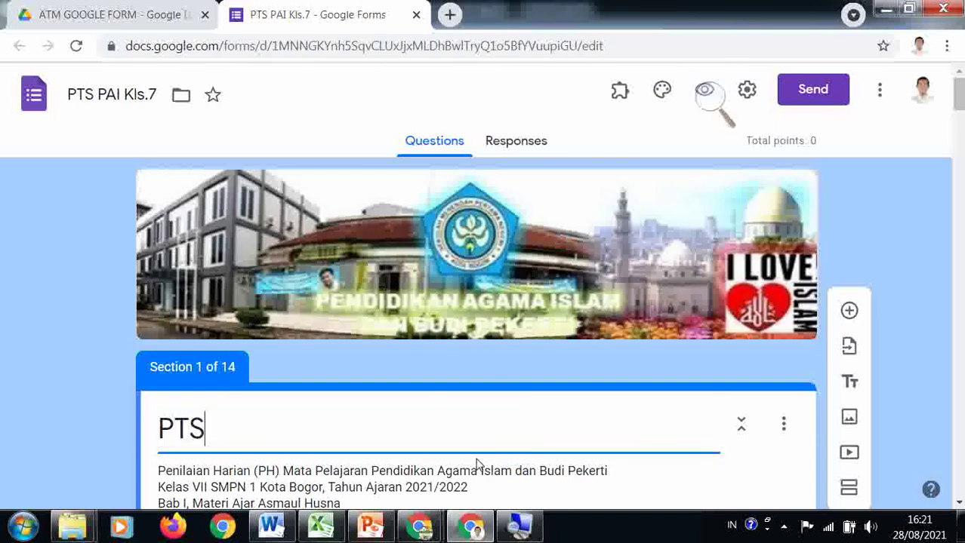
type(" PAI K")
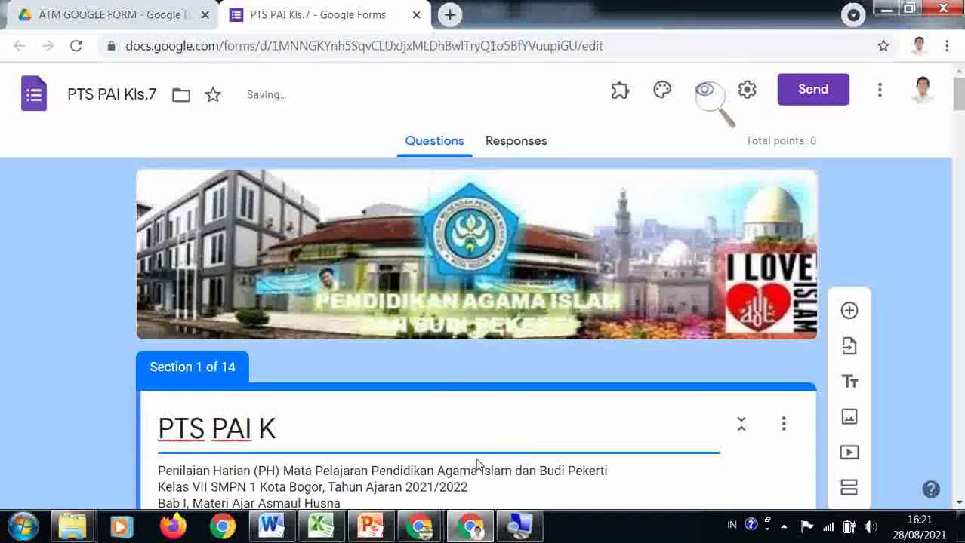
type("ls.7")
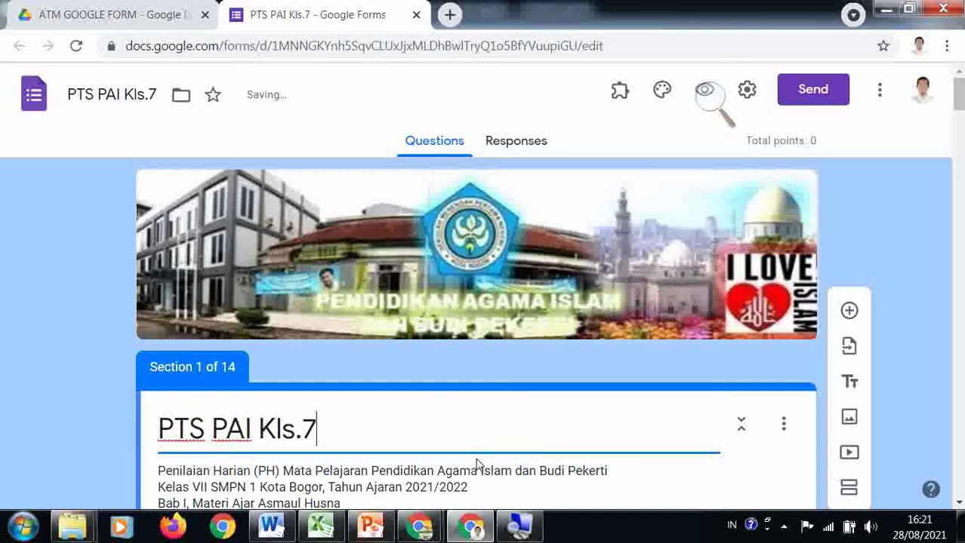
left_click(731, 259)
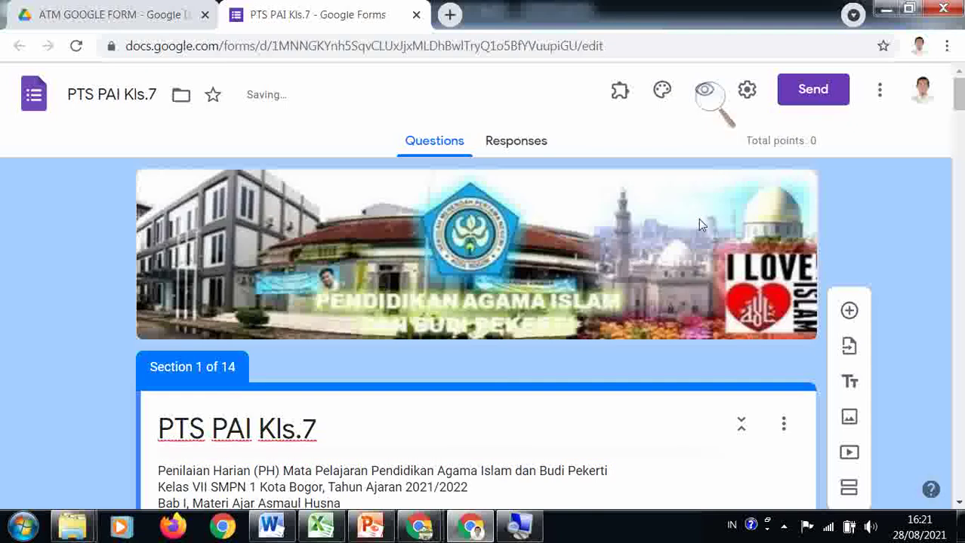
Review the class options of the Kelas question and the Kelas VII-A section that follows it
scroll(702, 227, "down", 8)
scroll(200, 189, "up", 2)
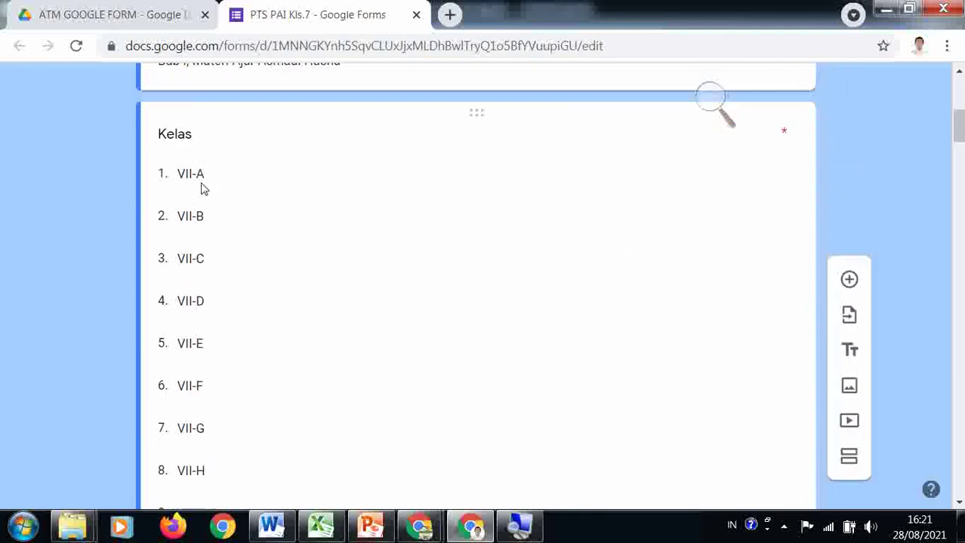
scroll(207, 185, "down", 2)
scroll(203, 178, "up", 2)
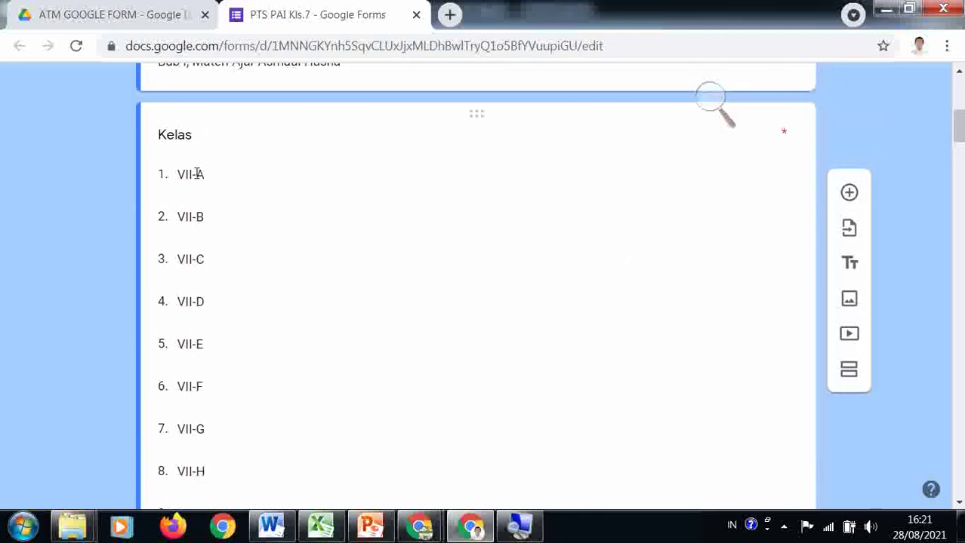
left_click(199, 177)
scroll(208, 240, "down", 7)
scroll(213, 243, "down", 2)
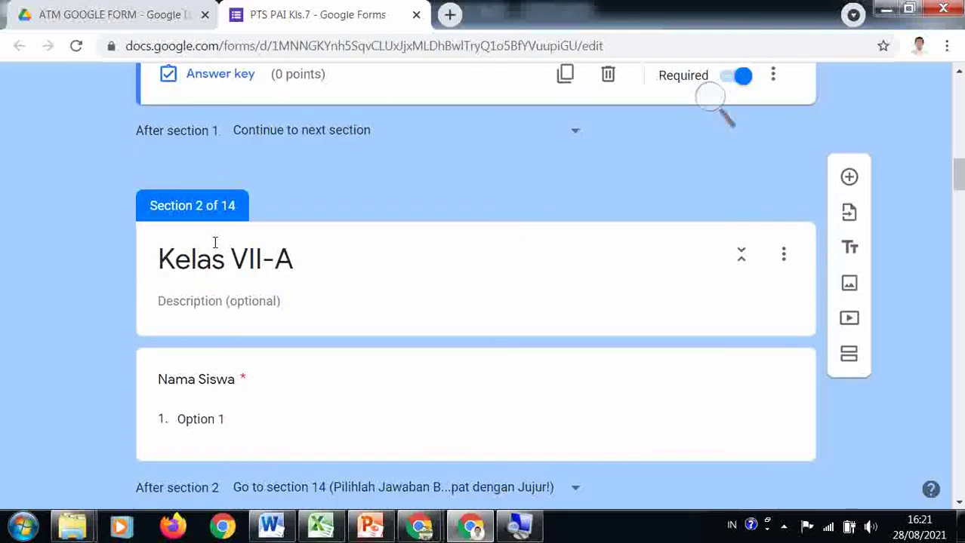
scroll(213, 248, "up", 6)
scroll(218, 253, "down", 7)
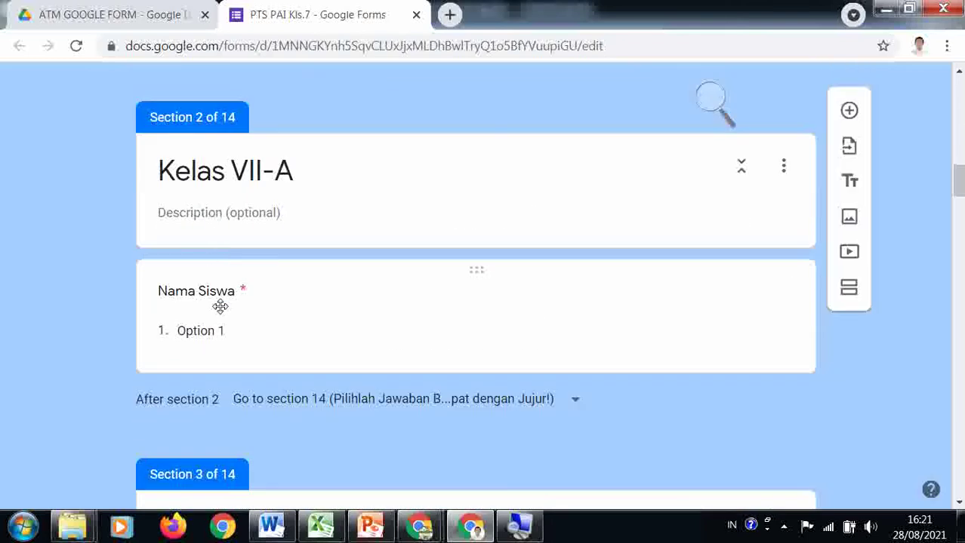
Select the Nama Siswa question in section 2, switch to Excel and copy the numbered class 7A student names from column N
left_click(238, 341)
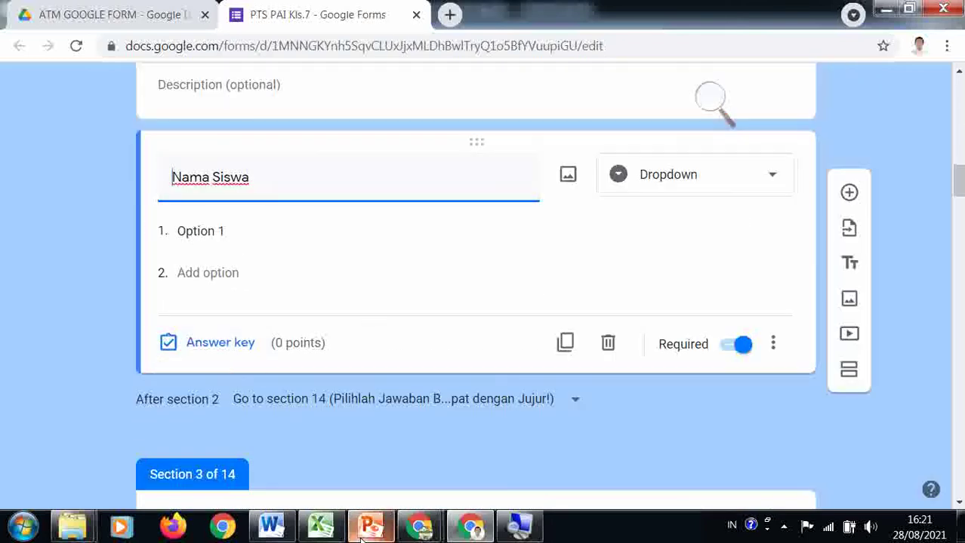
mouse_move(341, 533)
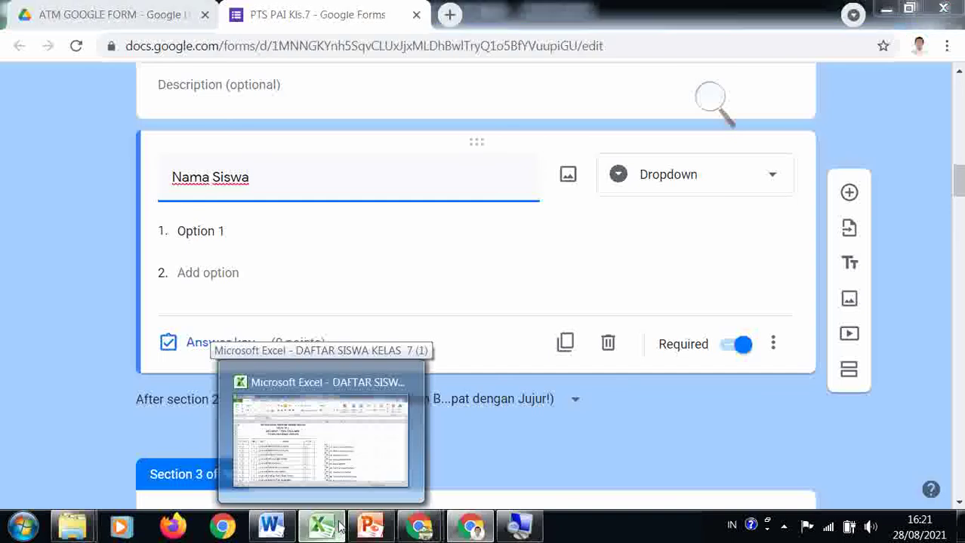
left_click(342, 530)
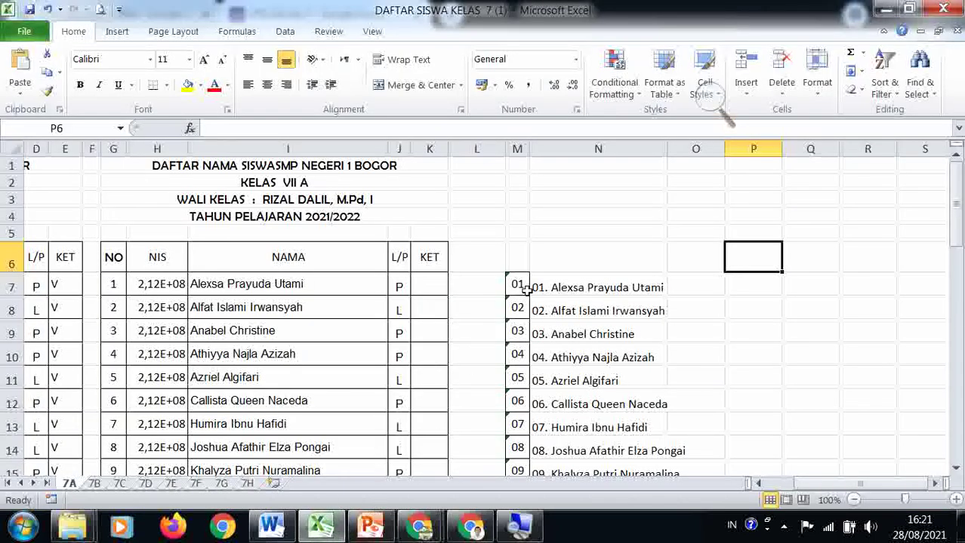
left_click_drag(517, 285, 587, 432)
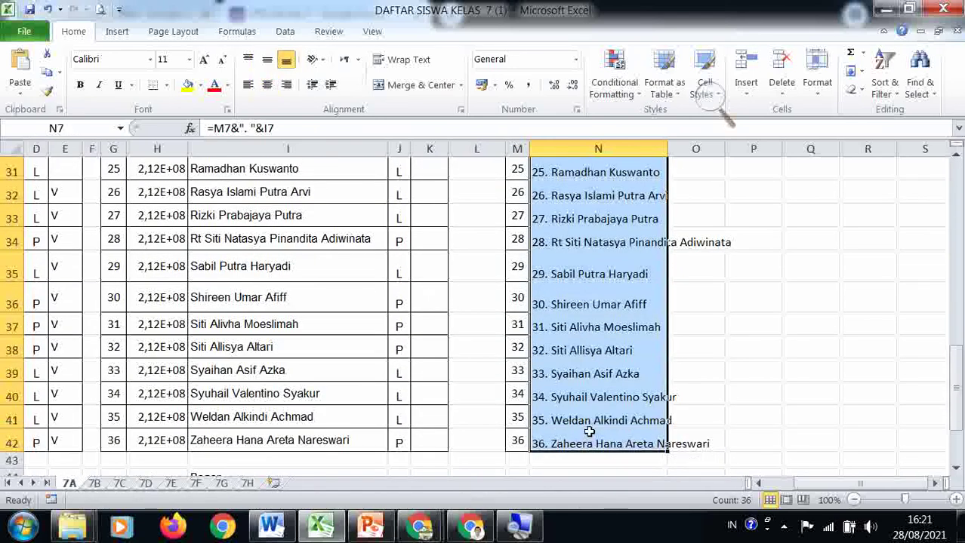
key("ctrl+c")
Switch back to the form and paste the copied student names as the dropdown options of Nama Siswa in Kelas VII-A
key("alt+Tab")
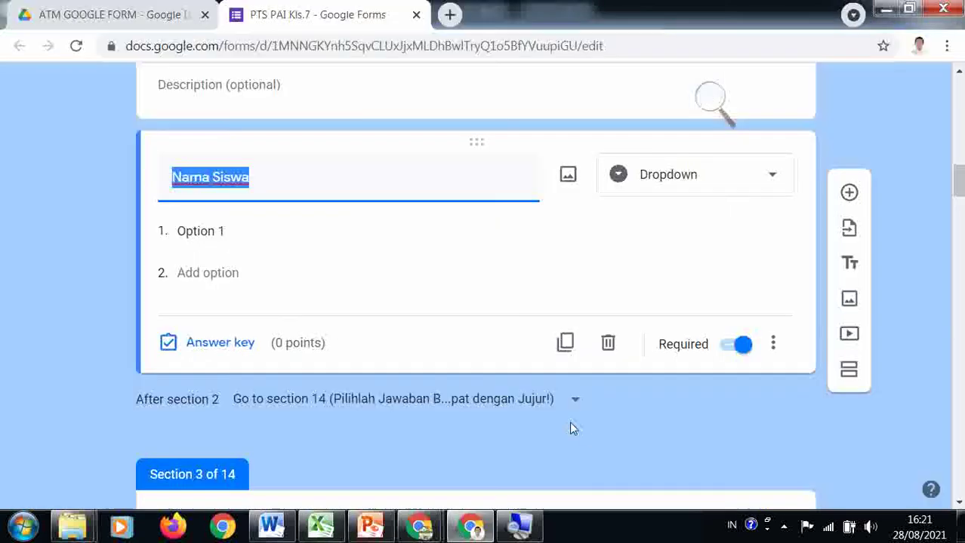
left_click(211, 232)
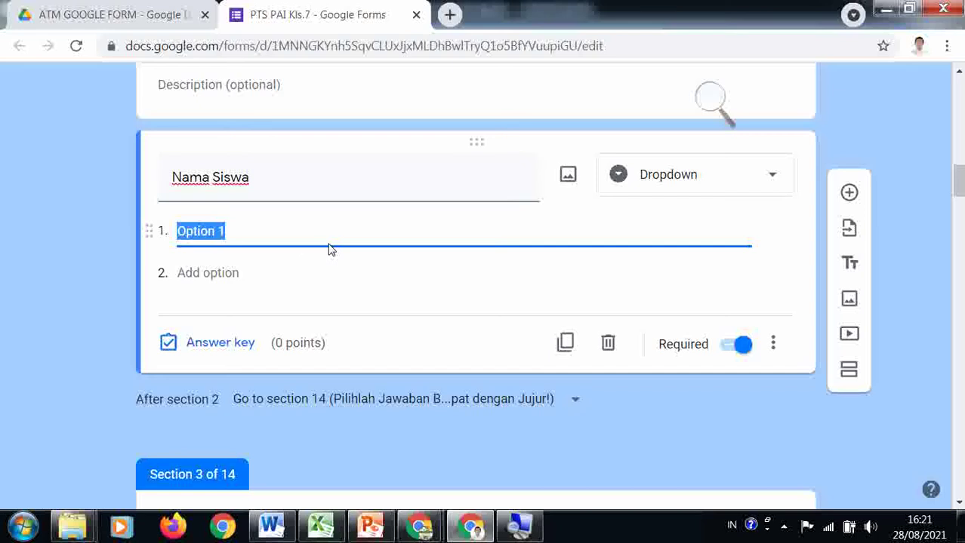
scroll(333, 252, "up", 1)
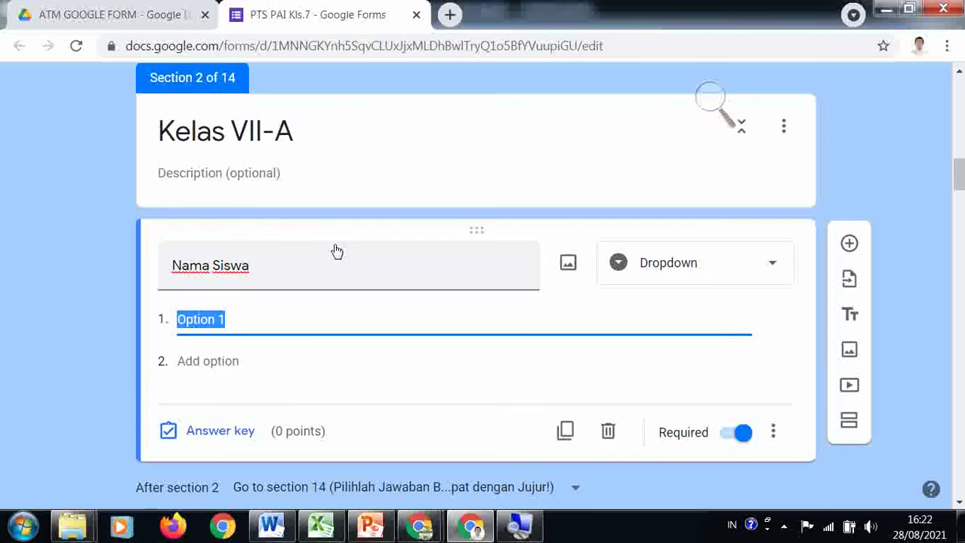
key("ctrl+v")
scroll(376, 291, "up", 15)
scroll(377, 299, "up", 4)
scroll(396, 297, "down", 15)
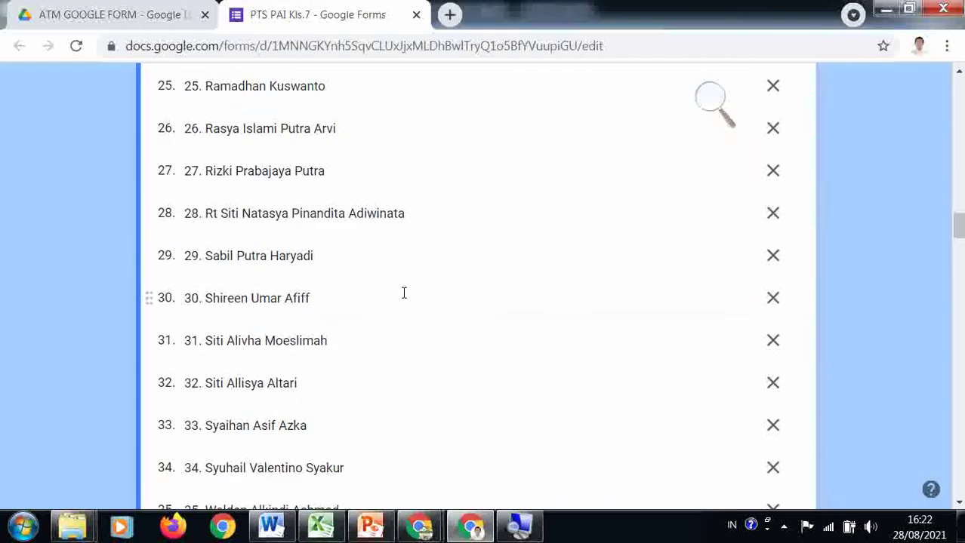
Look through the remaining class sections and the placeholder sections down to the exam questions in section 14
scroll(404, 295, "down", 10)
scroll(405, 301, "down", 20)
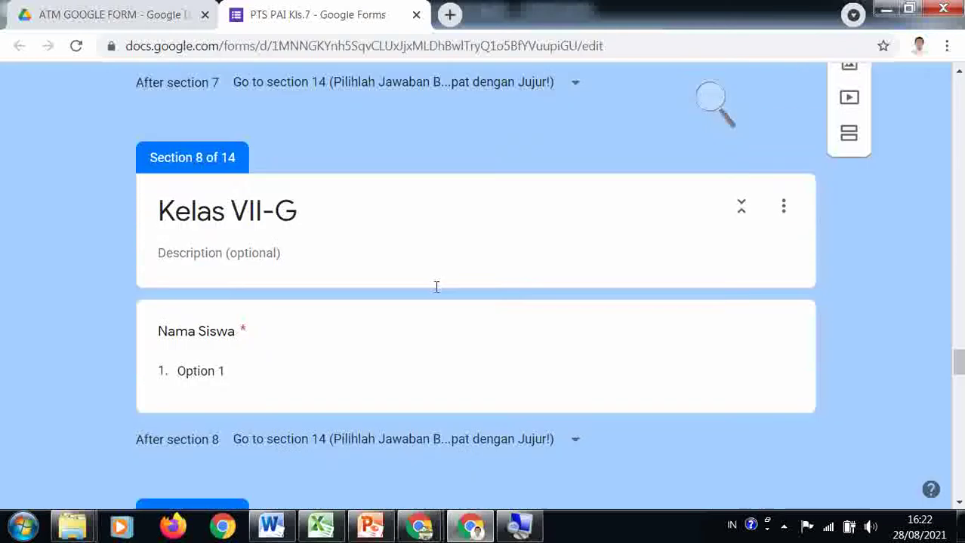
scroll(436, 287, "down", 16)
scroll(643, 291, "up", 6)
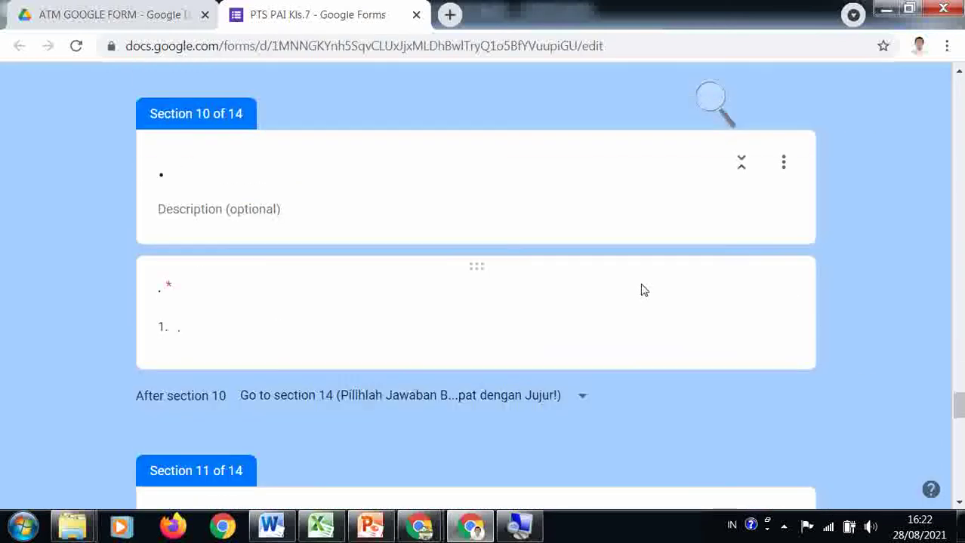
scroll(222, 196, "down", 8)
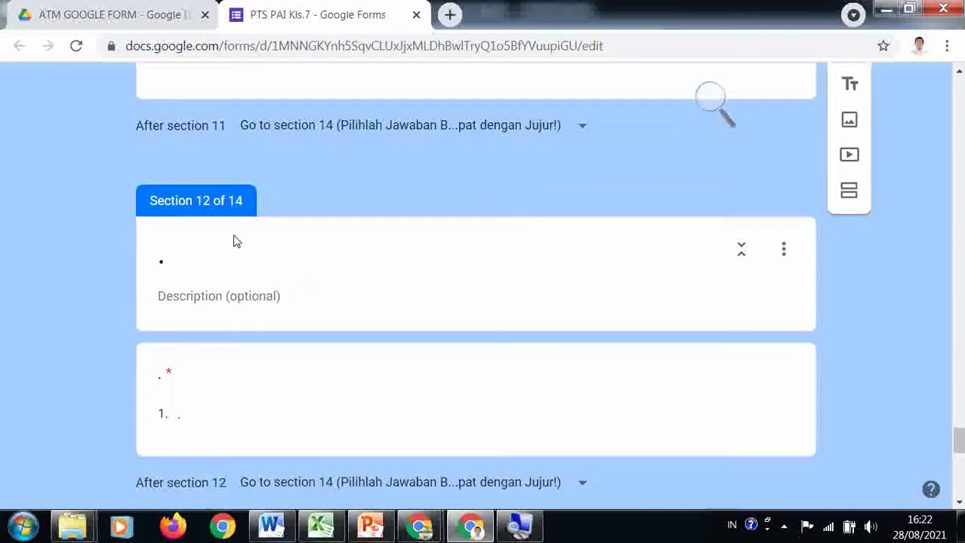
scroll(242, 242, "down", 8)
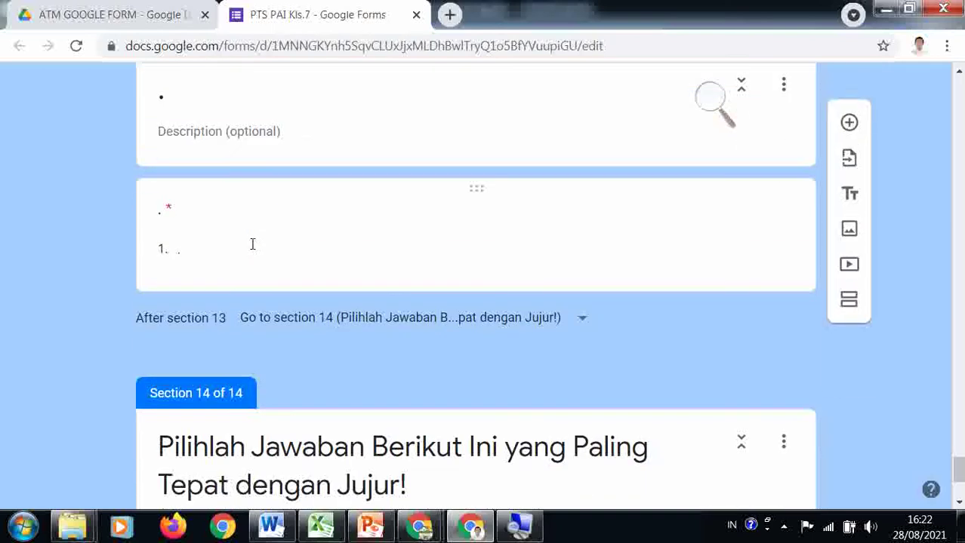
scroll(252, 244, "down", 3)
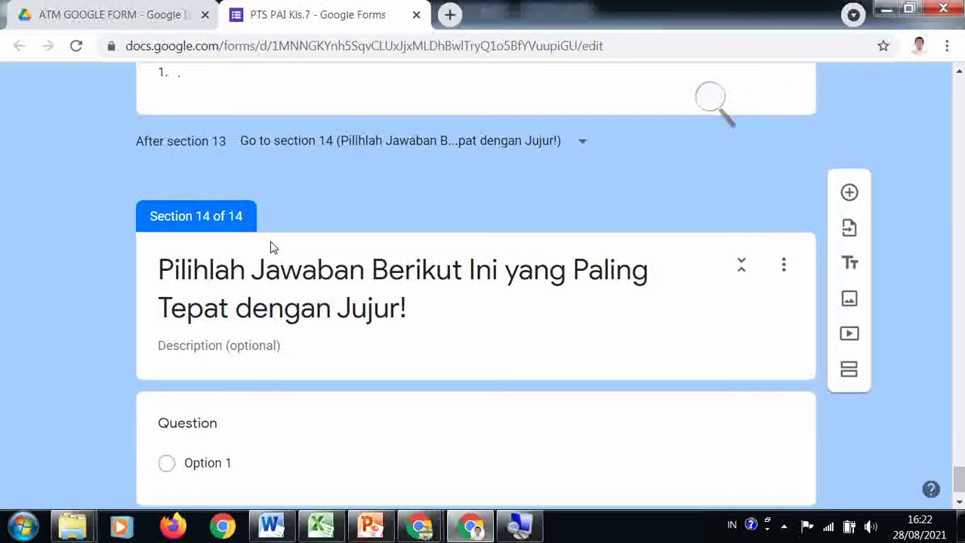
scroll(273, 247, "down", 1)
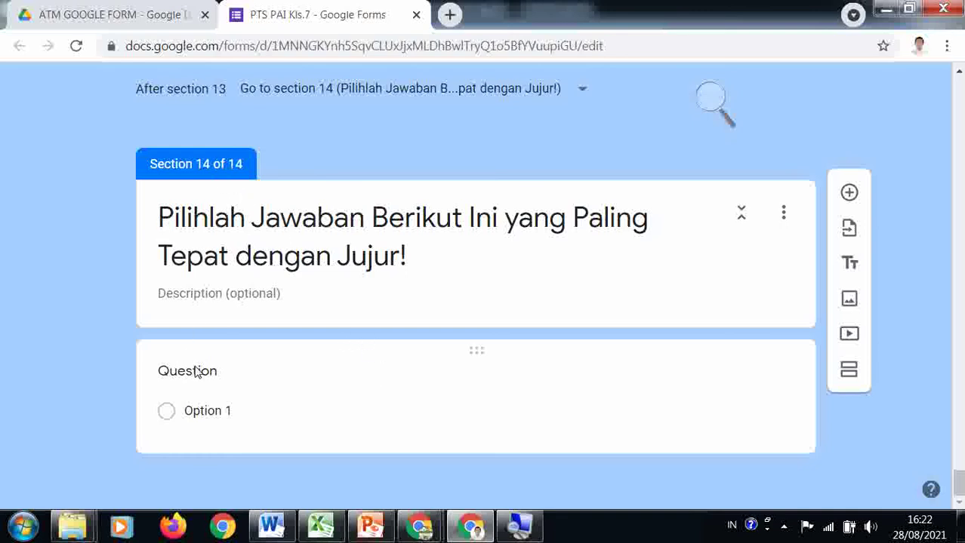
left_click(483, 358)
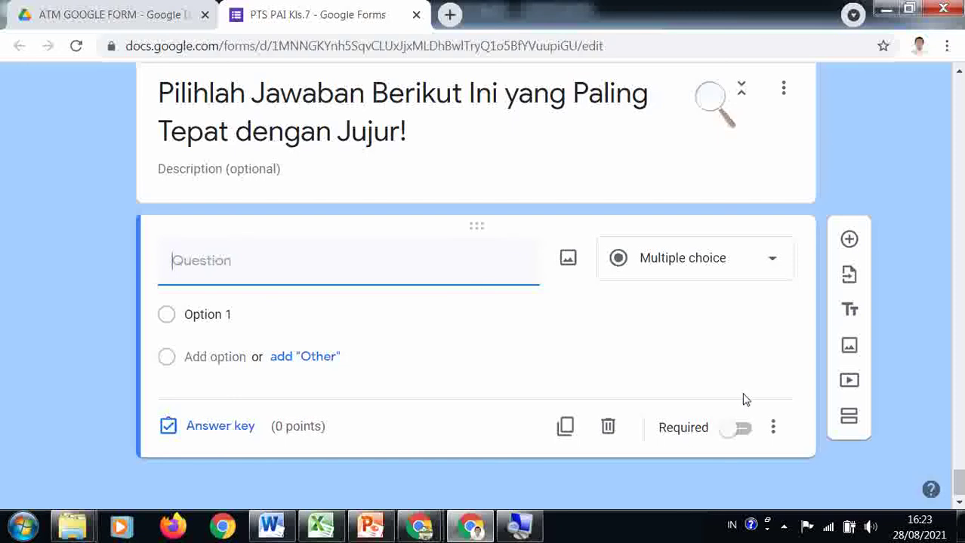
left_click(850, 276)
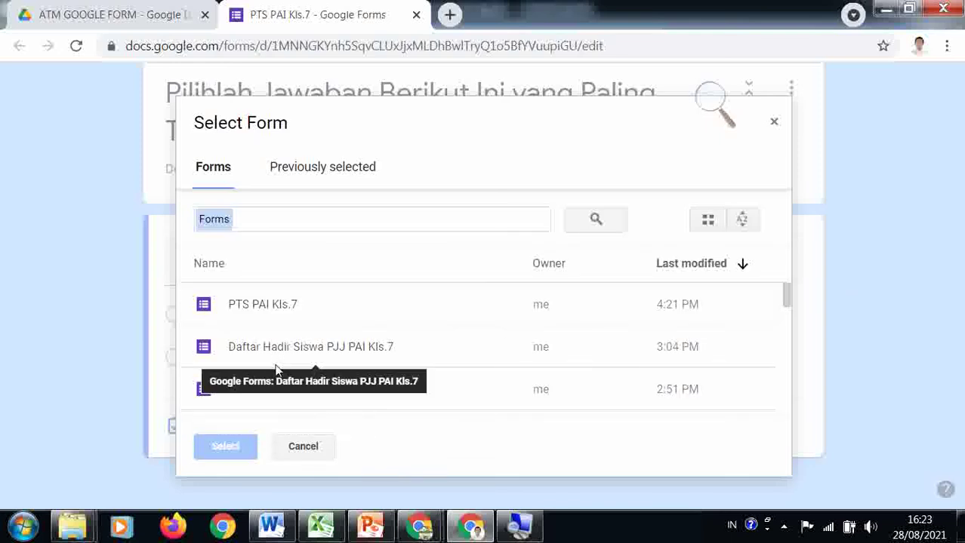
left_click(774, 122)
Dismiss the form selection dialog, switch to Word and open the recent document "Soal PTS PAI SMP Kls.7 Sem. Ganjil" from the SOAL folder
left_click(312, 278)
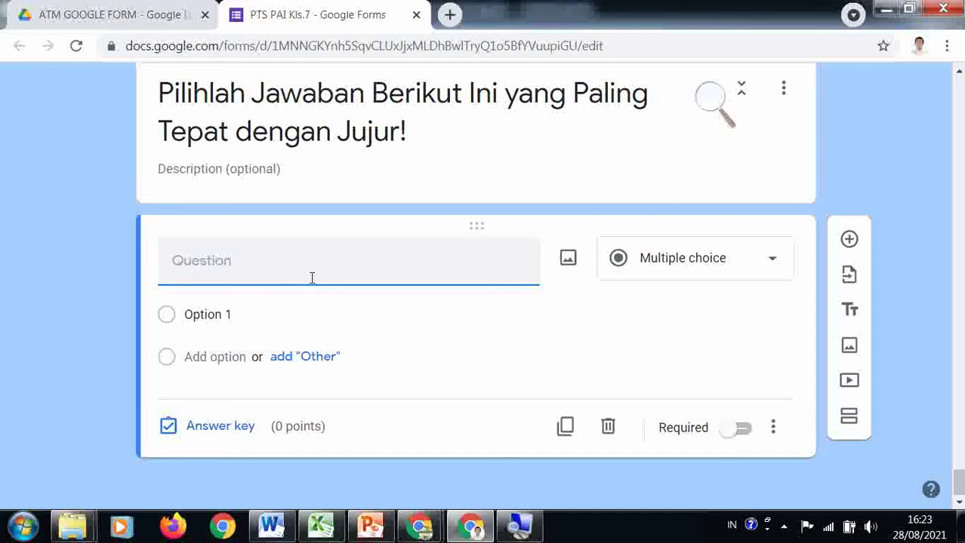
left_click(264, 531)
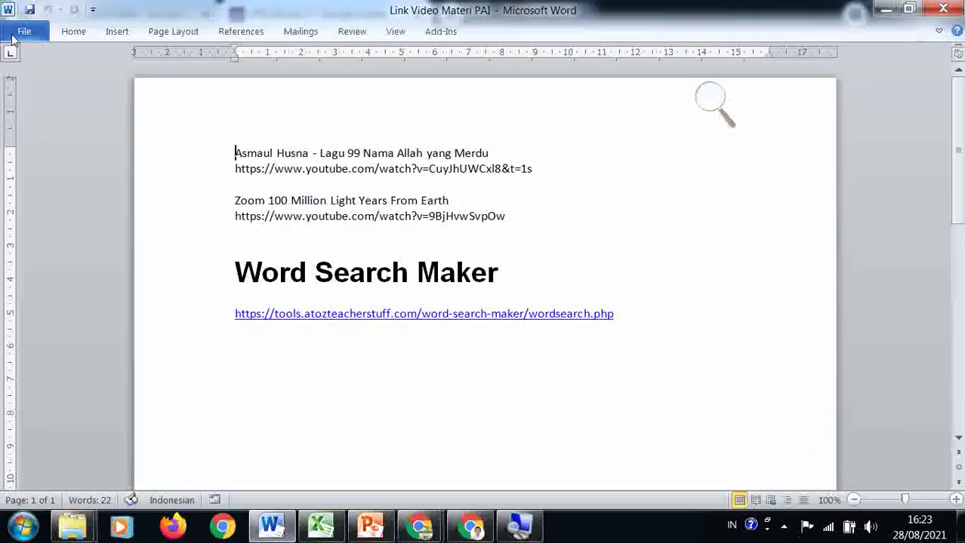
left_click(13, 36)
left_click(62, 193)
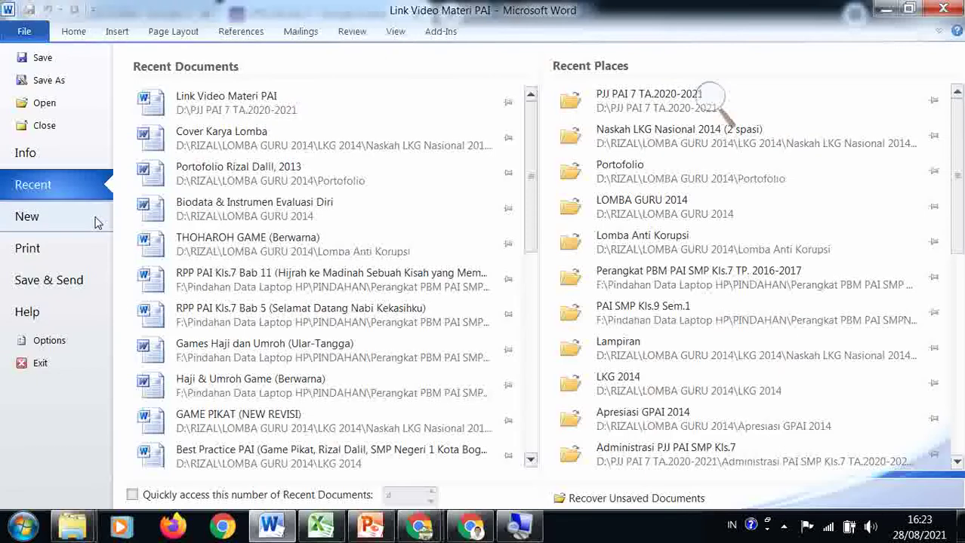
scroll(241, 253, "down", 3)
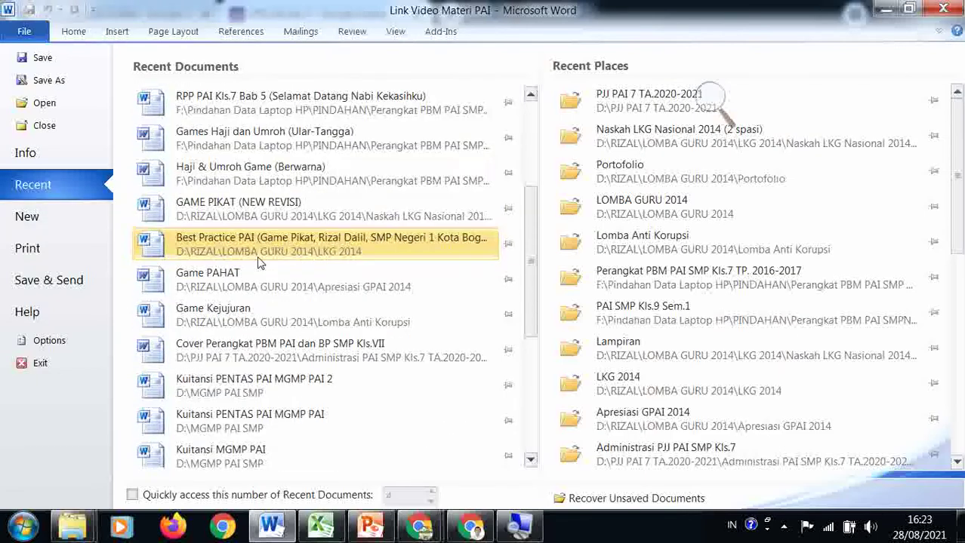
scroll(265, 264, "down", 2)
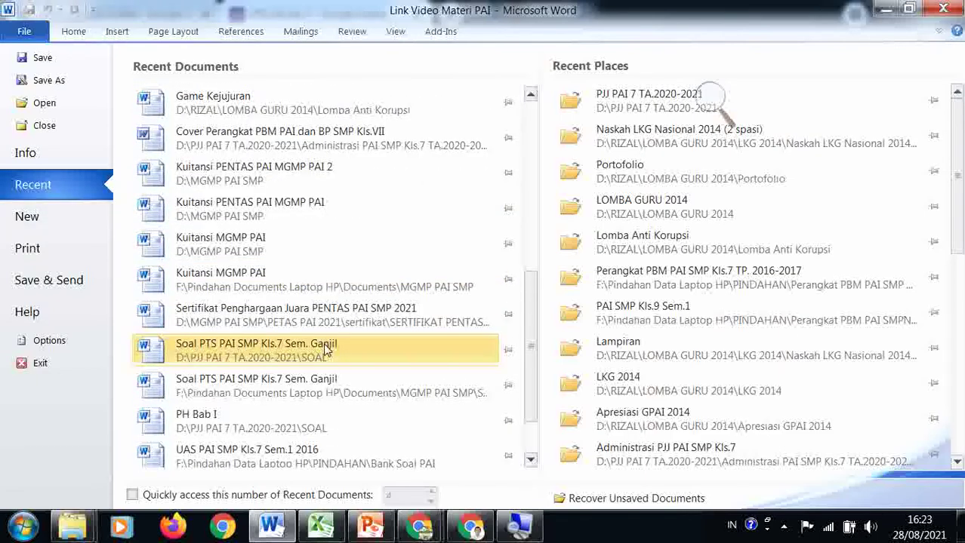
left_click(325, 341)
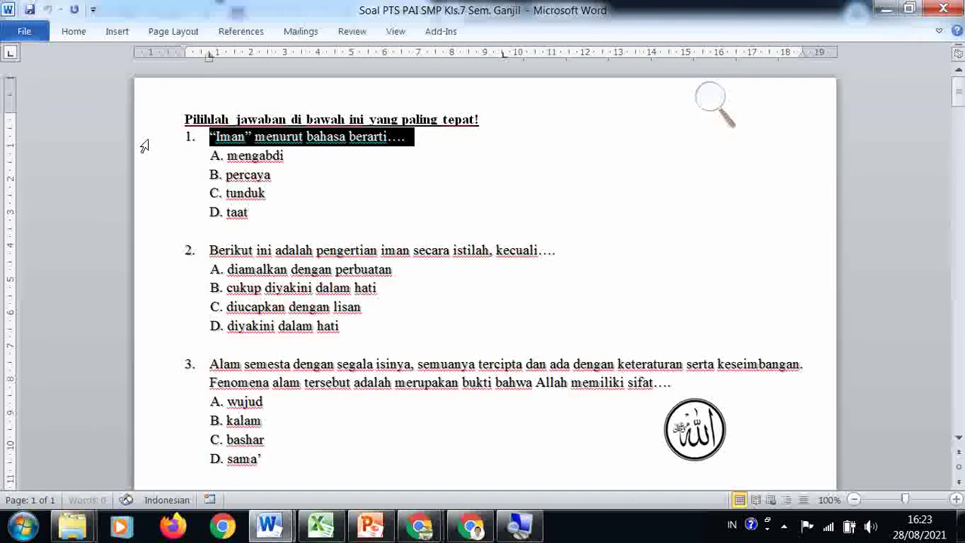
Bring the text of question 1 from Word into the form's empty question as "“Iman” menurut bahasa berarti....", removing its leading number
key("alt+Tab")
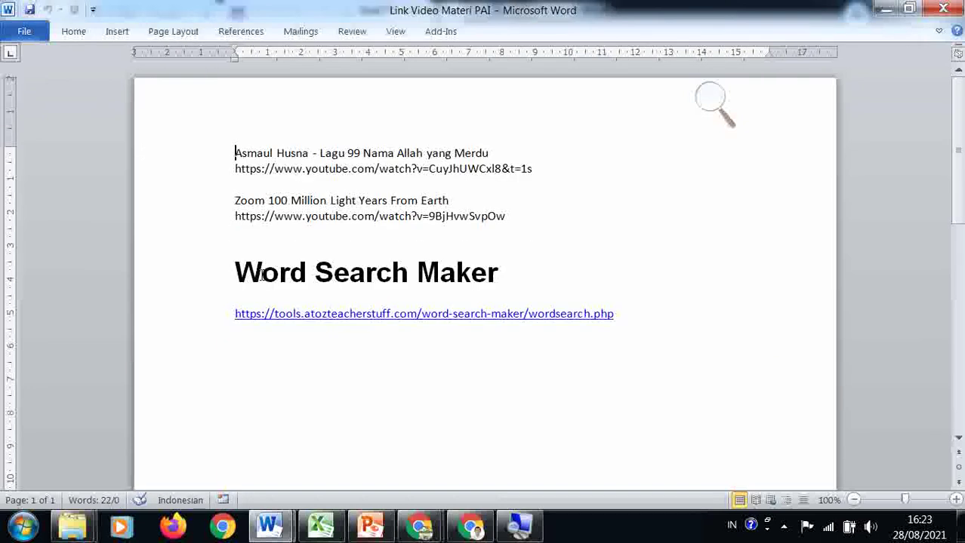
key("alt+Tab")
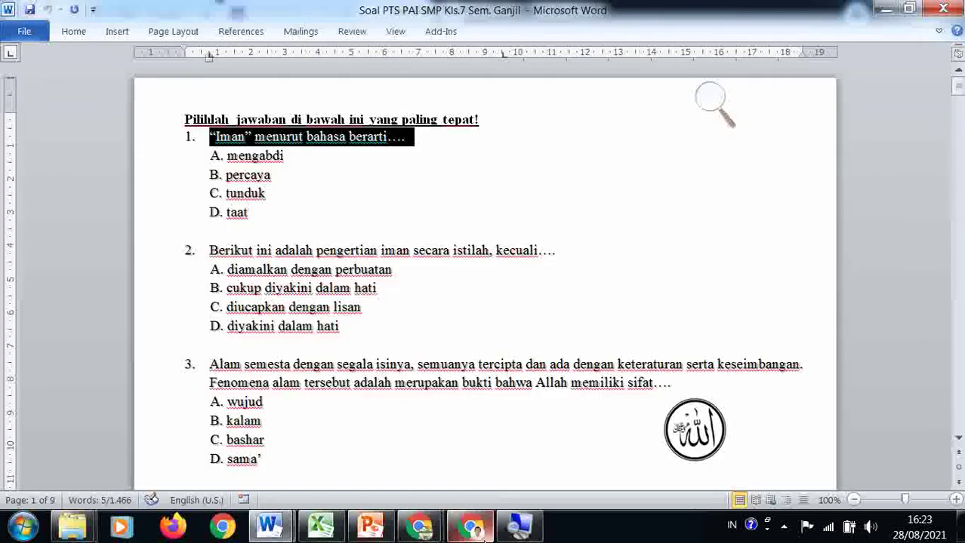
key("alt+Tab")
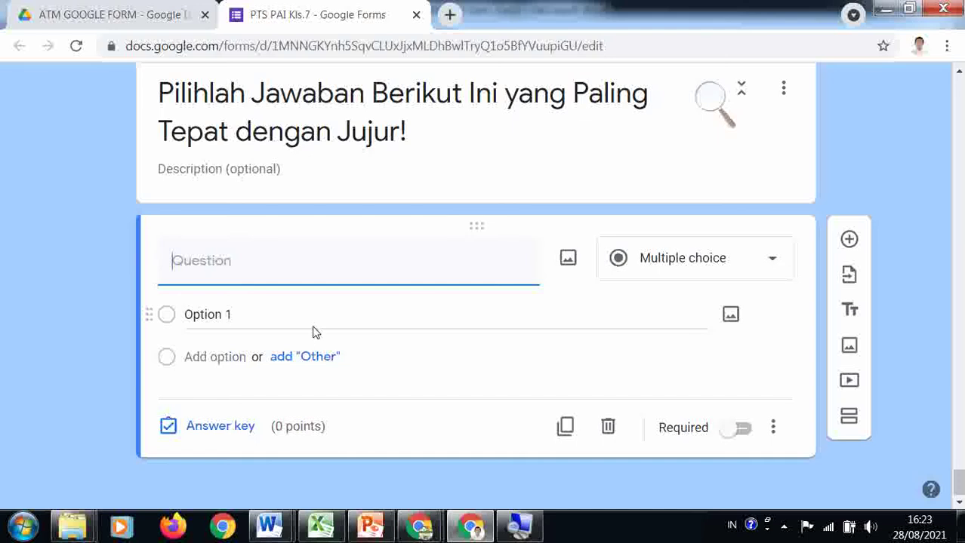
type("1. \"Iman\" menurut bahasa berarti....")
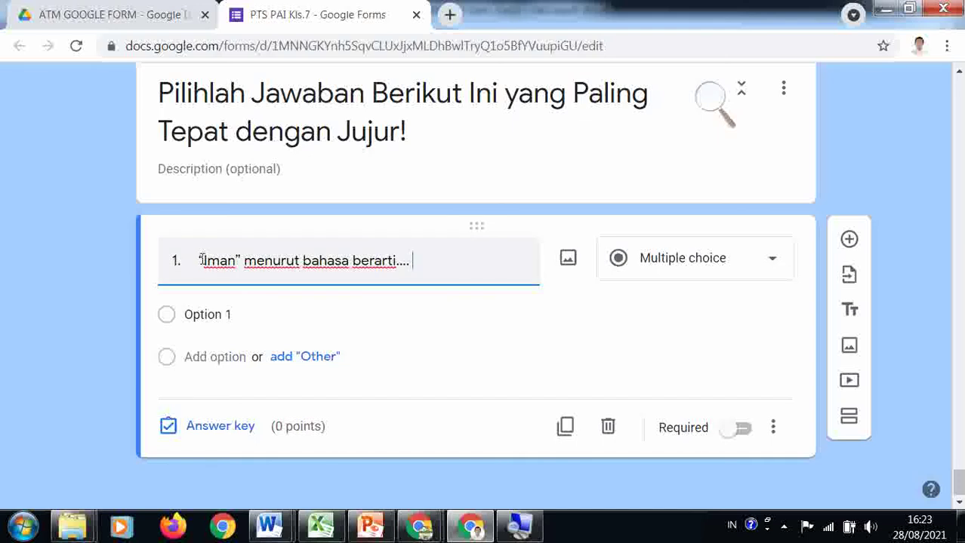
left_click_drag(198, 260, 164, 260)
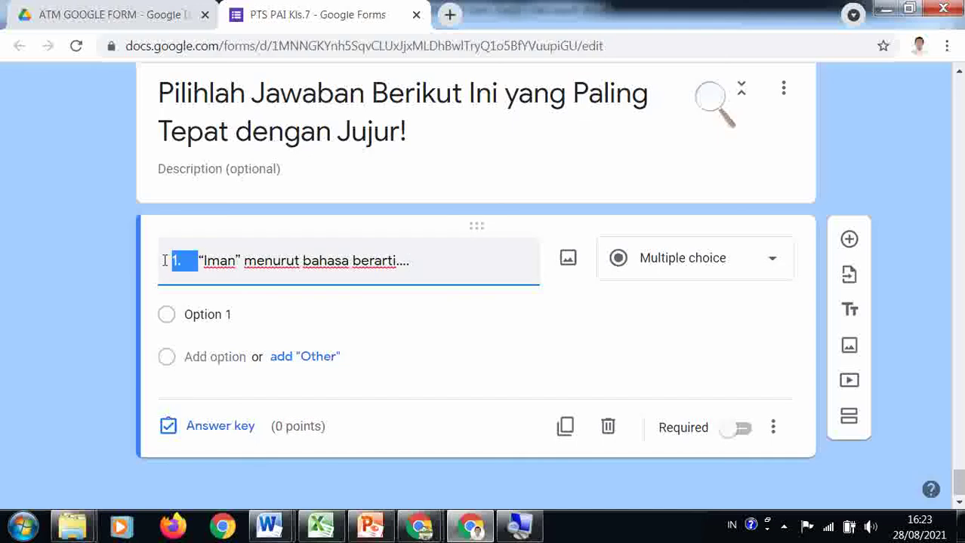
key("BackSpace")
Copy question 1's four answers from Word and paste them as the options A. mengabdi, B. percaya, C. tunduk and D. taat
key("alt+Tab")
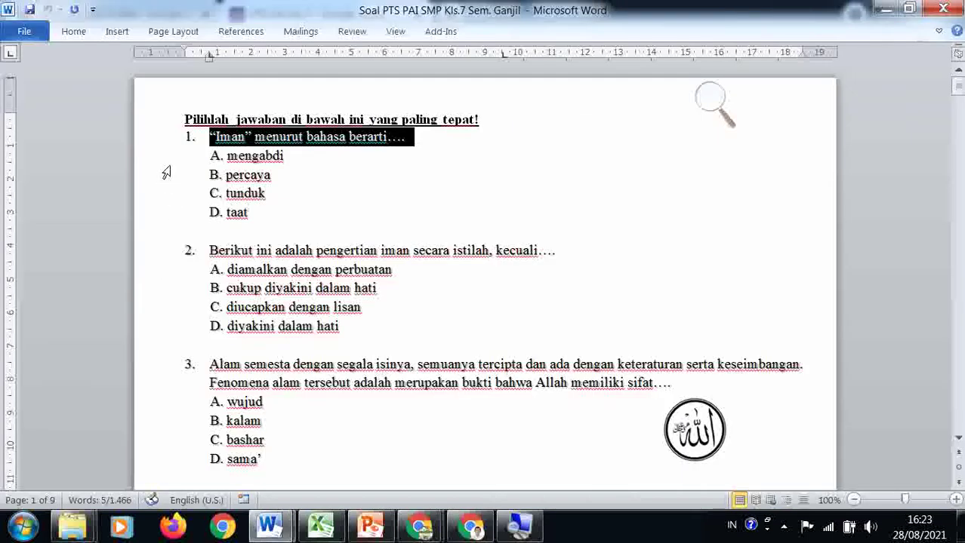
left_click_drag(168, 157, 181, 212)
key("ctrl+c")
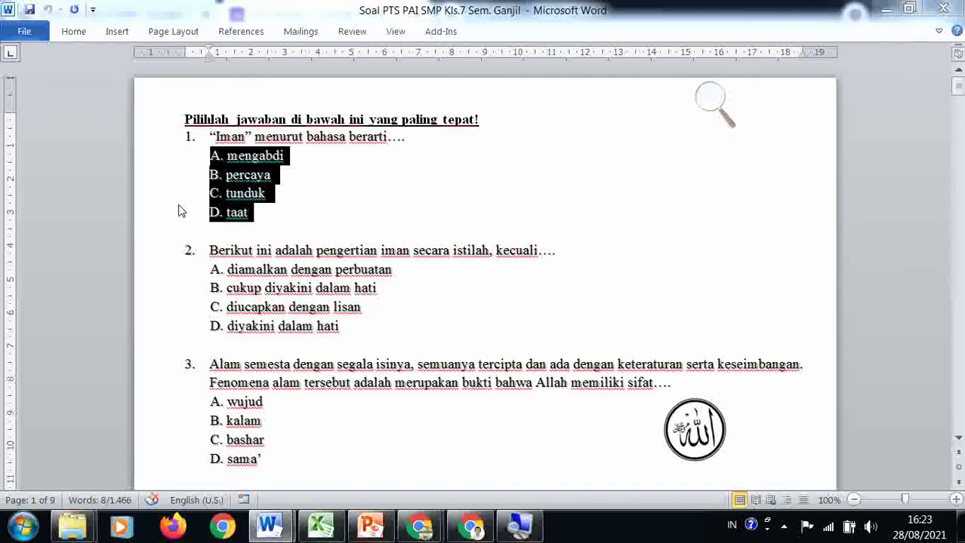
key("alt+Tab")
left_click(253, 316)
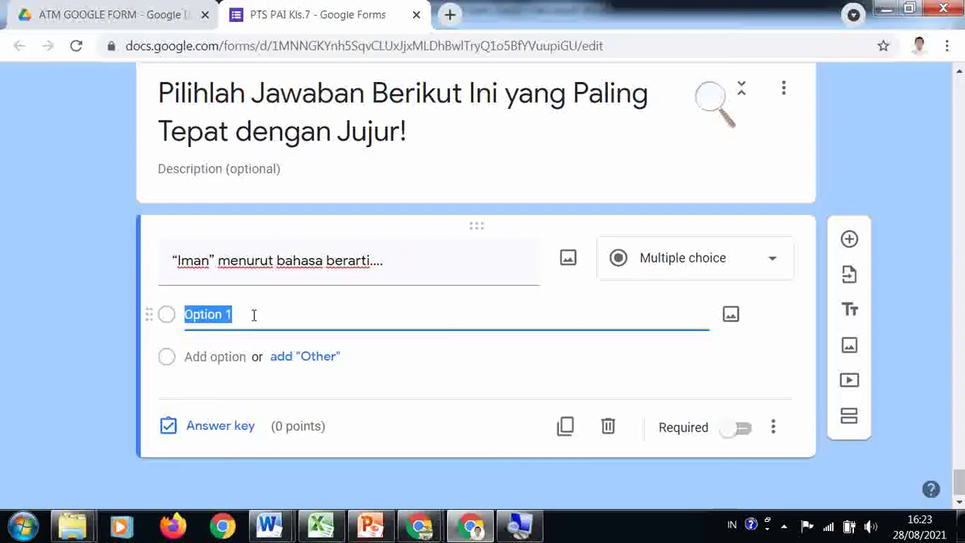
key("ctrl+v")
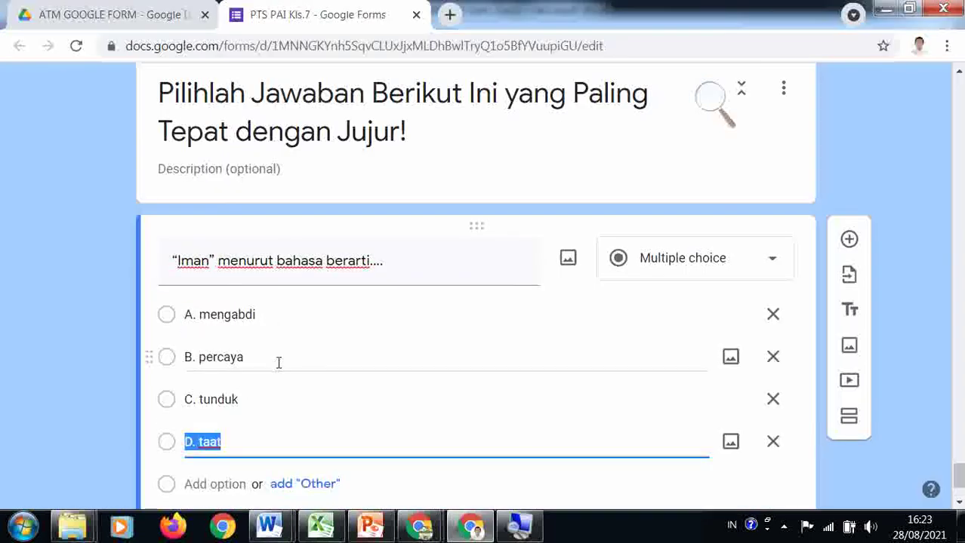
left_click(196, 318)
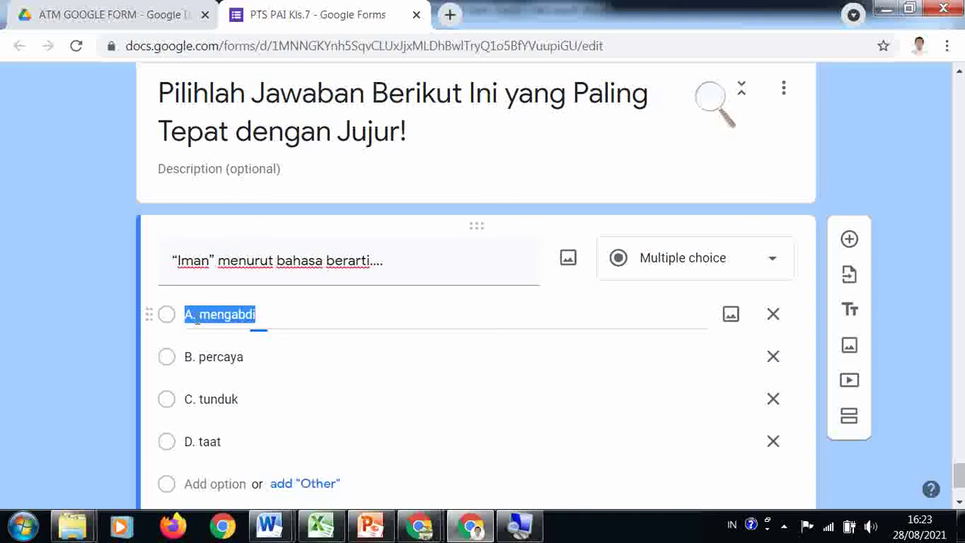
left_click(196, 317)
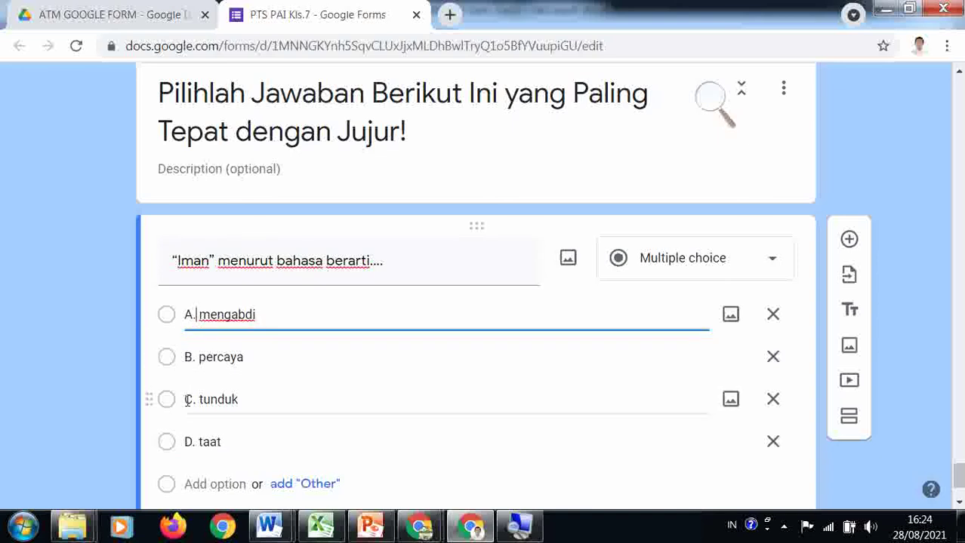
double_click(191, 314)
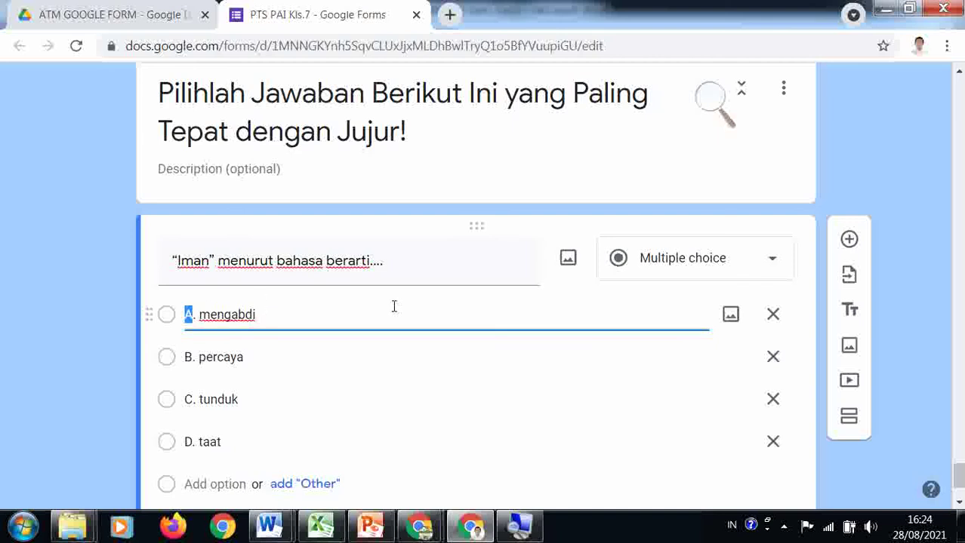
In the answer key of the "Iman" question, mark C. tunduk and B. percaya as correct answers
scroll(396, 309, "down", 1)
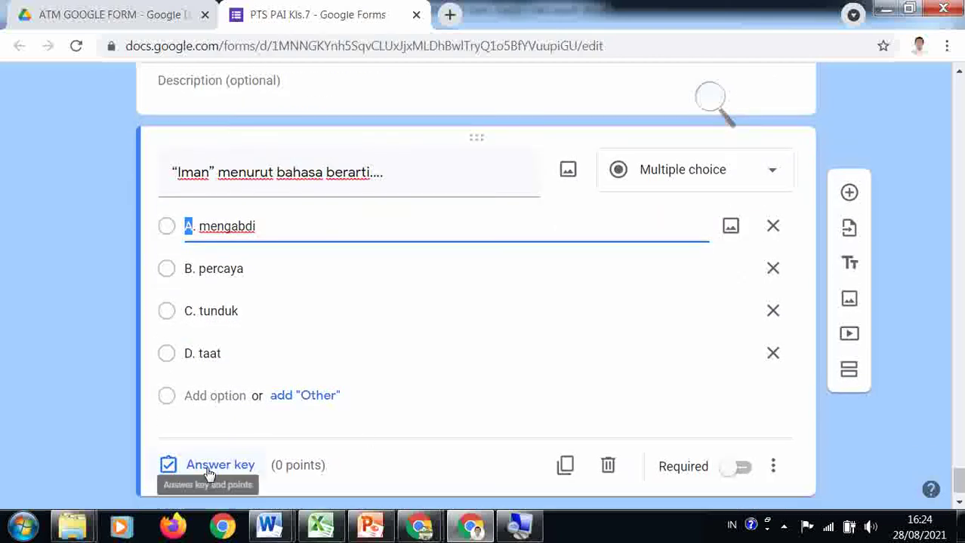
left_click(211, 471)
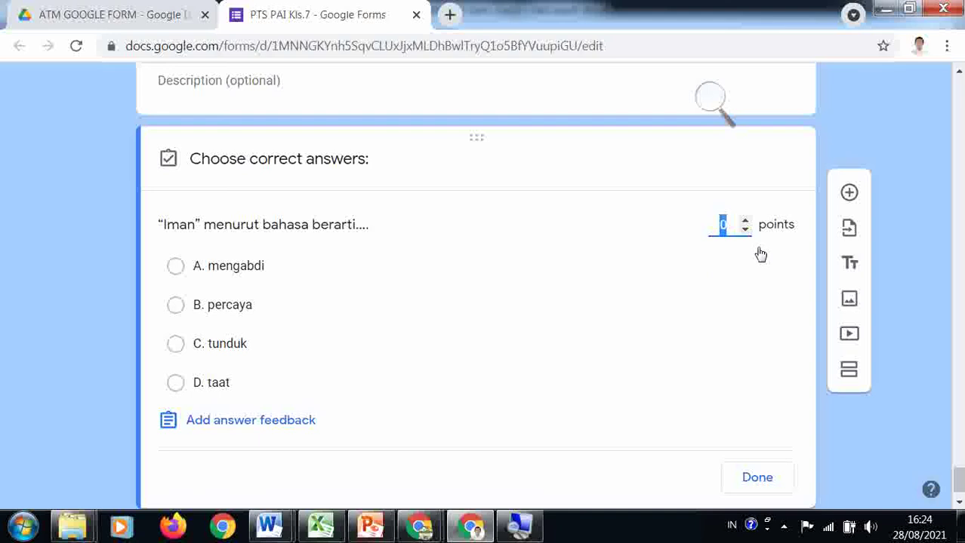
type("1")
scroll(731, 224, "down", 1)
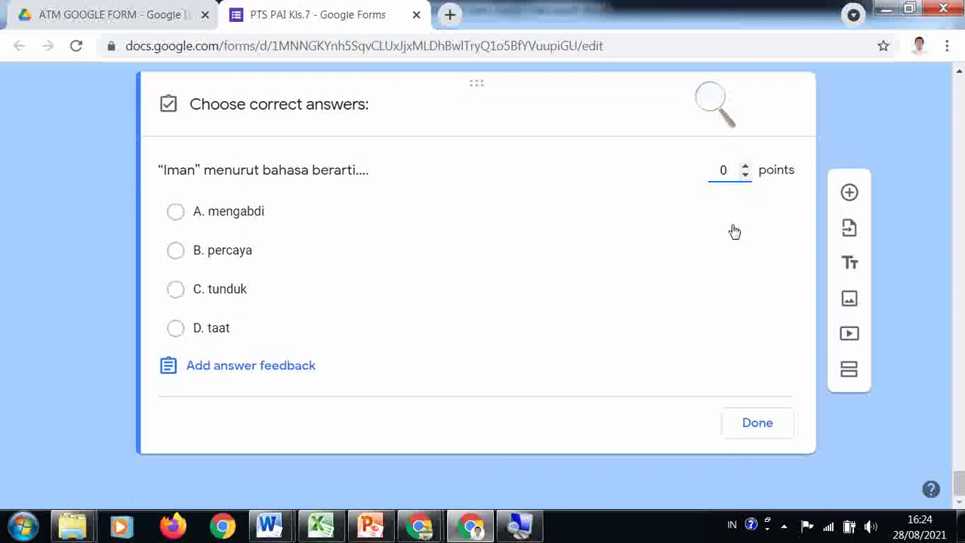
left_click(175, 290)
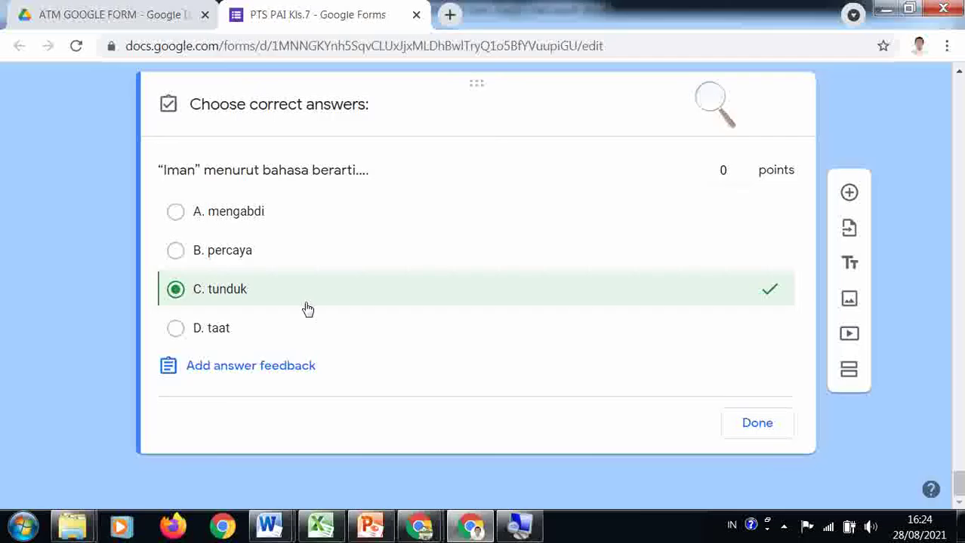
left_click(220, 258)
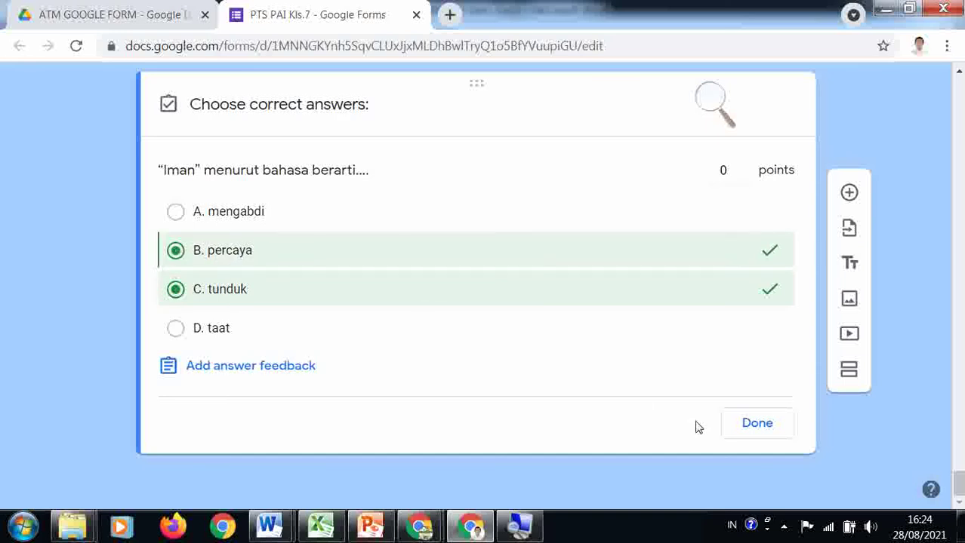
left_click(753, 427)
Add a blank multiple-choice question below the "Iman" question in section 14
scroll(532, 368, "up", 1)
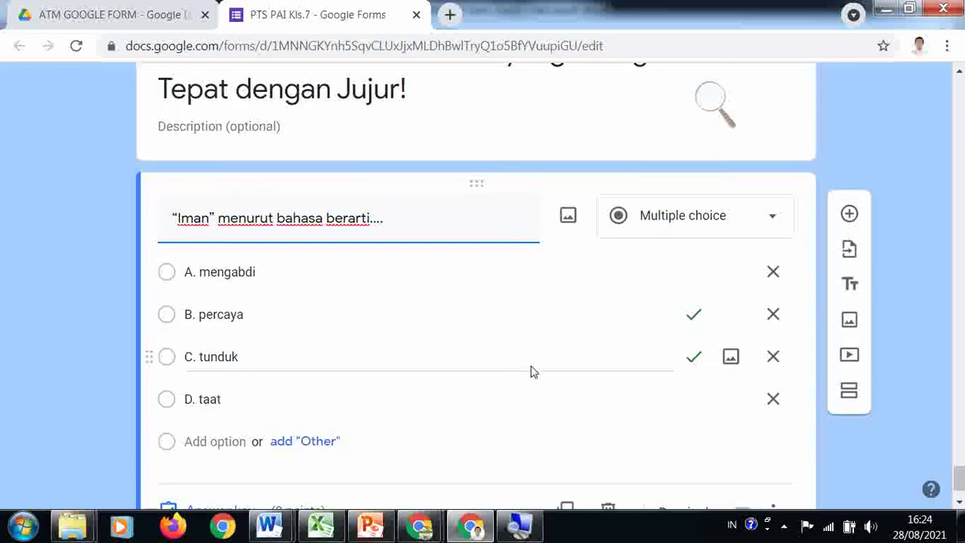
scroll(532, 370, "down", 1)
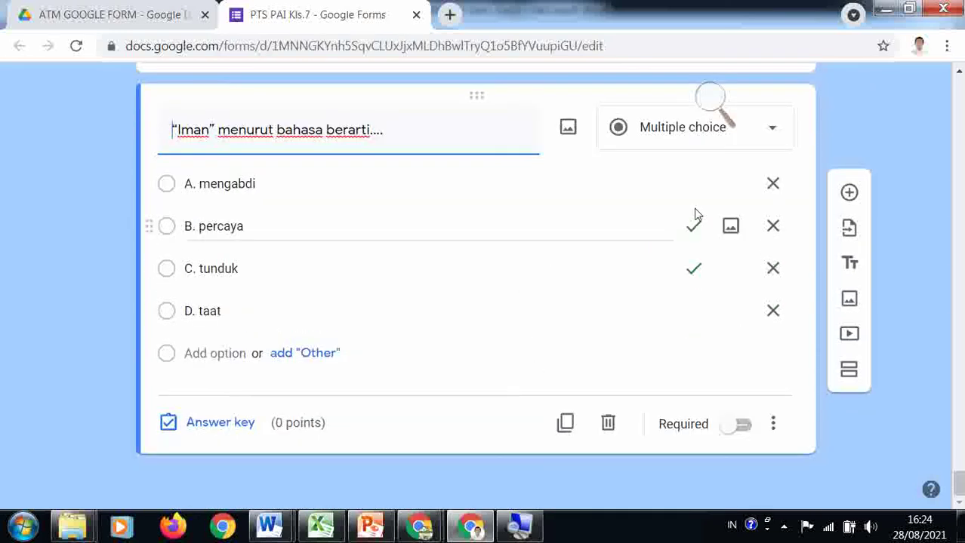
left_click(851, 194)
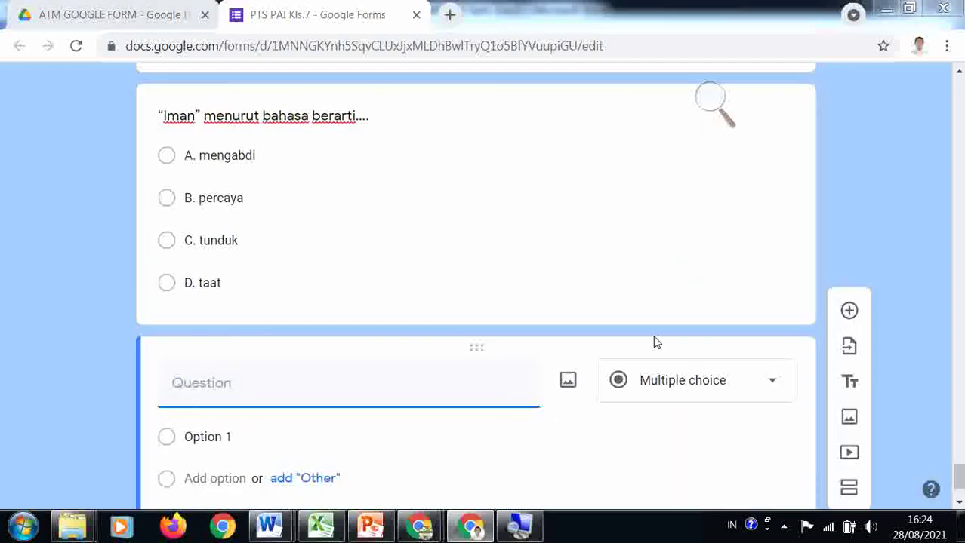
left_click(269, 526)
key("alt+Tab")
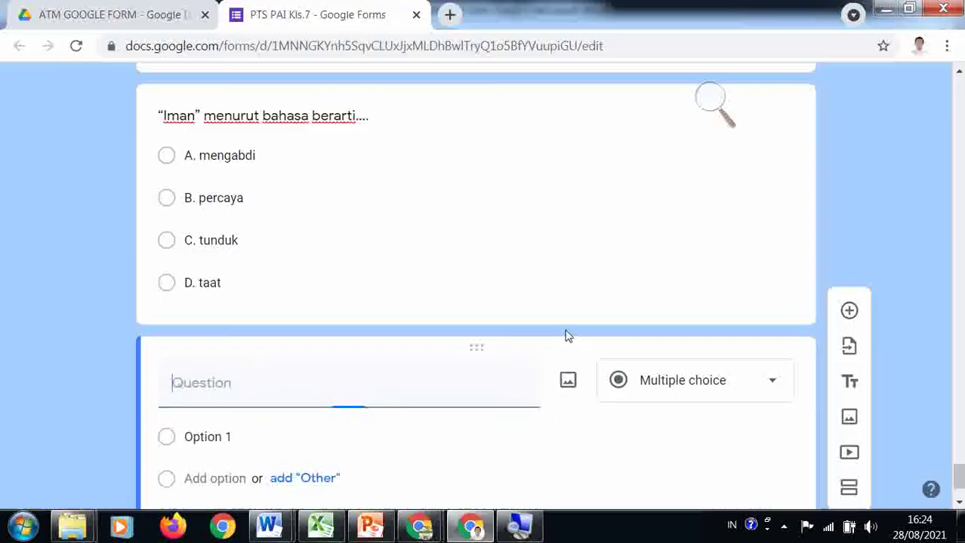
scroll(353, 392, "down", 2)
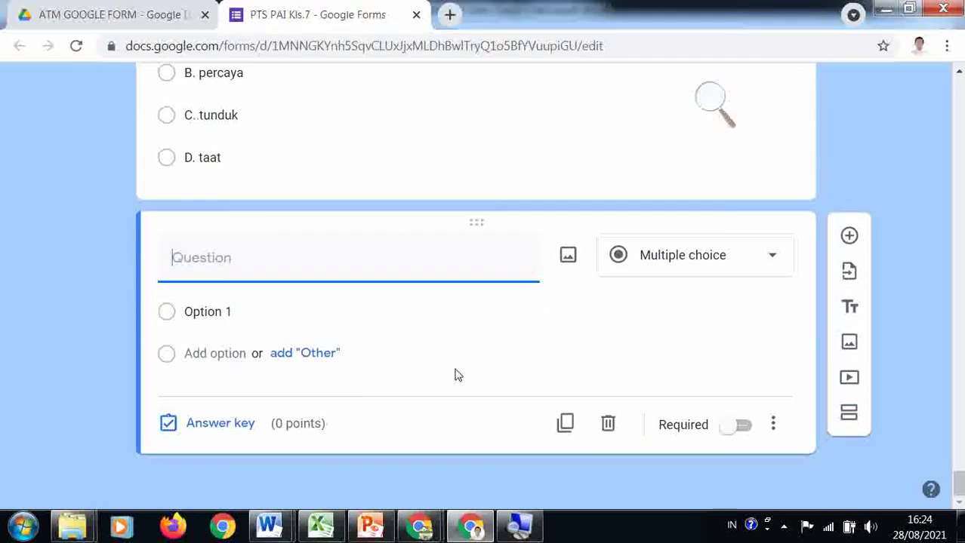
Look back through the class sections, the placeholder sections and section 14, ending at the form's header in section 1
scroll(458, 375, "up", 10)
scroll(517, 347, "up", 20)
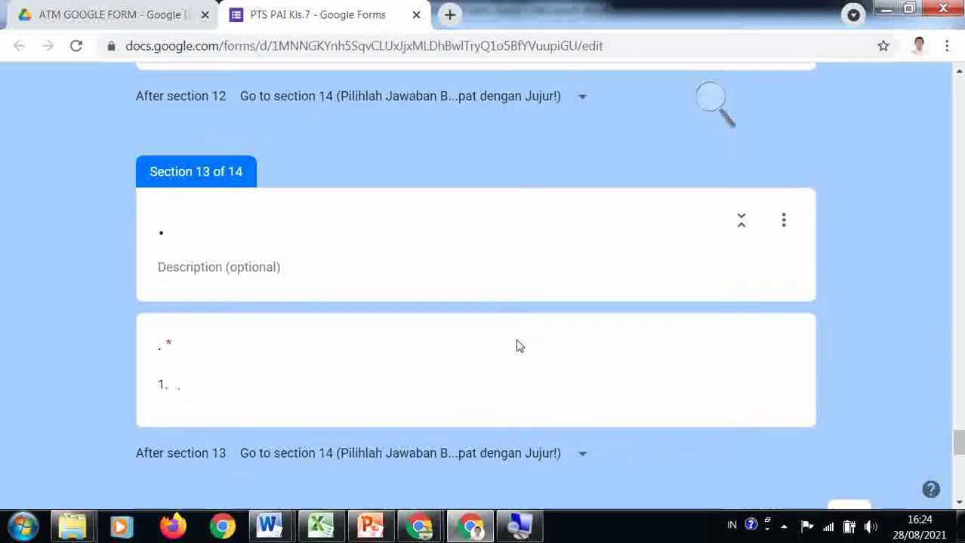
scroll(519, 347, "up", 6)
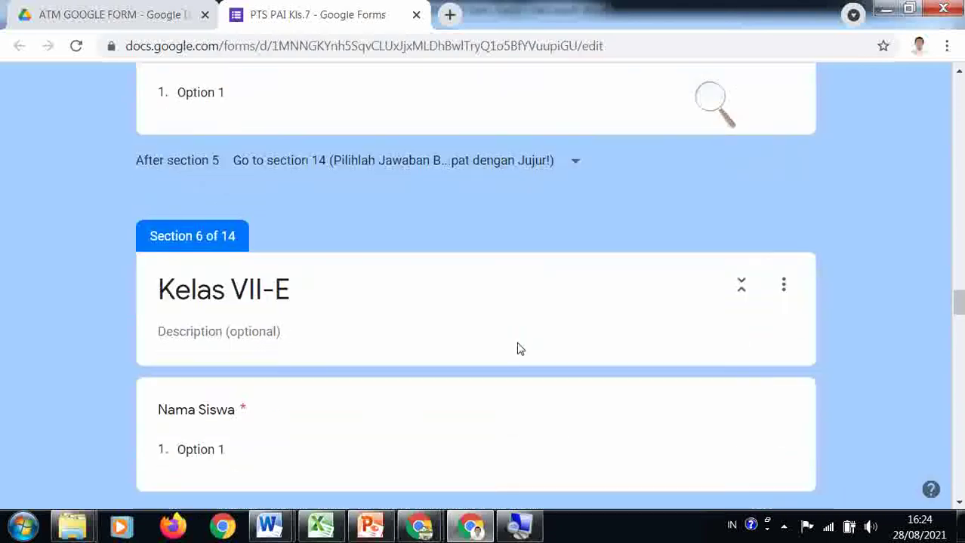
scroll(524, 347, "down", 15)
scroll(953, 395, "down", 10)
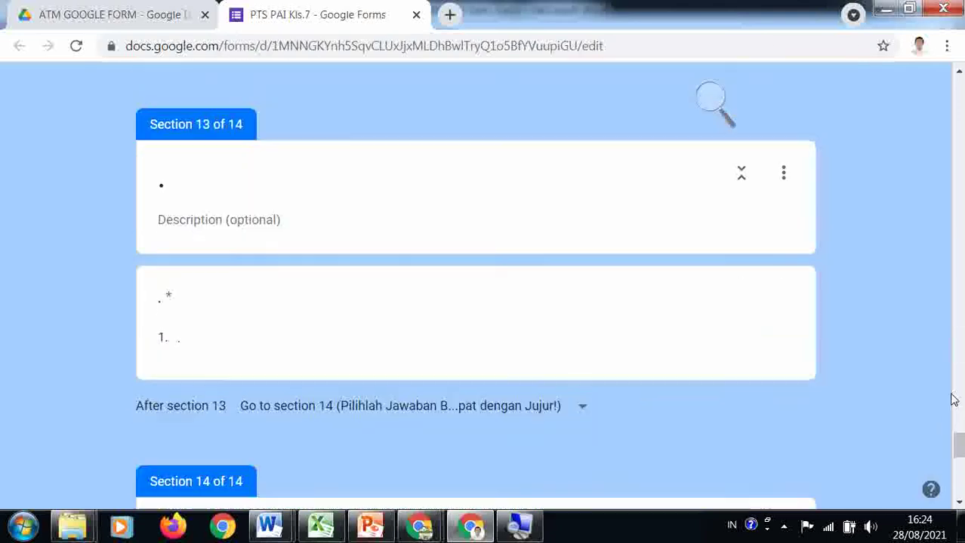
scroll(950, 390, "up", 2)
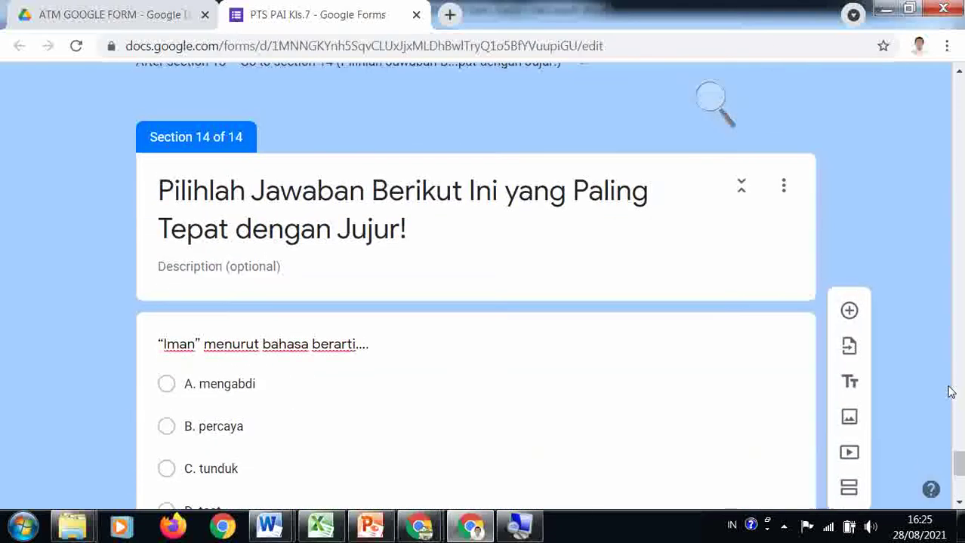
scroll(943, 388, "down", 2)
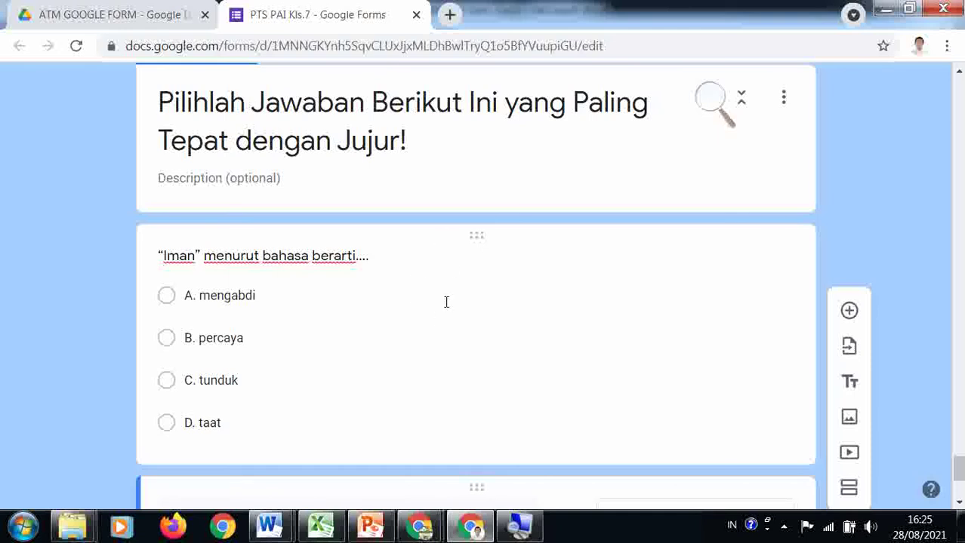
scroll(446, 302, "up", 1)
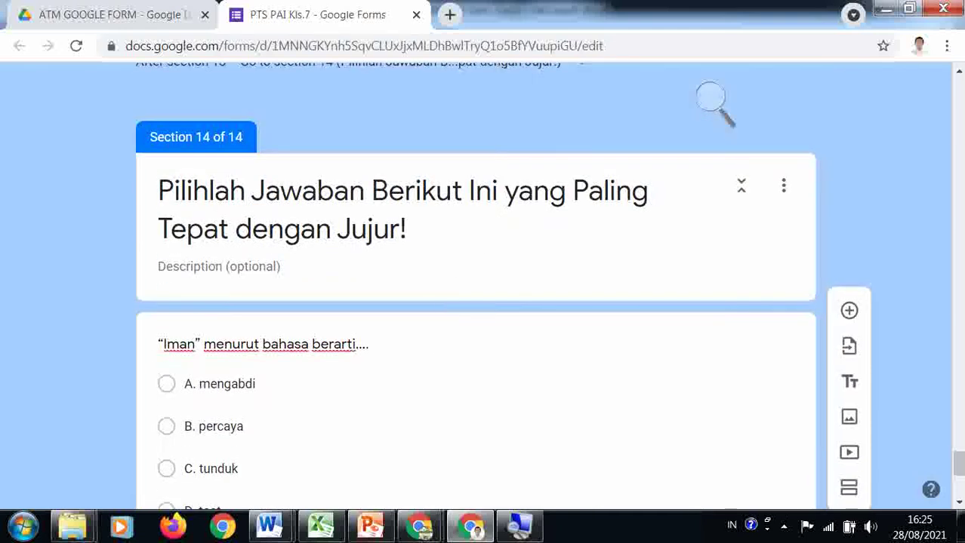
left_click_drag(960, 468, 957, 106)
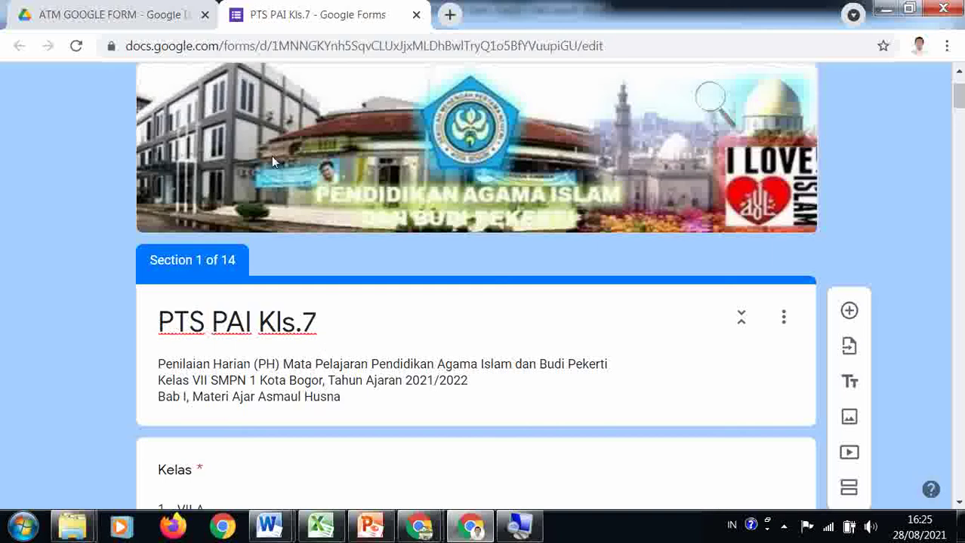
Make a copy of the PTS PAI Kls.7 form in the ATM GOOGLE FORM folder of Google Drive
left_click(172, 14)
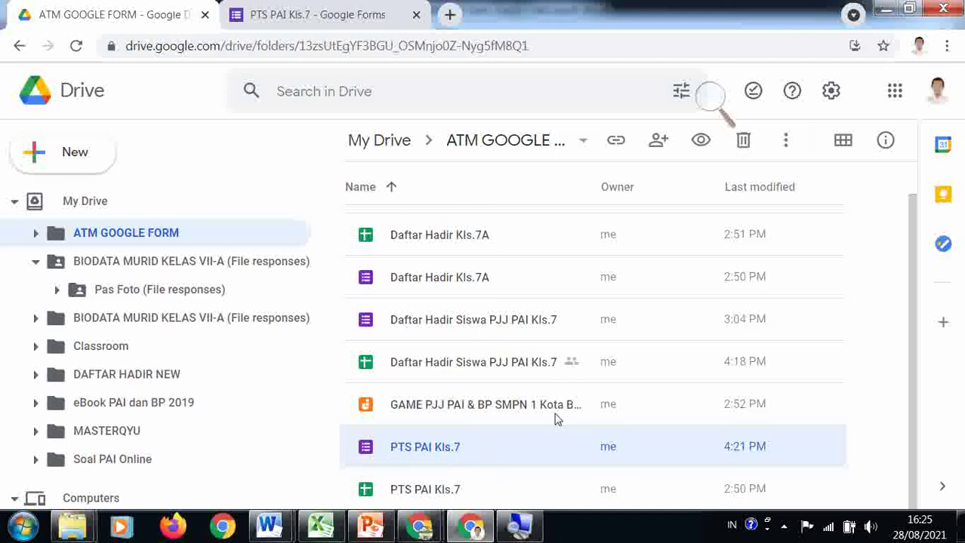
right_click(445, 456)
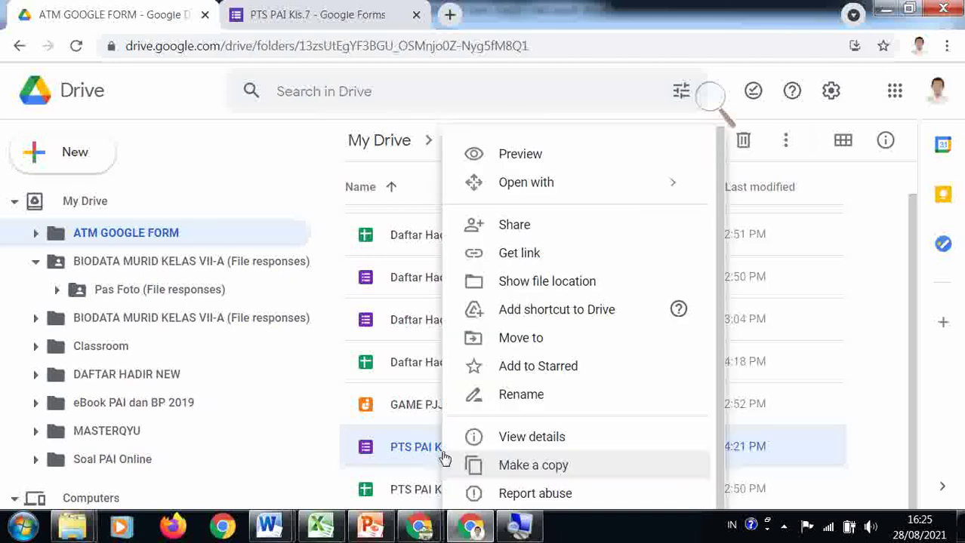
left_click(549, 471)
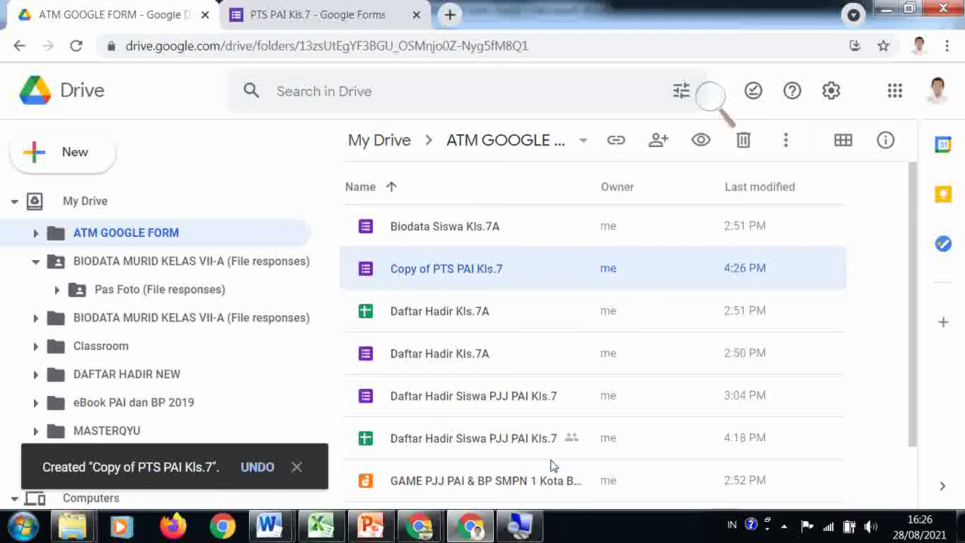
Rename the copied form as Master Soal Online PAI
right_click(489, 276)
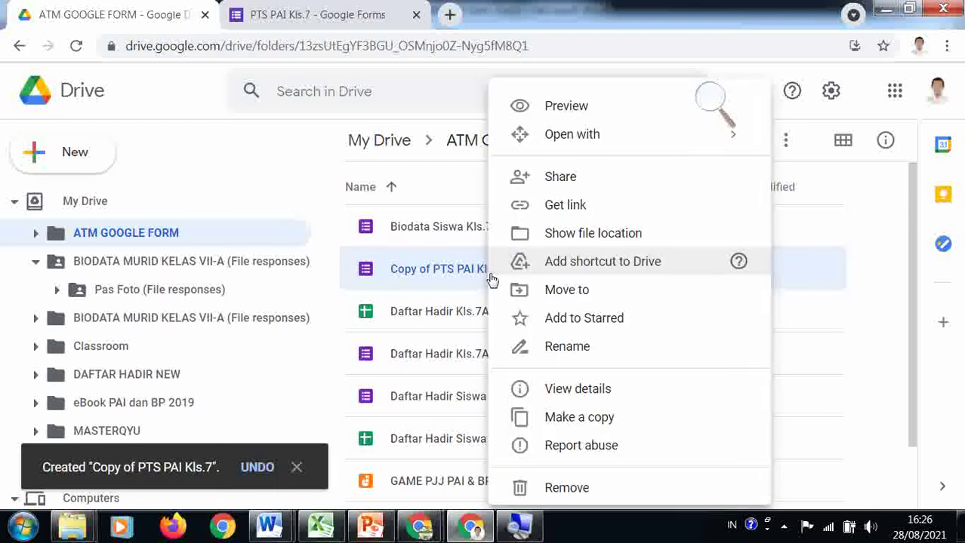
left_click(603, 355)
type("Ma")
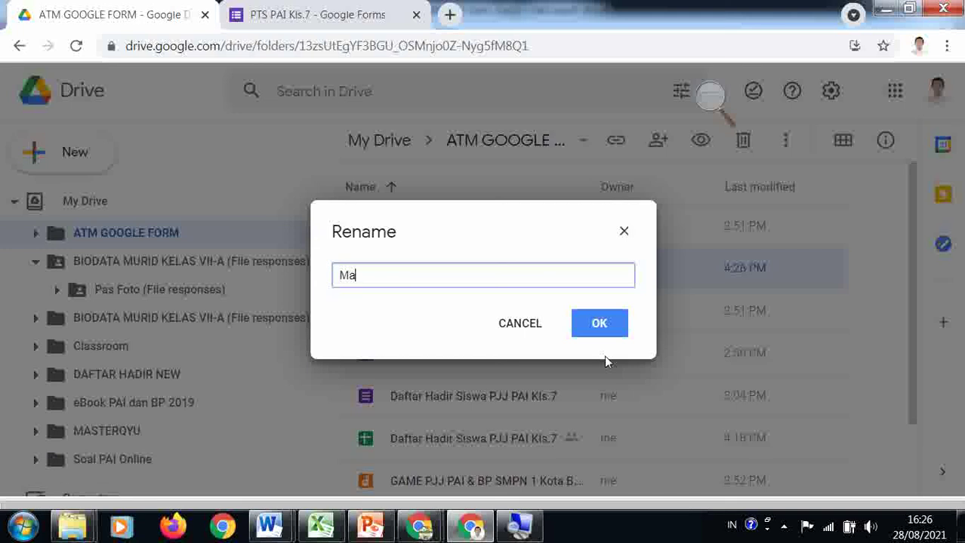
type("ster Soal Online")
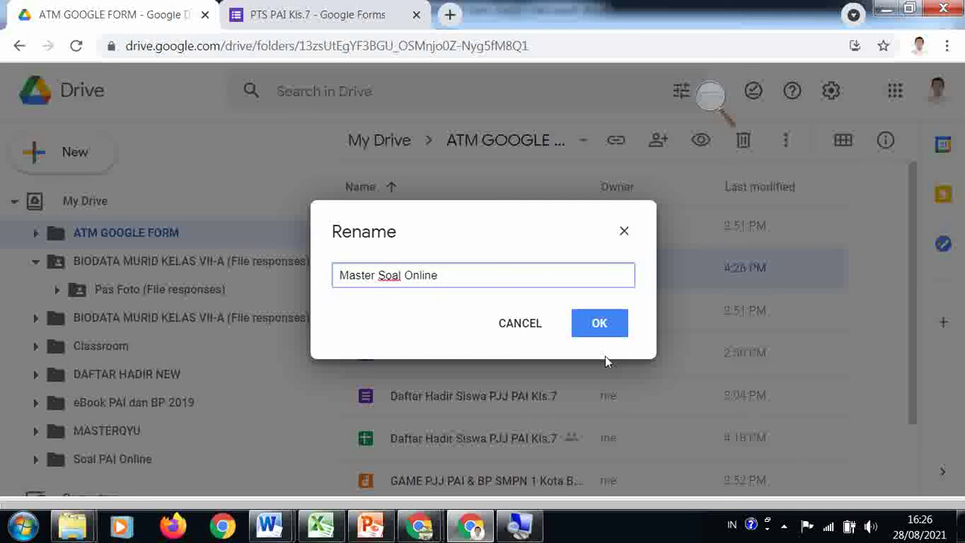
type(" PAI")
left_click(594, 332)
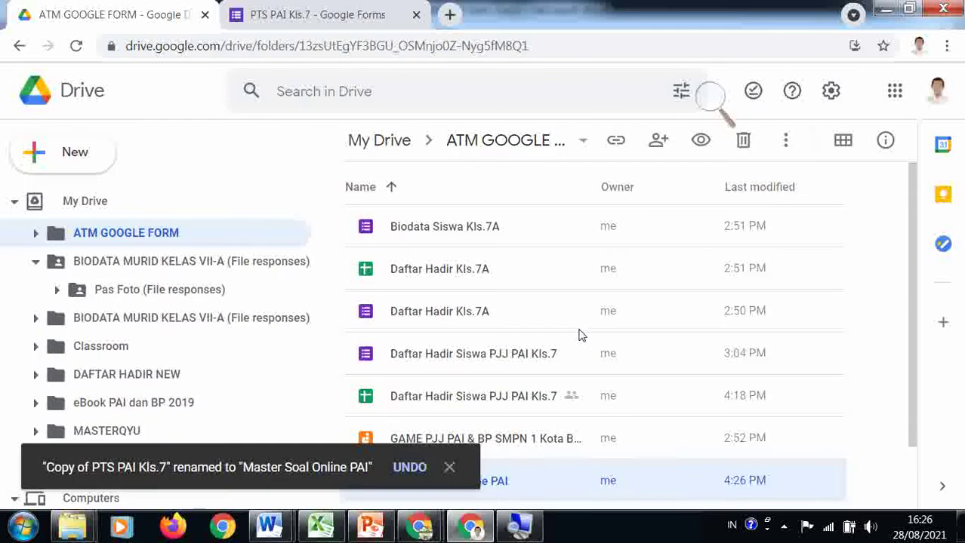
left_click(449, 467)
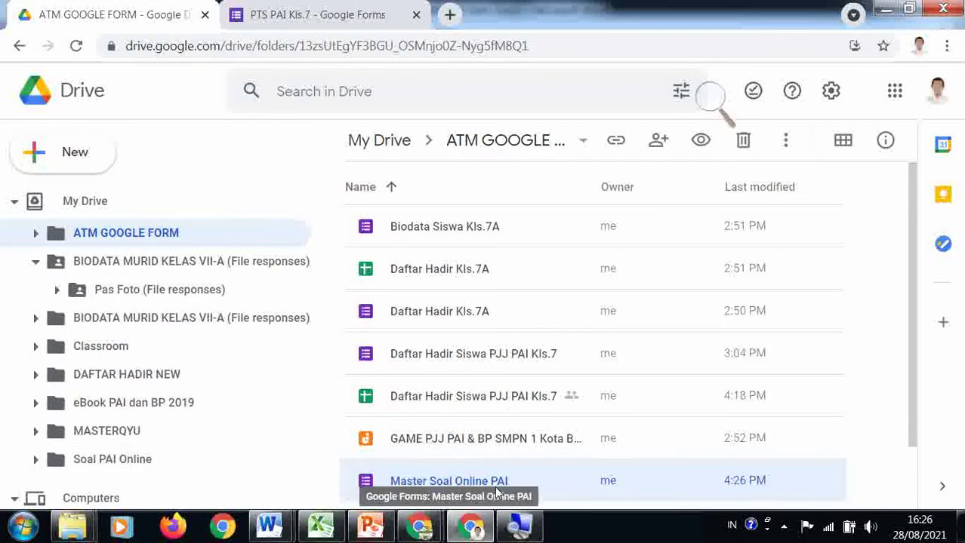
scroll(496, 486, "down", 1)
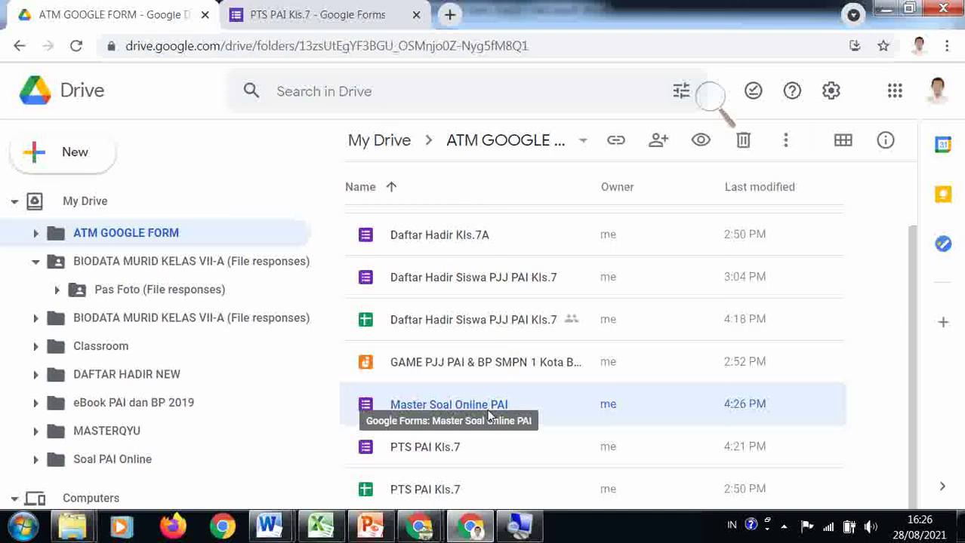
Check the header of the PTS PAI Kls.7 form and locate the PTS PAI Kls.7 spreadsheet in the Drive folder
left_click(341, 16)
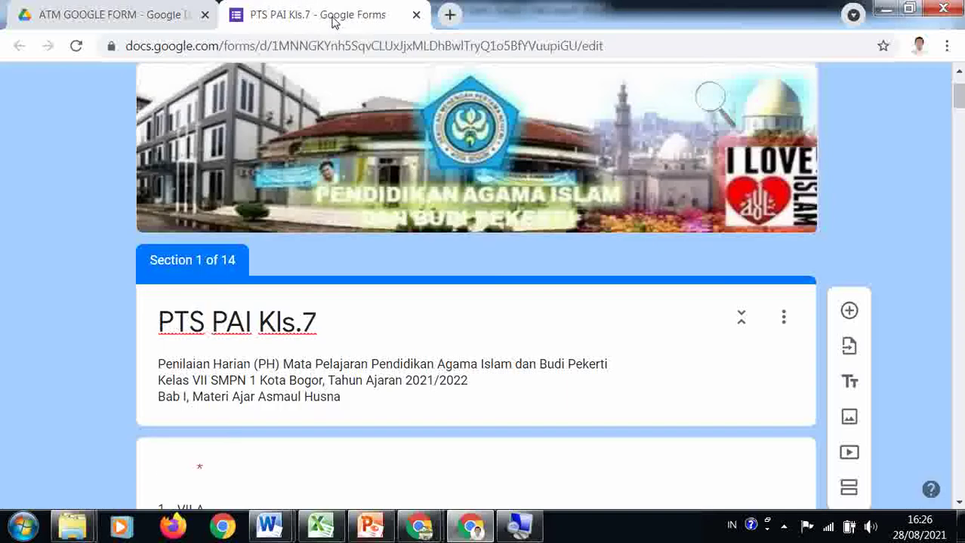
scroll(573, 314, "up", 2)
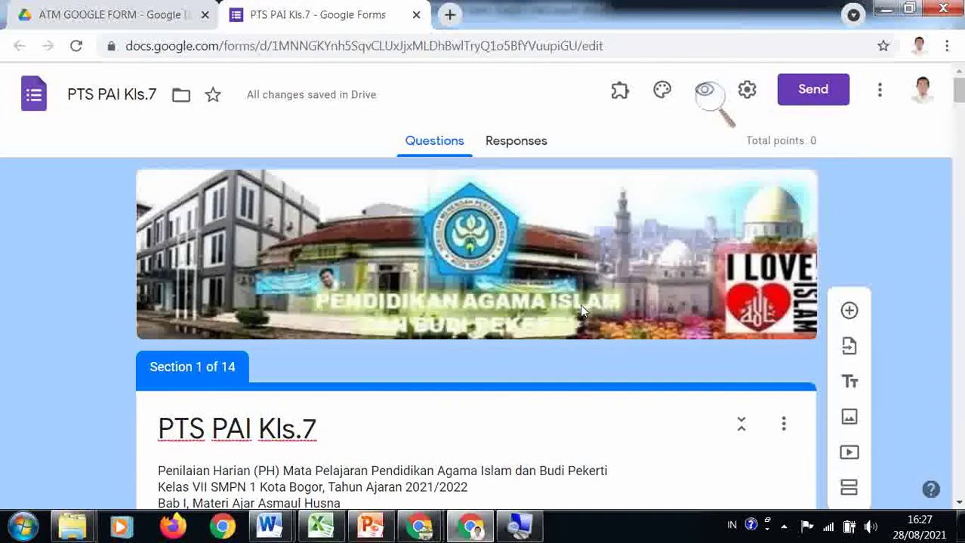
scroll(579, 304, "down", 1)
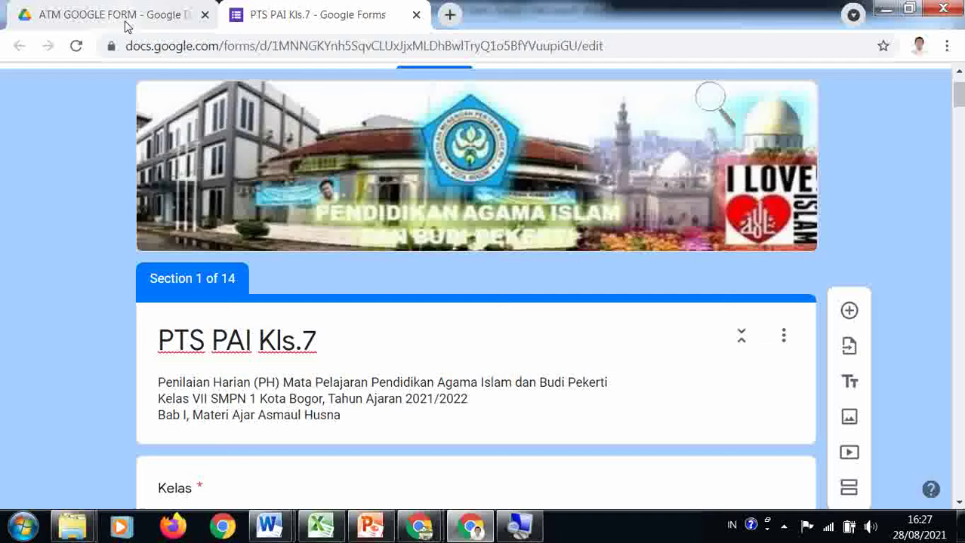
left_click(73, 21)
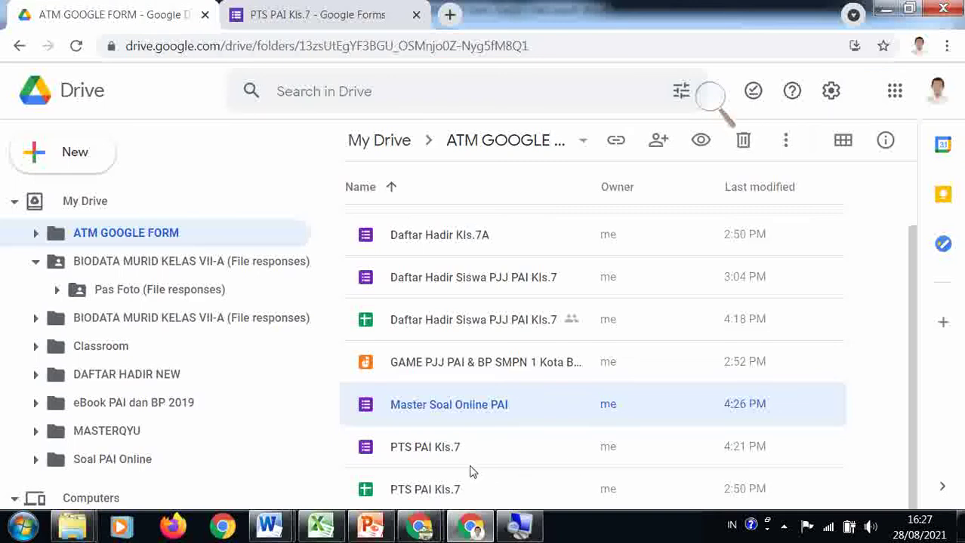
left_click(422, 492)
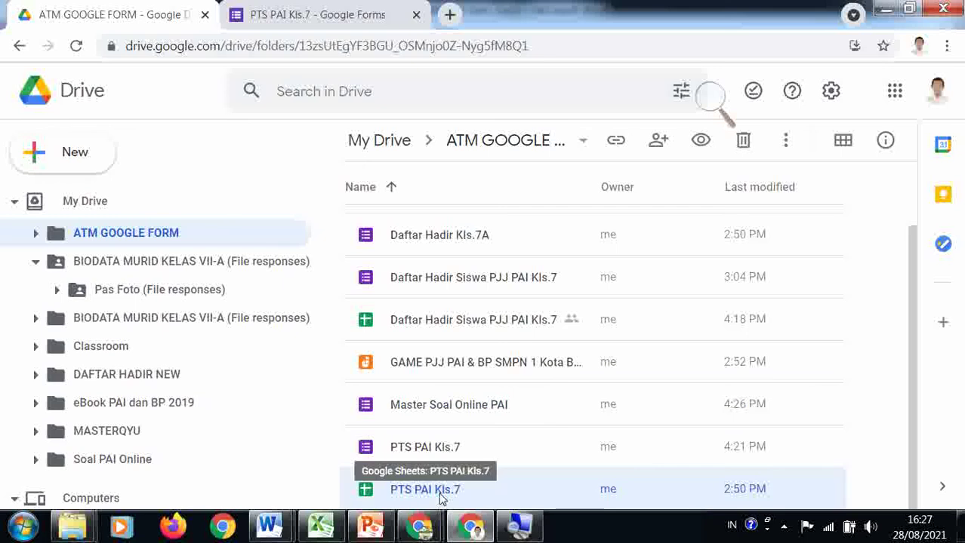
Set the existing PTS PAI Kls.7 spreadsheet as the response destination of the PTS PAI Kls.7 form
left_click(321, 15)
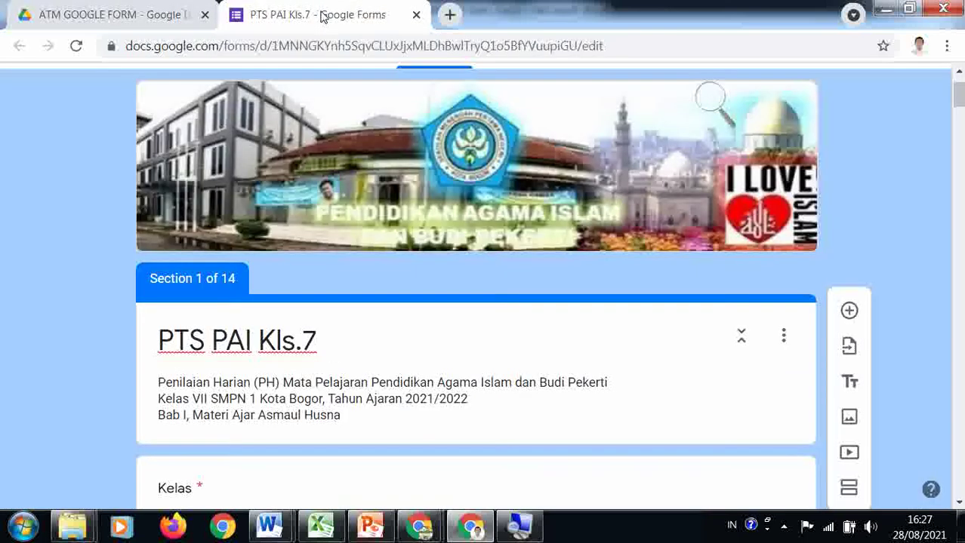
scroll(557, 317, "up", 1)
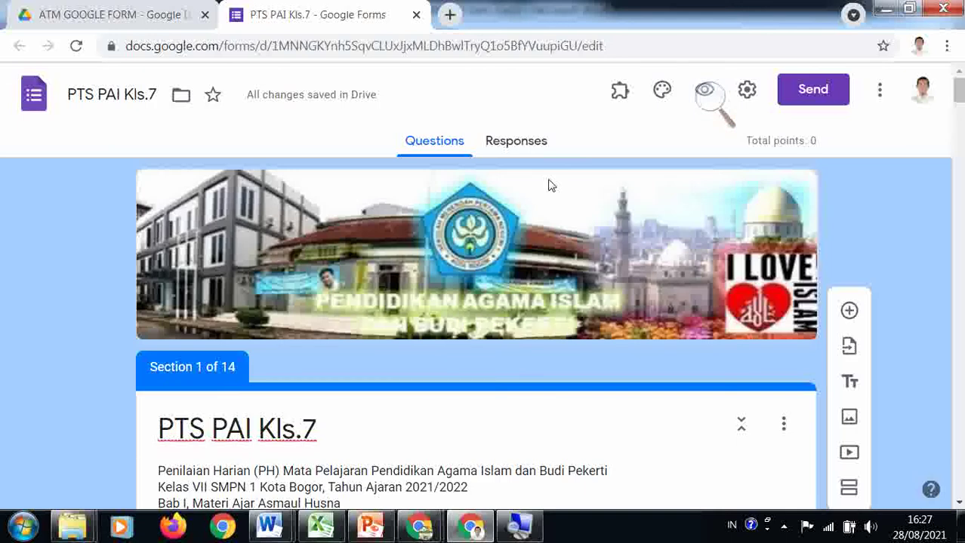
left_click(523, 148)
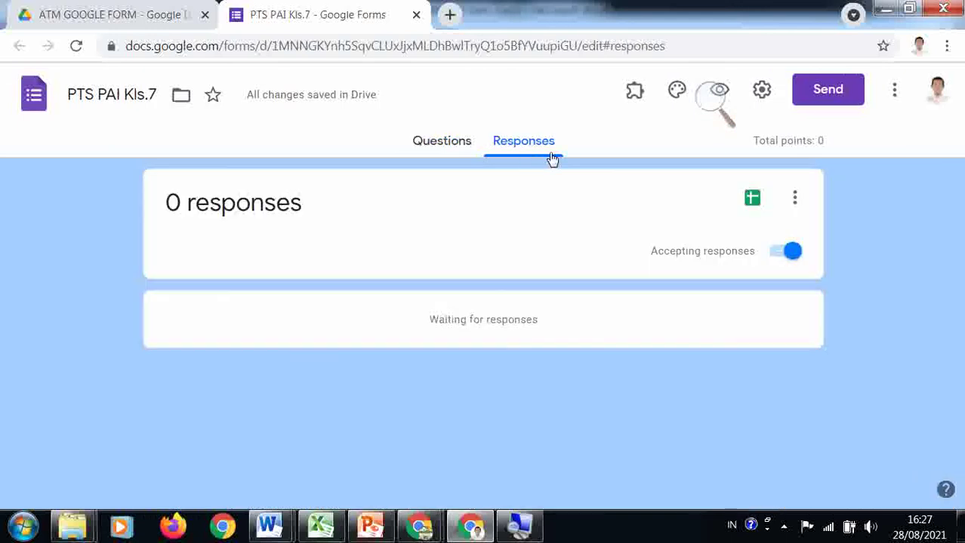
left_click(751, 201)
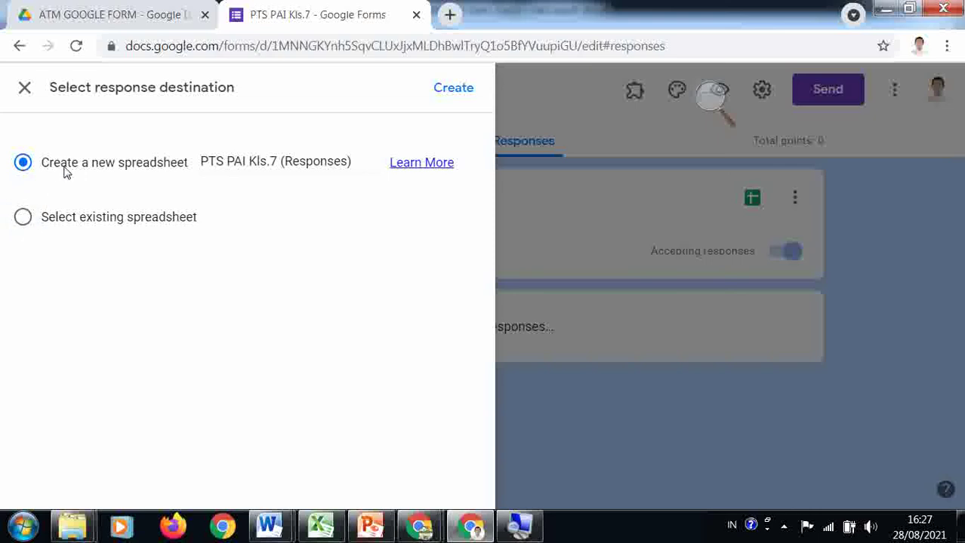
left_click(23, 222)
left_click(457, 89)
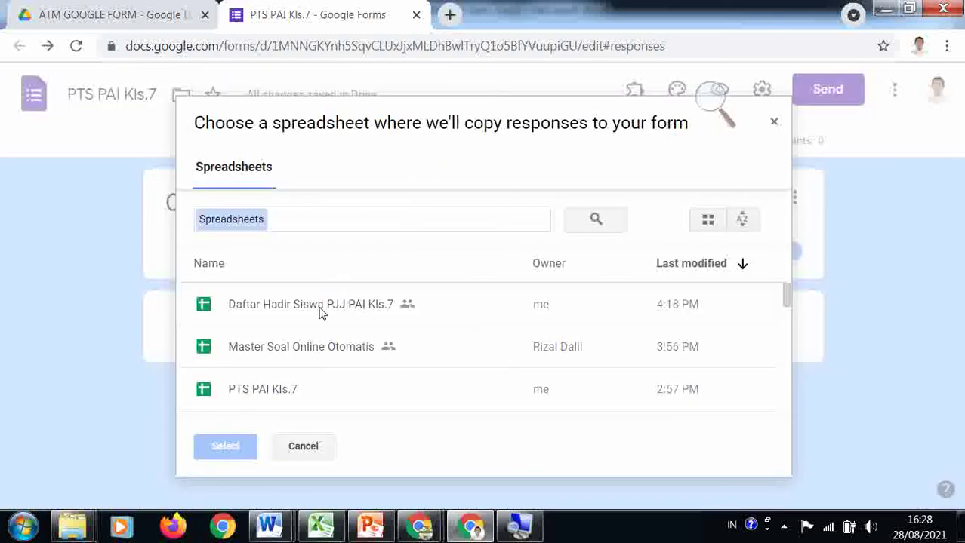
left_click(310, 354)
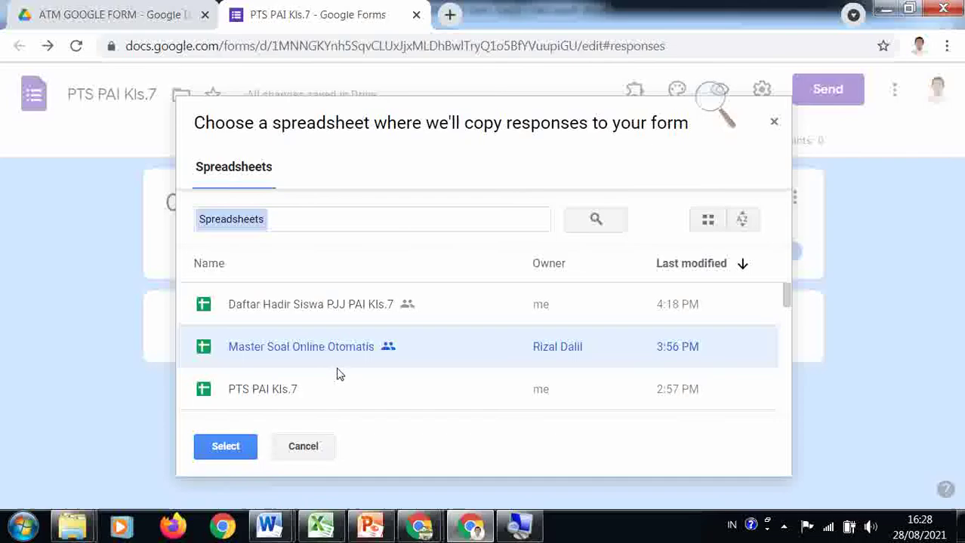
scroll(323, 395, "down", 2)
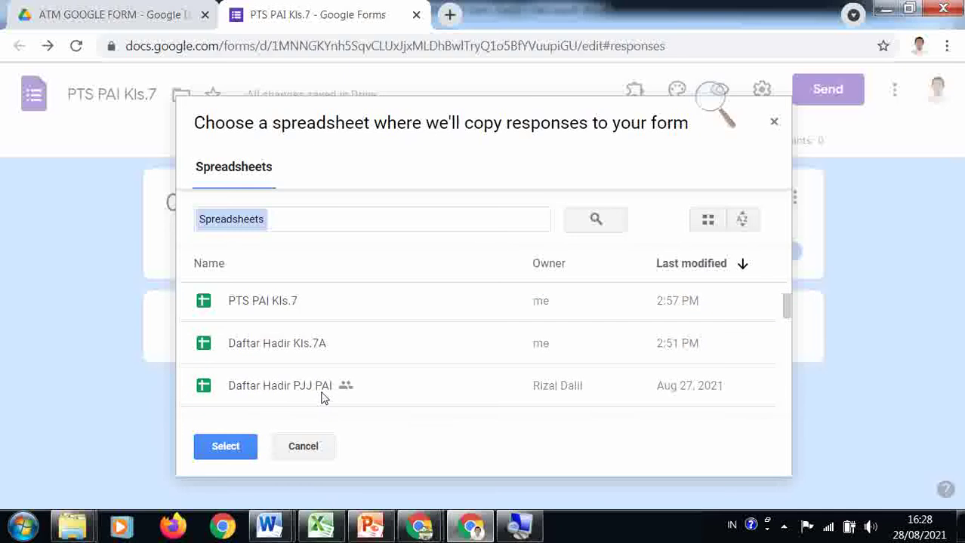
left_click(273, 311)
left_click(226, 447)
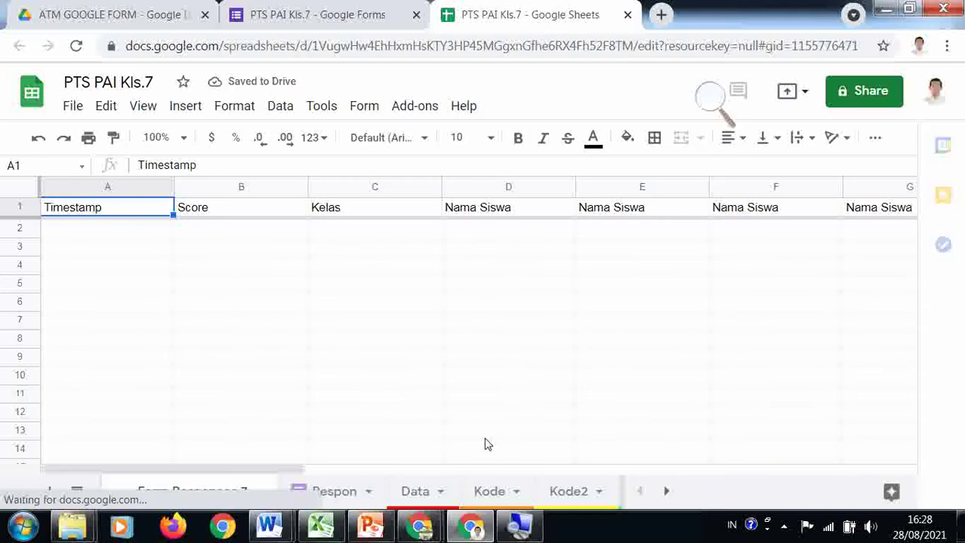
Unlink the old form from the Respon sheet of the PTS PAI Kls.7 spreadsheet
scroll(348, 452, "down", 2)
scroll(348, 452, "down", 1)
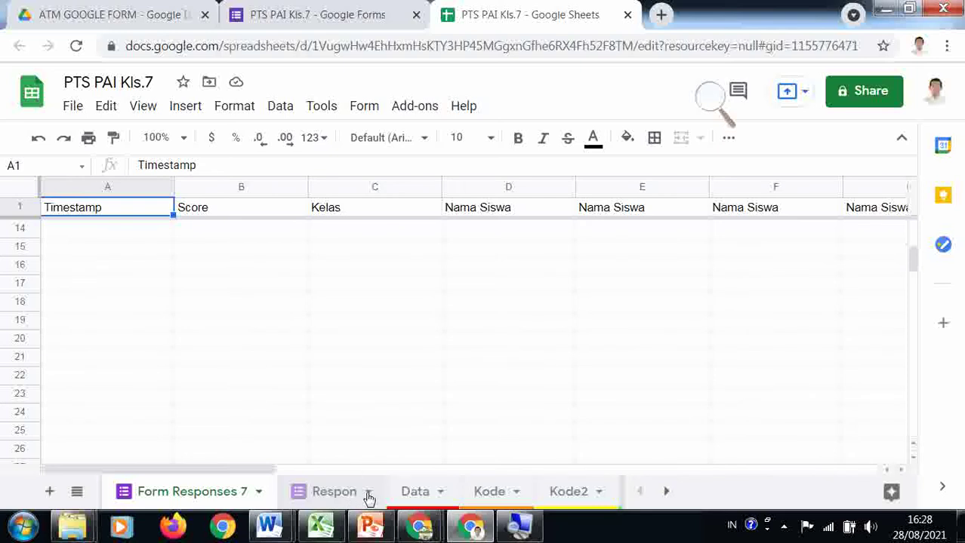
left_click(369, 497)
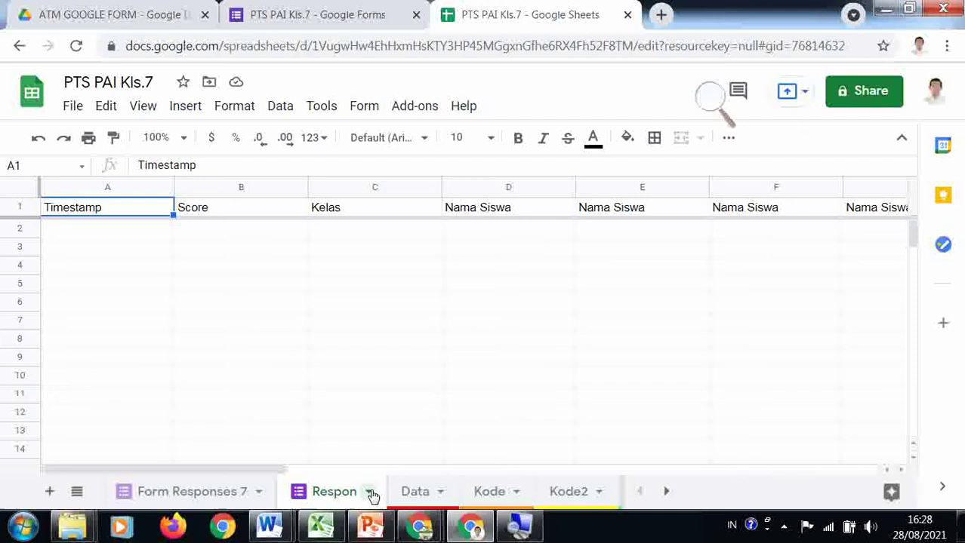
left_click(370, 496)
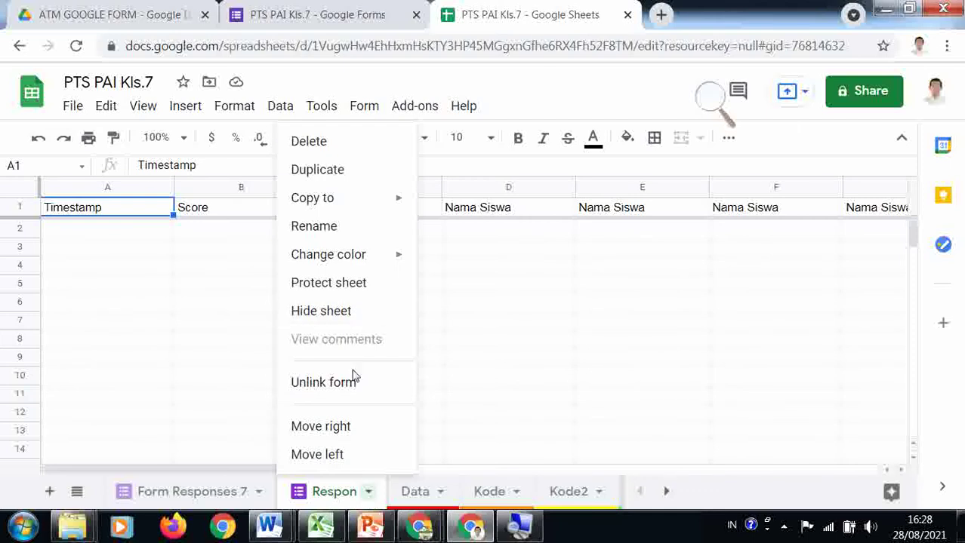
left_click(350, 391)
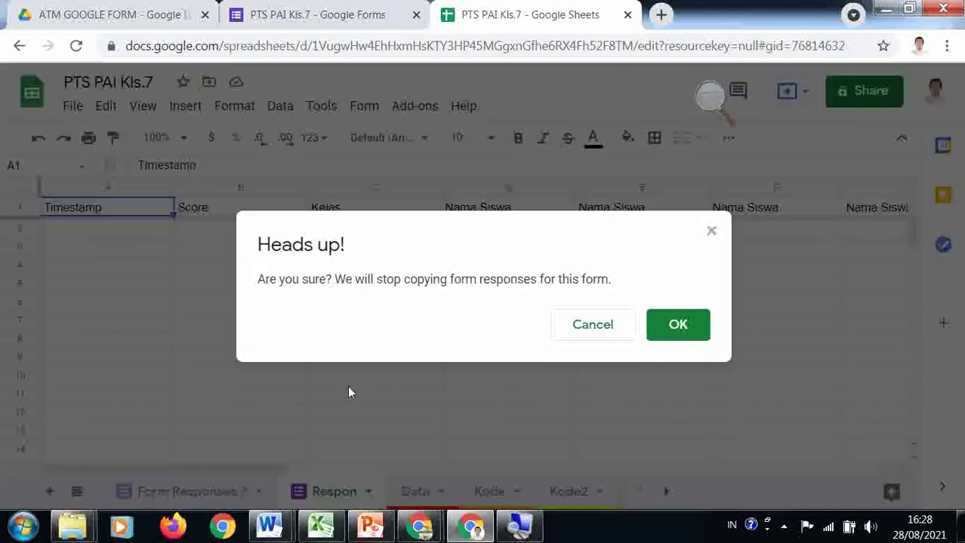
left_click(674, 324)
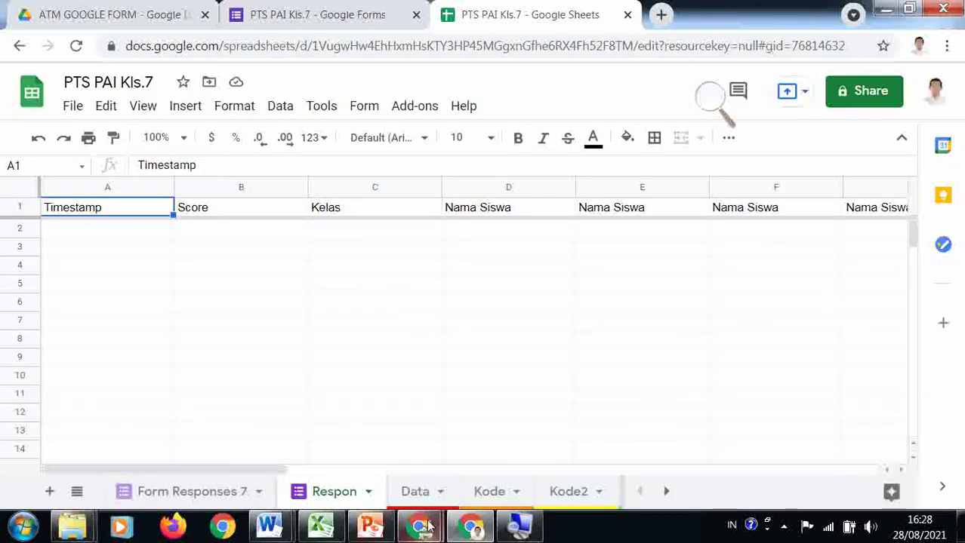
Delete the Respon sheet from the PTS PAI Kls.7 spreadsheet
left_click(347, 495)
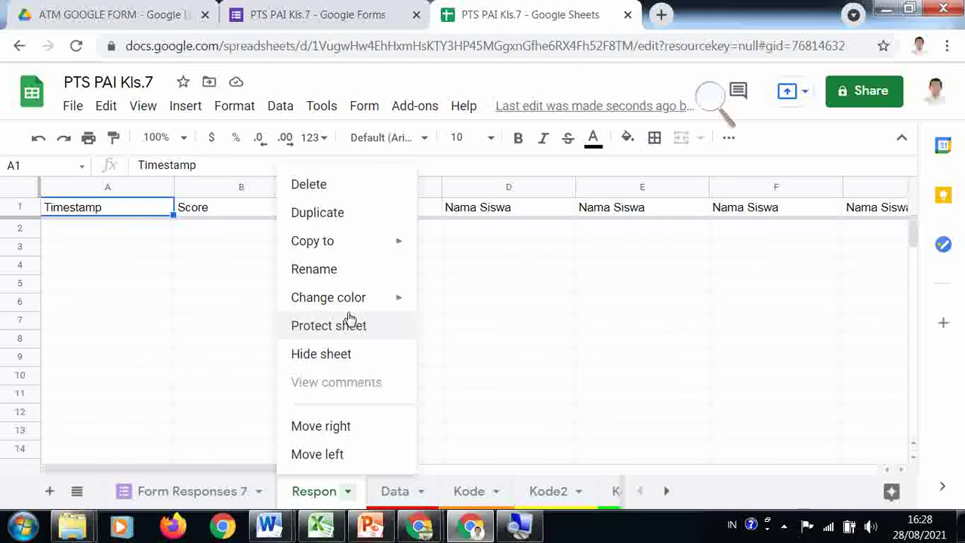
mouse_move(347, 301)
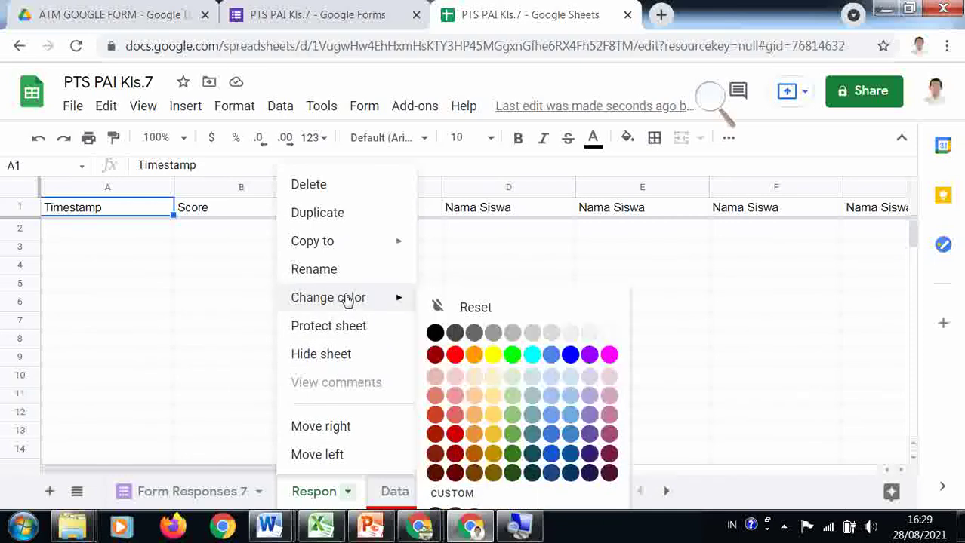
left_click(344, 192)
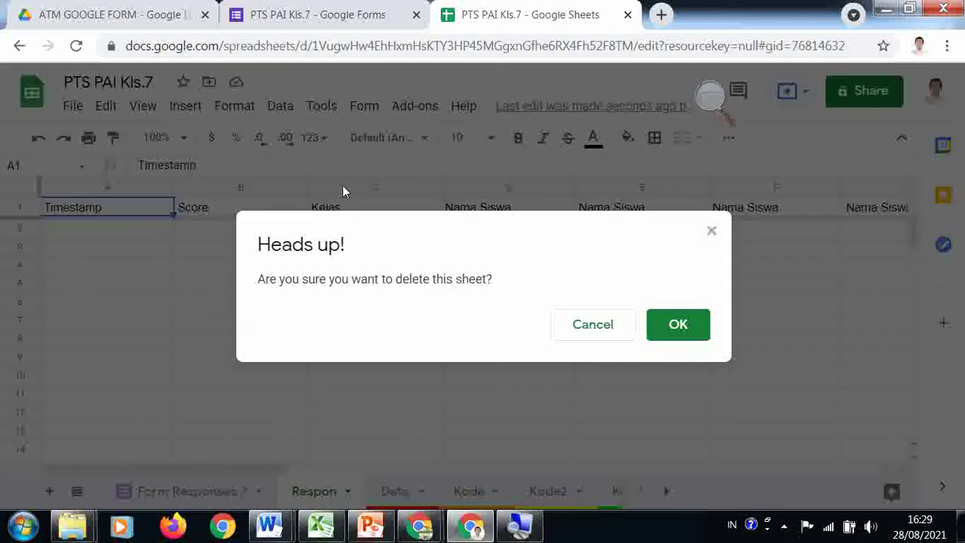
left_click(656, 331)
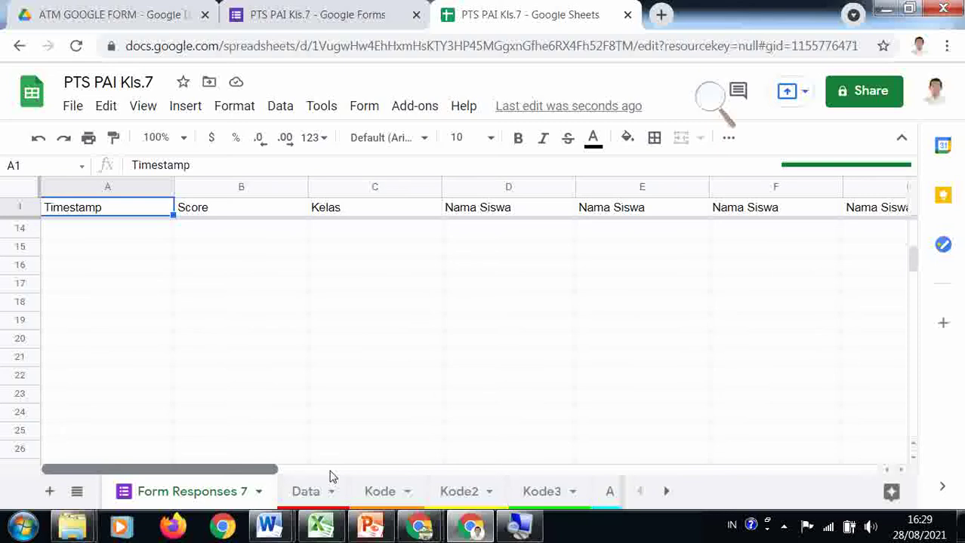
Rename the Form Responses 7 sheet as Respon
scroll(330, 477, "right", 2)
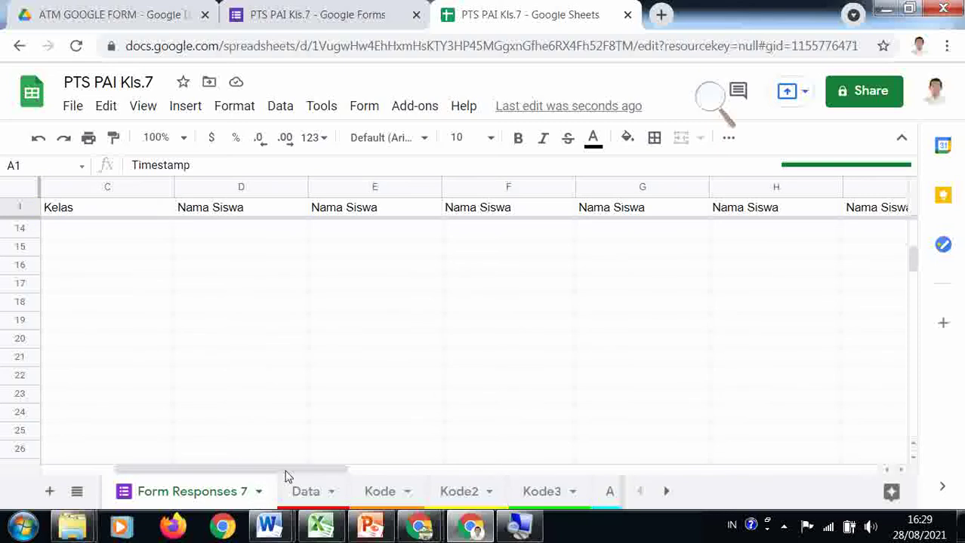
scroll(159, 474, "left", 2)
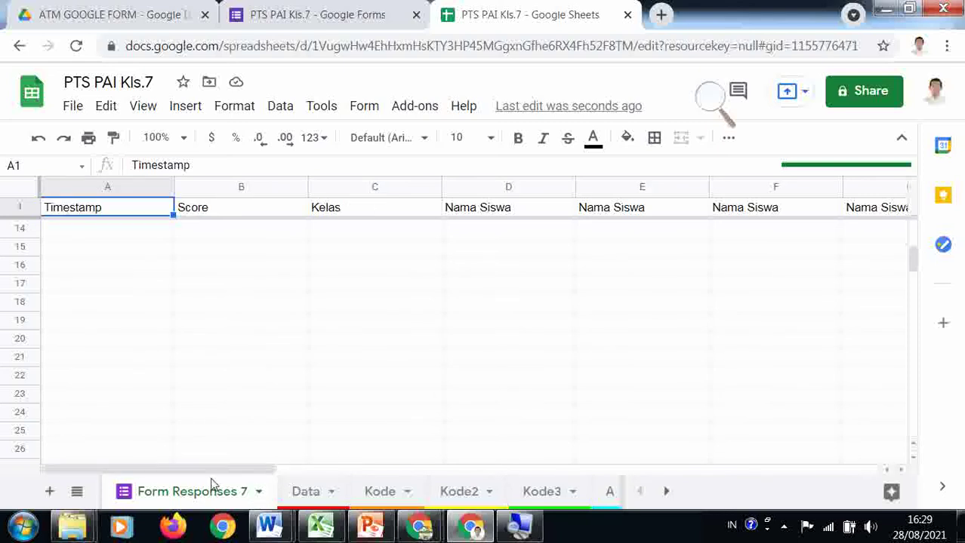
left_click(259, 492)
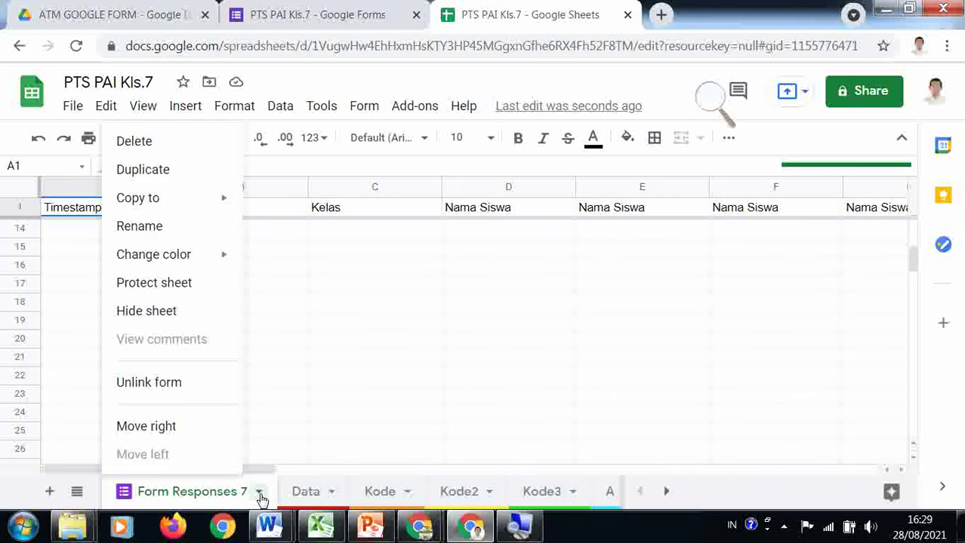
left_click(174, 235)
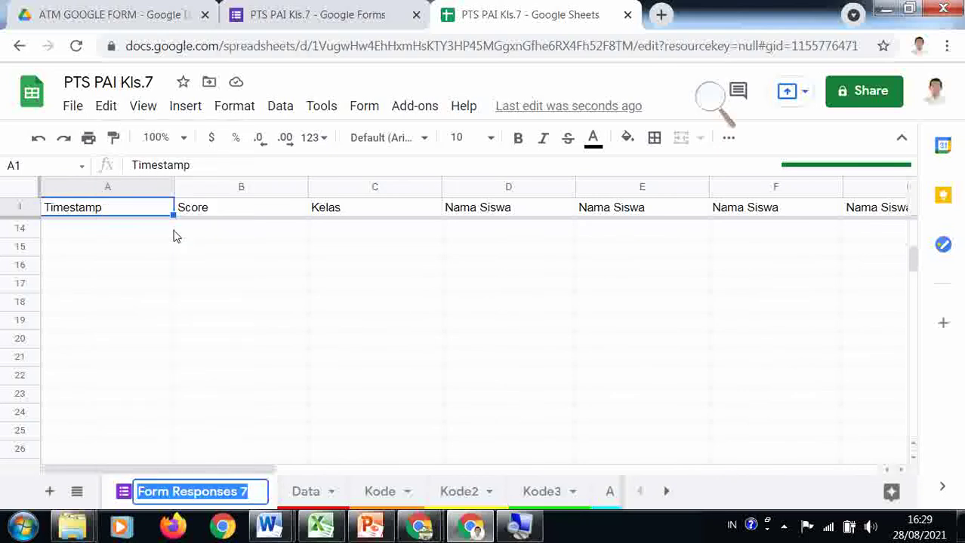
type("Respon")
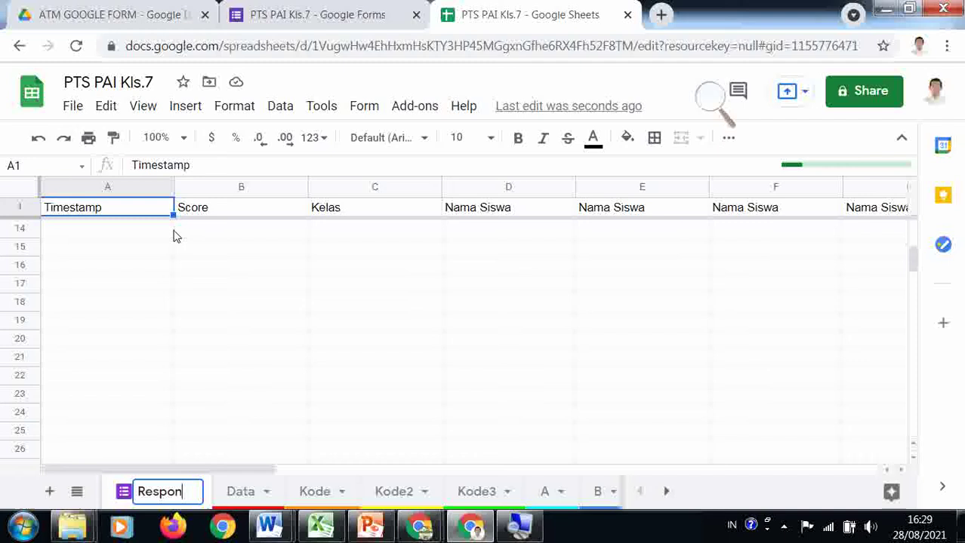
left_click(234, 281)
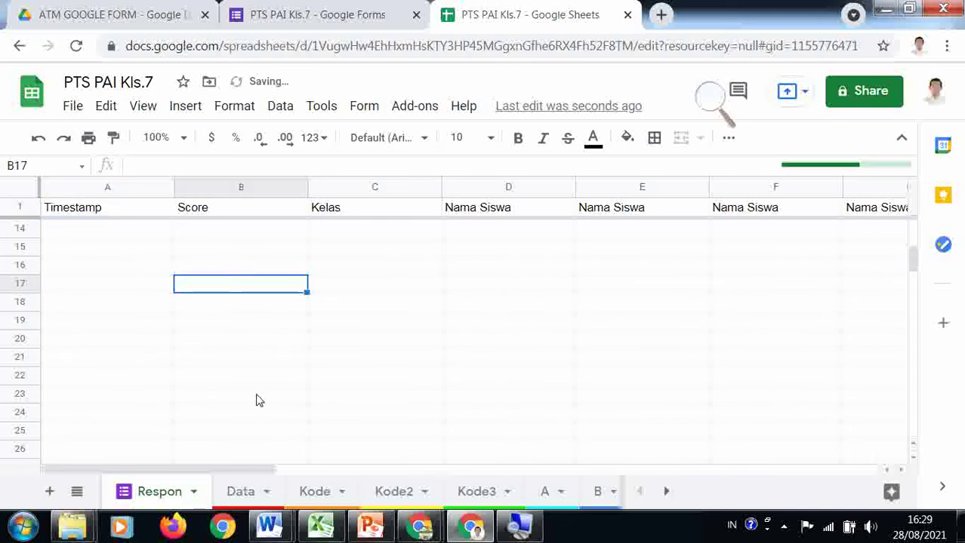
Re-enter the existing Respon array formulas in cells A1 to C1 of the Kode sheet to refresh their references
left_click(317, 497)
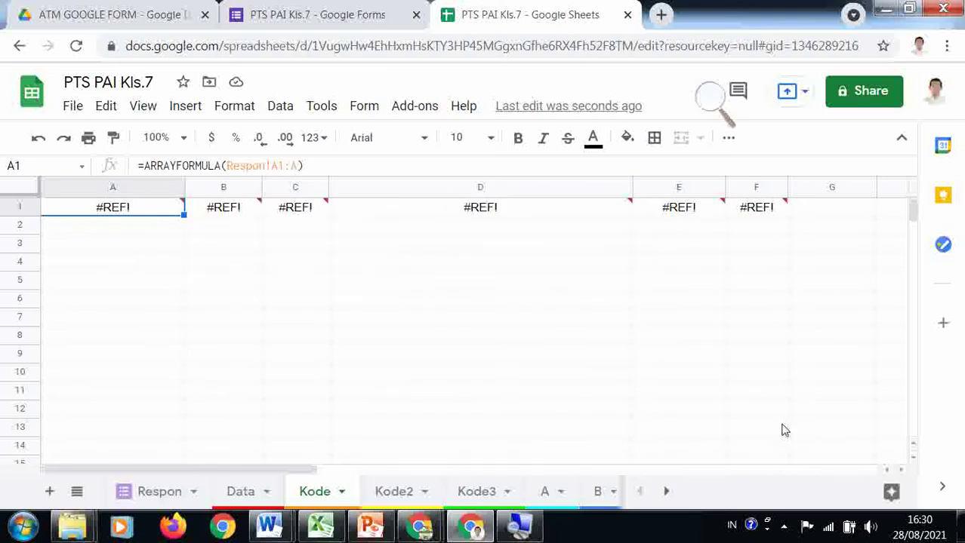
key("Return")
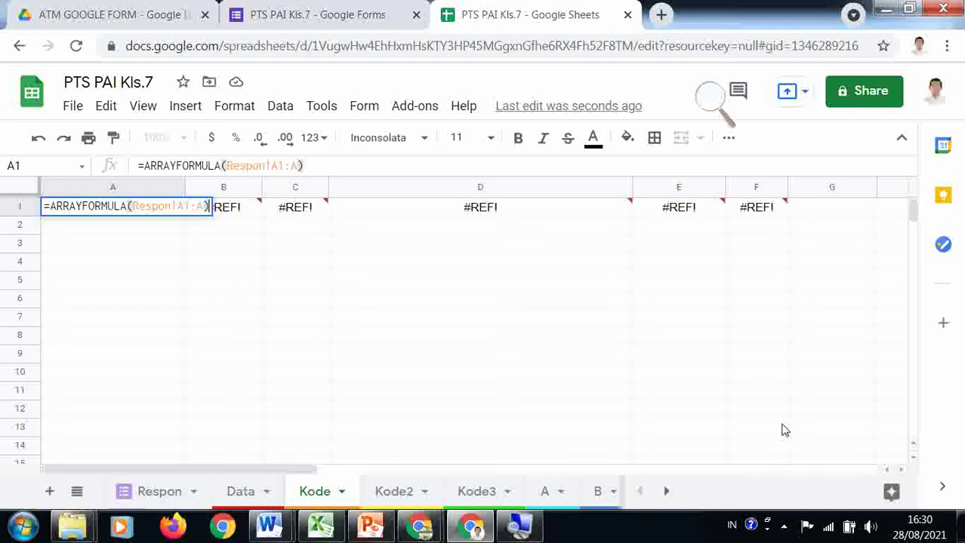
key("Home")
key("shift+End")
key("Delete")
key("Return")
key("Up")
key("Right")
key("F2")
key("Return")
key("Right")
key("F2")
key("Return")
key("Up")
key("Right")
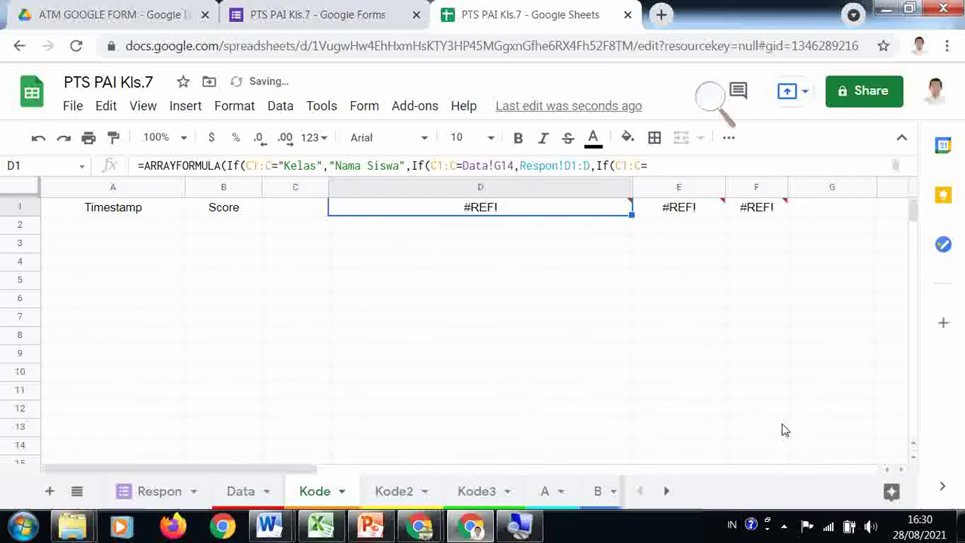
Re-enter the existing array formulas in cells D1 to F1 of the Kode sheet
key("F2")
key("Return")
key("Up")
key("Right")
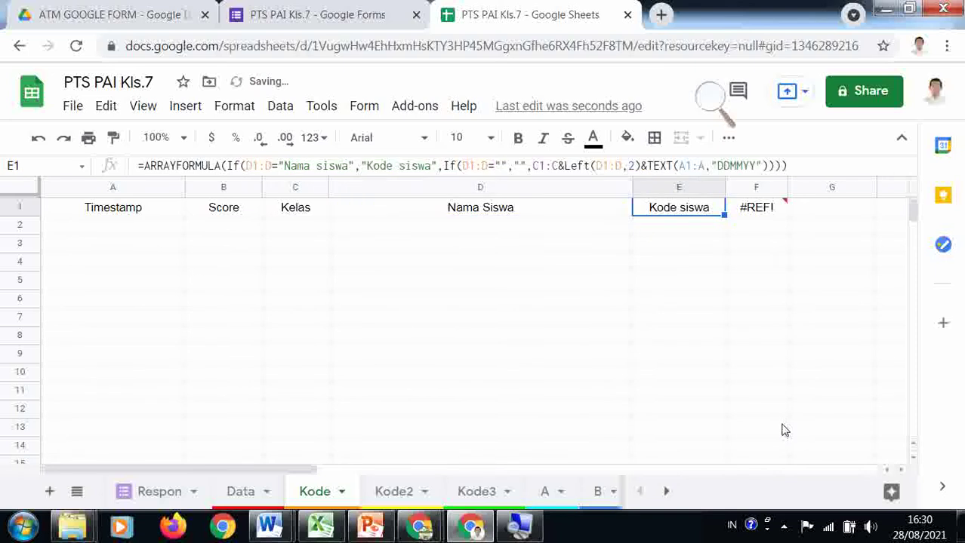
key("Right")
key("F2")
key("Return")
key("Up")
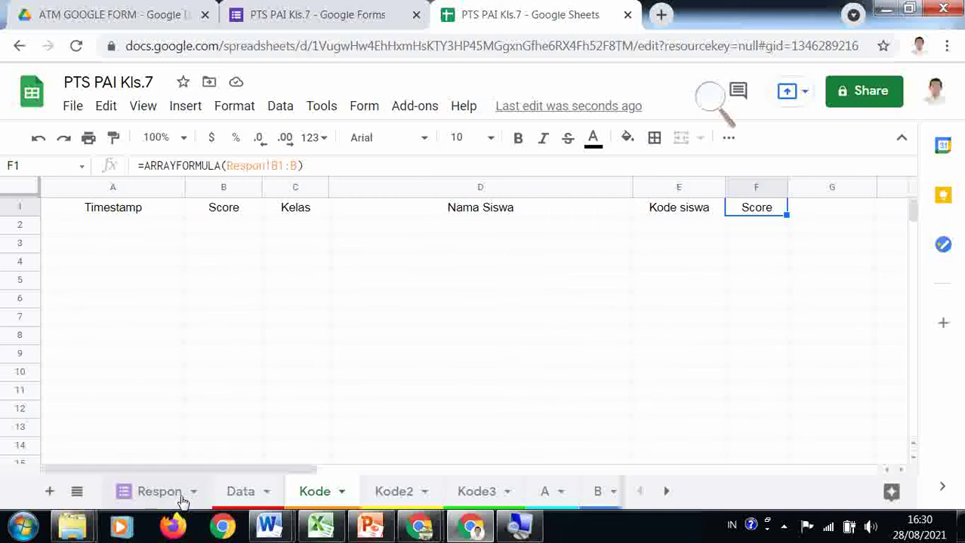
Re-enter the existing Respon array formulas in cells A1 to C1 of the Kode2 sheet
left_click(393, 492)
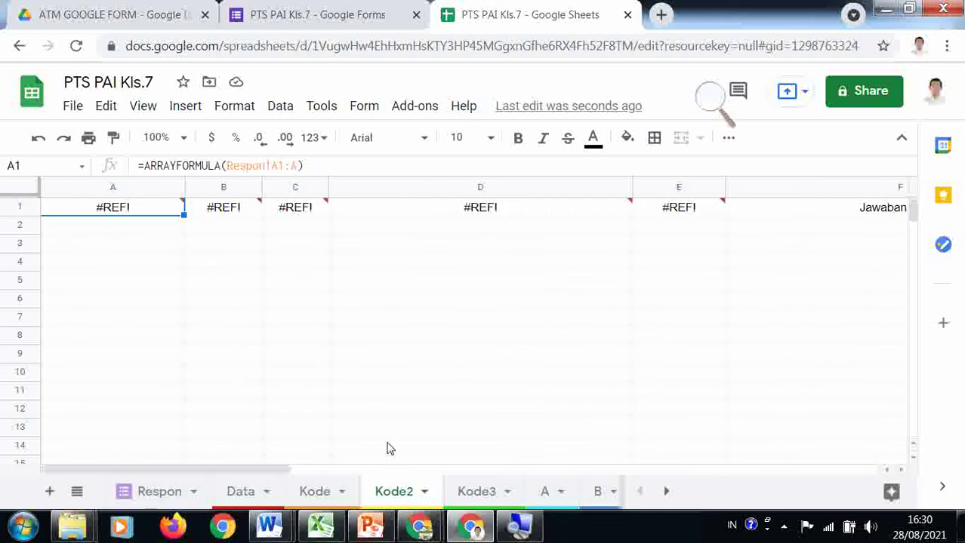
key("Return")
key("Return")
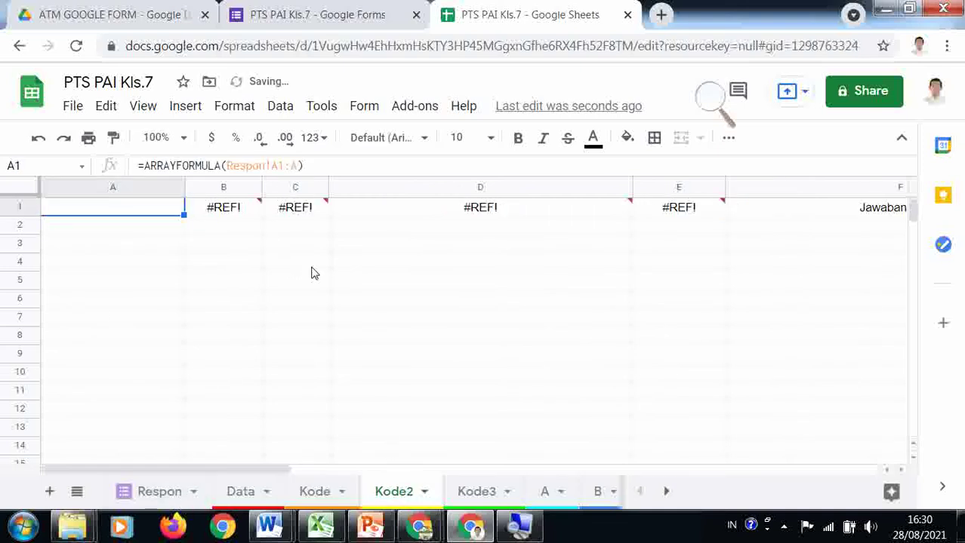
key("Right")
key("Return")
key("Return")
key("Right")
key("Return")
key("Return")
key("Right")
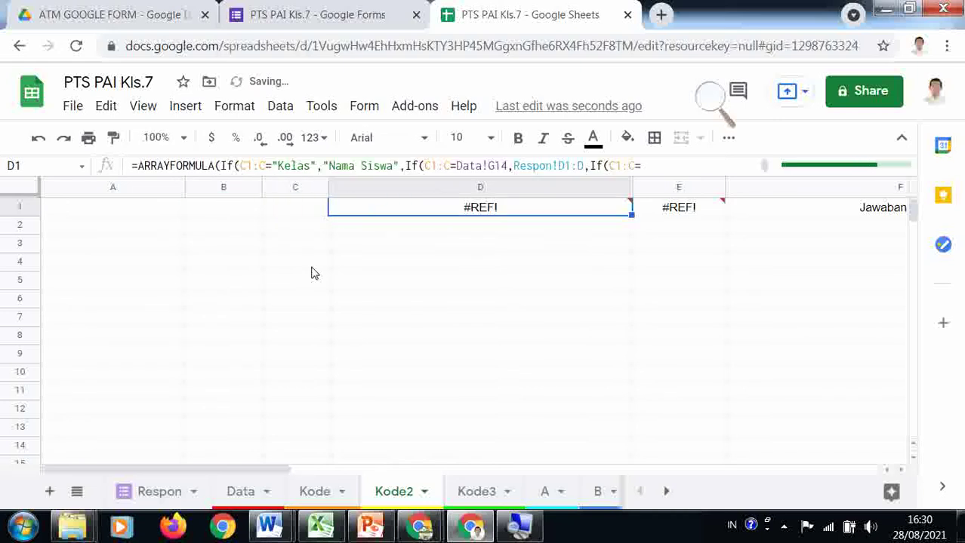
Re-enter the existing array formulas in cells D1 to F1 of the Kode2 sheet
key("Return")
key("Return")
key("Right")
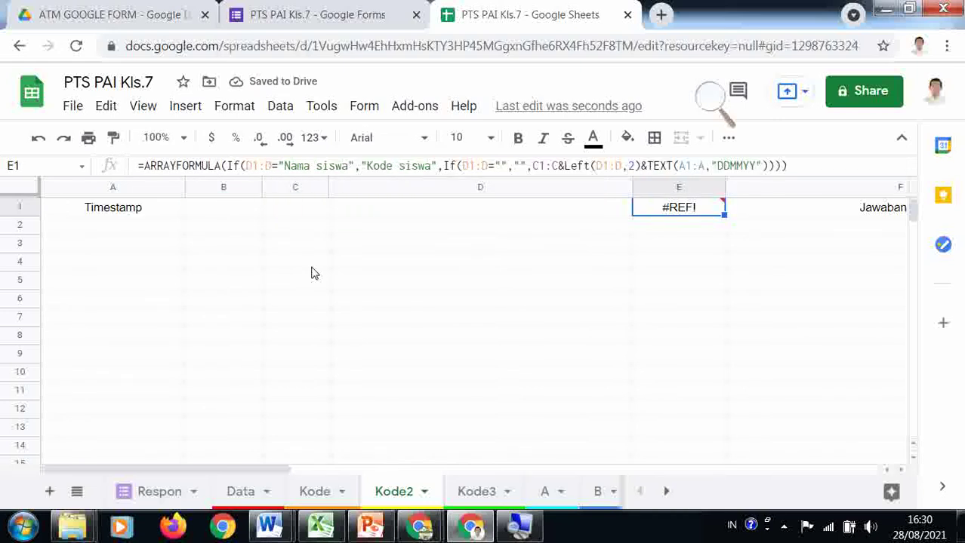
key("Right")
key("Return")
key("Return")
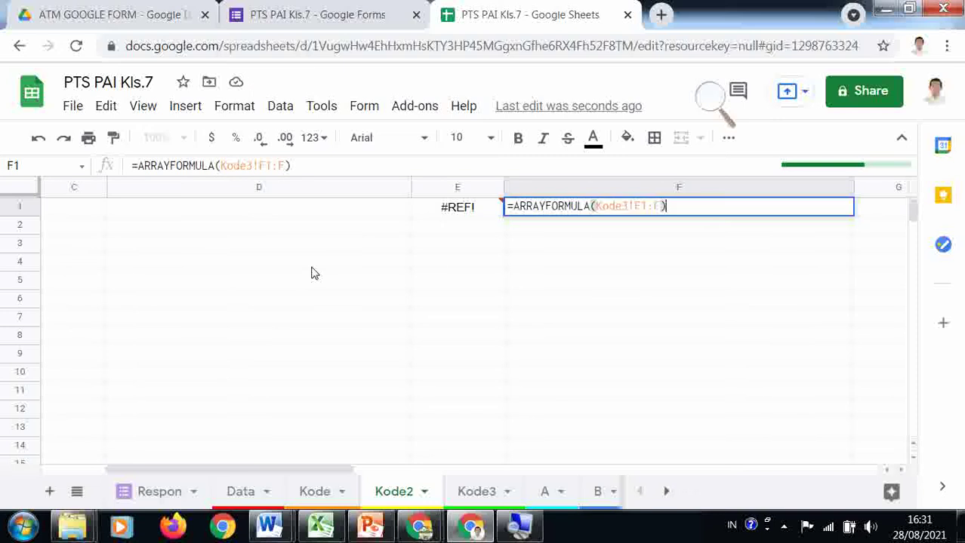
key("Up")
key("Right")
key("Left")
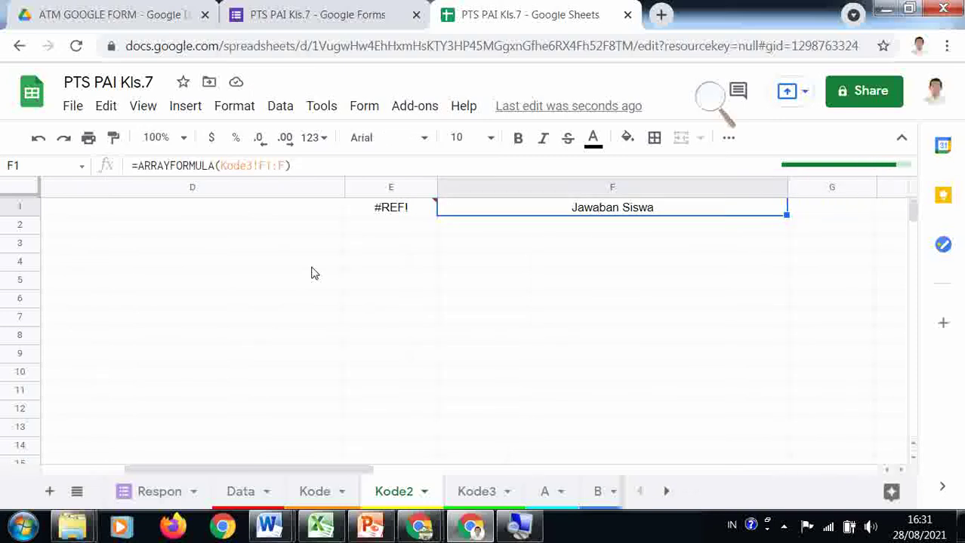
Check the header cells A1 to F1 of the Kode2 sheet for remaining reference errors
key("Left")
key("Left")
key("Left")
key("Left")
key("Left")
key("Right")
key("Right")
key("Right")
key("Right")
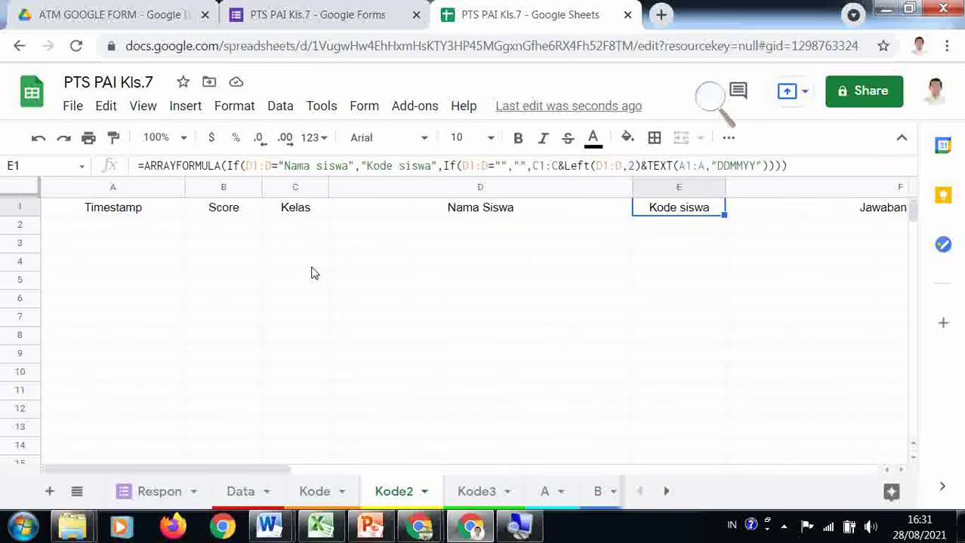
key("Left")
key("Left")
key("Left")
key("Left")
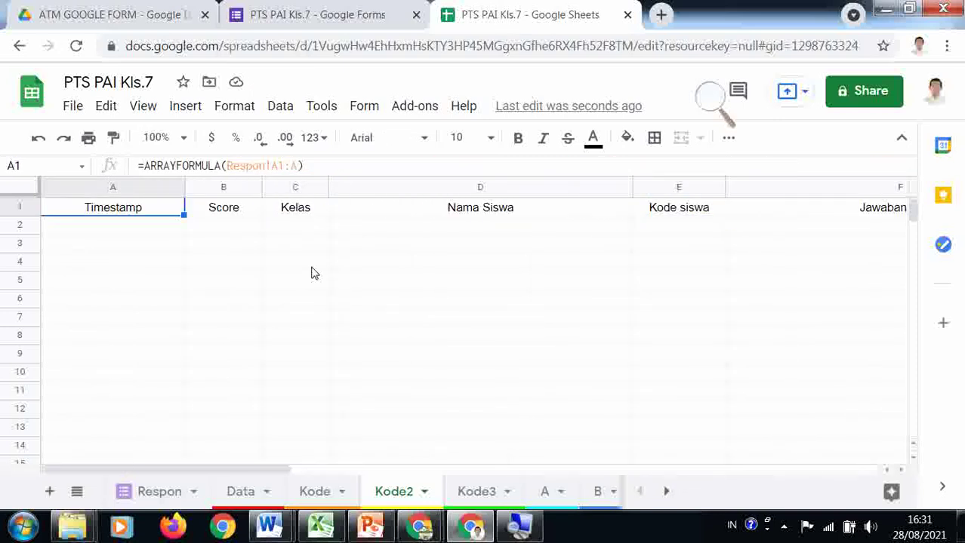
Re-enter the existing Respon array formulas in cells A1 and B1 of the Kode3 sheet
left_click(471, 492)
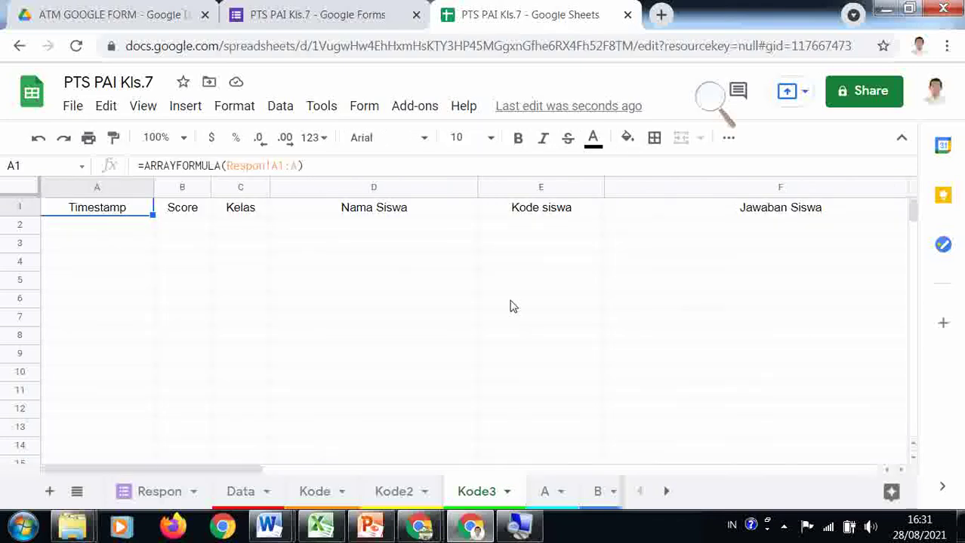
key("Right")
key("Right")
key("Right")
key("Right")
key("Left")
key("Left")
key("Left")
key("Left")
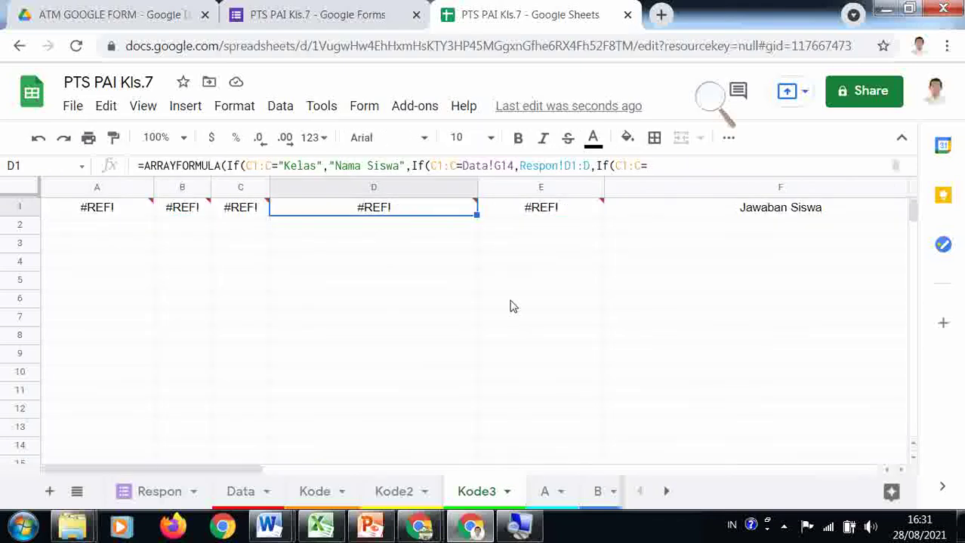
key("Return")
key("Return")
key("Up")
key("Right")
key("Return")
key("Return")
key("Up")
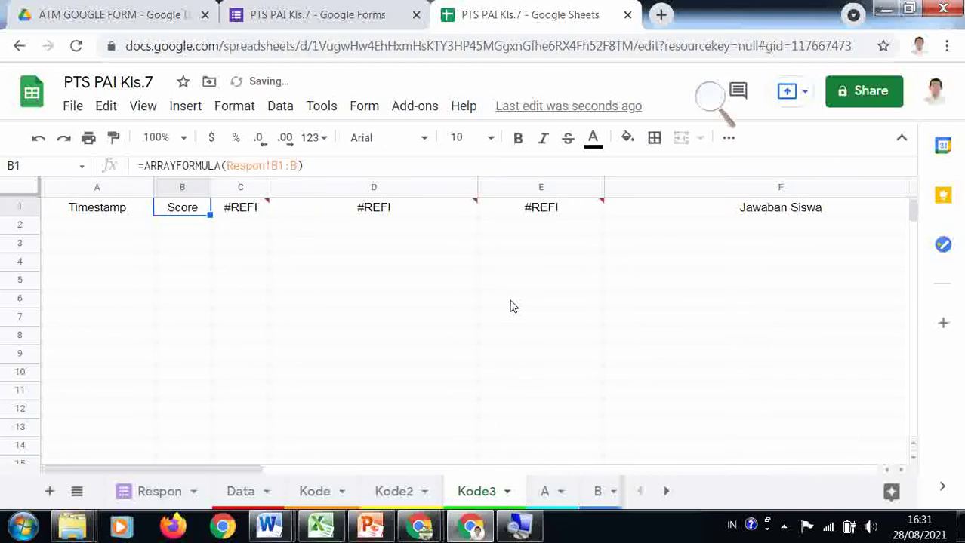
Re-enter the existing array formulas in cells C1 to E1 of the Kode3 sheet
key("Right")
key("Right")
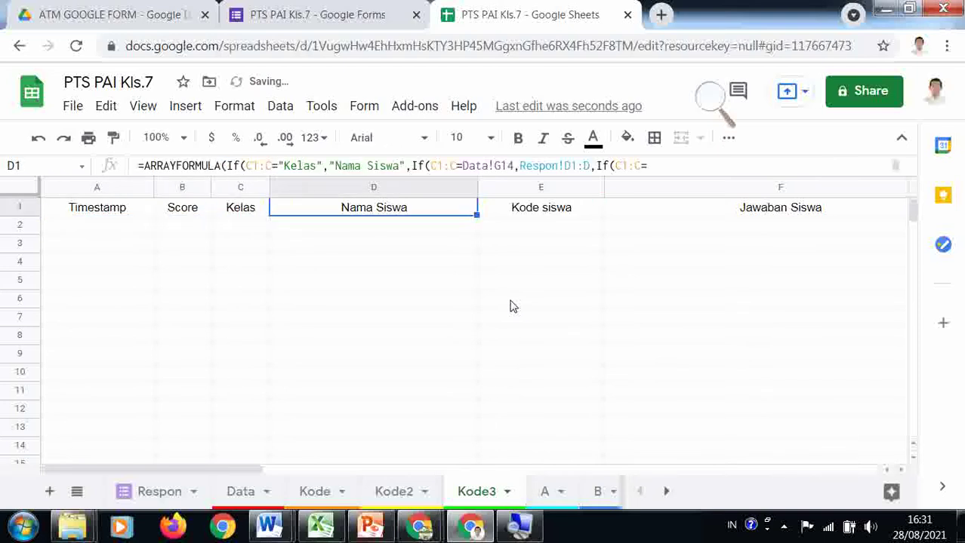
key("Right")
key("Right")
key("Return")
key("Return")
key("Up")
Examine the answer-column formulas along row 1 of the Kode3 sheet, from column G to about column AK
key("Right")
key("Right")
key("Right")
key("Right")
key("Right")
key("Right")
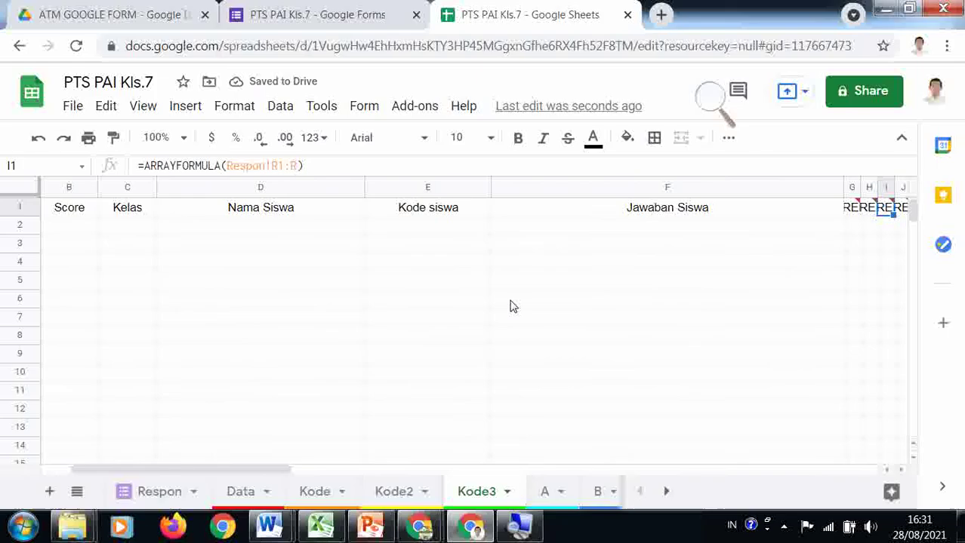
key("Right")
key("Right")
key("Right")
key("Right")
key("Right")
key("Right")
key("Right")
key("Right")
key("Right")
key("Right")
key("Right")
key("Right")
key("Right")
key("Right")
key("Right")
key("Right")
key("Right")
key("Right")
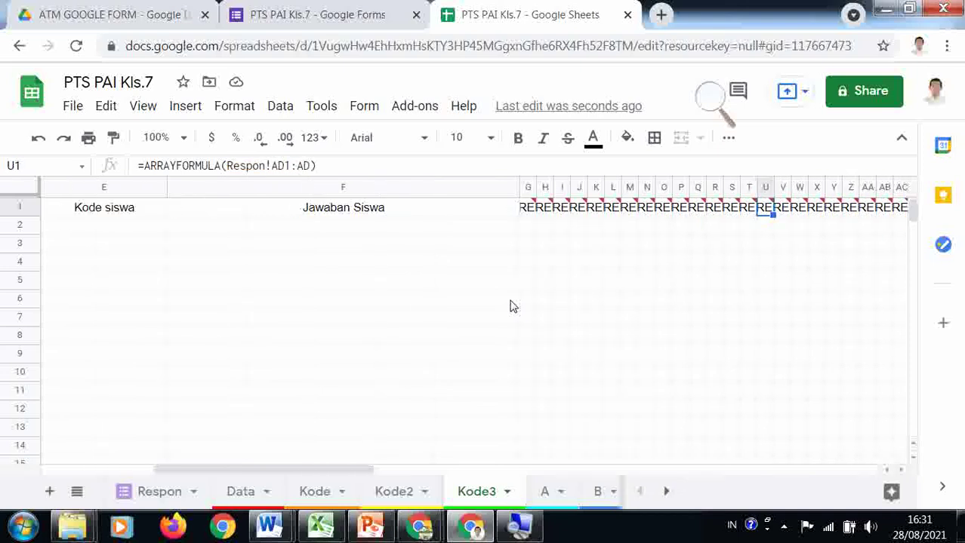
key("Right")
key("Right")
key("Right")
key("Right")
key("Right")
key("Right")
key("Right")
key("Right")
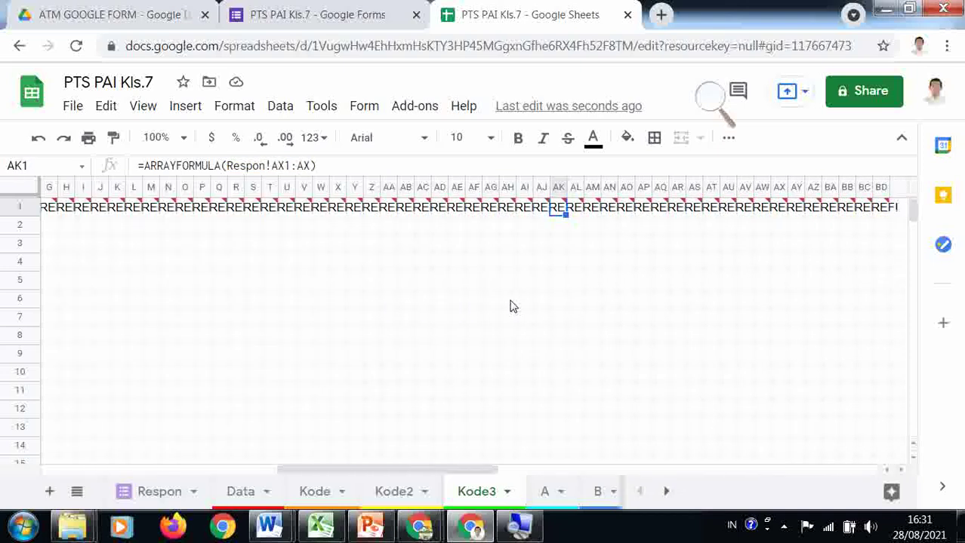
key("Left")
key("Left")
key("Left")
key("Left")
key("Left")
key("Left")
key("Left")
key("Left")
key("Left")
key("Left")
key("Left")
key("Left")
key("Left")
key("Left")
key("Left")
key("Left")
key("Left")
key("Left")
key("Left")
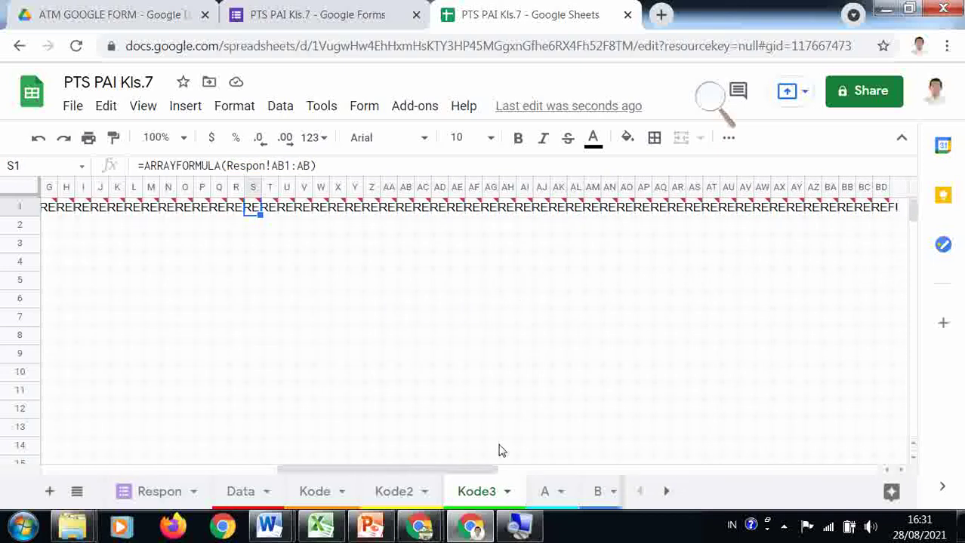
Re-enter the existing Respon array formulas in cells G1 to L1 of the Kode3 sheet
left_click_drag(487, 471, 447, 467)
left_click(402, 206)
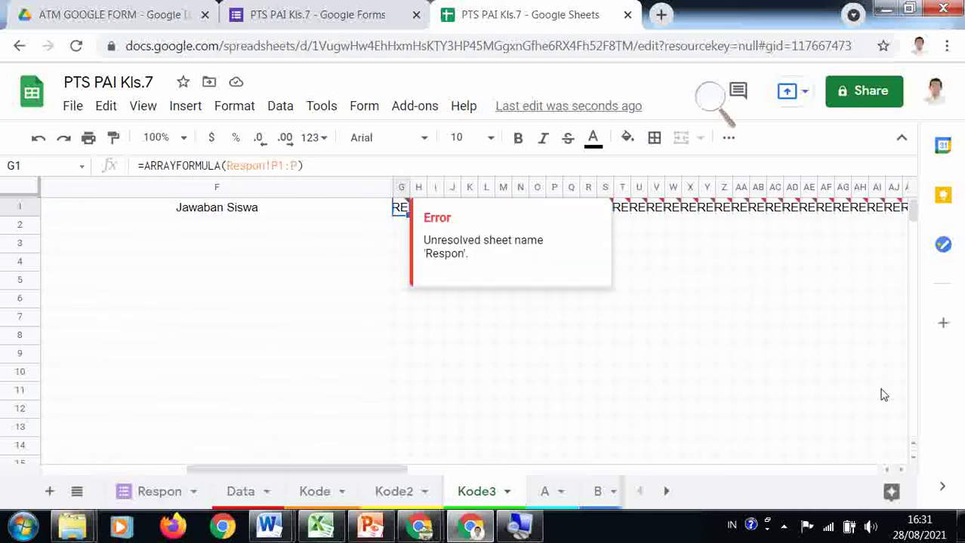
key("Return")
key("Return")
left_click(401, 206)
left_click(419, 206)
left_click(434, 206)
key("Return")
key("Escape")
left_click(452, 206)
key("Return")
key("Escape")
left_click(469, 206)
key("Return")
key("Escape")
left_click(486, 206)
left_click(486, 224)
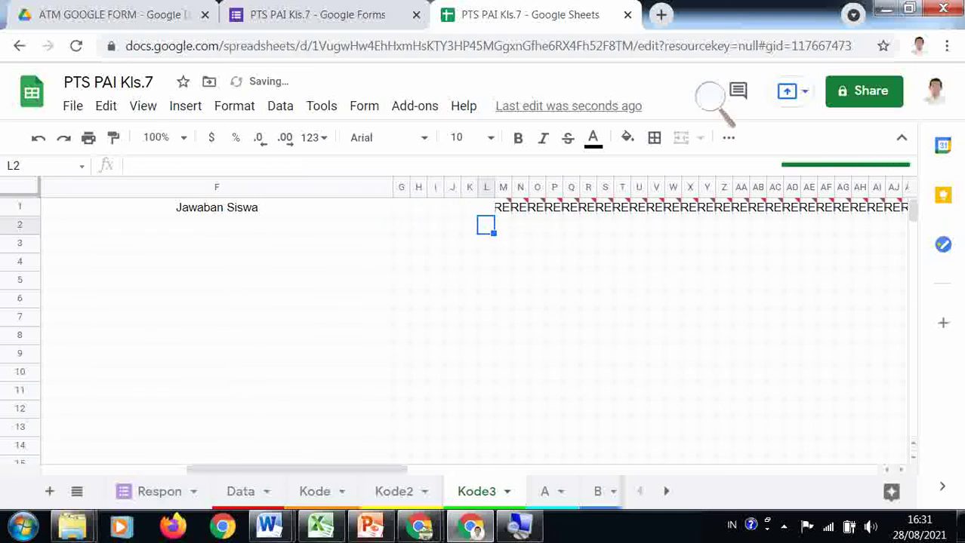
Re-enter the formula =ARRAYFORMULA(Respon!V1:V) in cell M1 of the Kode3 sheet
left_click(485, 206)
left_click(503, 206)
key("Return")
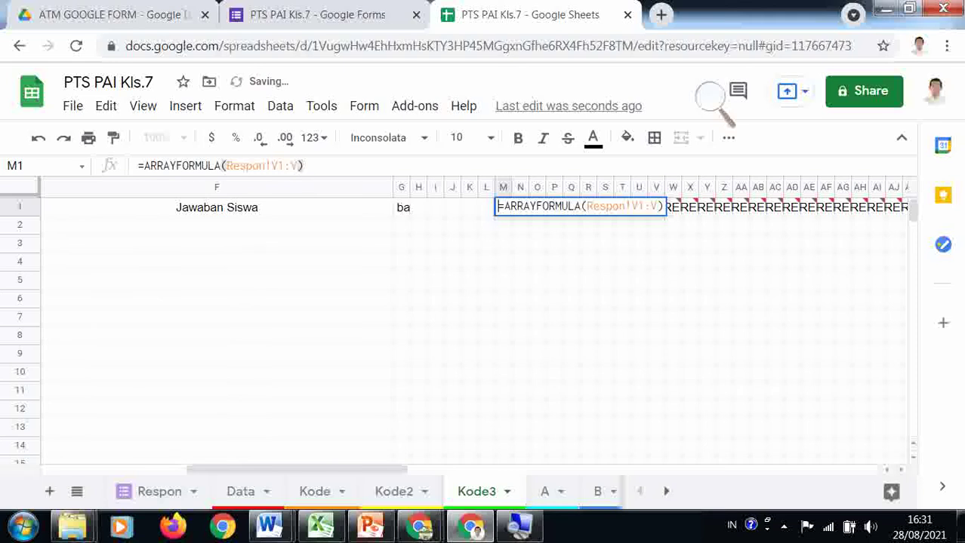
key("Return")
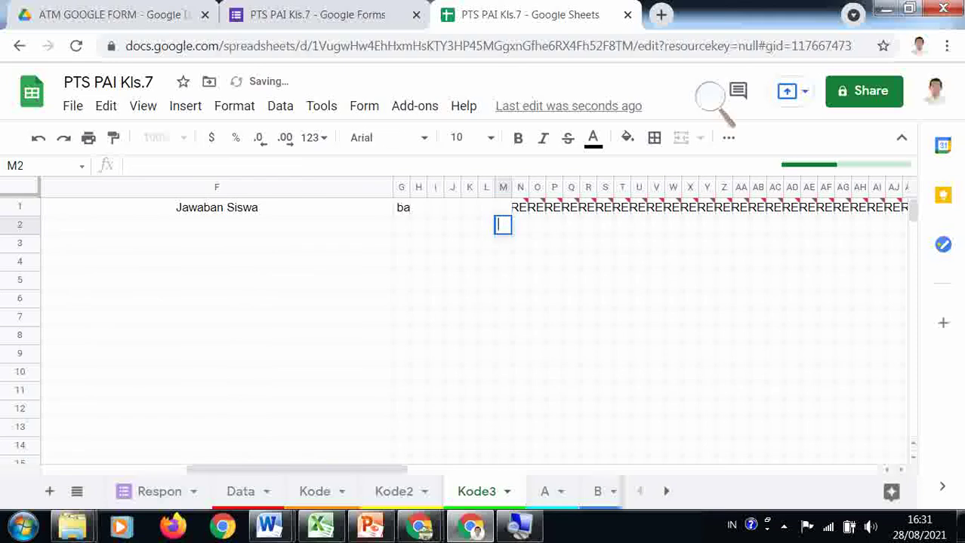
key("Return")
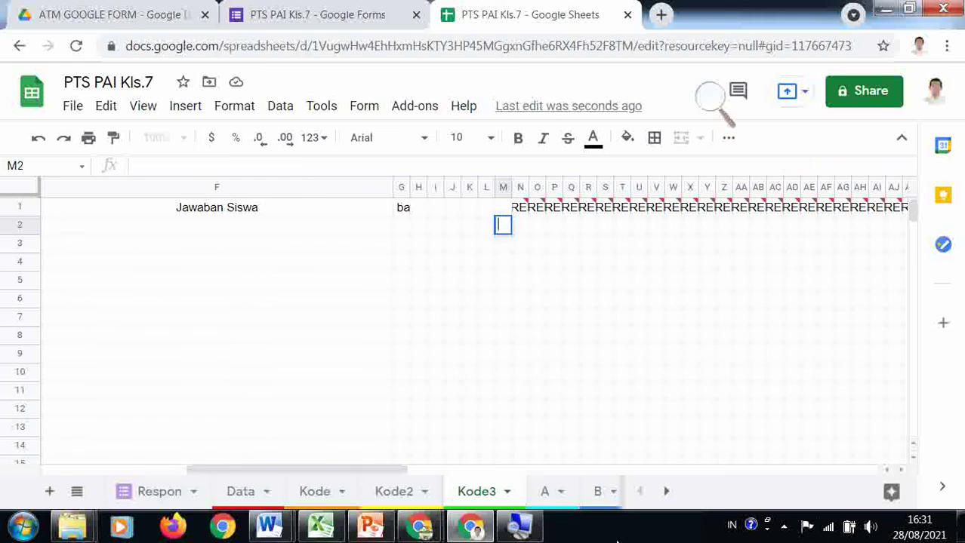
Leave the empty cell M2 of the Kode3 sheet unedited and open the Data sheet
left_click_drag(398, 476, 224, 449)
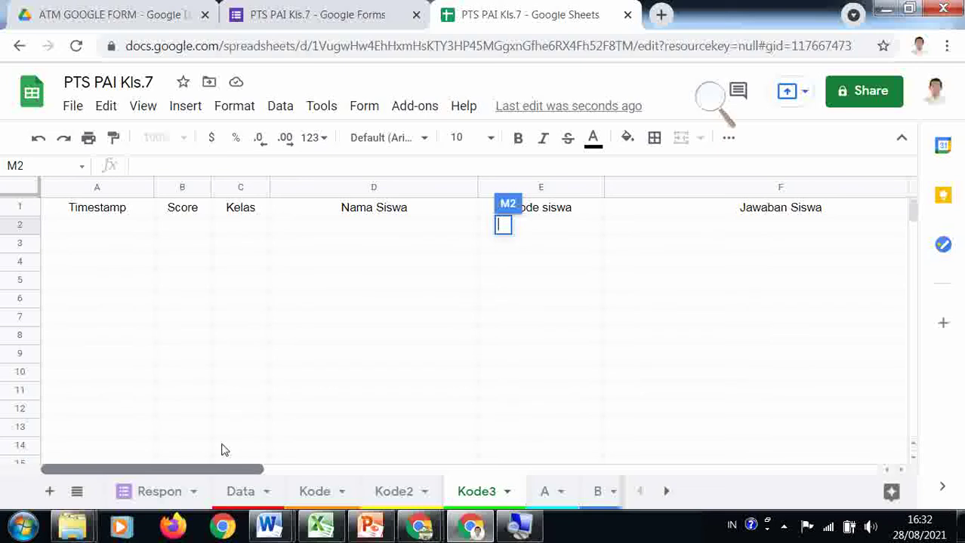
left_click(348, 348)
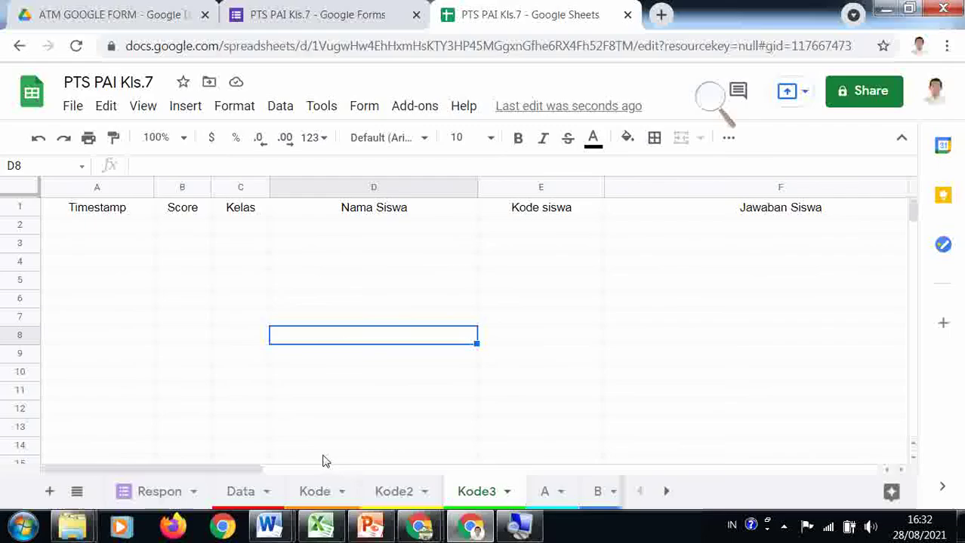
left_click(250, 499)
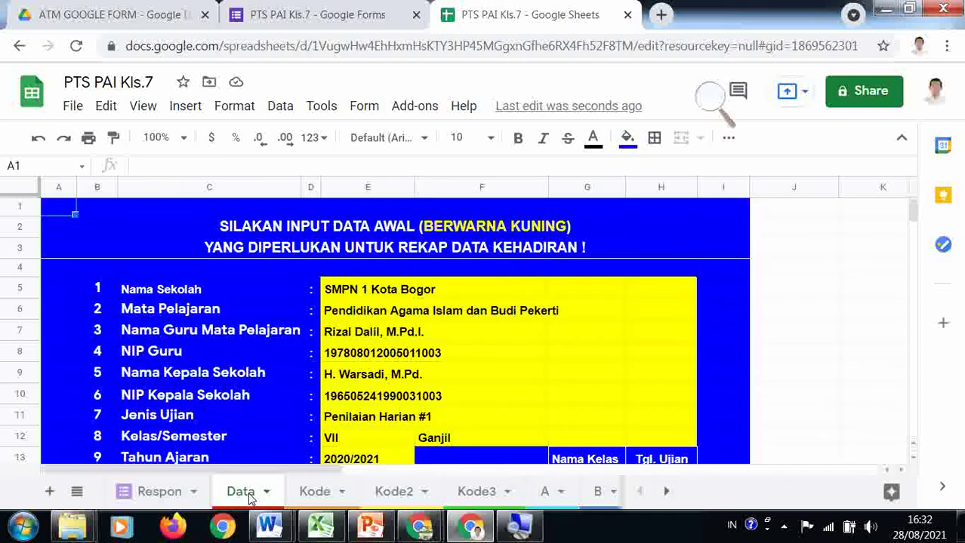
Review the initial data entries on the Data sheet, from the school name through Jumlah Soal and KKM to the joint exam date
left_click(330, 312)
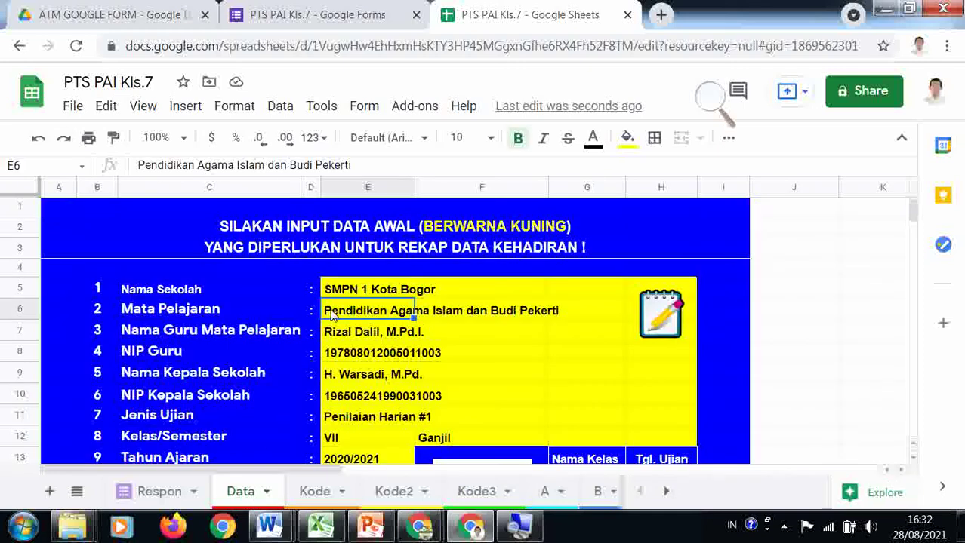
scroll(330, 317, "down", 1)
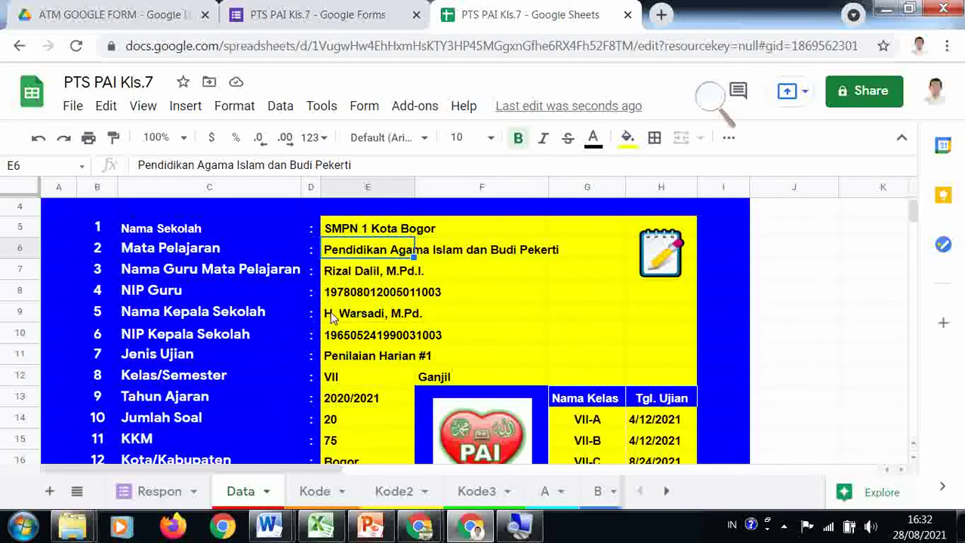
left_click(351, 231)
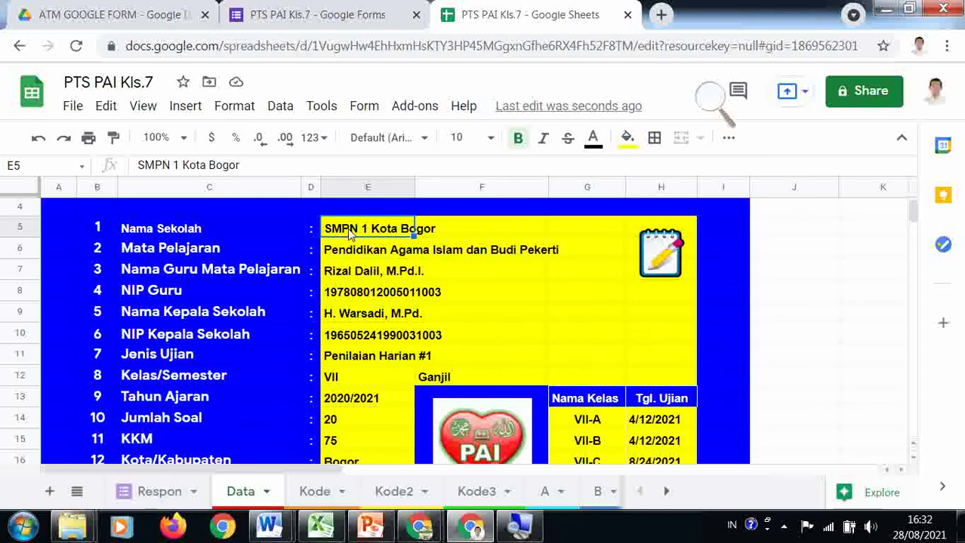
left_click(349, 271)
scroll(360, 302, "down", 2)
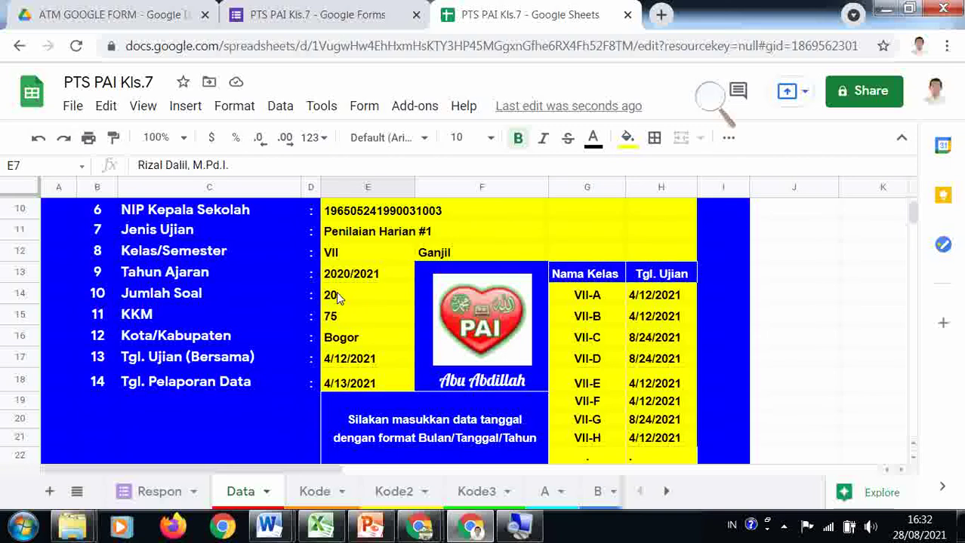
left_click(338, 298)
left_click(344, 315)
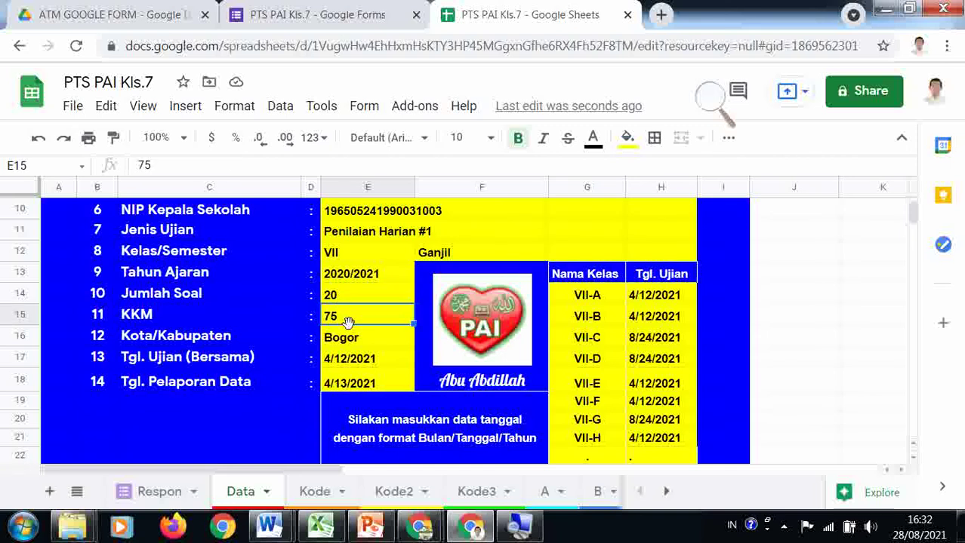
scroll(366, 366, "down", 1)
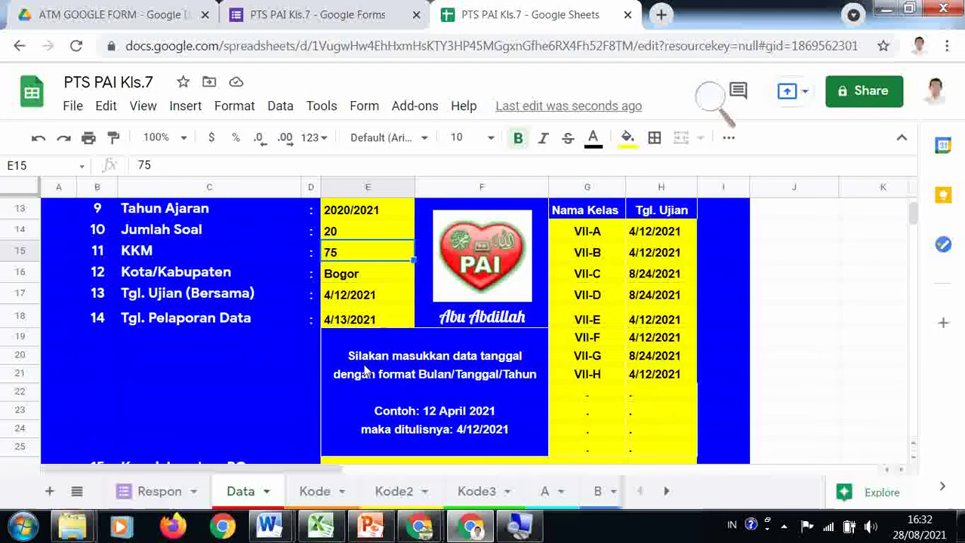
left_click(359, 301)
scroll(498, 303, "up", 1)
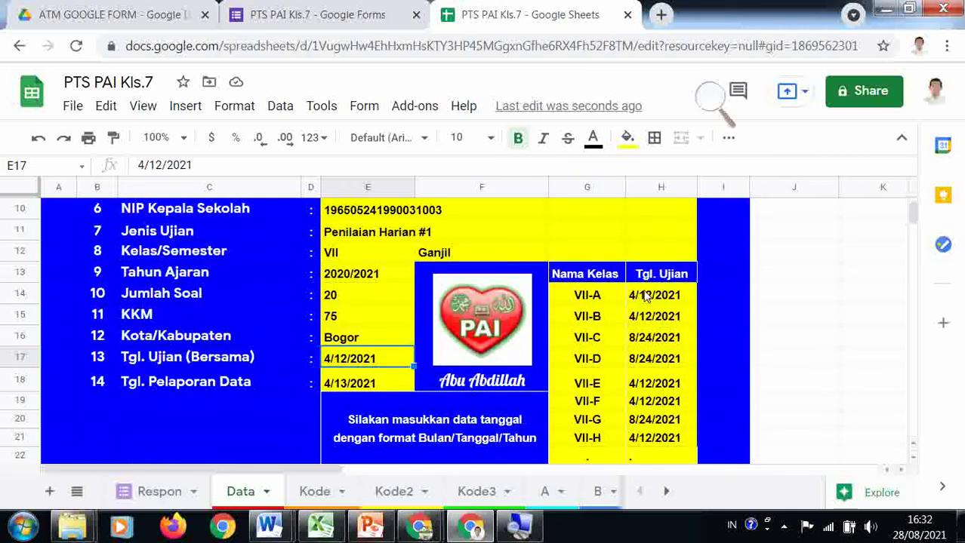
Review the per-class exam dates under Tgl. Ujian and the Kunci Jawaban PG answer key in cell E26 of the Data sheet
left_click(645, 298)
left_click(646, 318)
left_click(651, 341)
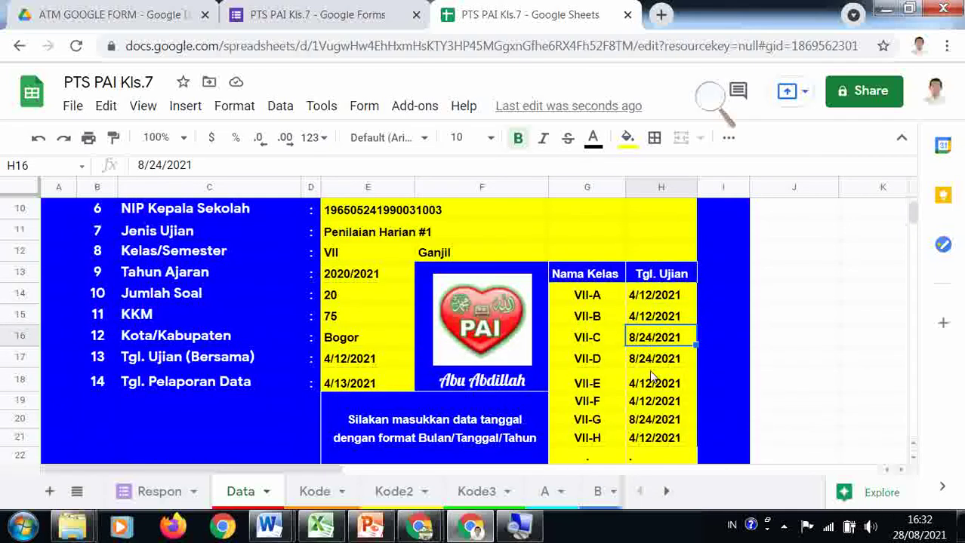
left_click(653, 379)
left_click(650, 422)
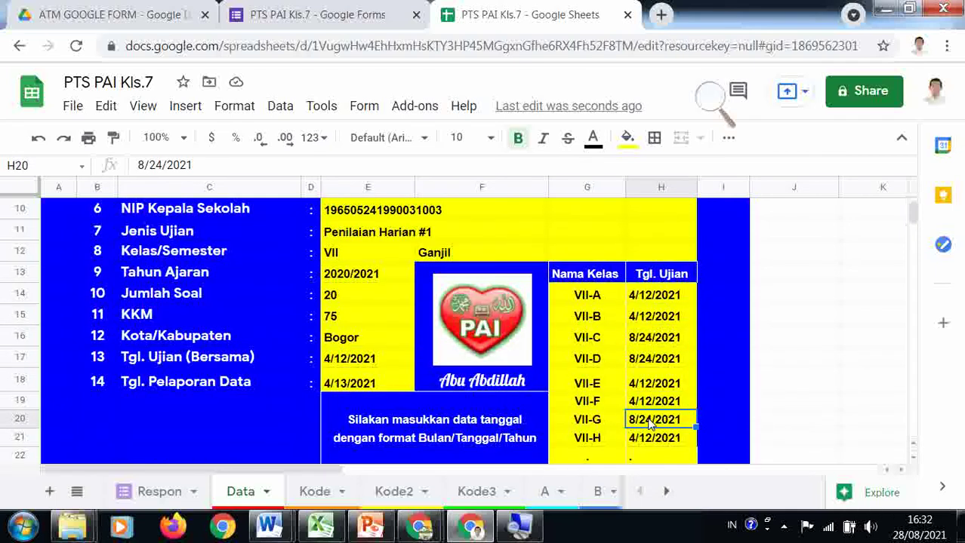
left_click(359, 359)
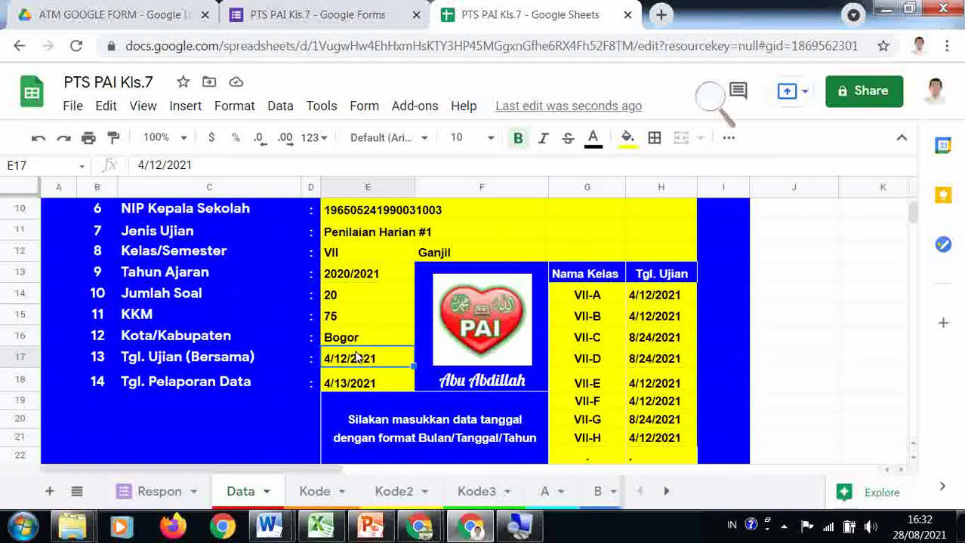
scroll(359, 359, "down", 1)
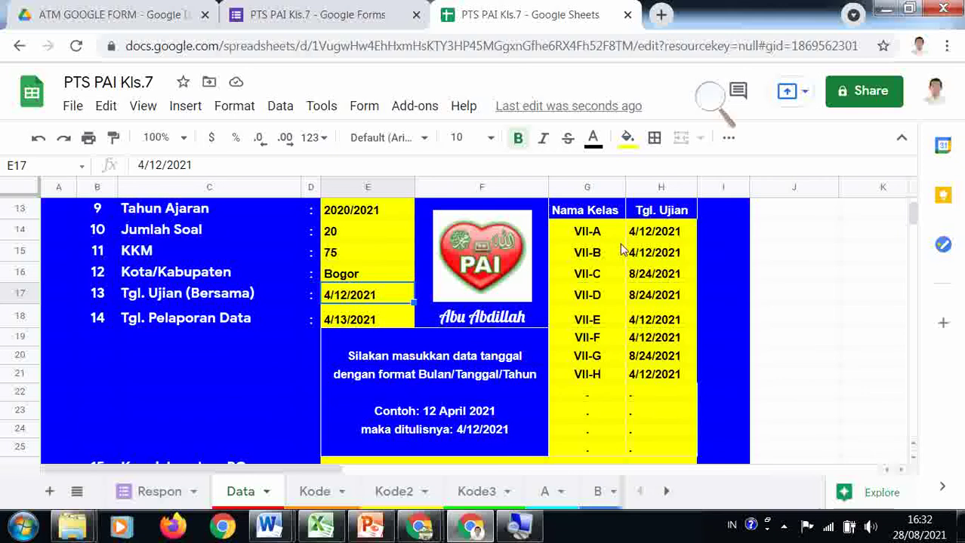
left_click(667, 237)
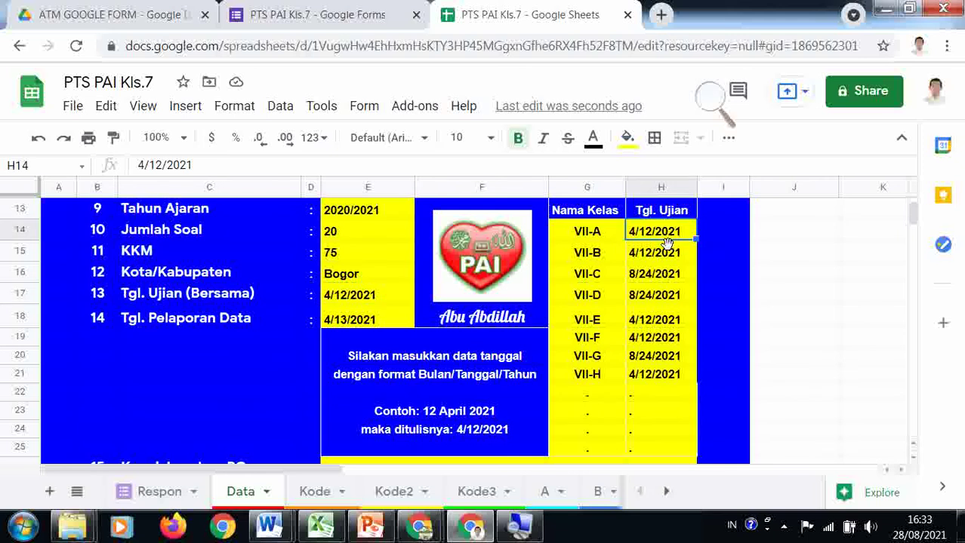
left_click(667, 262)
left_click(665, 293)
left_click(655, 323)
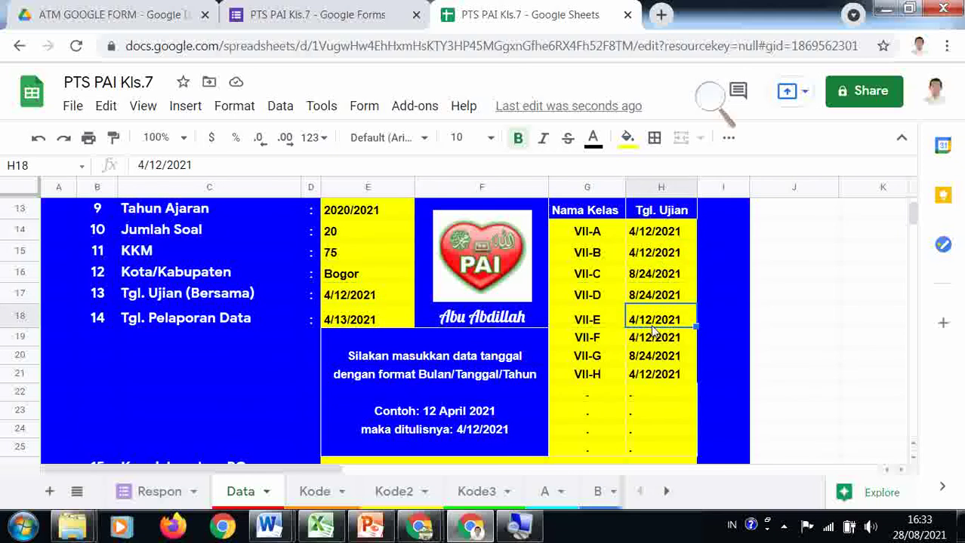
scroll(638, 362, "down", 2)
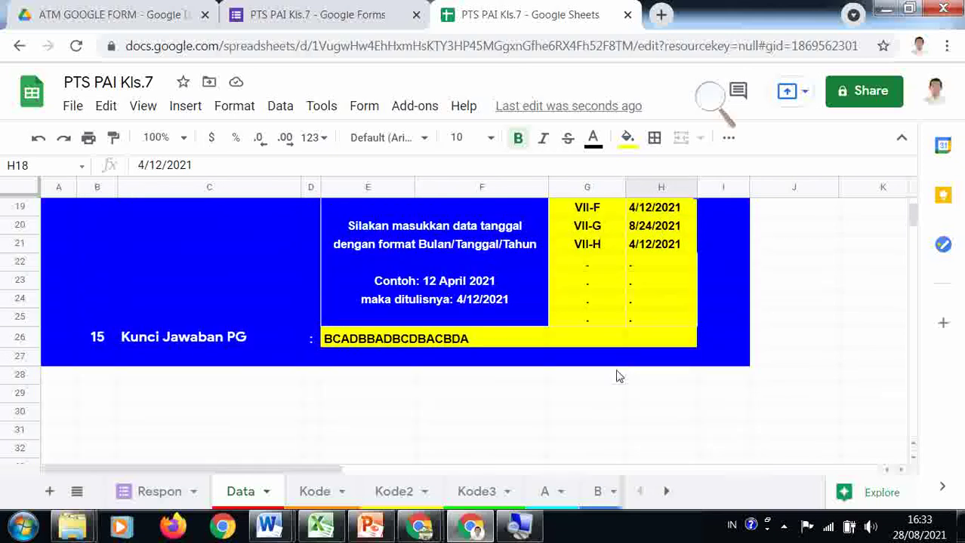
left_click(392, 341)
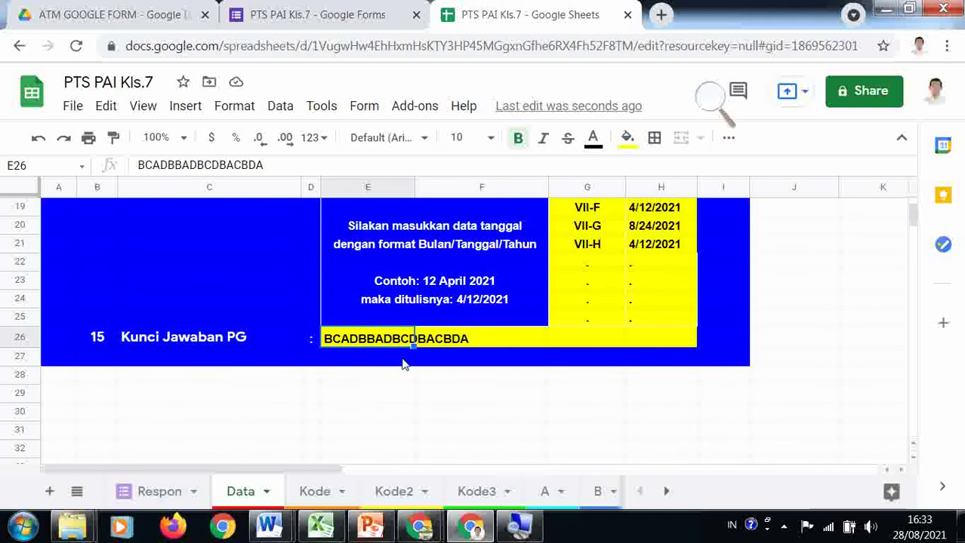
Open sheet A and select cell C9, the first entry in the NAMA column
left_click(540, 501)
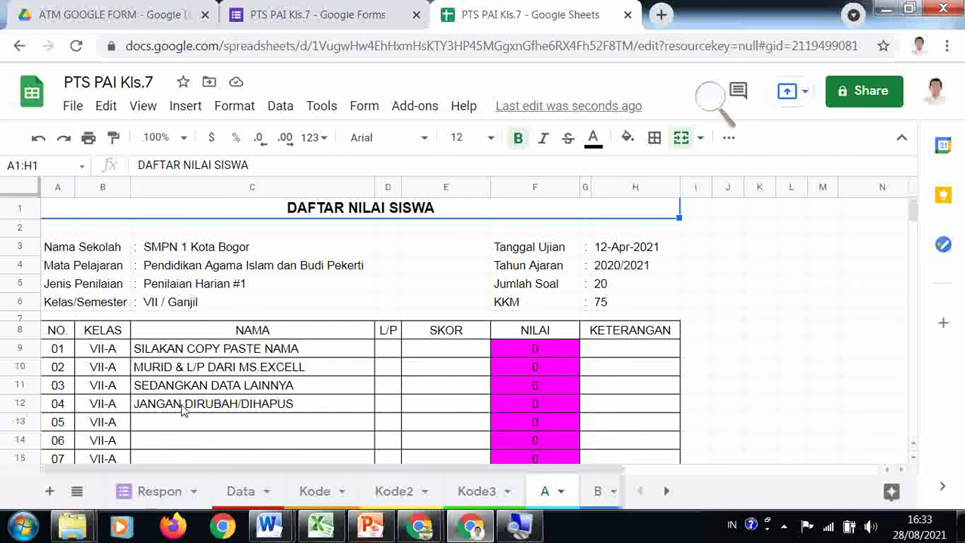
left_click(173, 350)
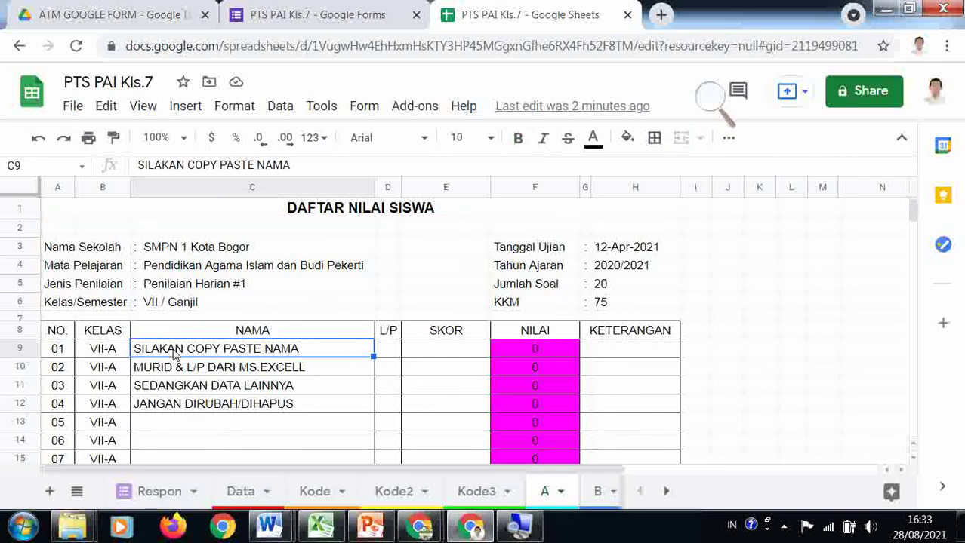
left_click(388, 352)
left_click(274, 354)
Switch to the Excel workbook DAFTAR SISWA KELAS 7 (1) and copy the student names and L/P values in I7:J42 of sheet 7A
left_click(320, 527)
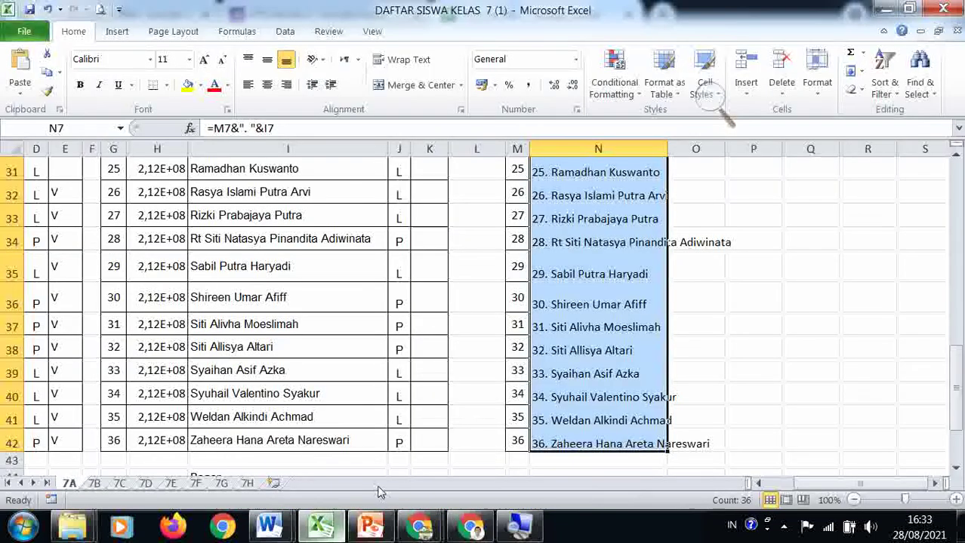
scroll(407, 421, "up", 9)
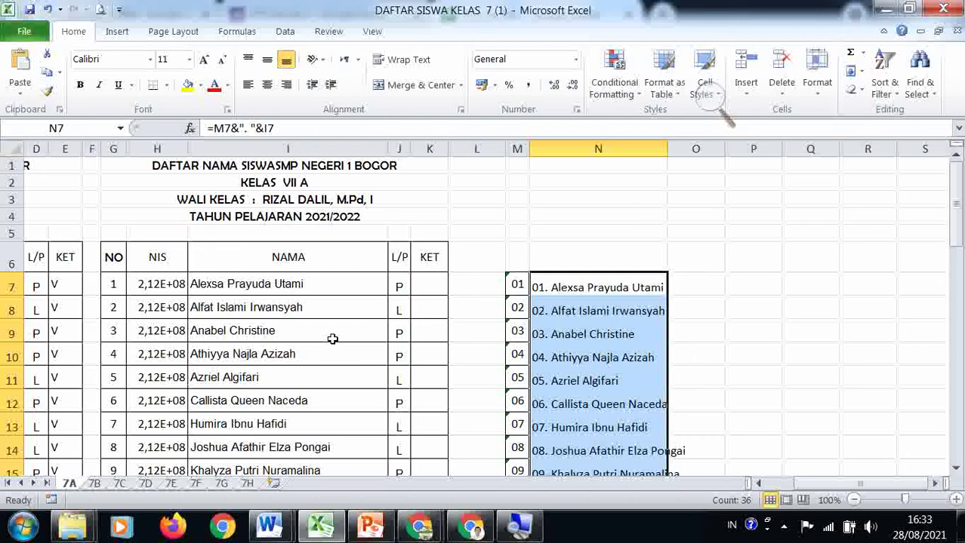
left_click(302, 283)
key("shift+Right")
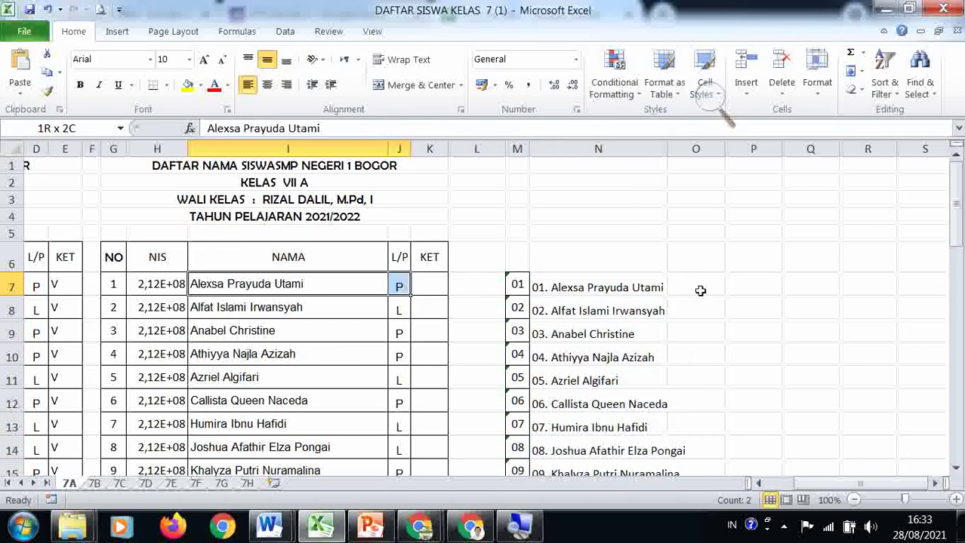
key("shift+Down")
key("shift+Down")
key("shift+Down")
key("shift+Down")
key("shift+Down")
key("shift+Down")
key("shift+Down")
key("shift+Down")
key("shift+Down")
key("shift+Down")
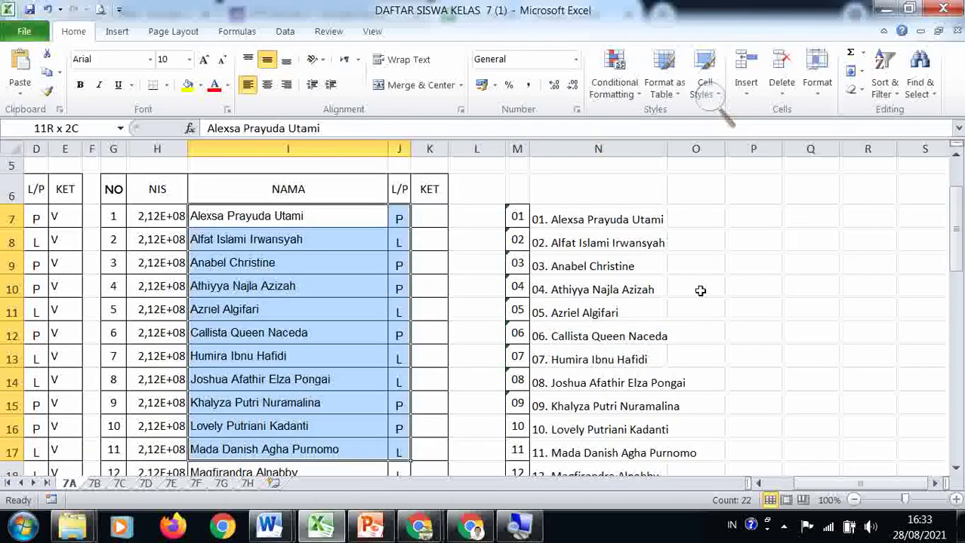
key("shift+Down")
key("shift+Down")
key("shift+Down")
key("shift+Down")
key("shift+Down")
key("shift+Down")
key("shift+Down")
key("shift+Down")
key("shift+Down")
key("shift+Down")
key("shift+Down")
key("shift+Down")
key("shift+Down")
key("shift+Down")
key("shift+Down")
key("shift+Down")
key("shift+Down")
key("shift+Down")
key("shift+Down")
key("shift+Down")
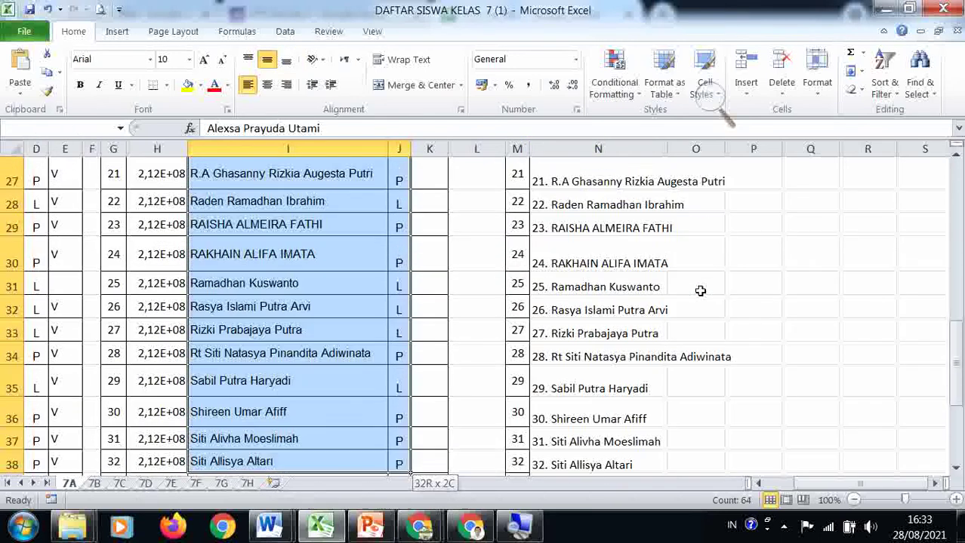
key("shift+Down")
key("shift+Down")
key("shift+Down")
key("shift+Down")
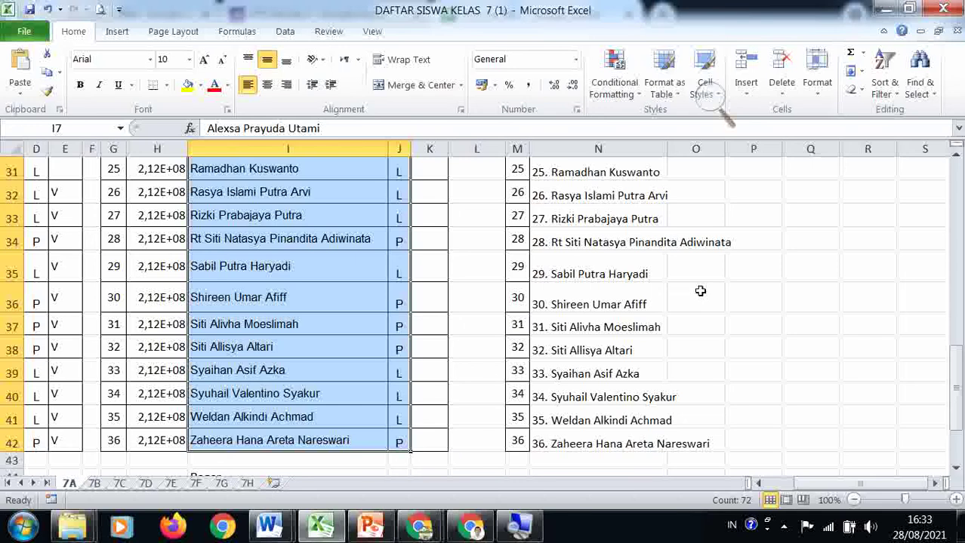
scroll(683, 389, "up", 10)
key("ctrl+c")
Return to Google Sheets, paste the copied names and L/P values into C9:D44 of sheet A, and check the list down to the score recap
key("alt+Tab")
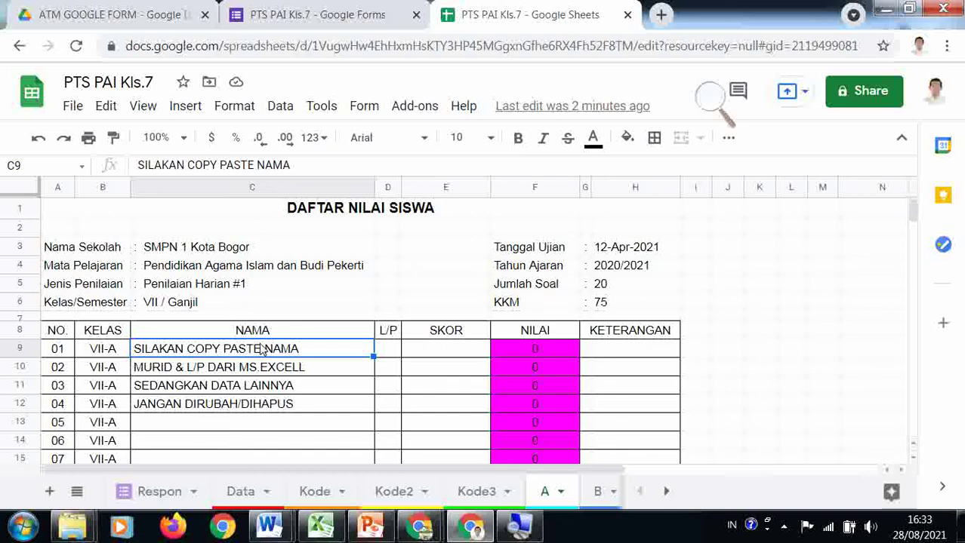
key("ctrl+v")
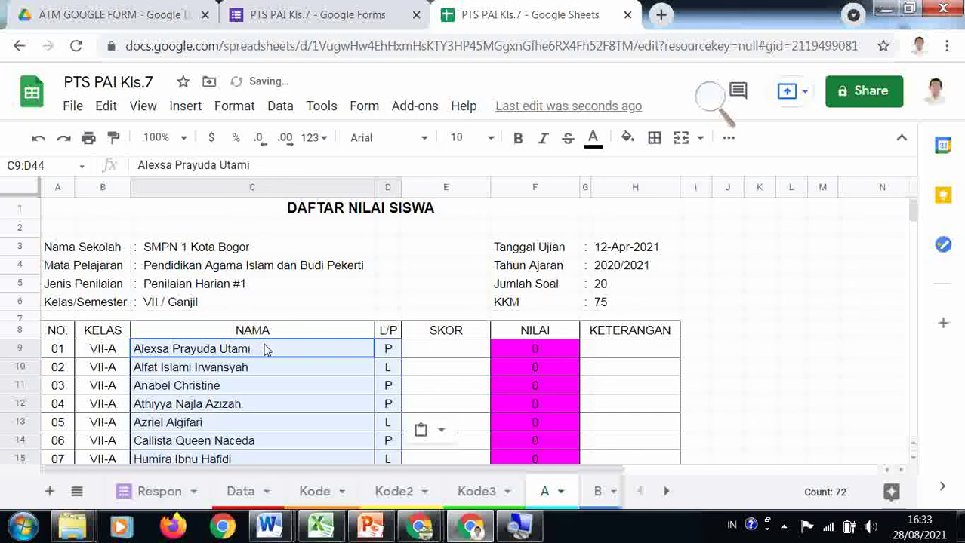
scroll(264, 350, "down", 12)
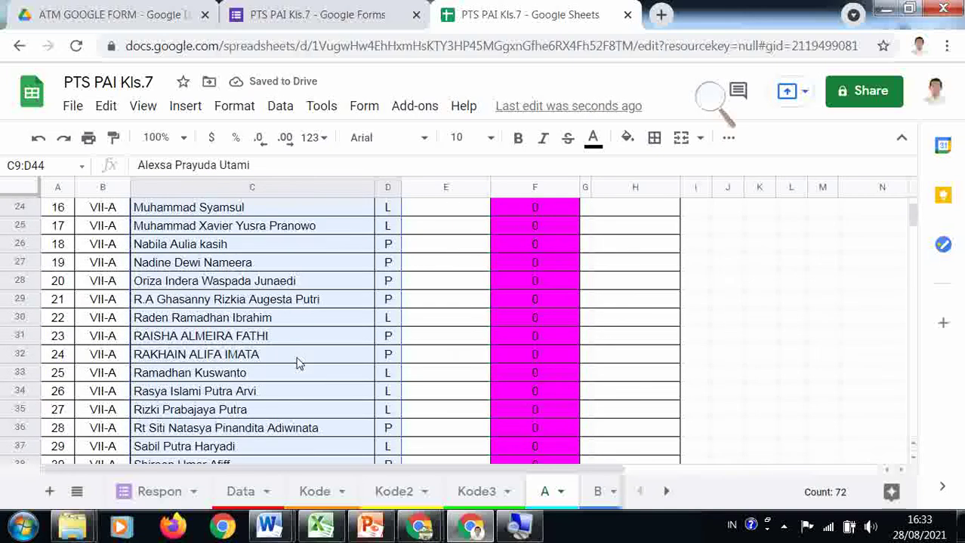
scroll(300, 362, "down", 2)
scroll(329, 359, "up", 14)
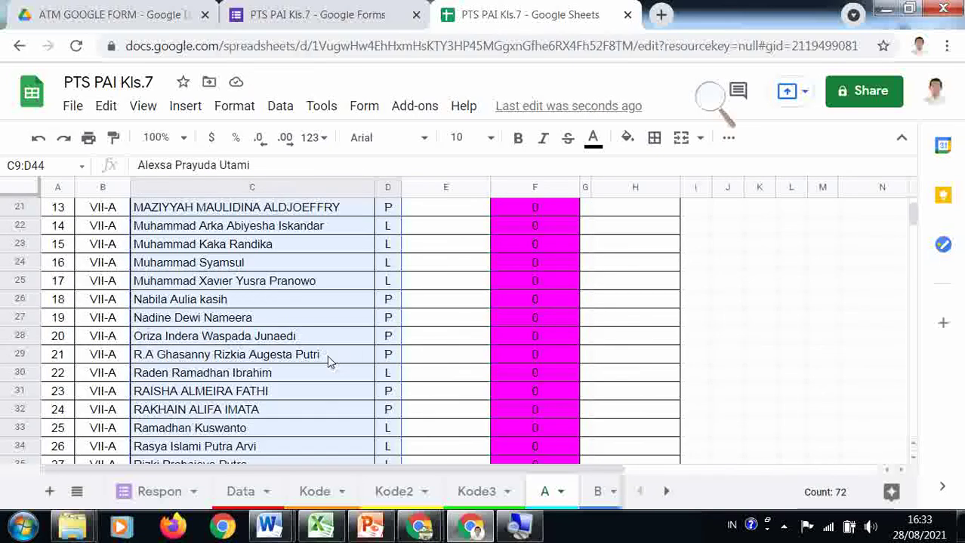
scroll(335, 358, "down", 15)
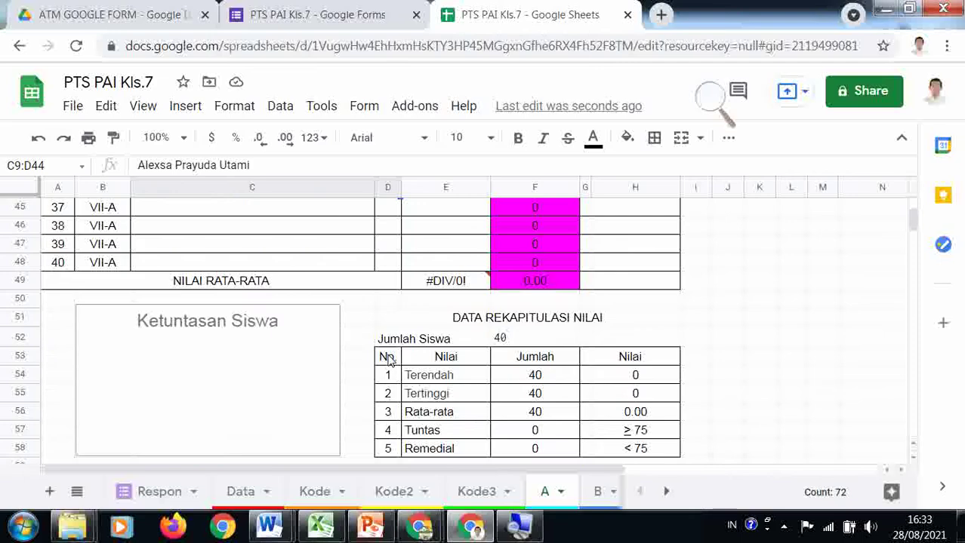
scroll(408, 351, "up", 3)
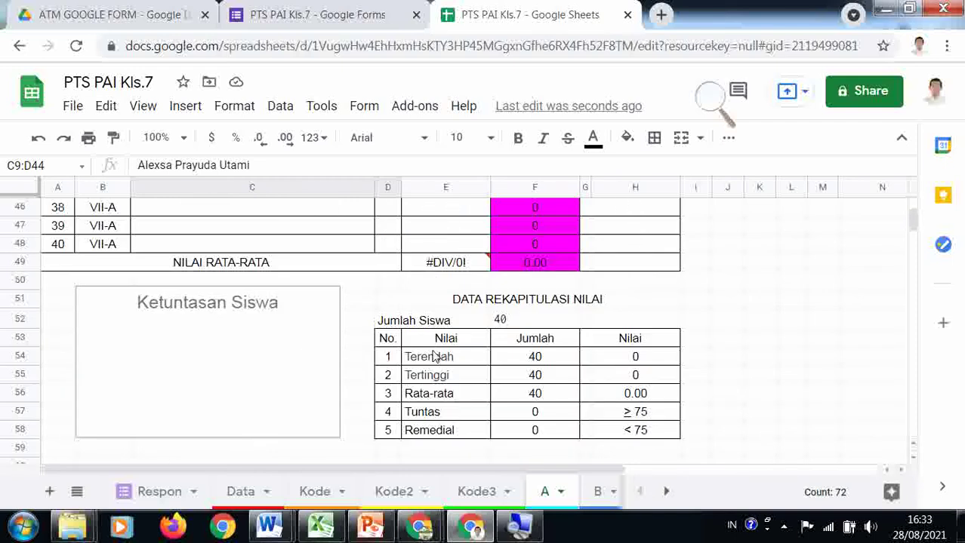
scroll(452, 354, "up", 14)
scroll(456, 357, "up", 2)
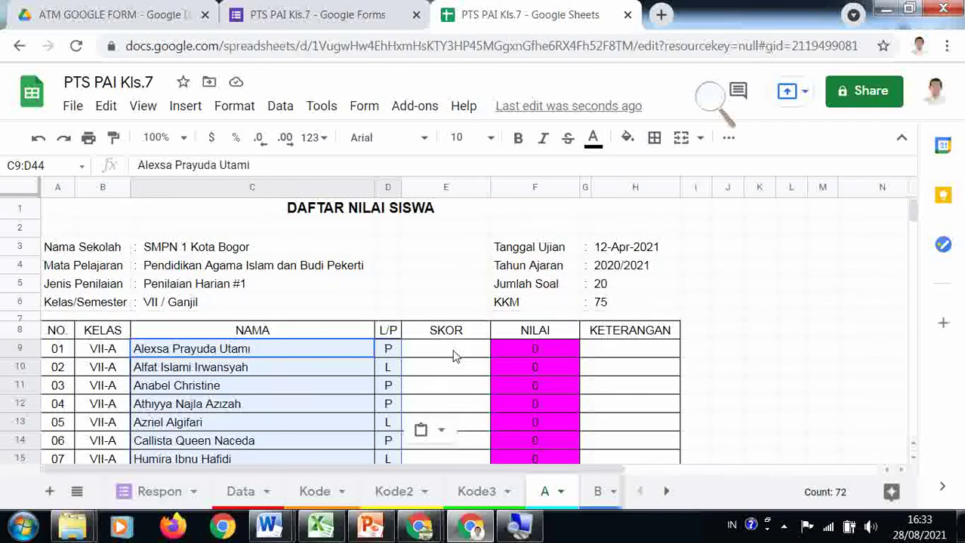
Open the All Kls sheet and examine the combined student list through the VII-A rows to the start of VII-B
left_click(669, 490)
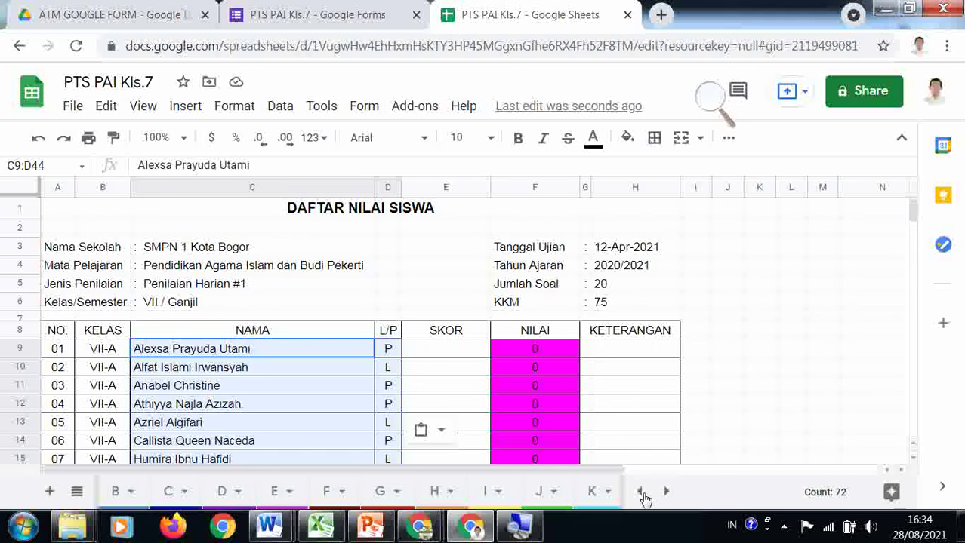
left_click(640, 492)
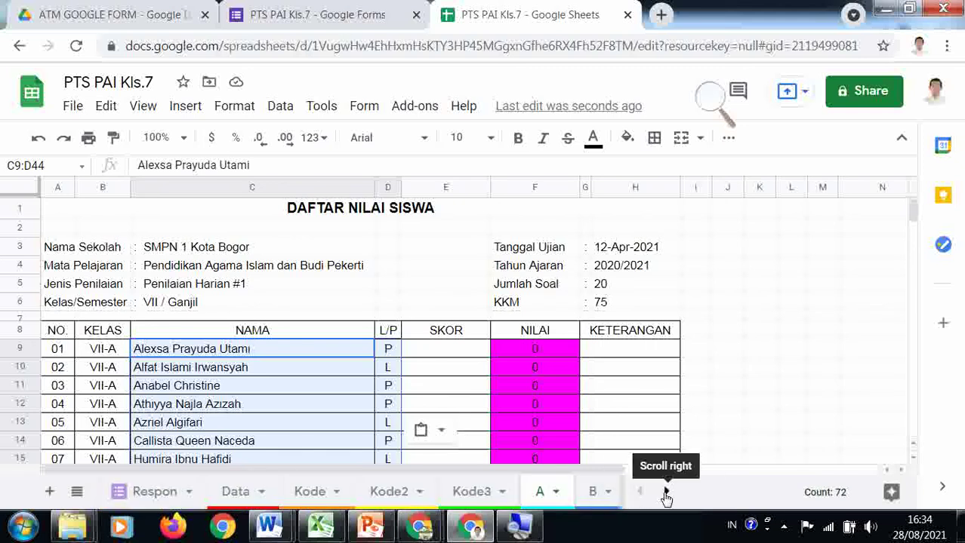
left_click(665, 492)
left_click(666, 493)
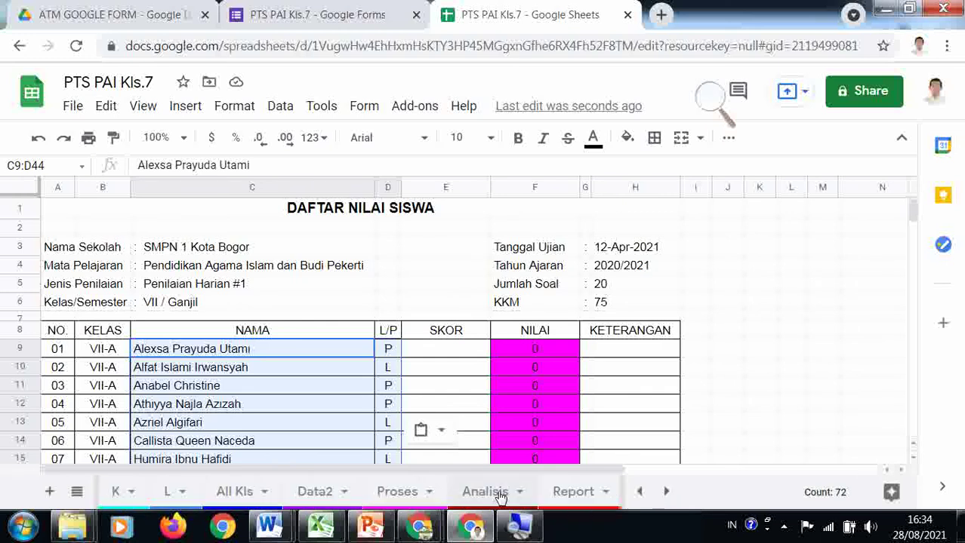
left_click(236, 491)
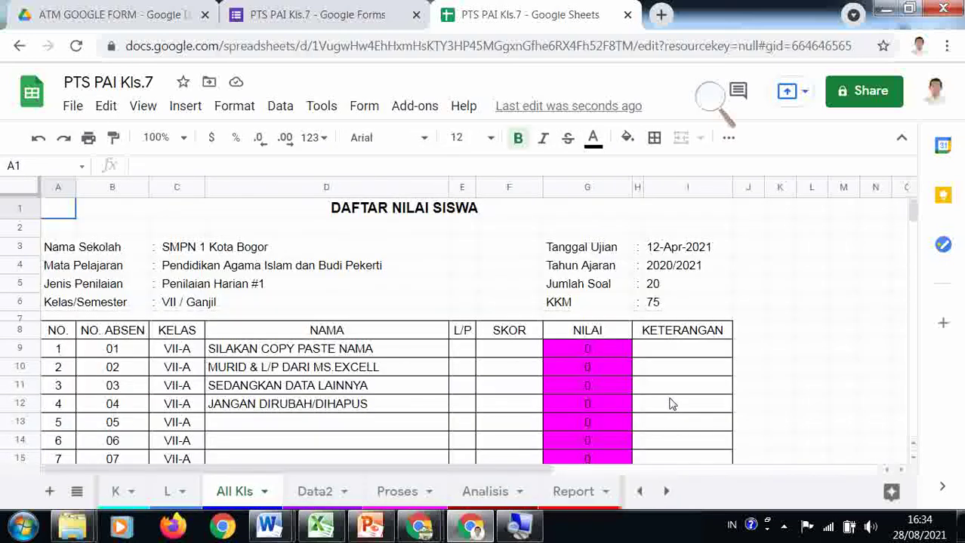
scroll(211, 342, "down", 4)
scroll(212, 342, "down", 10)
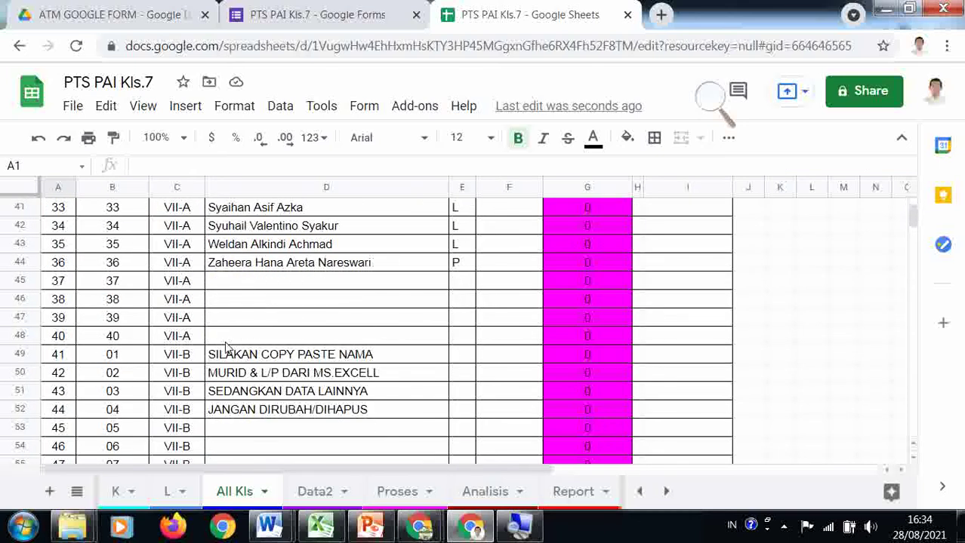
Check the remaining class blocks of the combined list from VII-B to VII-E, then return to the DAFTAR NILAI SISWA header
scroll(358, 350, "down", 19)
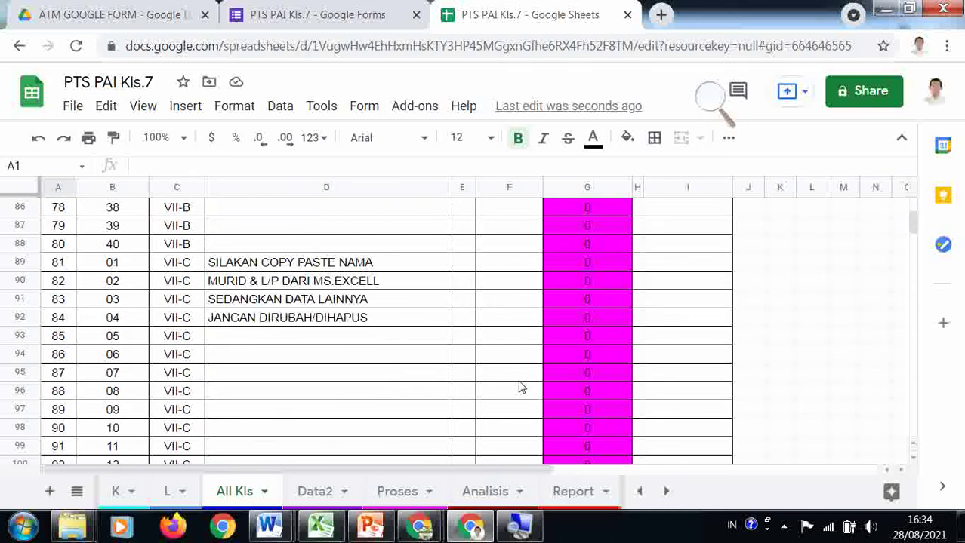
scroll(526, 388, "down", 20)
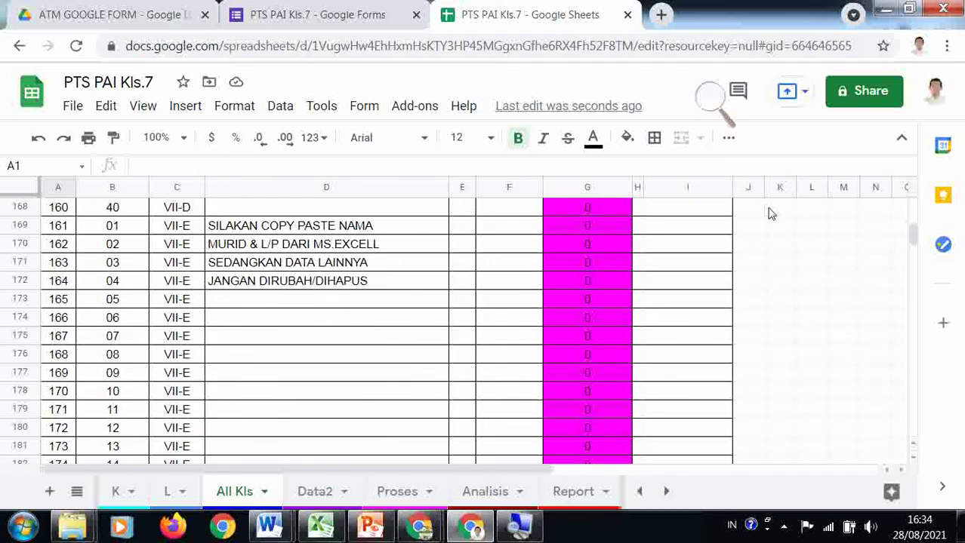
scroll(837, 242, "up", 5)
left_click_drag(912, 234, 915, 187)
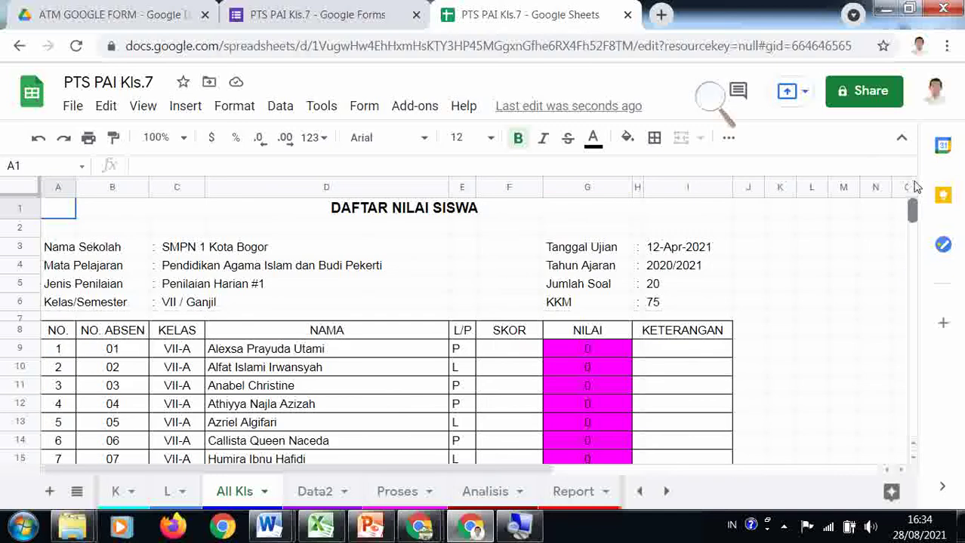
Open the Data2 sheet and examine the answer key in D14 and the Rincian Jawaban Siswa formulas in D20, D21 and D23
left_click(312, 498)
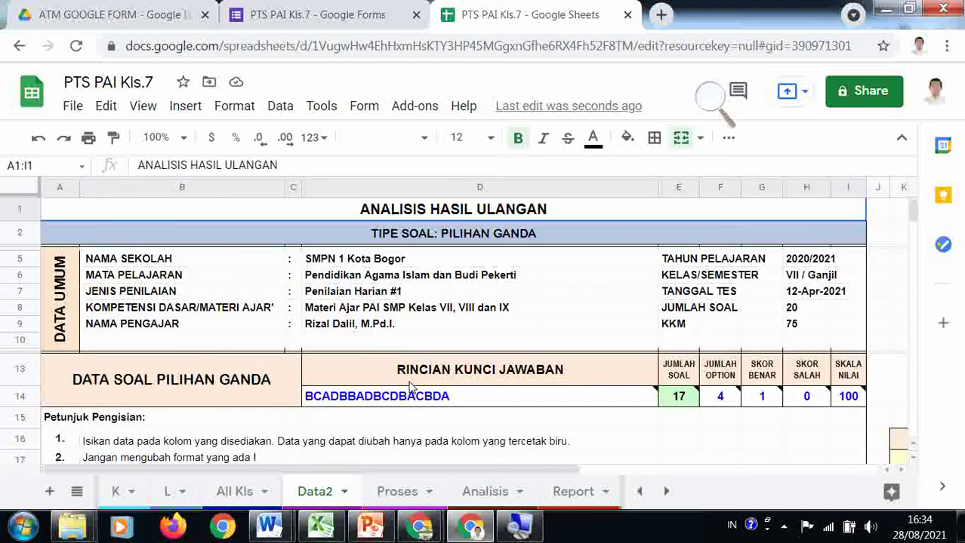
scroll(410, 387, "down", 1)
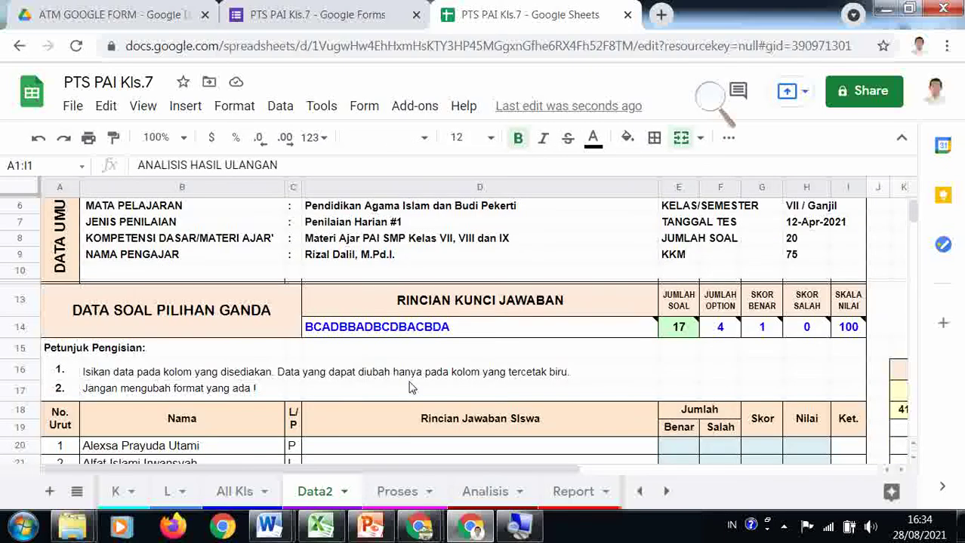
left_click(413, 334)
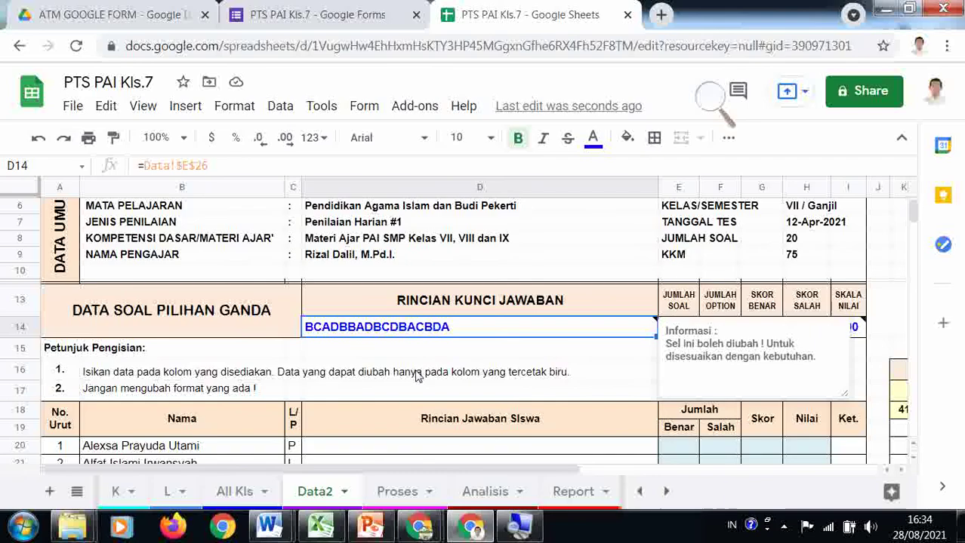
scroll(418, 376, "down", 1)
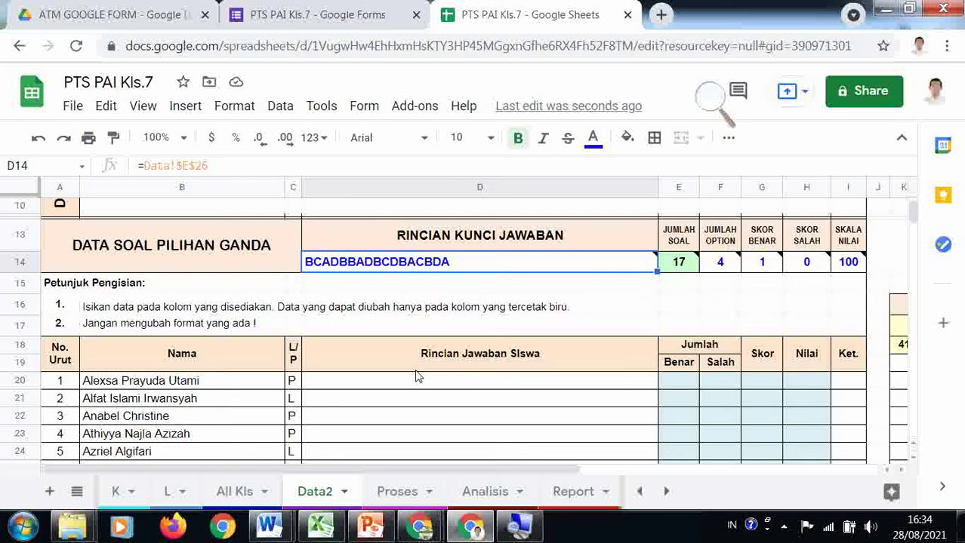
scroll(417, 377, "down", 1)
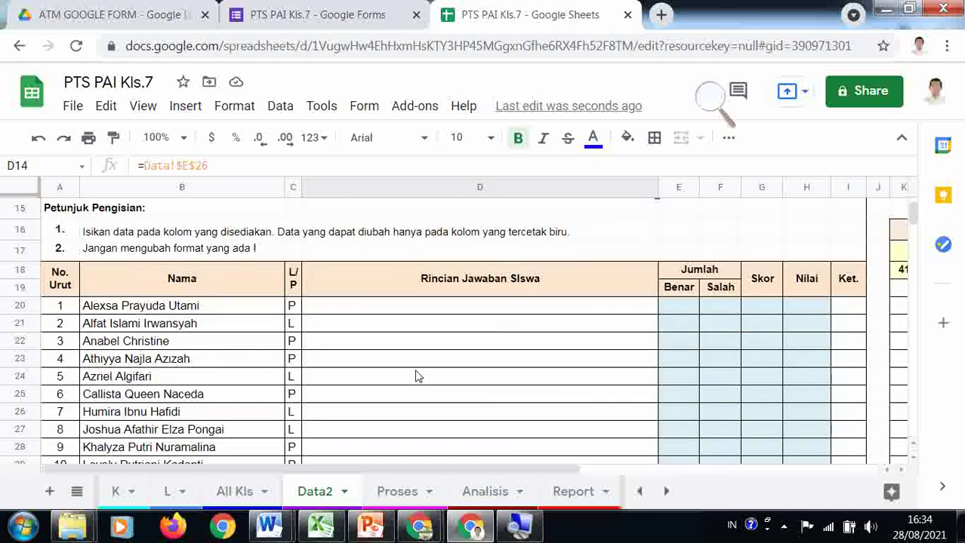
left_click(427, 310)
left_click(427, 333)
left_click(427, 367)
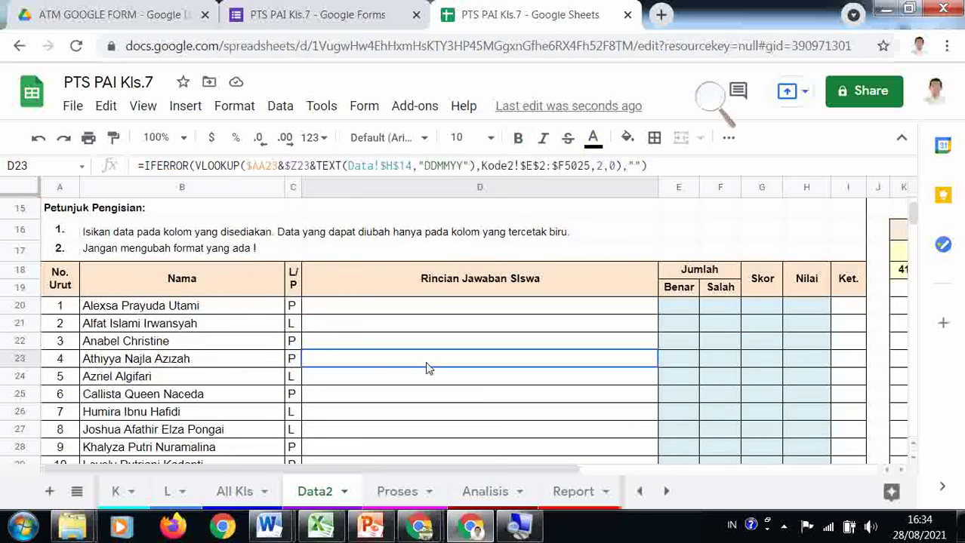
scroll(427, 368, "down", 1)
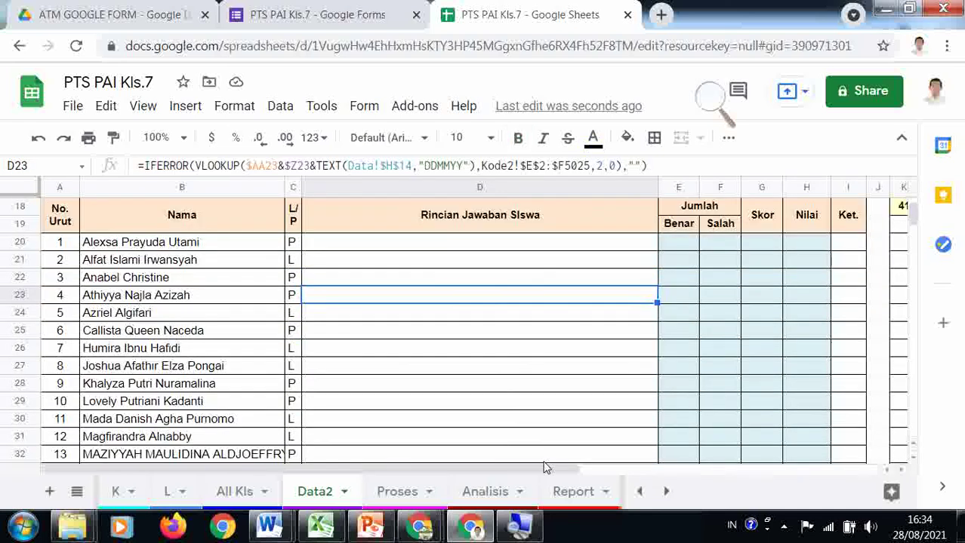
View the Analisis sheet and the DAFTAR NILAI on the Report sheet
left_click(473, 494)
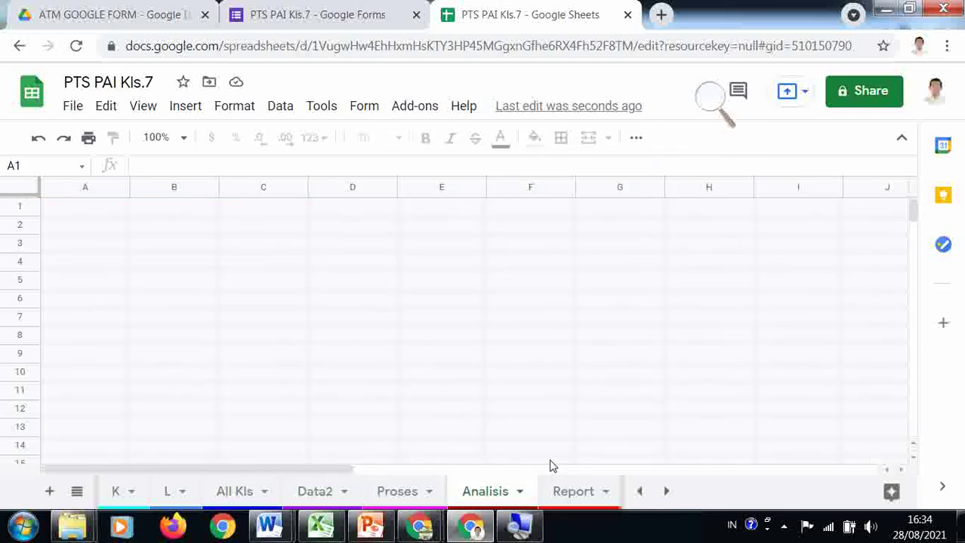
left_click(573, 494)
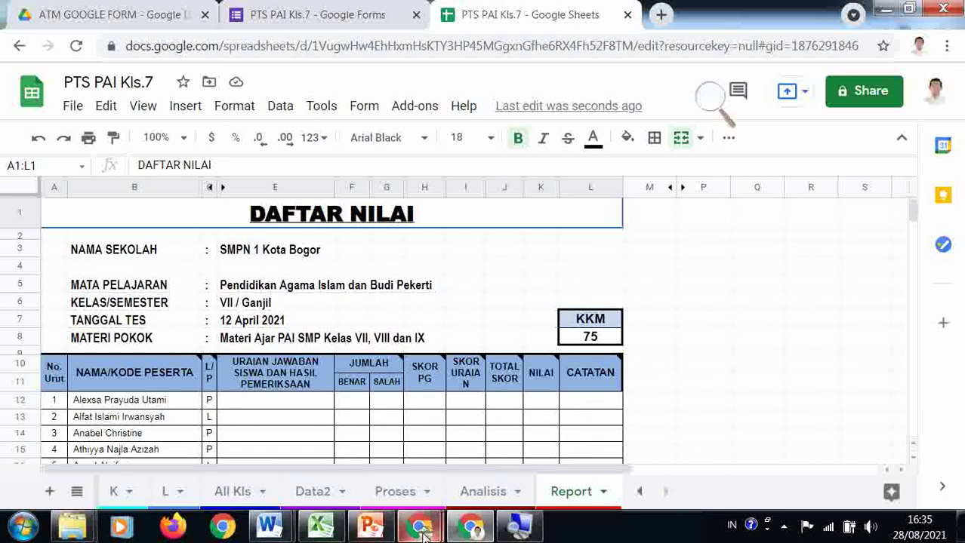
Switch to the other Chrome window's Google Drive and open the form PH #1 PAI & BP Kls.7, Asmaul Husna from the SOAL PAI folder
mouse_move(419, 531)
left_click(389, 478)
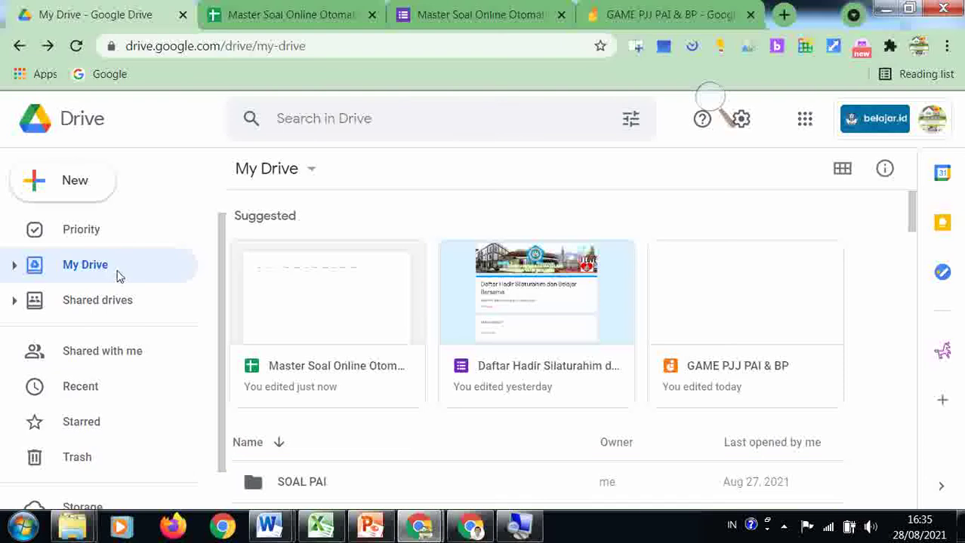
scroll(330, 390, "down", 3)
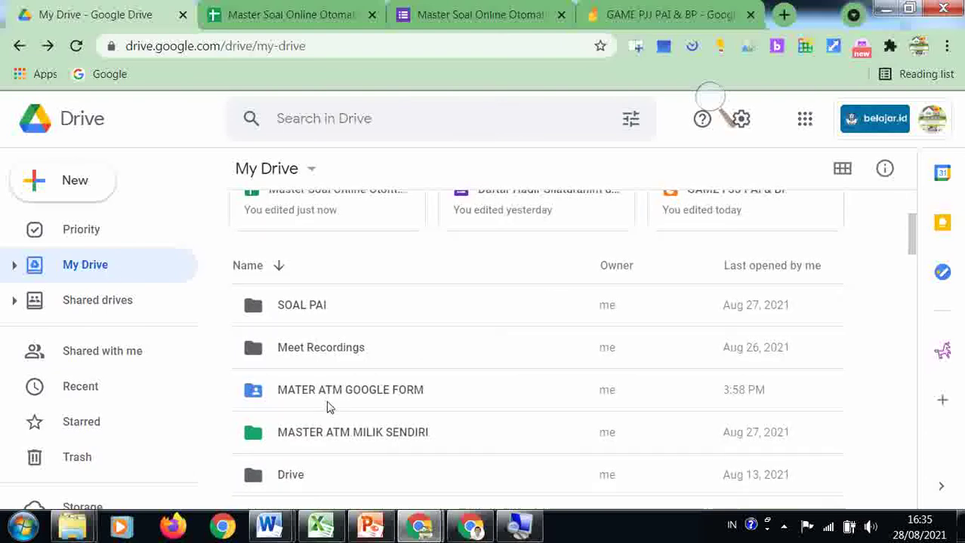
double_click(317, 307)
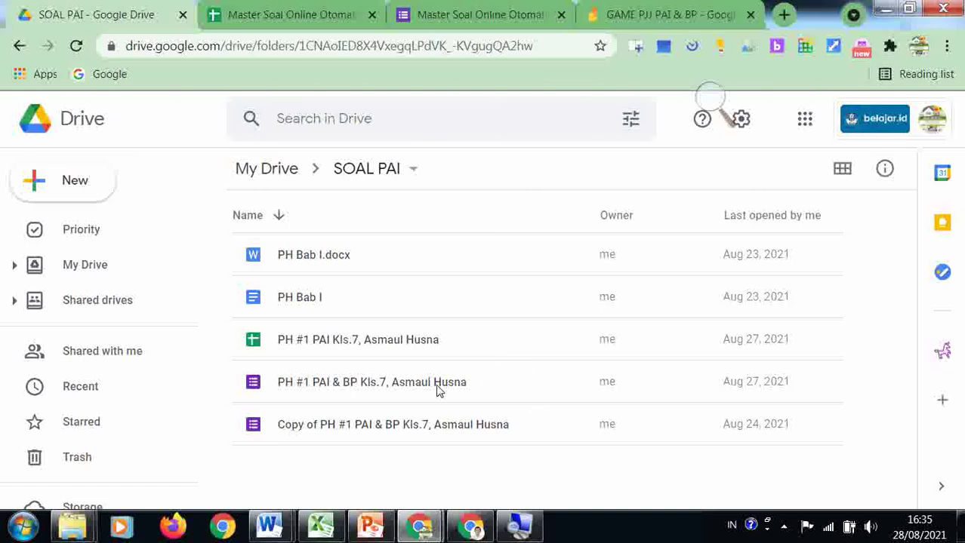
double_click(414, 383)
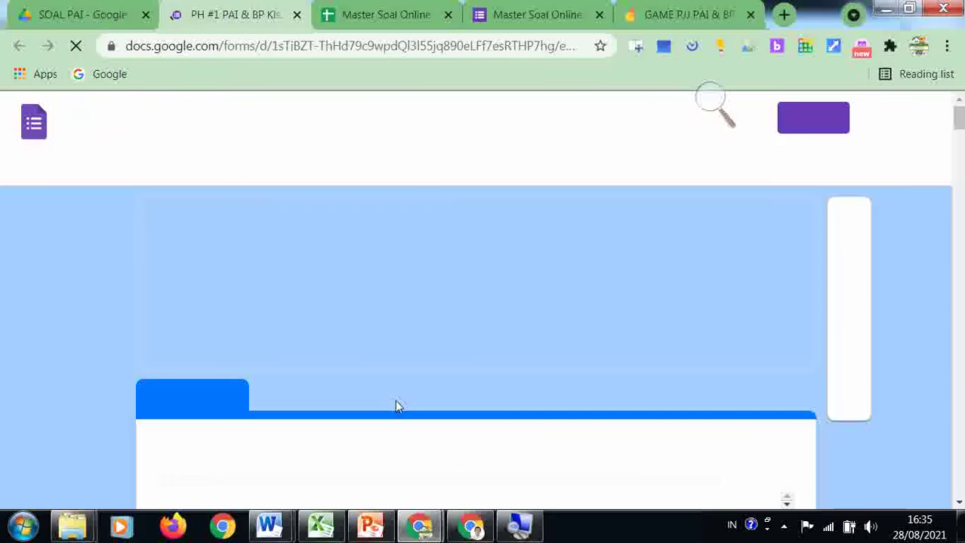
Examine the form's Kelas question and the numbered Nama Siswa lists in the Kelas VII-A and Kelas VII-B sections
scroll(414, 371, "down", 3)
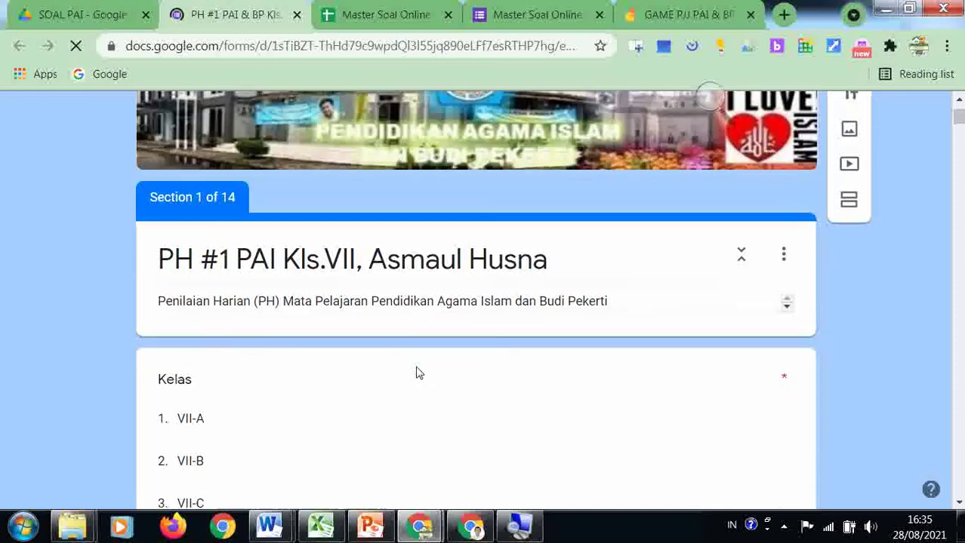
scroll(419, 373, "down", 12)
scroll(430, 366, "down", 20)
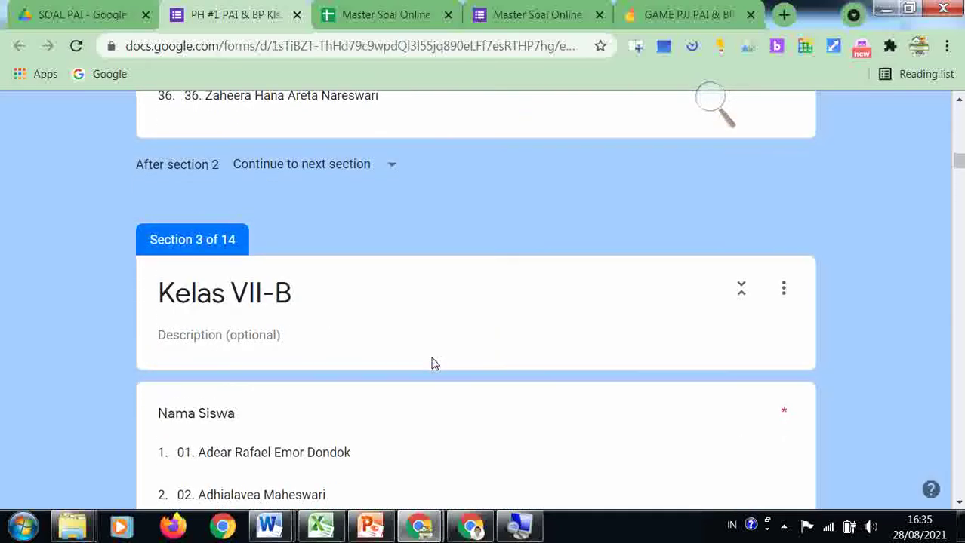
scroll(432, 363, "down", 5)
scroll(426, 272, "up", 2)
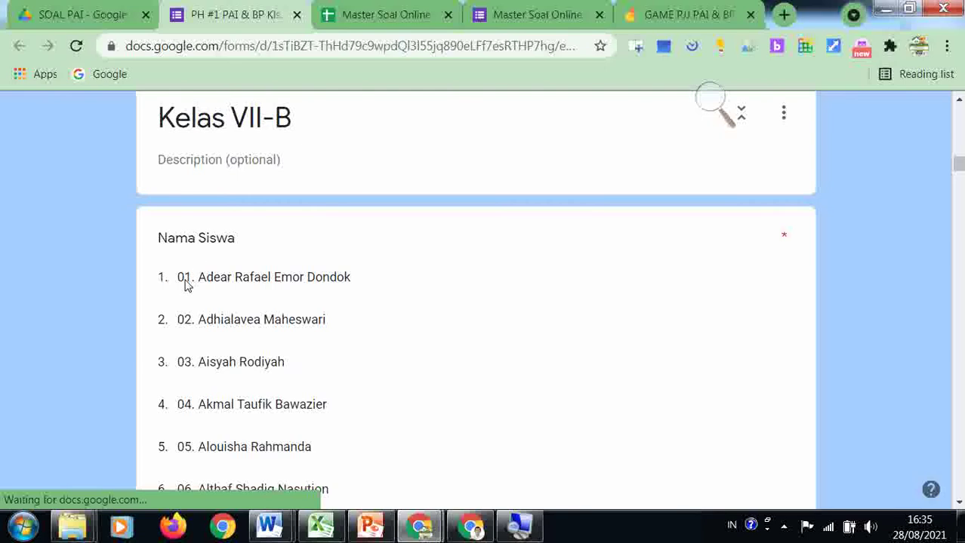
scroll(187, 287, "up", 20)
scroll(181, 351, "down", 2)
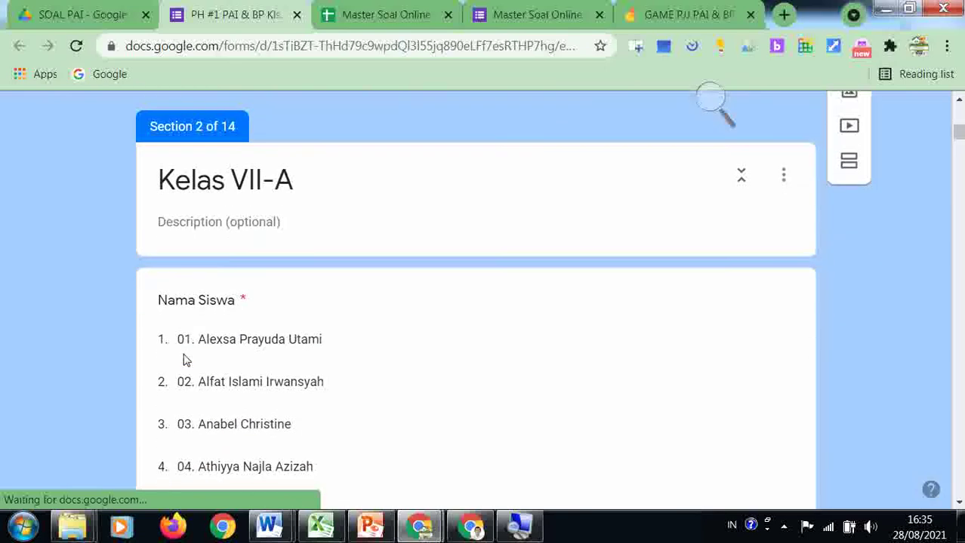
Examine the placeholder section 10 and the multiple-choice questions, including the picture question about Allah's attributes and its answer options
left_click_drag(960, 130, 959, 388)
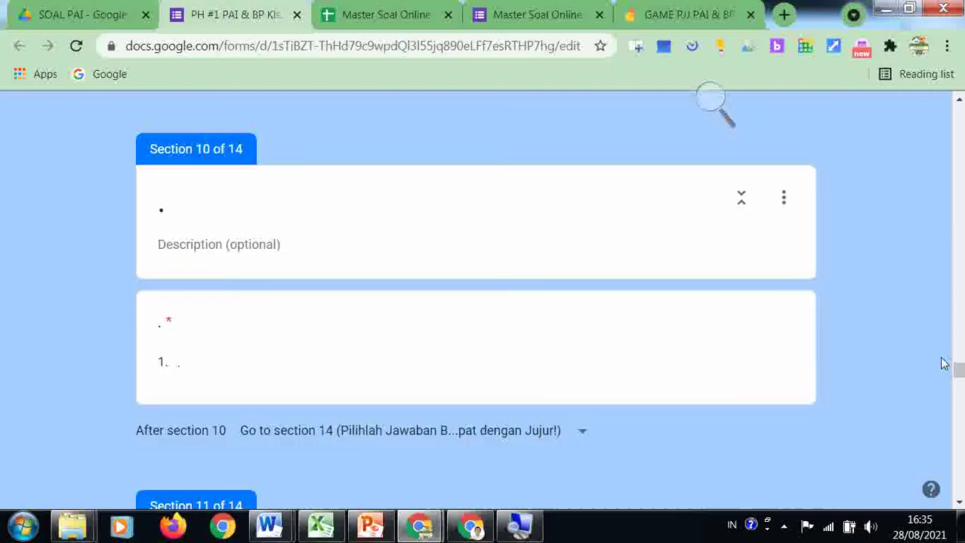
scroll(943, 364, "down", 20)
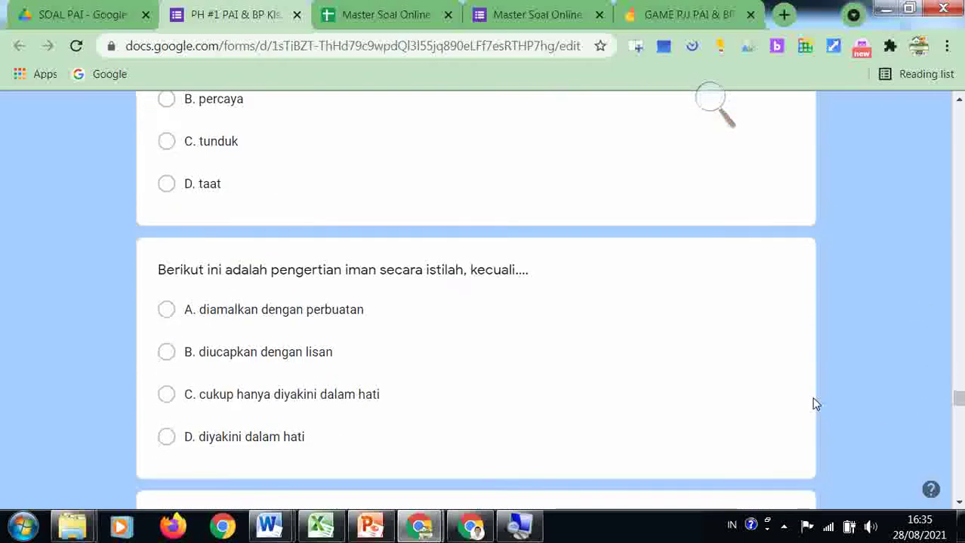
scroll(814, 403, "down", 10)
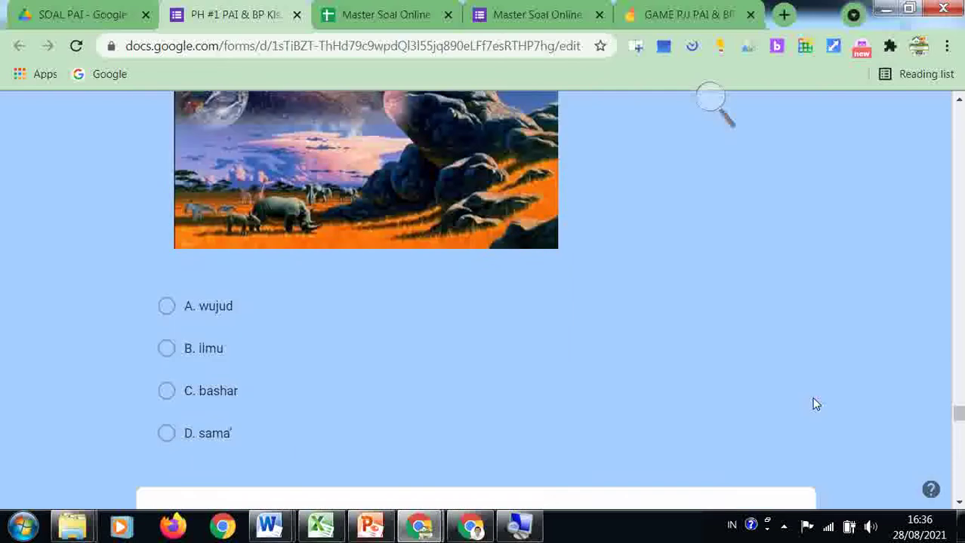
scroll(811, 397, "down", 2)
scroll(812, 397, "up", 8)
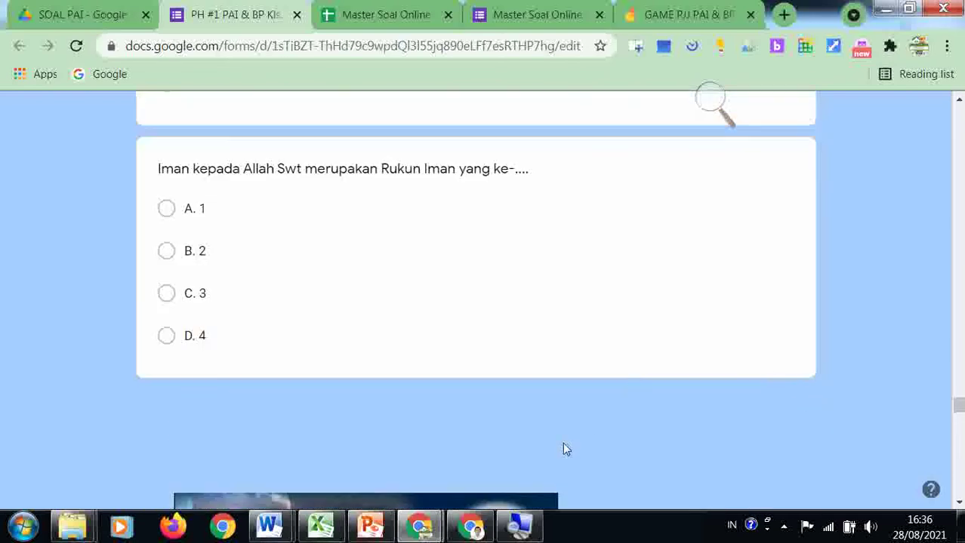
scroll(572, 446, "down", 8)
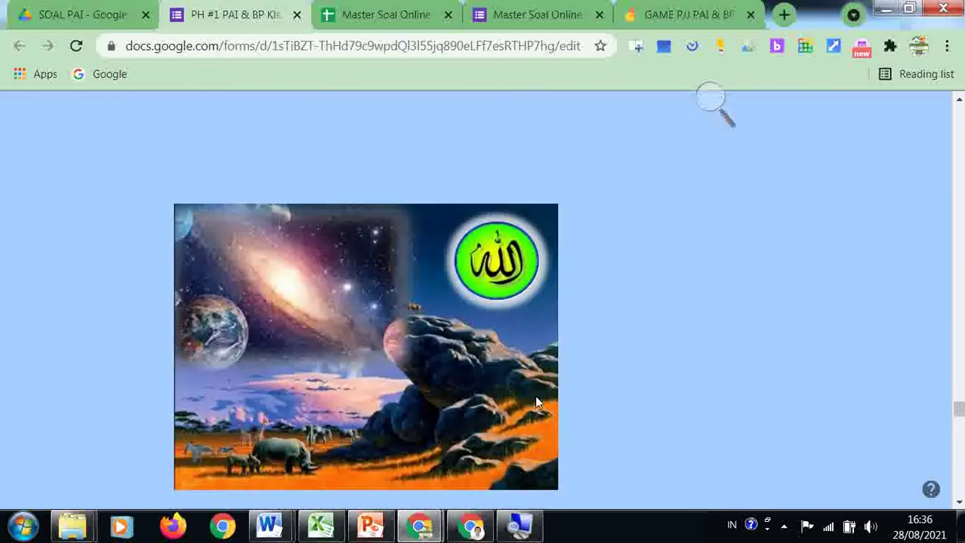
scroll(548, 403, "down", 3)
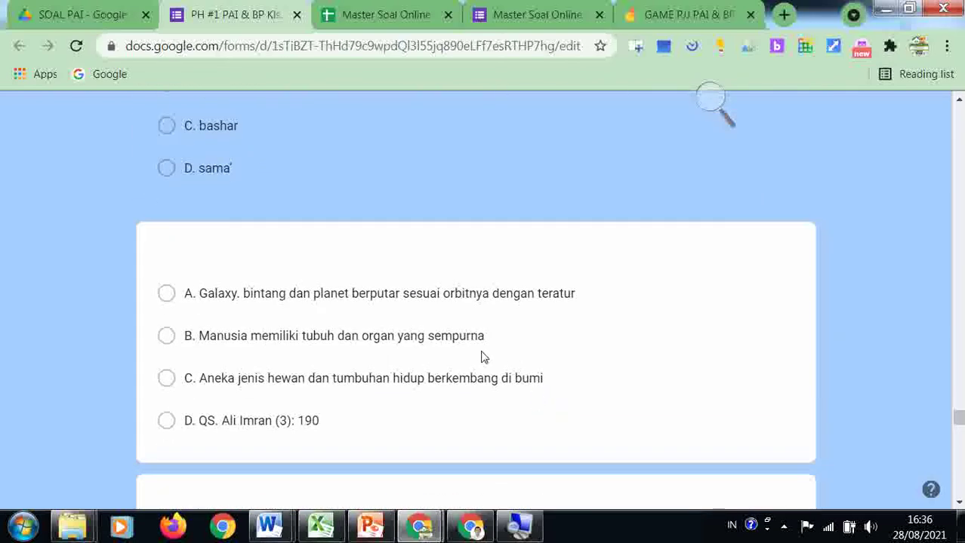
scroll(486, 360, "down", 5)
scroll(486, 360, "up", 12)
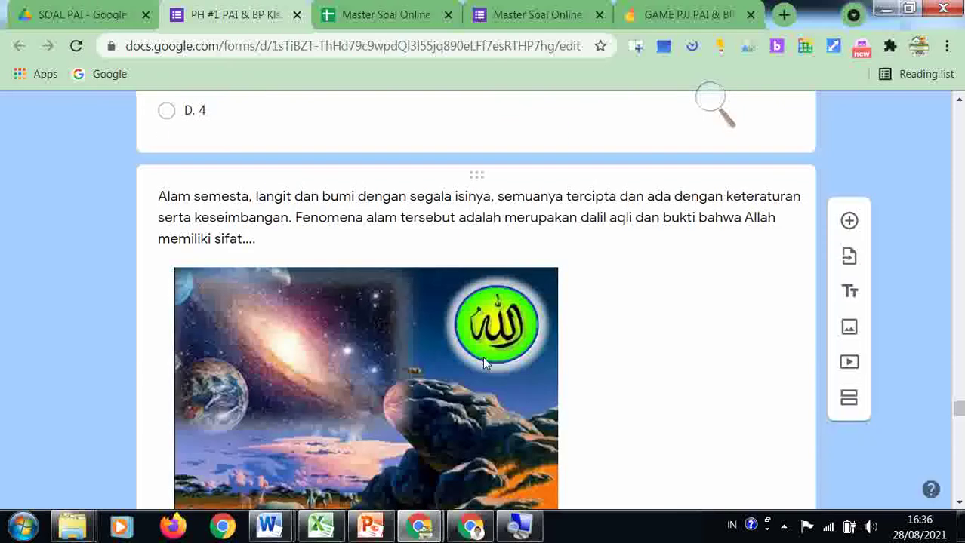
scroll(482, 357, "up", 8)
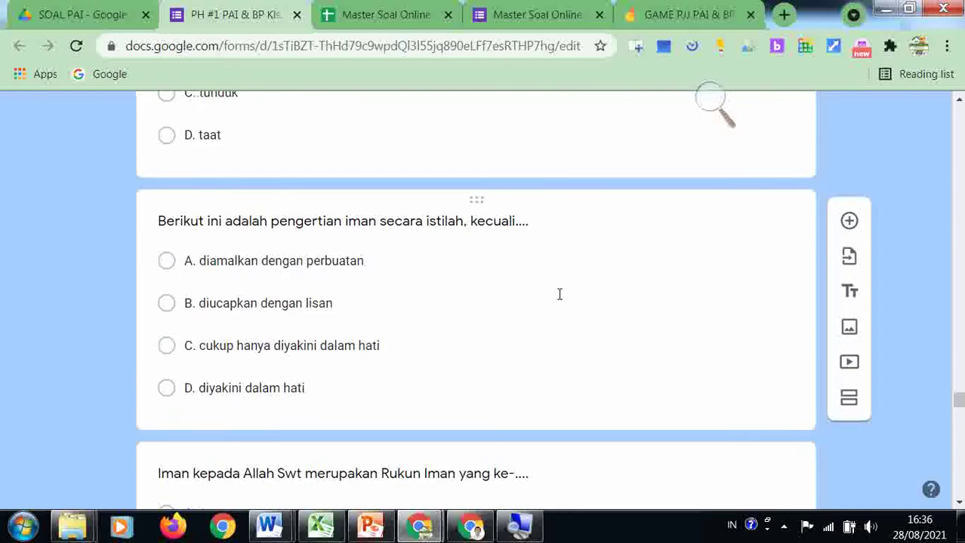
Inspect the extra options of the question on the meaning of iman, including Shuffle option order, and the letter prefix of answer A
left_click(489, 232)
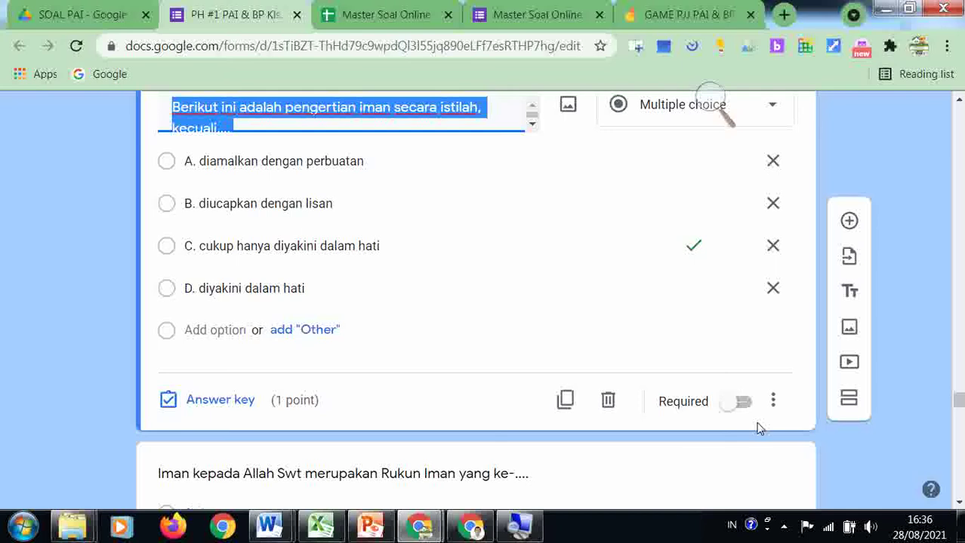
left_click(773, 402)
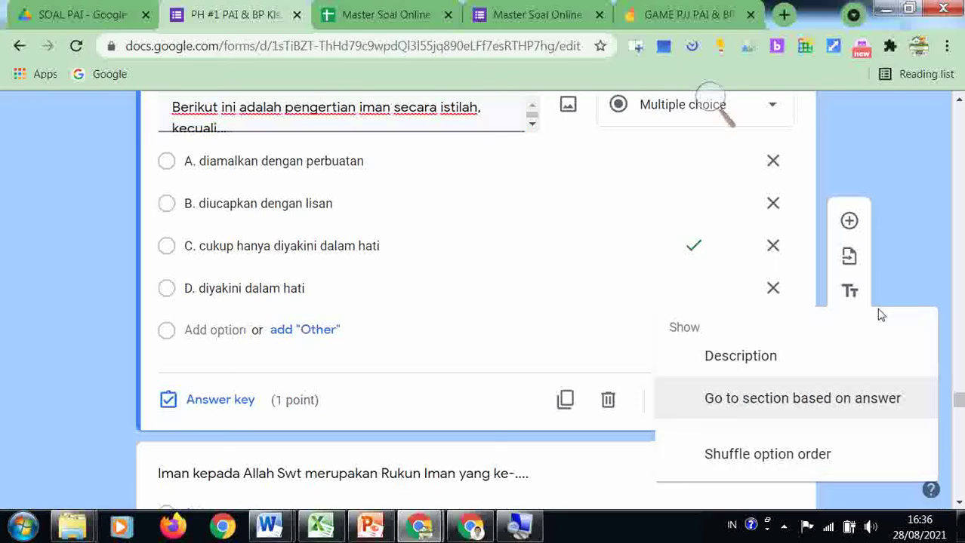
left_click(922, 218)
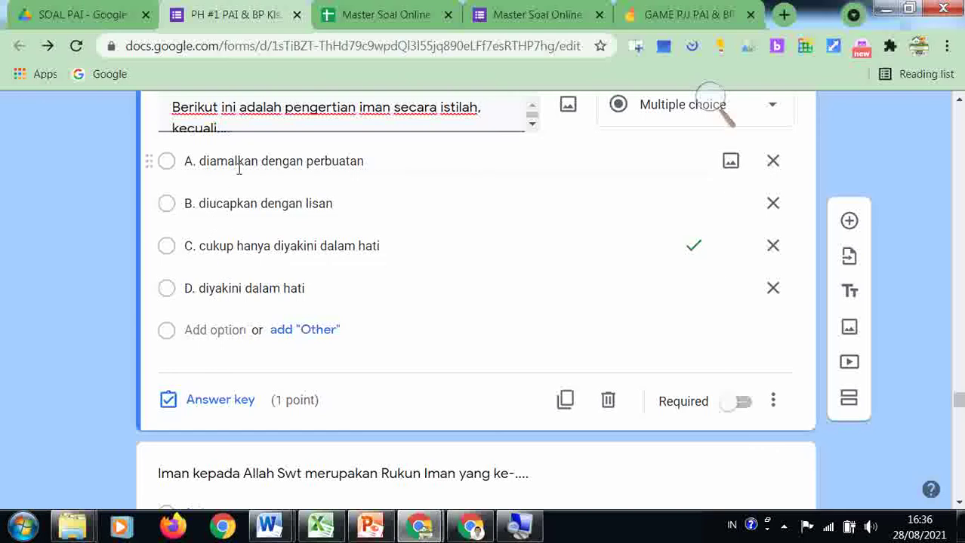
left_click(190, 167)
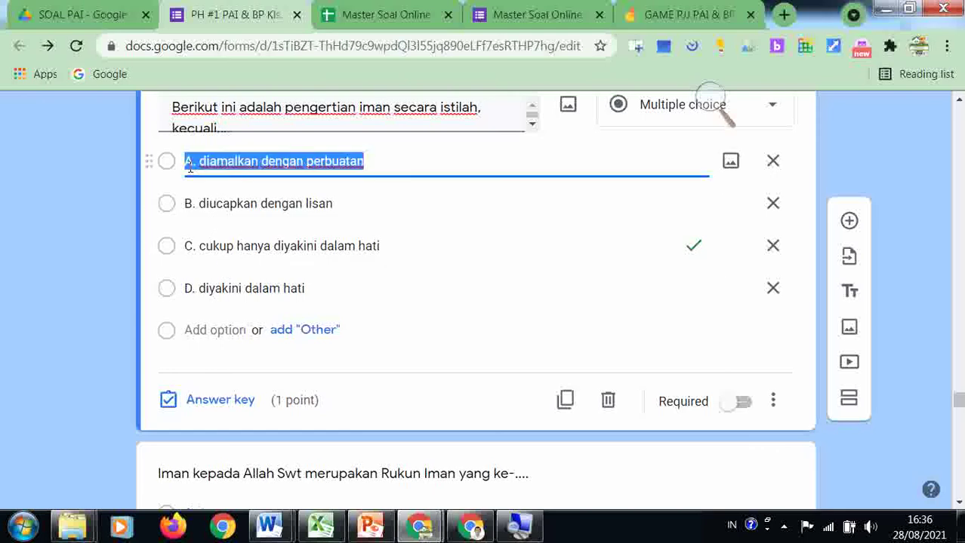
left_click(190, 167)
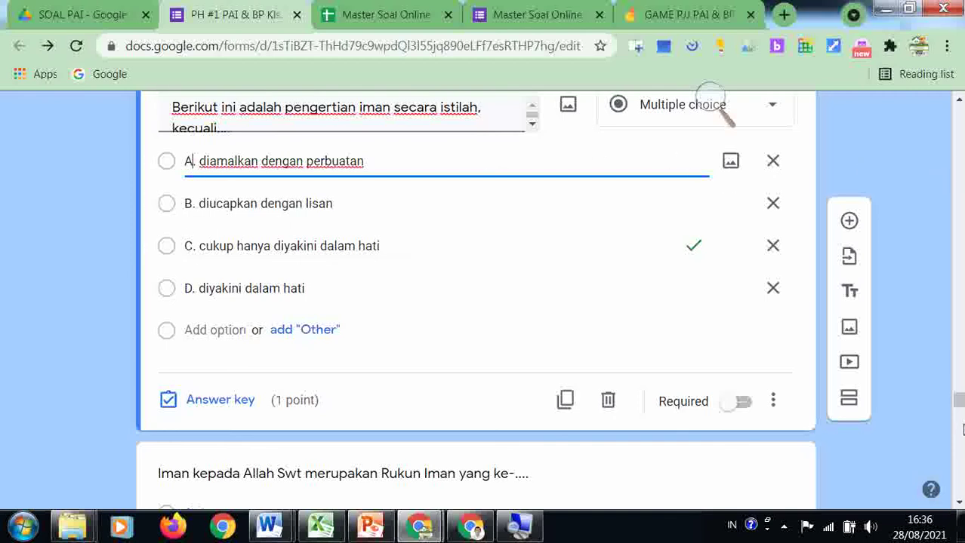
Return to the beginning of the form and open its settings
scroll(717, 105, "up", 20)
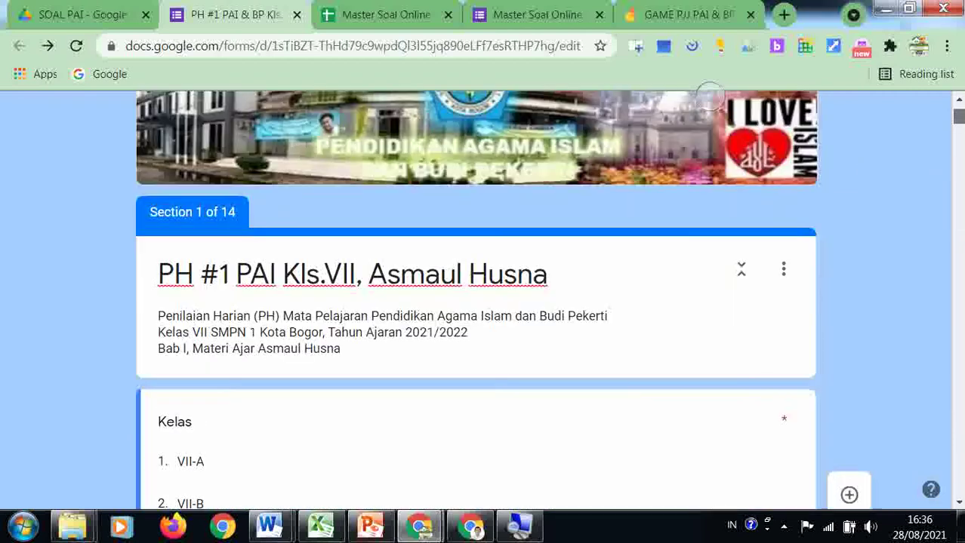
scroll(709, 98, "up", 3)
left_click(747, 121)
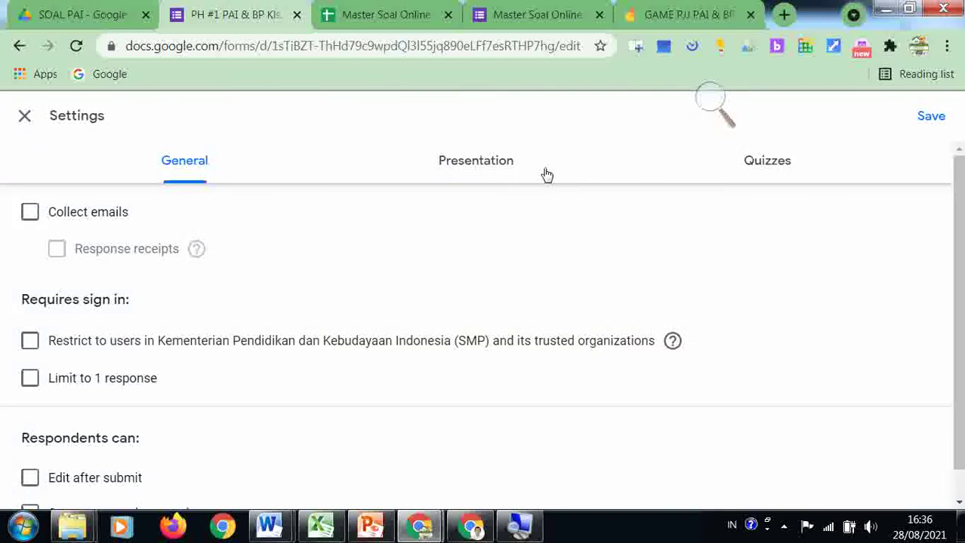
Review the form's Presentation and General settings, including toggling Shuffle question order off and back on
left_click(497, 176)
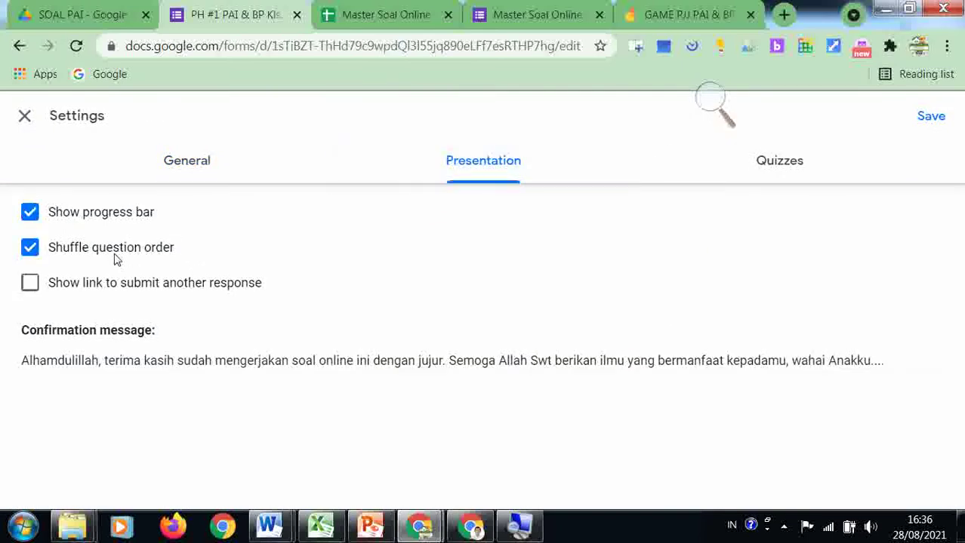
left_click(30, 249)
left_click(30, 249)
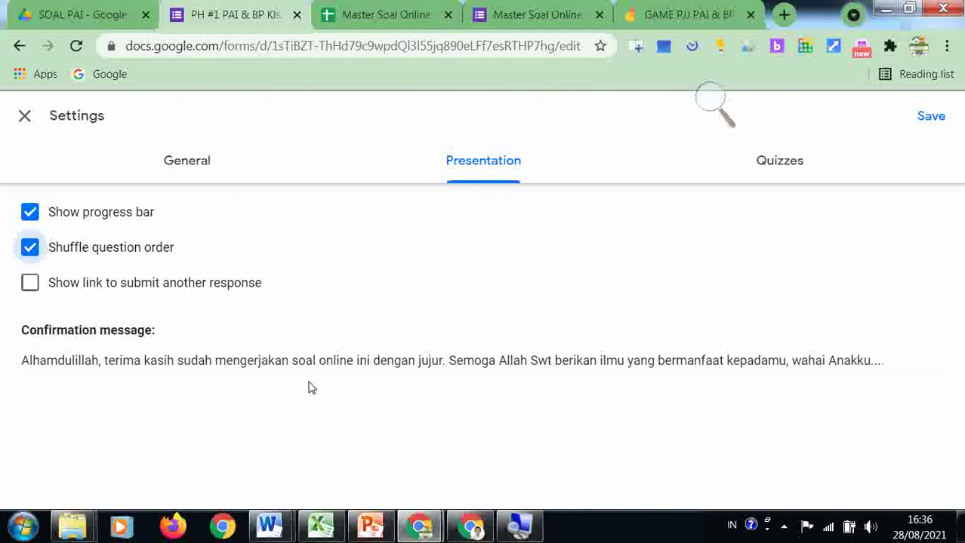
left_click(209, 164)
scroll(338, 360, "down", 1)
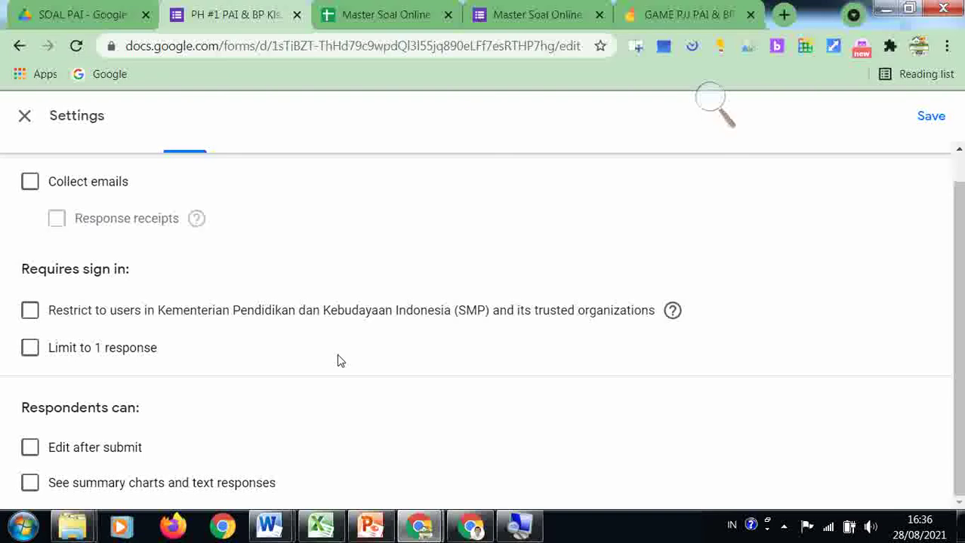
scroll(338, 359, "up", 1)
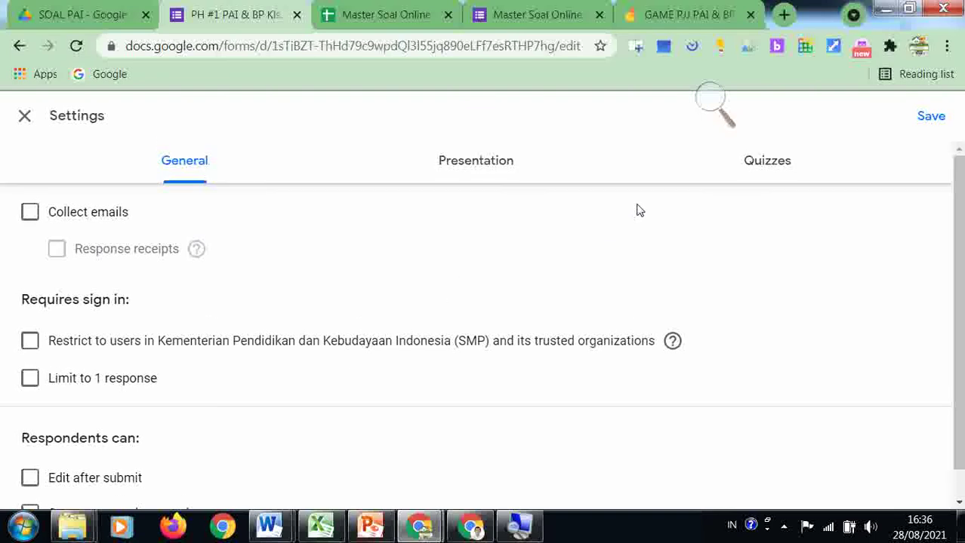
Review the form's quiz settings for grade release and what respondents can see, and close the settings without saving
left_click(752, 161)
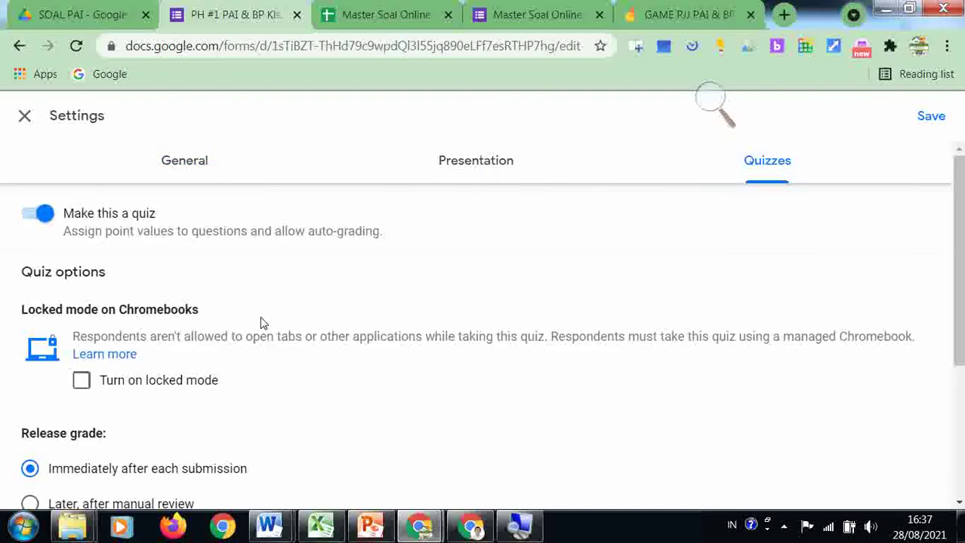
scroll(219, 422, "down", 1)
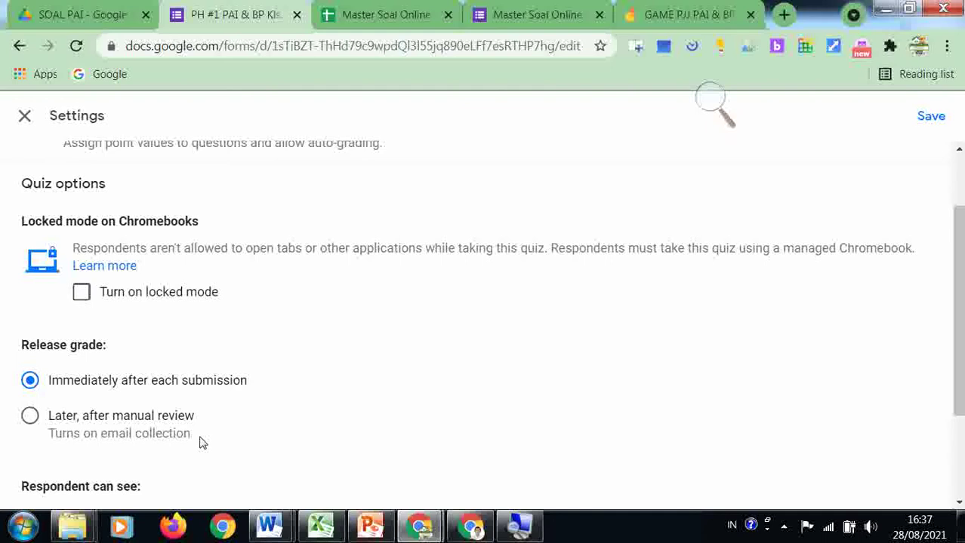
scroll(200, 443, "down", 2)
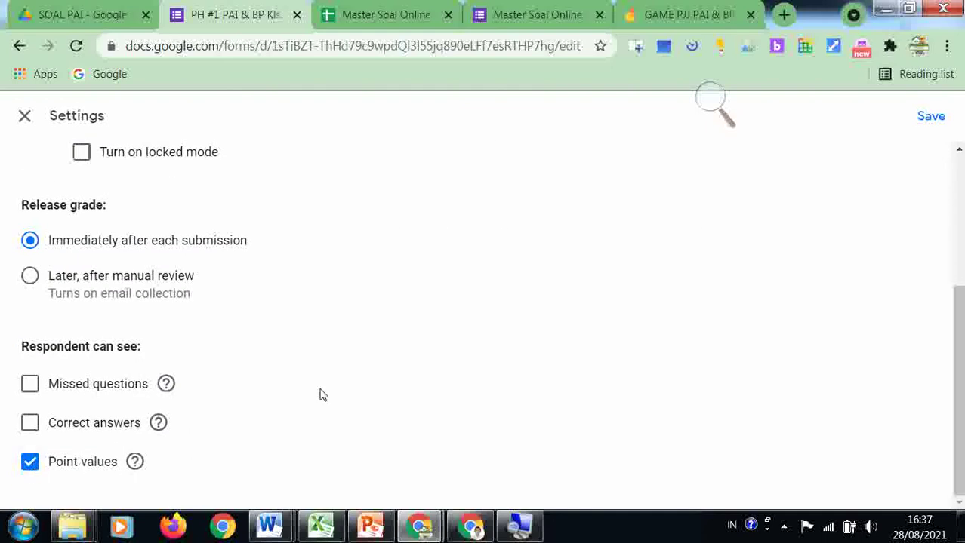
scroll(383, 380, "up", 3)
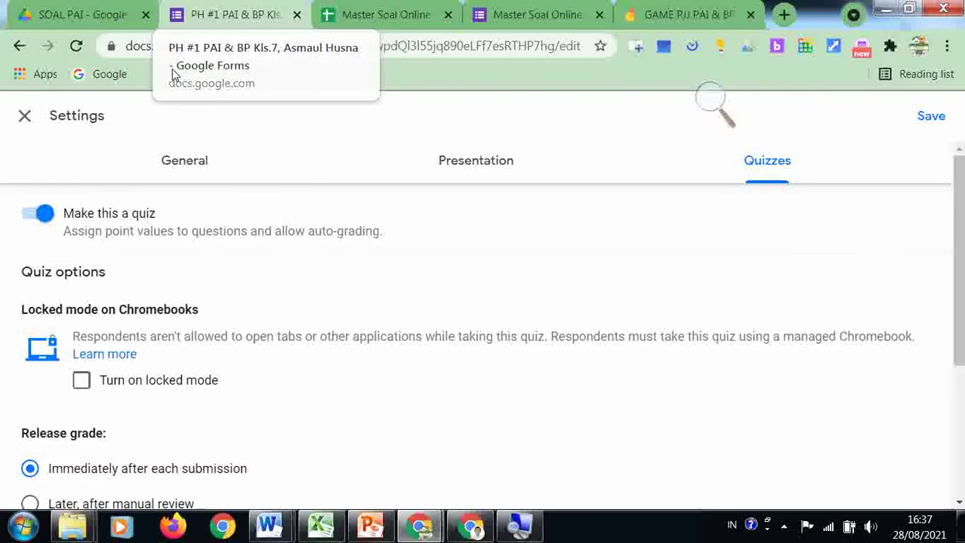
left_click(24, 115)
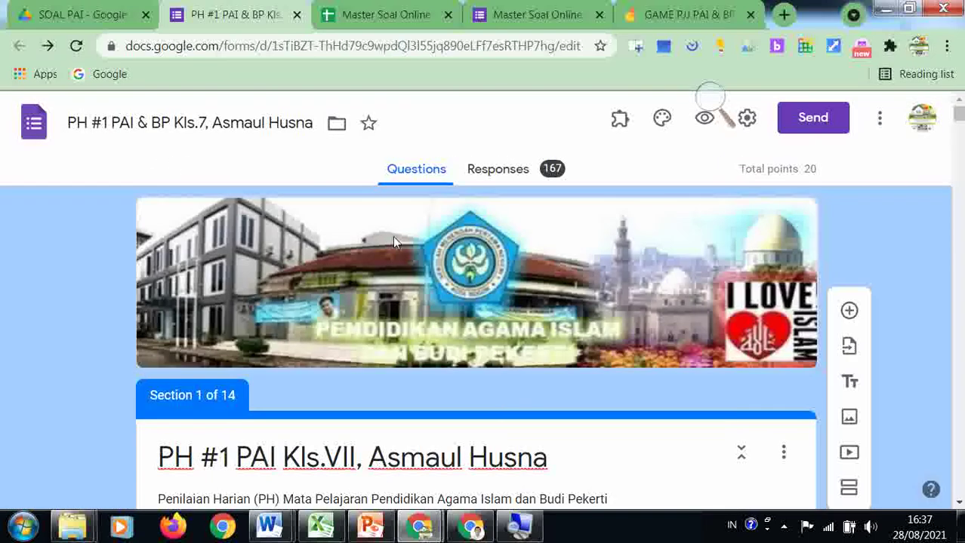
Check the exam details and class exam dates on the Data sheet of the Master Soal Online Otomatis spreadsheet
left_click(377, 15)
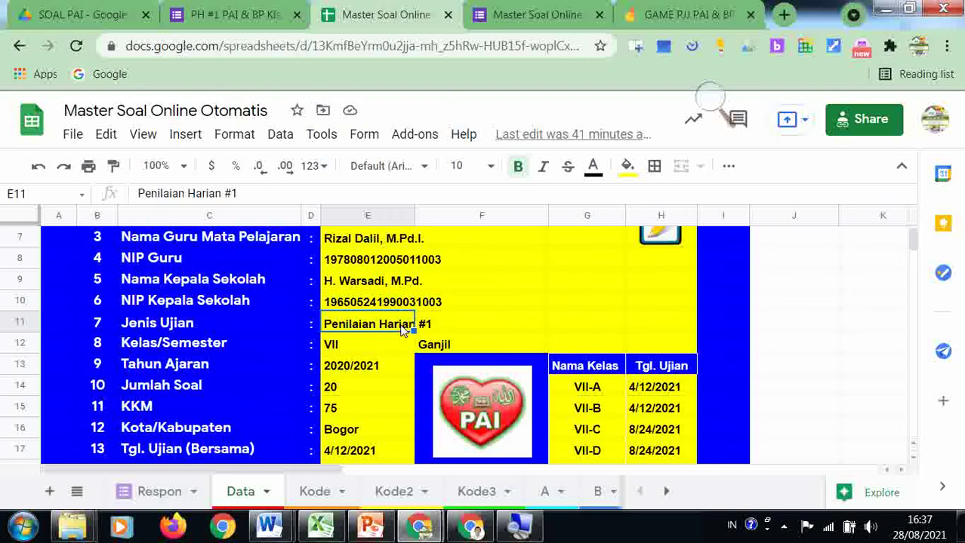
scroll(419, 313, "down", 1)
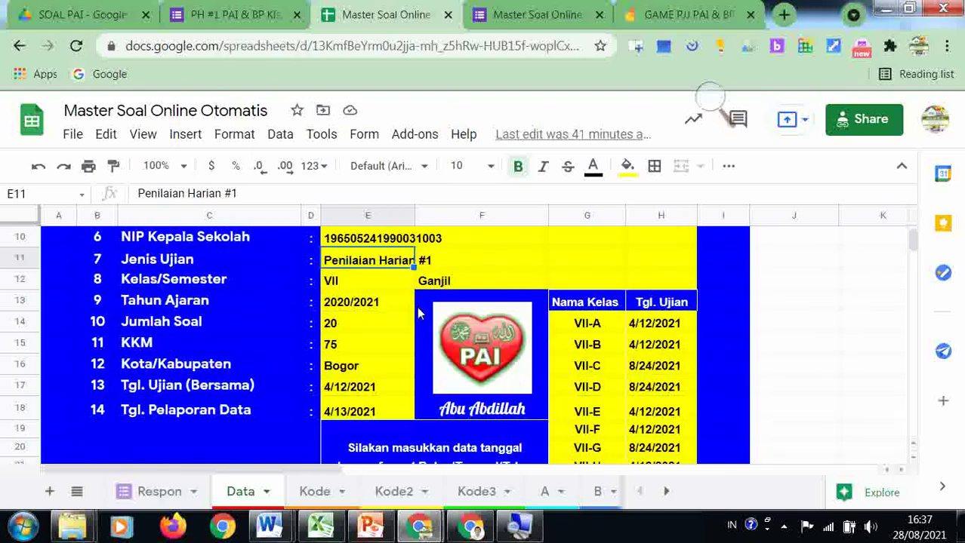
scroll(421, 305, "down", 1)
scroll(424, 286, "up", 2)
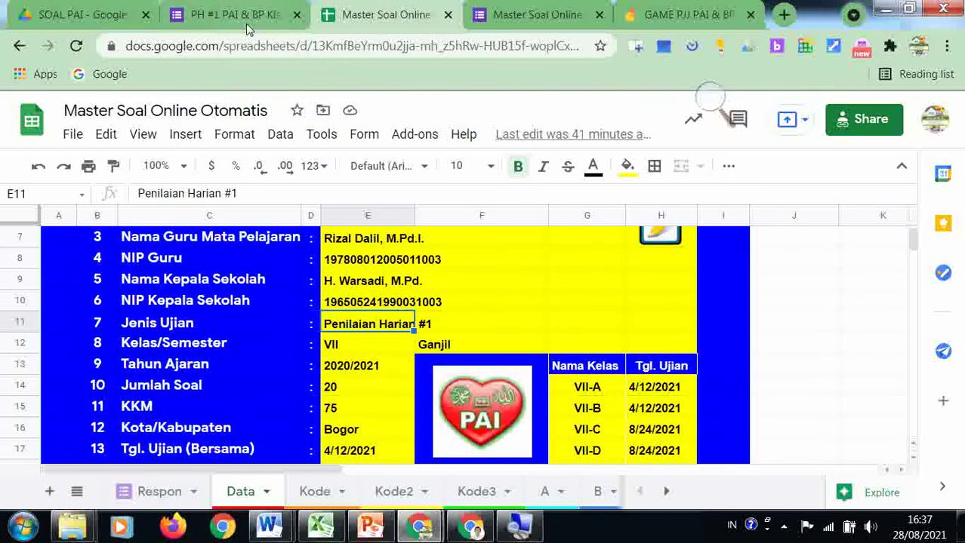
Open the PH #1 PAI Kls.7, Asmaul Husna spreadsheet from the SOAL PAI folder and examine the student responses in its Respon sheet
left_click(114, 15)
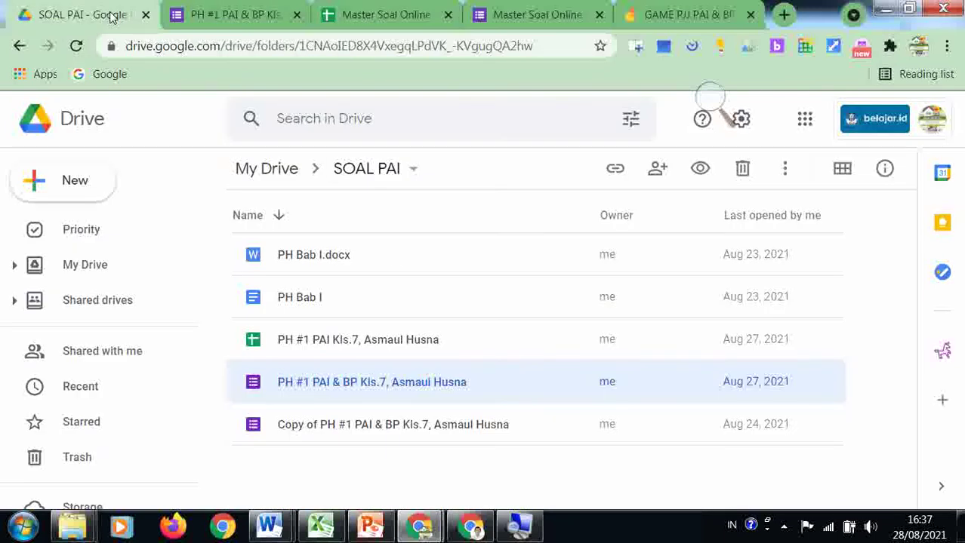
double_click(396, 354)
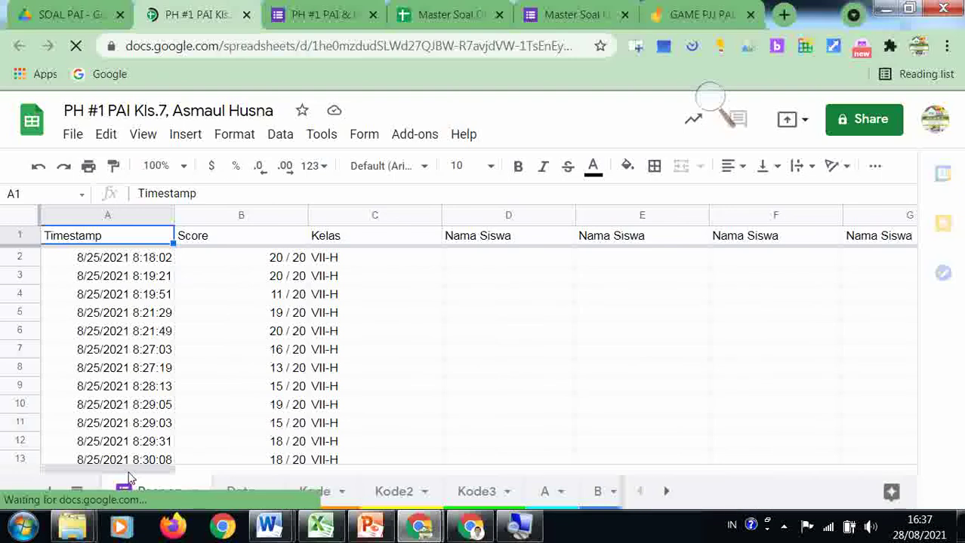
left_click_drag(130, 473, 198, 433)
scroll(270, 420, "down", 3)
scroll(269, 420, "down", 12)
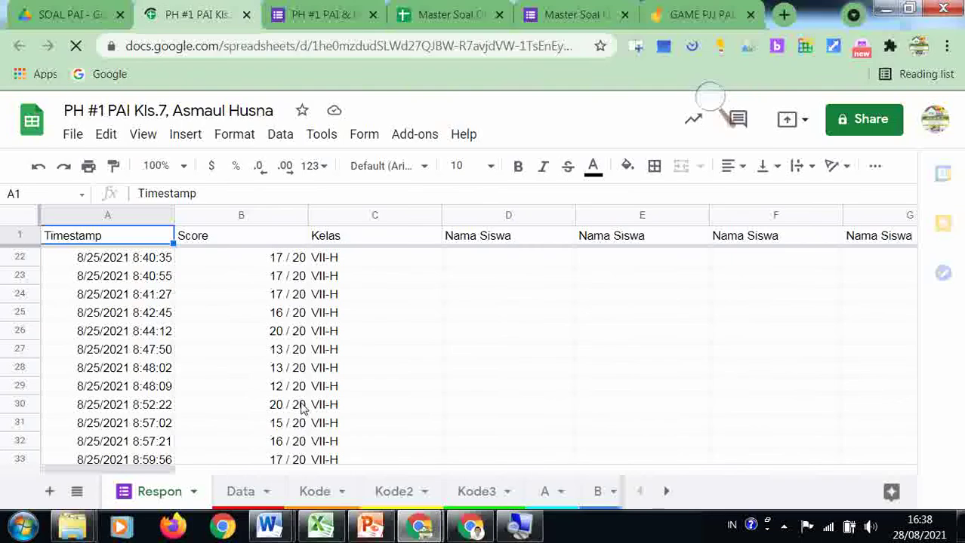
scroll(302, 408, "down", 12)
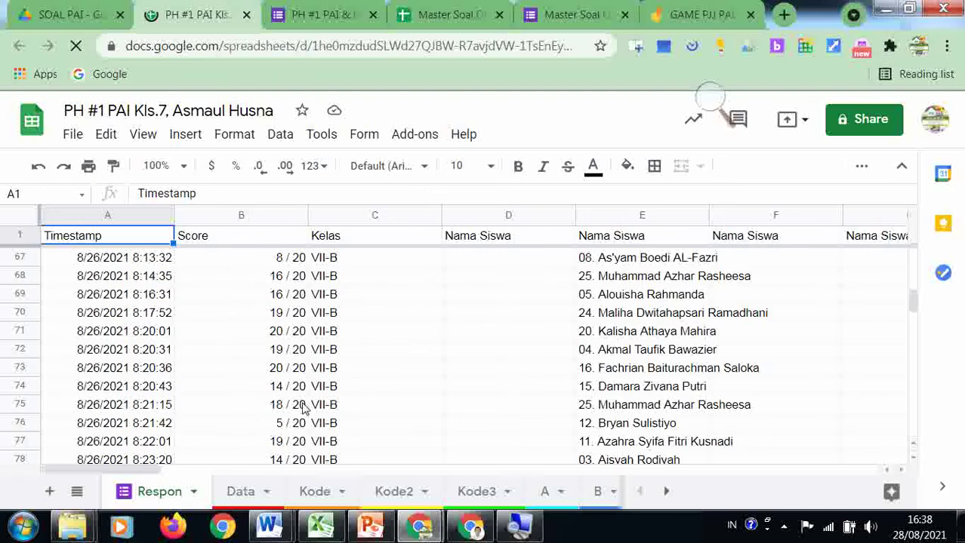
scroll(181, 466, "up", 3)
left_click_drag(150, 472, 129, 458)
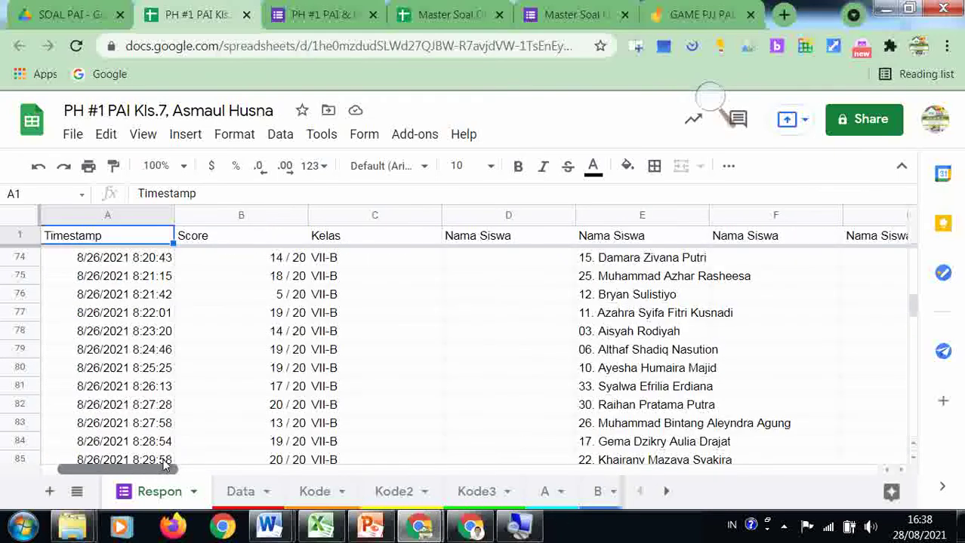
scroll(170, 423, "up", 15)
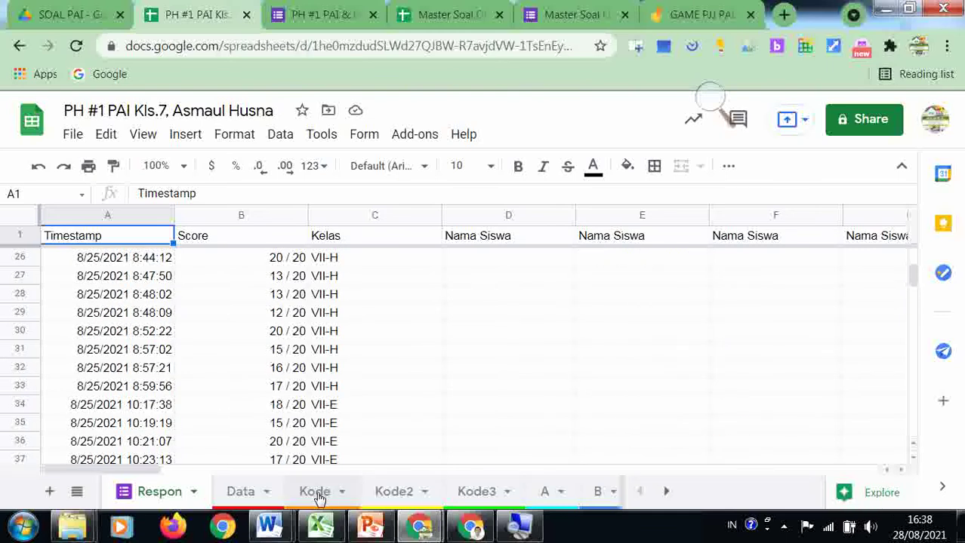
Inspect the Nama Siswa and Kode siswa entries in the Kode sheet
left_click(317, 492)
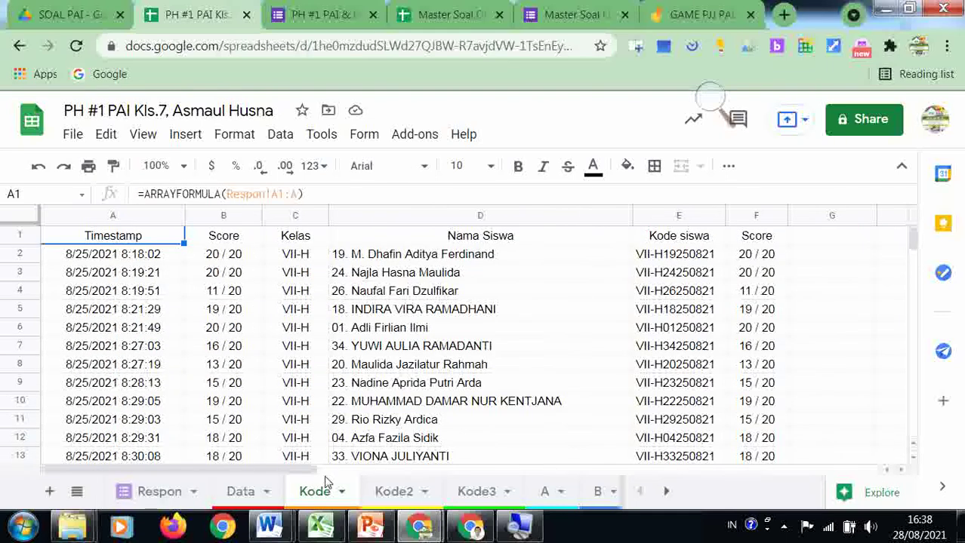
left_click(421, 274)
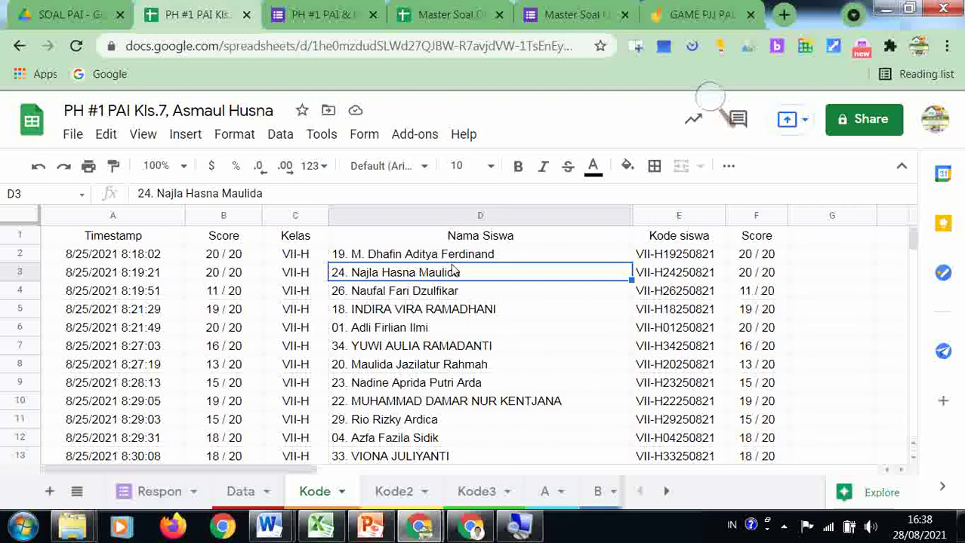
left_click(682, 256)
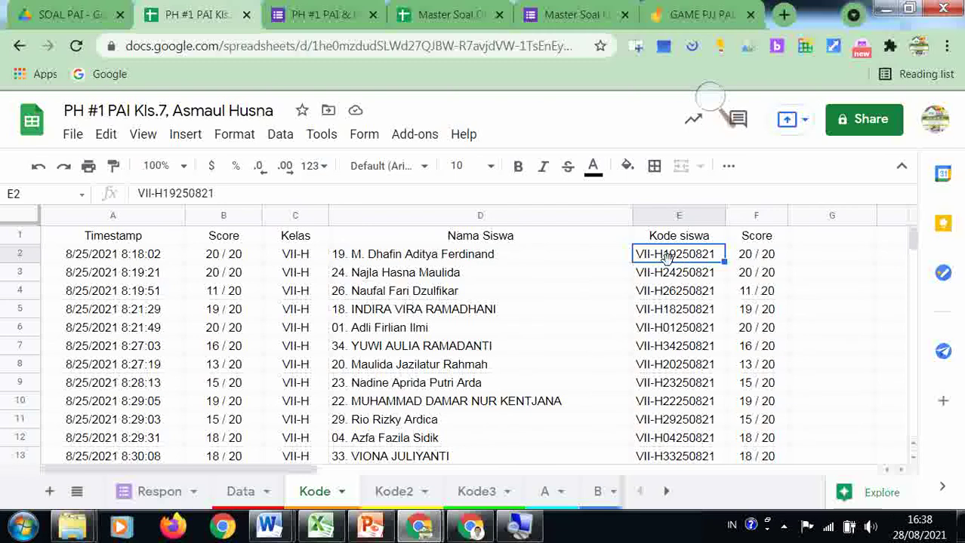
Examine sheet A's DAFTAR NILAI SISWA for class VII-A, including the Ketuntasan Siswa chart and the grade recap
left_click(545, 492)
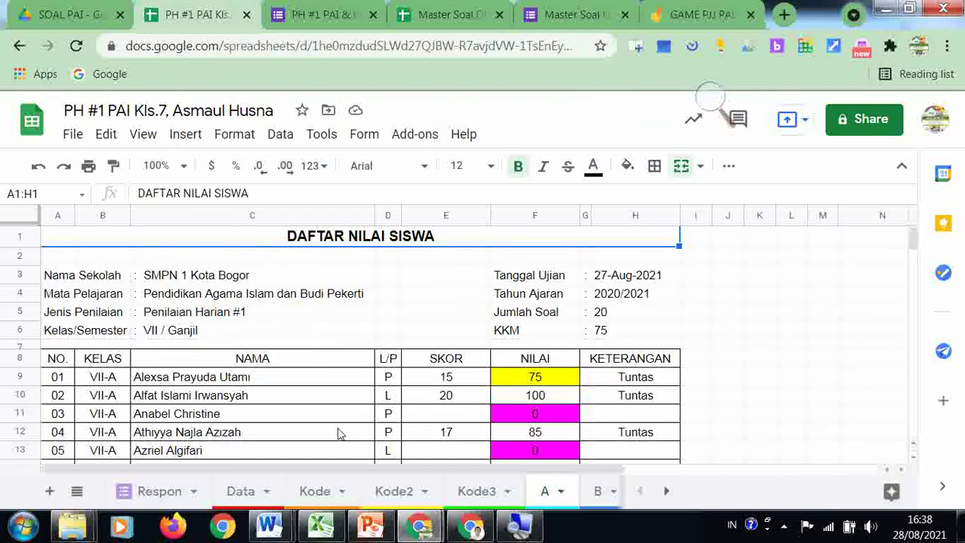
left_click(305, 421)
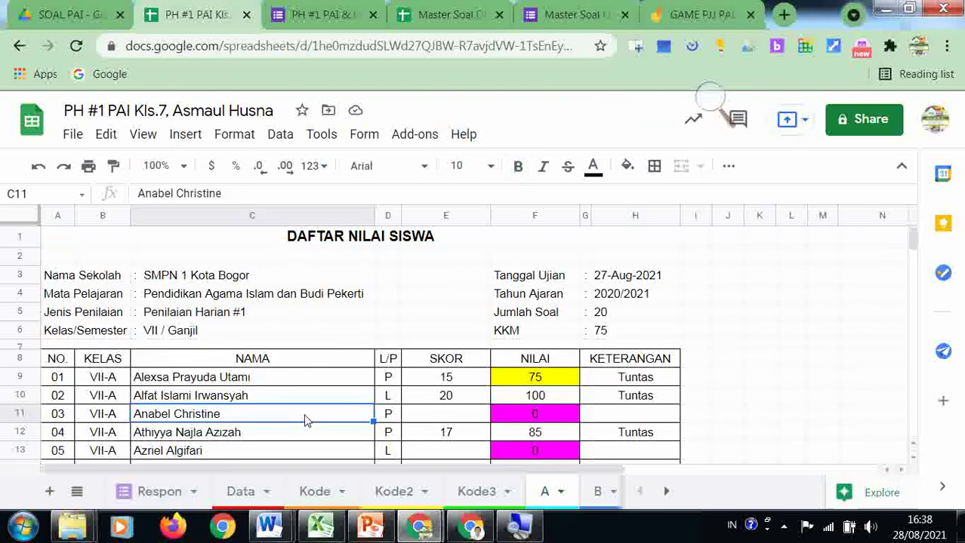
scroll(306, 421, "down", 1)
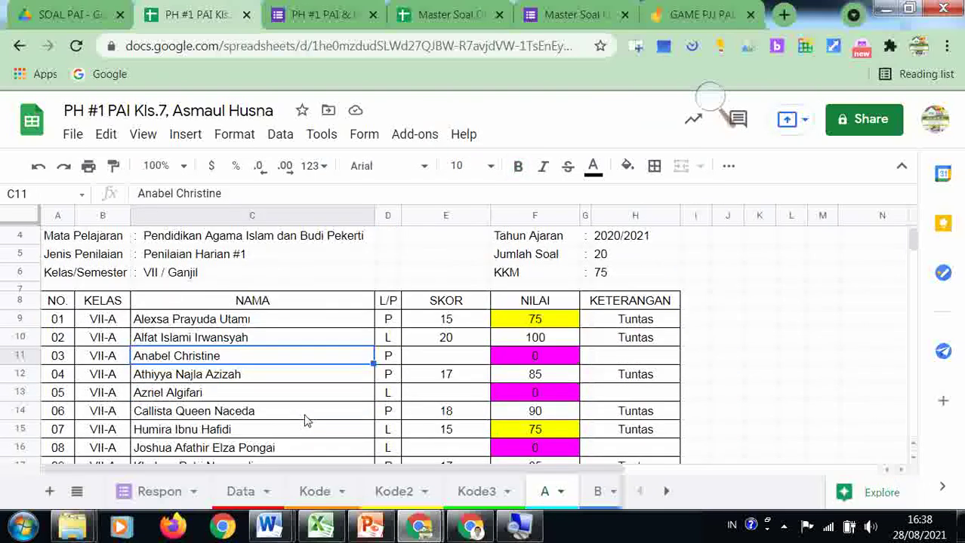
scroll(308, 420, "up", 1)
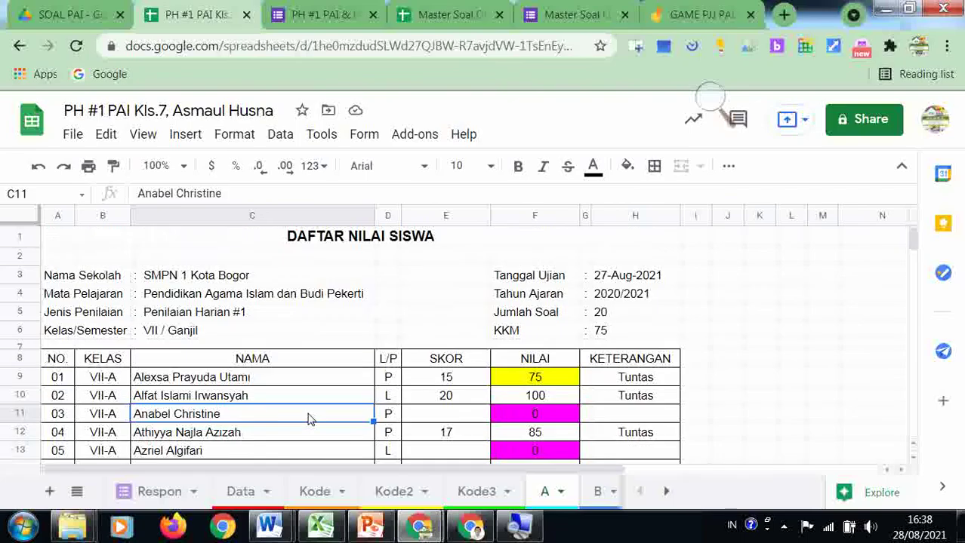
scroll(308, 419, "down", 1)
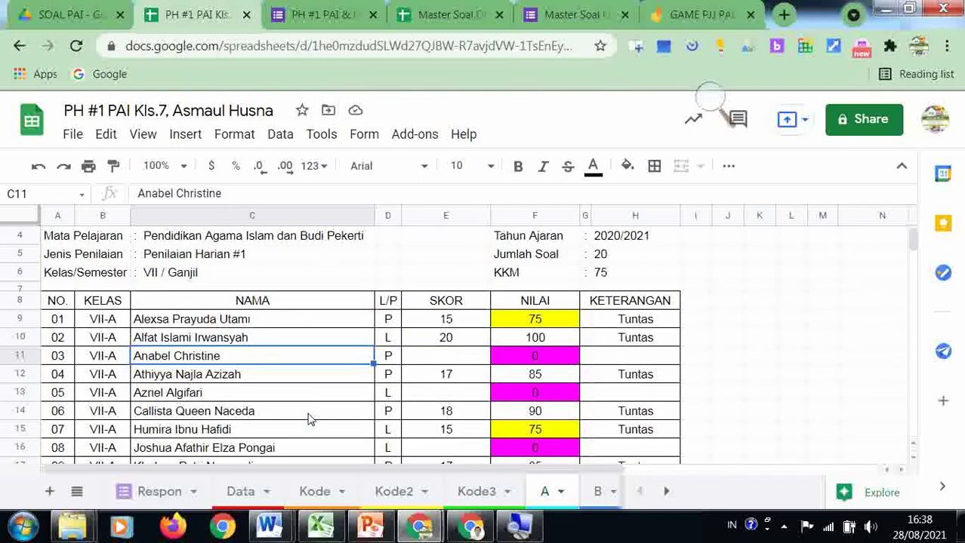
scroll(581, 351, "down", 4)
scroll(582, 352, "down", 11)
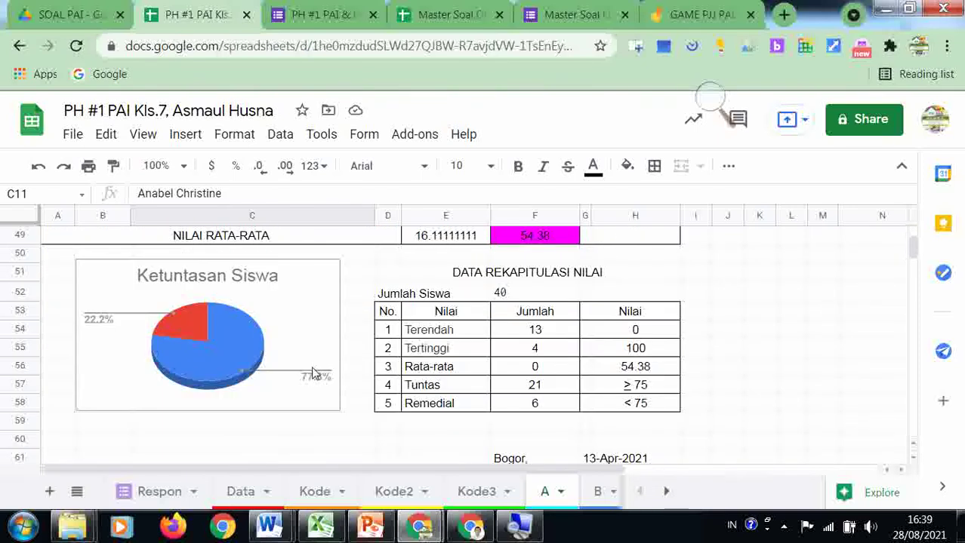
scroll(313, 373, "down", 3)
scroll(312, 370, "up", 19)
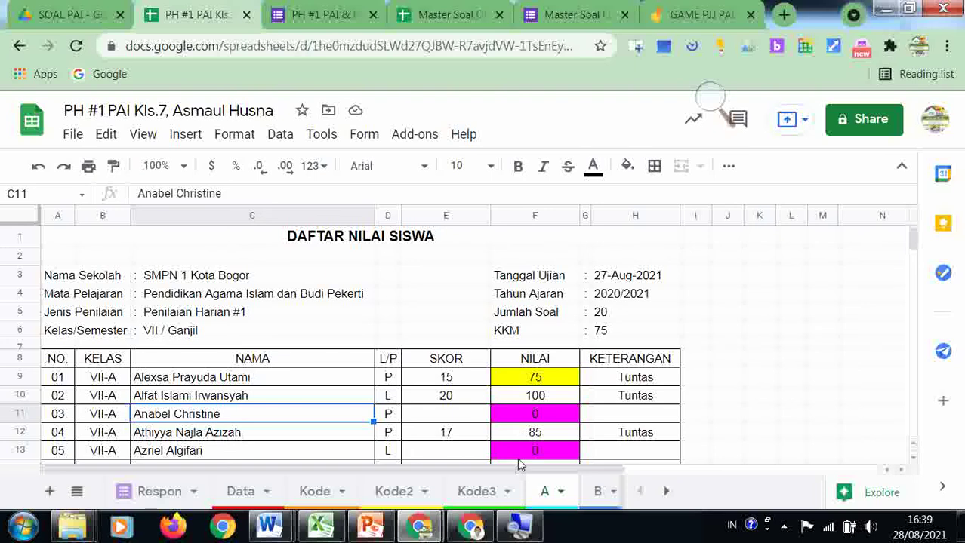
Inspect the combined answer strings in the Jawaban Siswa column of the Kode3 sheet and the per-question answer columns
left_click(468, 494)
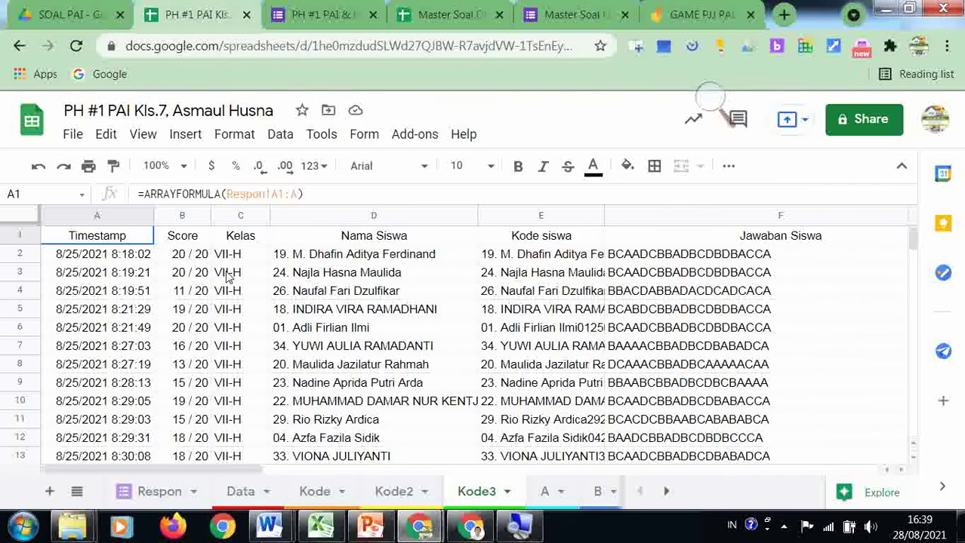
left_click(702, 259)
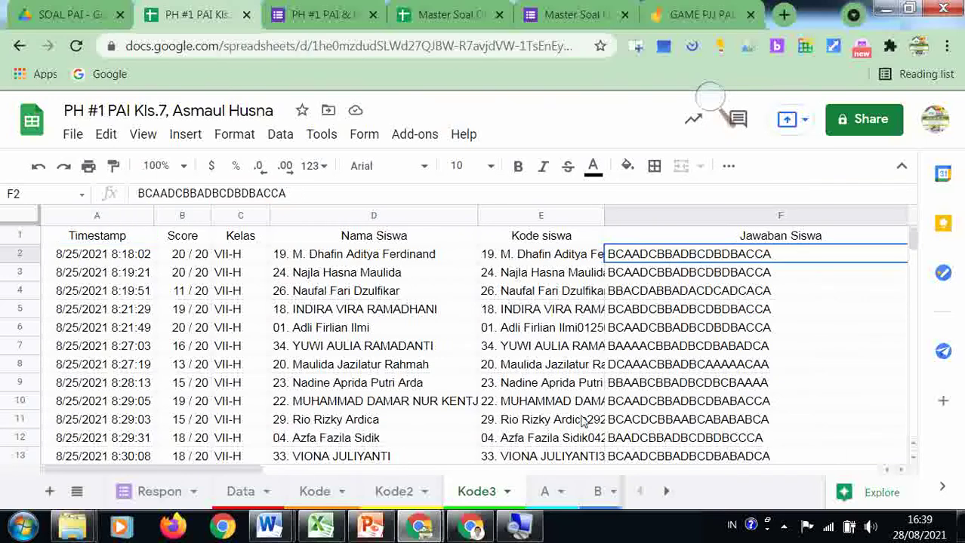
left_click_drag(245, 480, 355, 521)
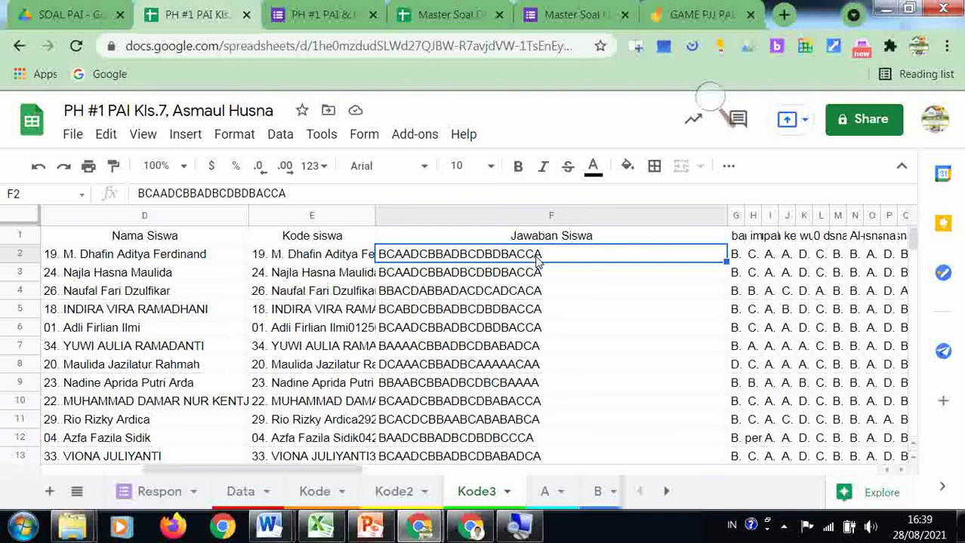
Examine the Data2 sheet's ANALISIS HASIL ULANGAN, including the answer key row and the students' answers and scores
left_click(665, 491)
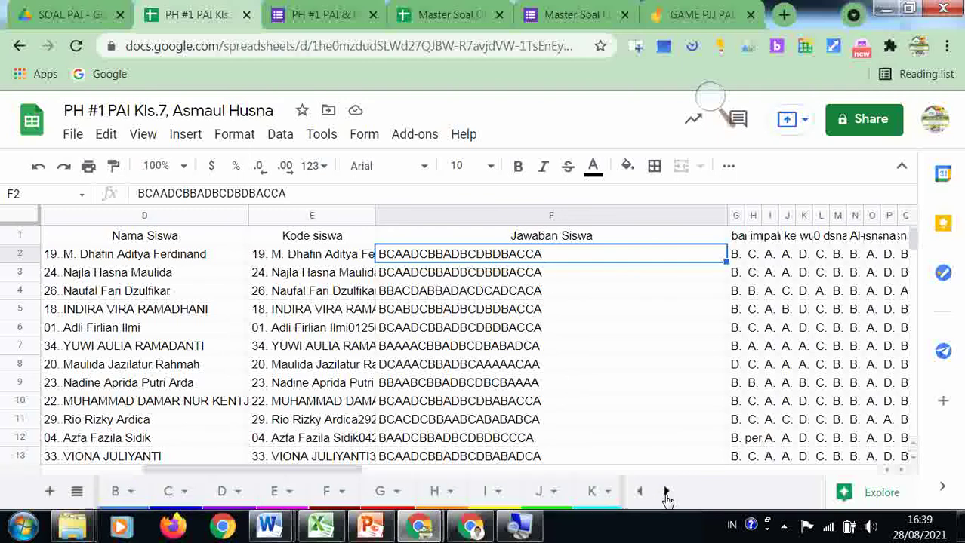
left_click(666, 491)
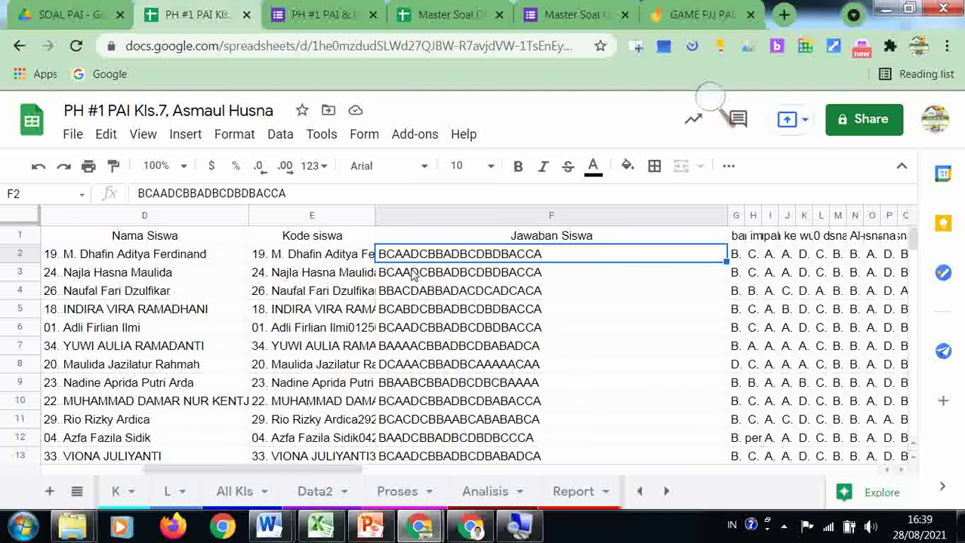
left_click(317, 492)
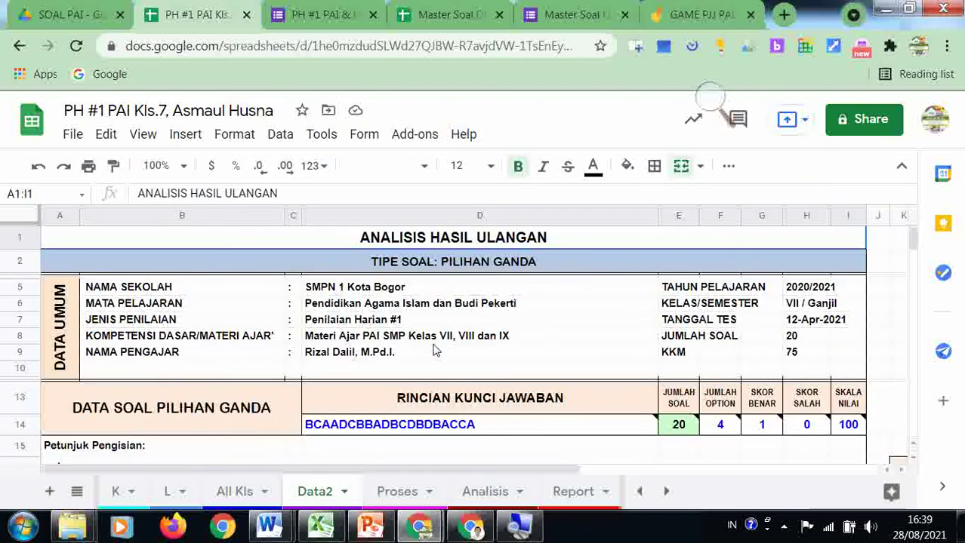
scroll(434, 349, "down", 5)
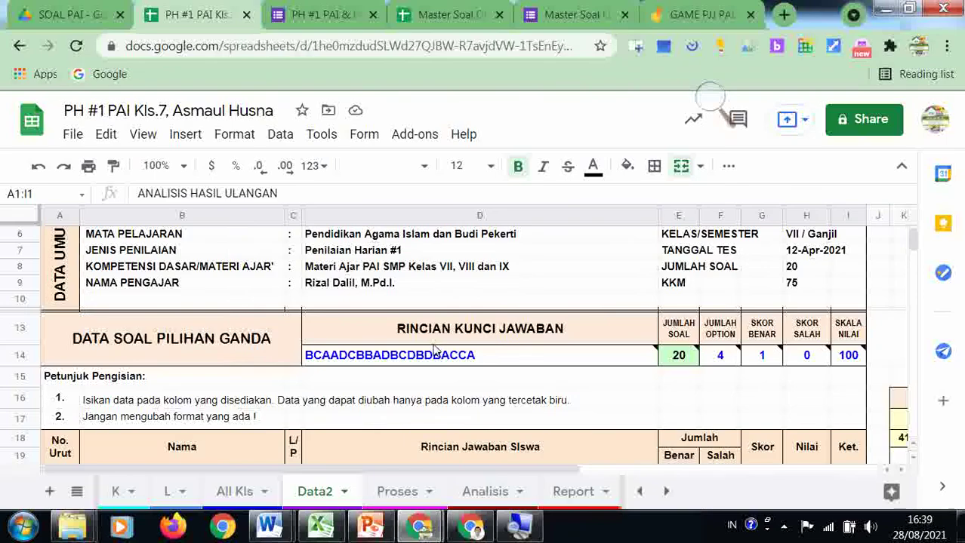
scroll(434, 350, "down", 20)
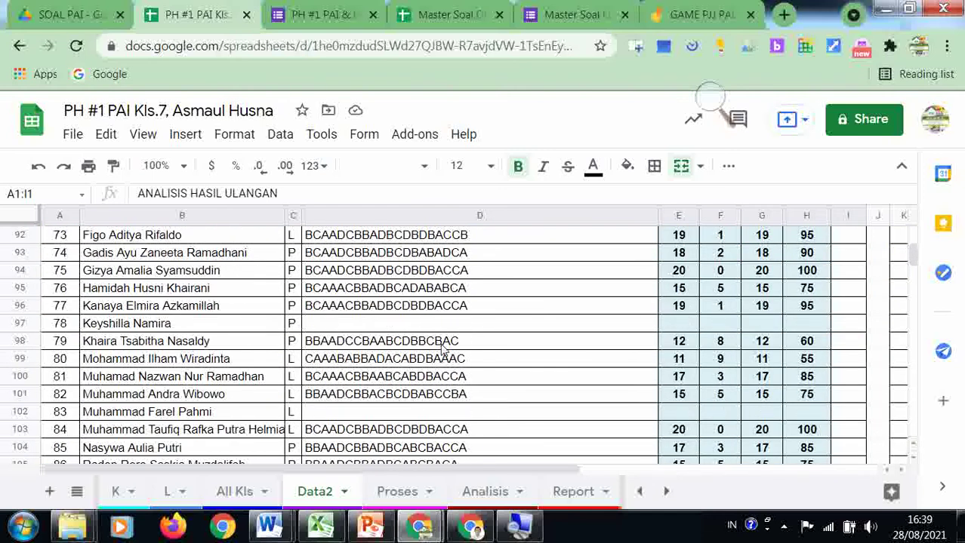
scroll(445, 343, "up", 3)
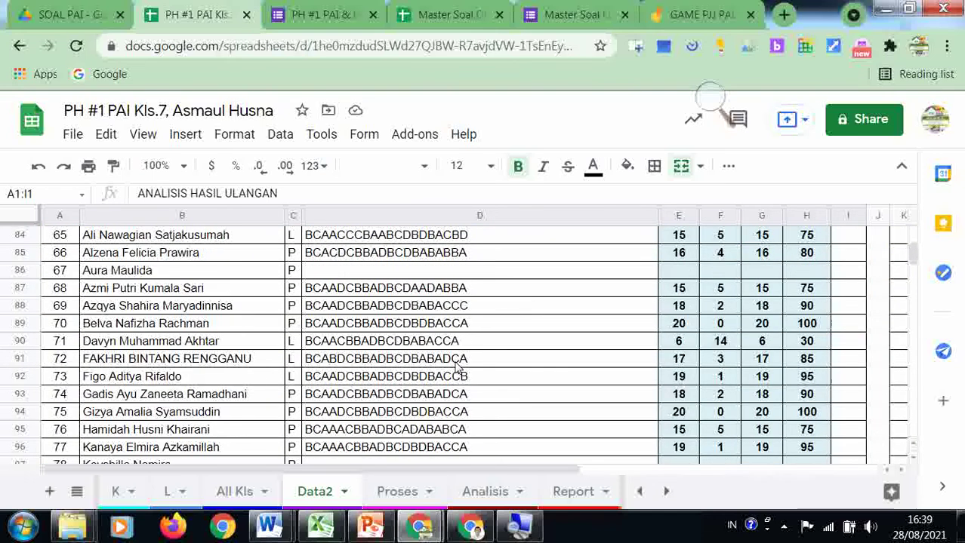
Examine the ANALISIS BUTIR SOAL in the Analisis sheet, including the Statistics Option, Key and Status Soal columns
left_click(484, 492)
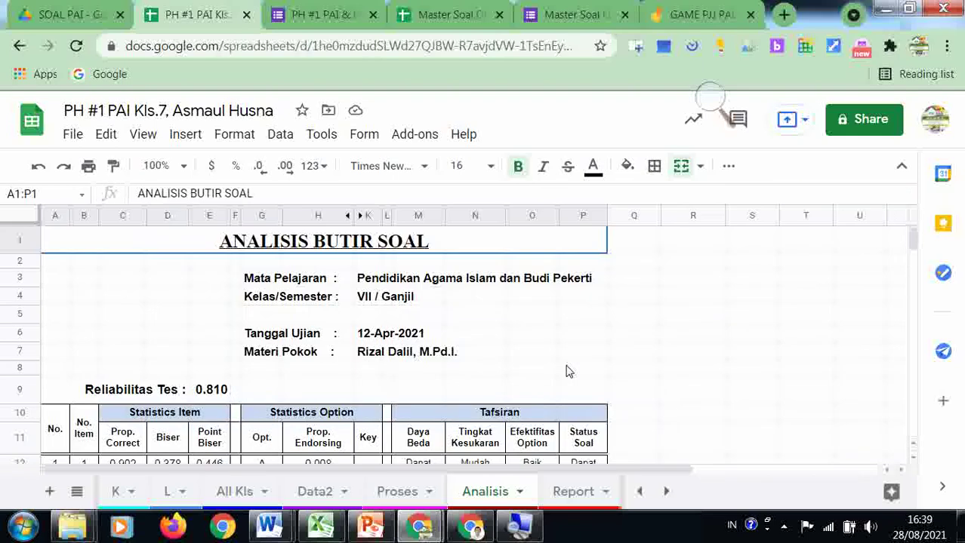
scroll(570, 370, "down", 3)
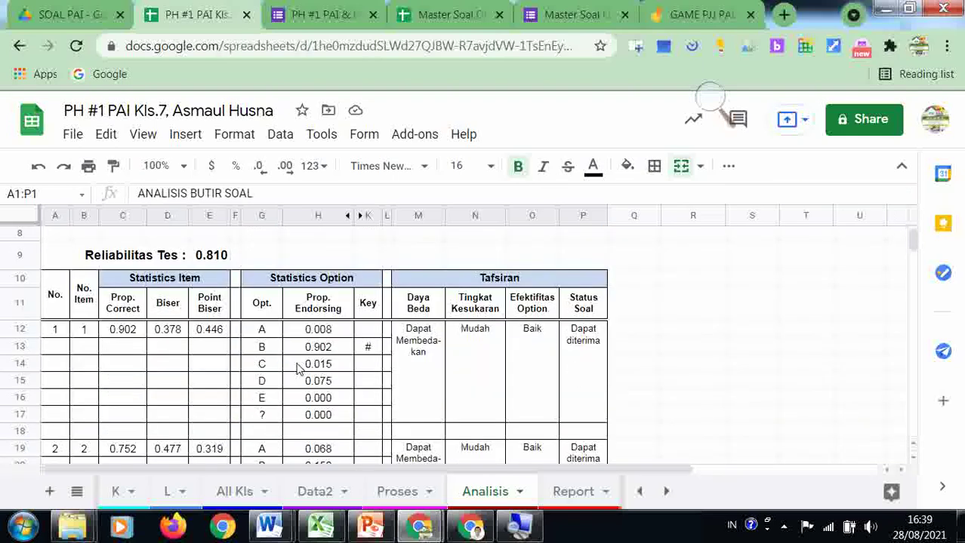
left_click(562, 338)
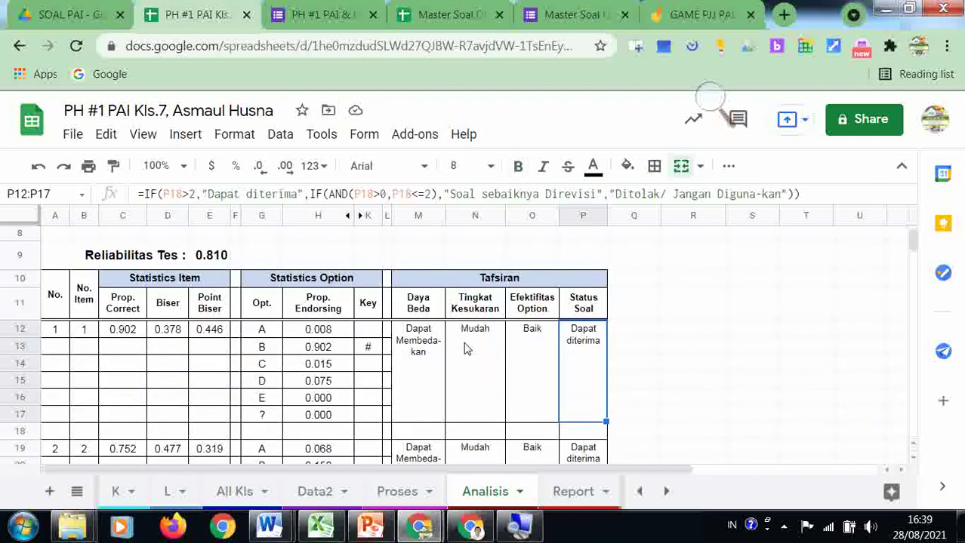
left_click(372, 348)
scroll(375, 355, "down", 5)
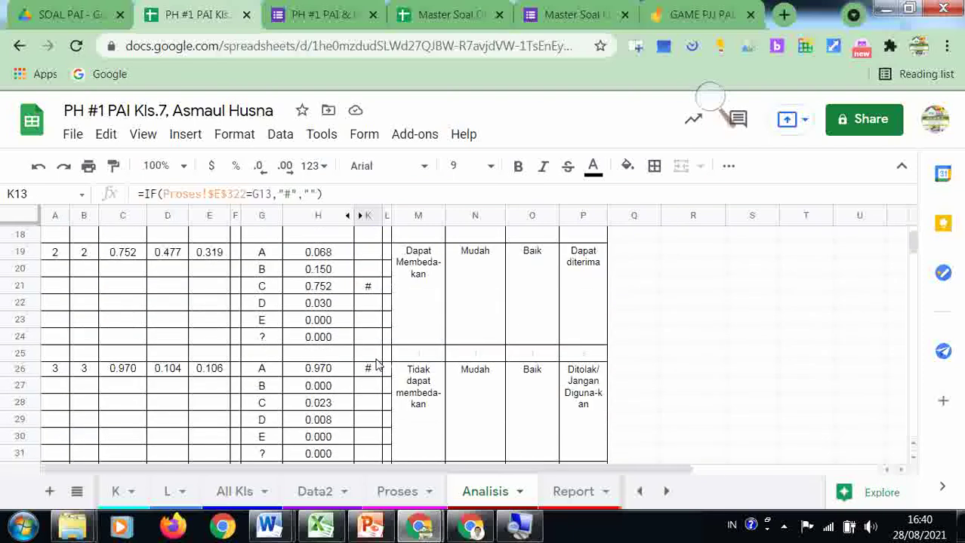
scroll(380, 365, "down", 1)
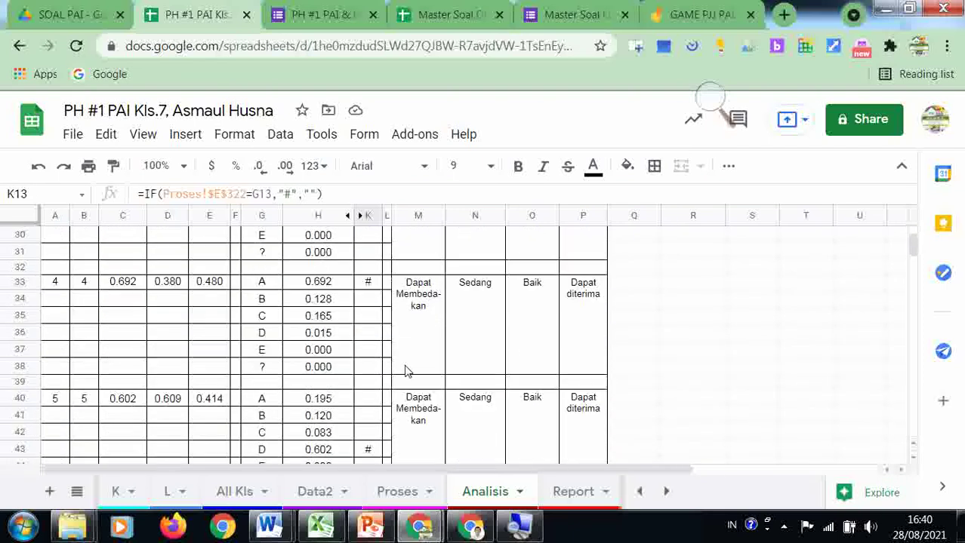
Examine the students' answer details, scores and Catatan column in the Report sheet's DAFTAR NILAI
left_click(573, 491)
mouse_move(570, 400)
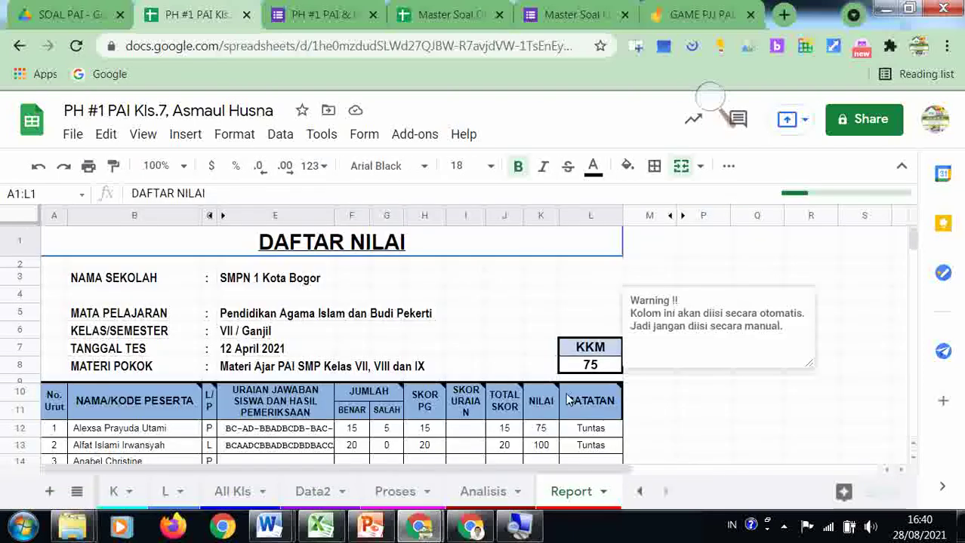
scroll(569, 400, "down", 15)
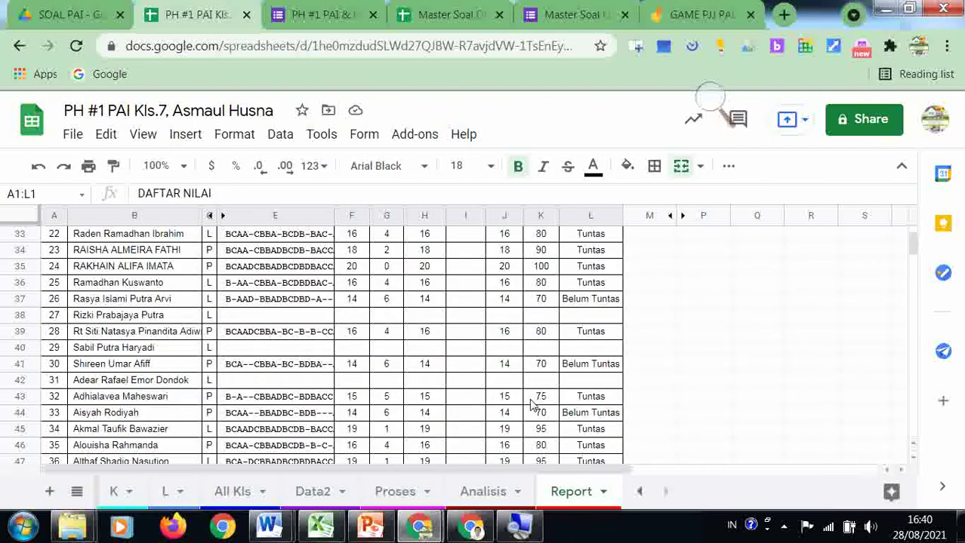
scroll(540, 405, "down", 8)
scroll(689, 387, "down", 3)
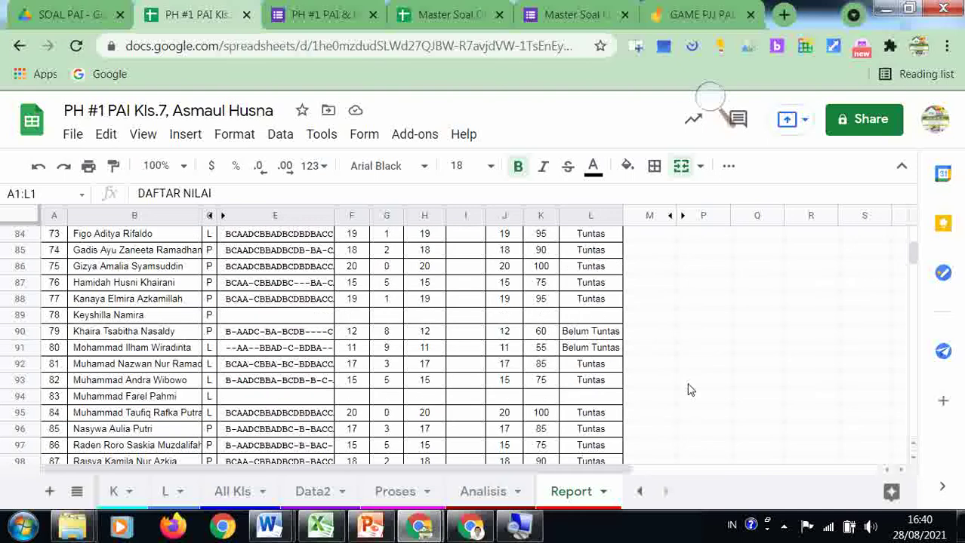
Inspect the REKAPITULASI block and the principal and teacher signature section at the end of the Report sheet
mouse_move(915, 256)
left_mouse_down()
mouse_move(915, 301)
mouse_move(922, 264)
left_mouse_up()
scroll(923, 264, "down", 3)
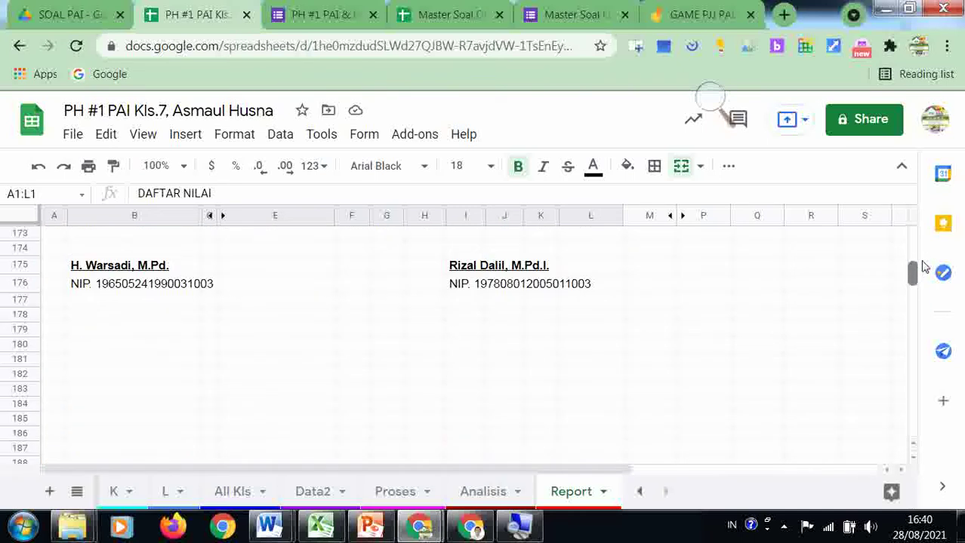
scroll(922, 264, "up", 4)
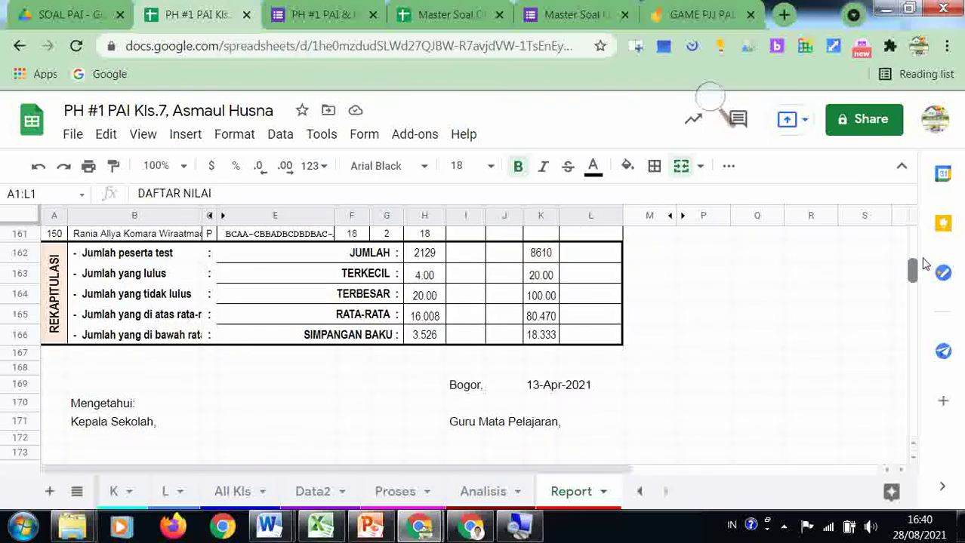
scroll(924, 264, "down", 2)
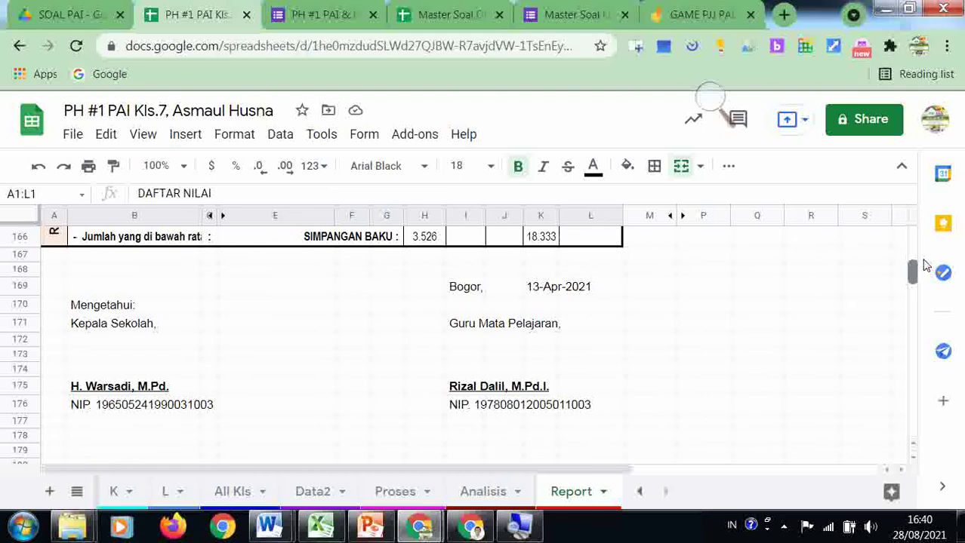
scroll(925, 264, "up", 4)
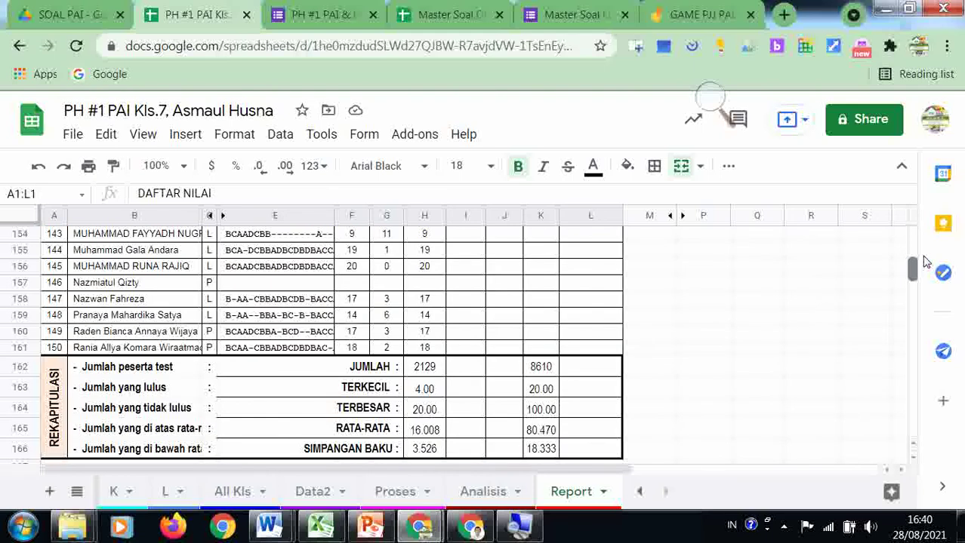
scroll(925, 262, "up", 4)
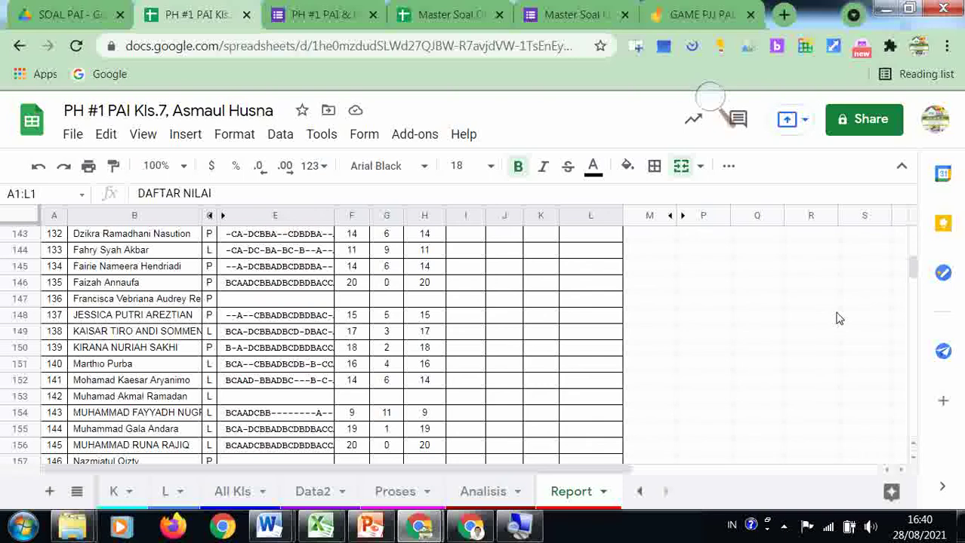
scroll(837, 318, "down", 5)
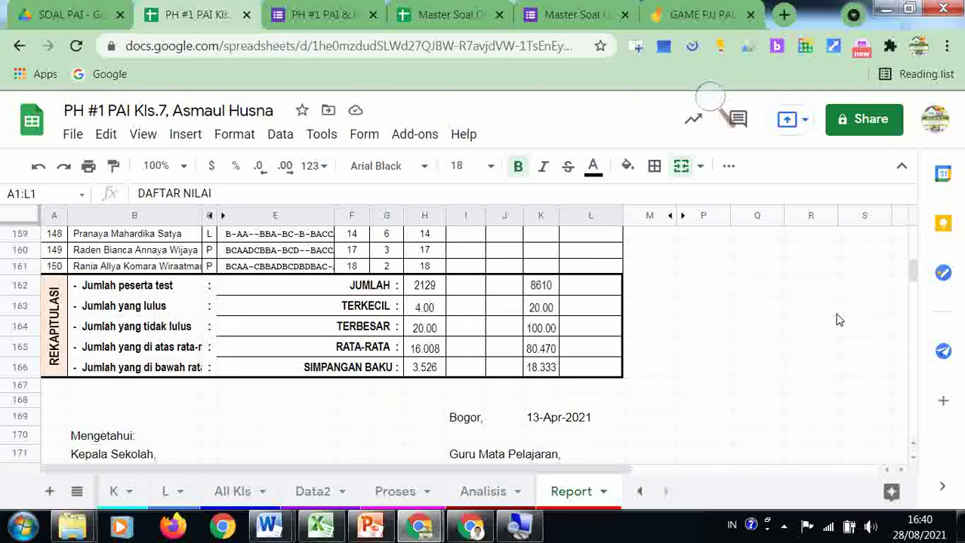
scroll(838, 320, "up", 1)
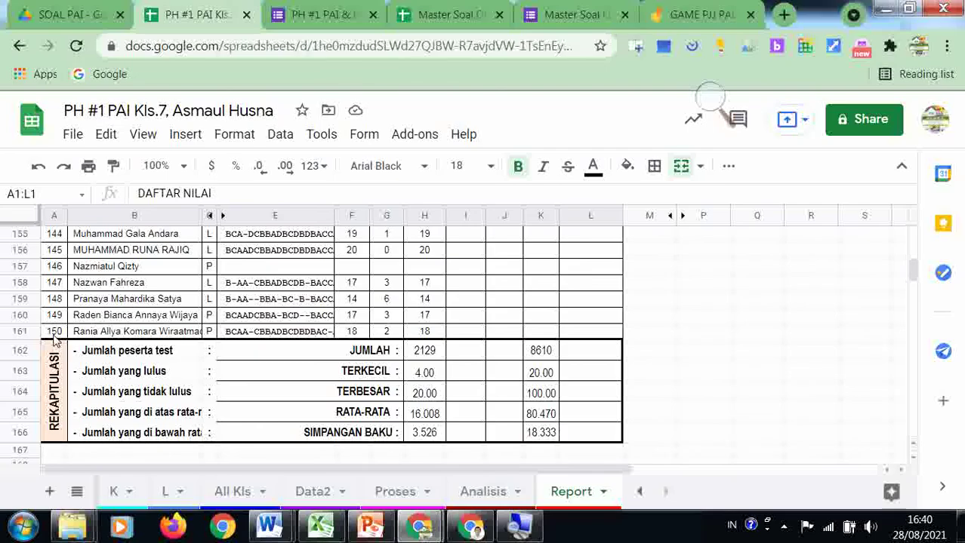
scroll(302, 339, "down", 4)
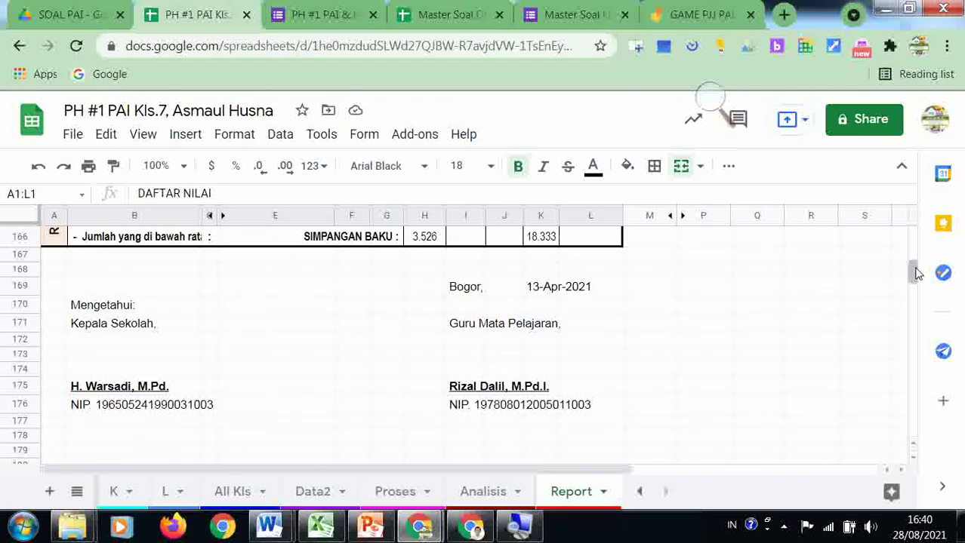
left_click_drag(912, 268, 917, 218)
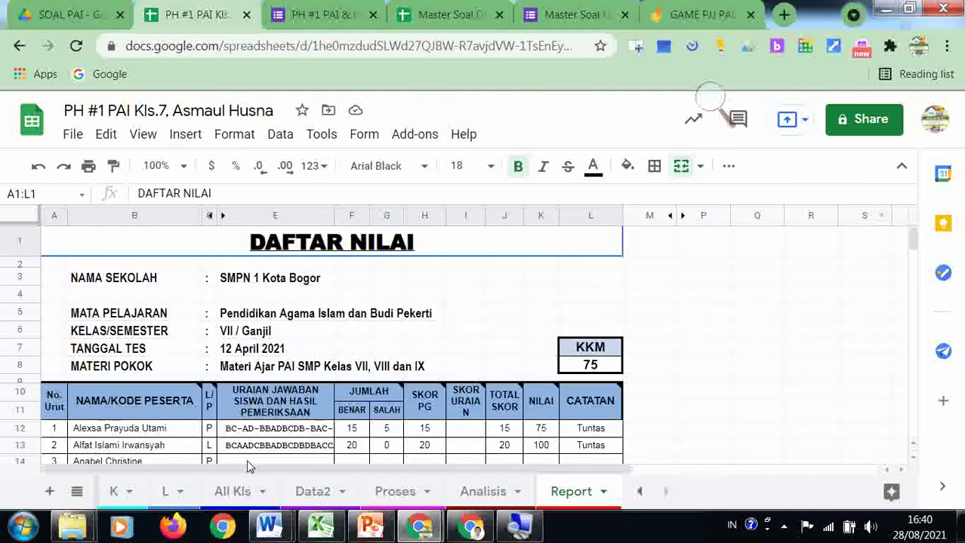
Examine the scores and completion status of students across classes in the All Kls sheet
left_click(640, 493)
left_click(639, 493)
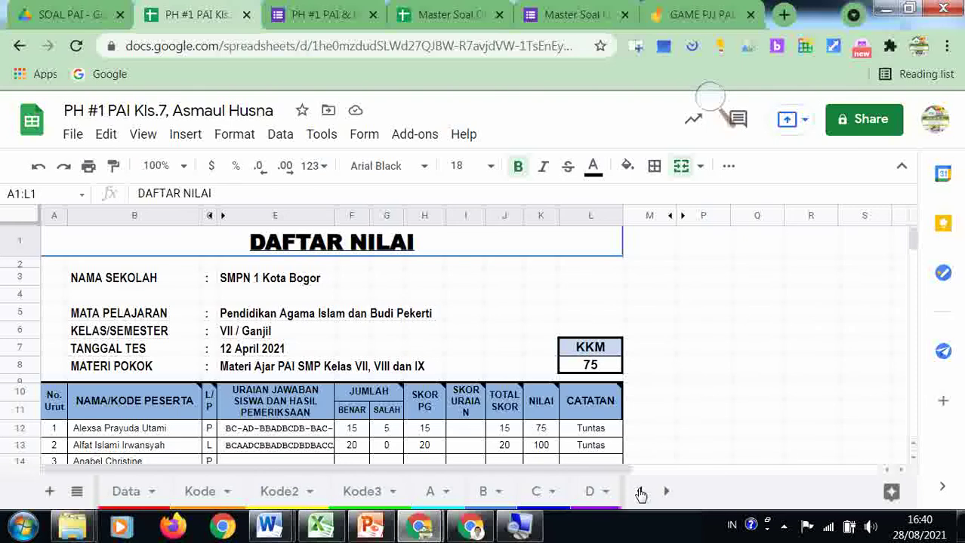
left_click(674, 493)
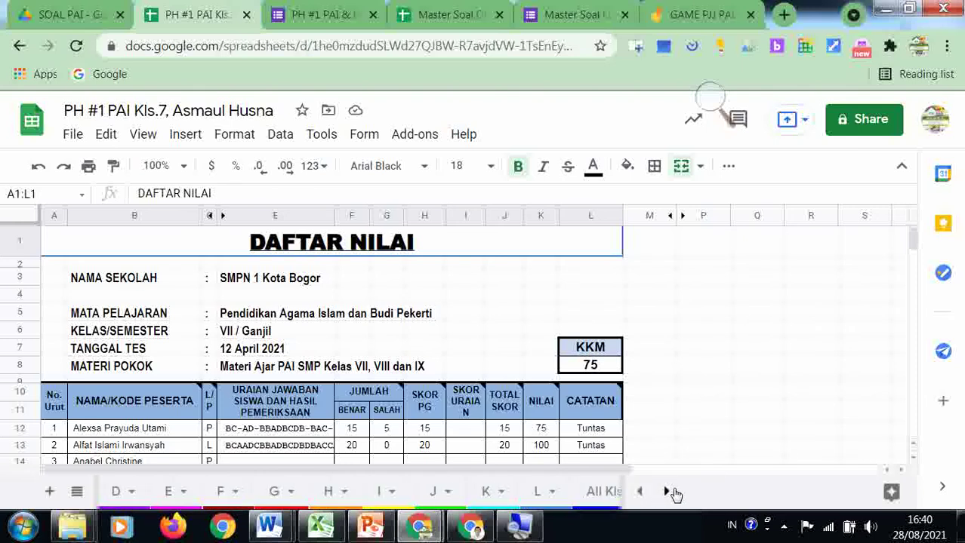
left_click(674, 493)
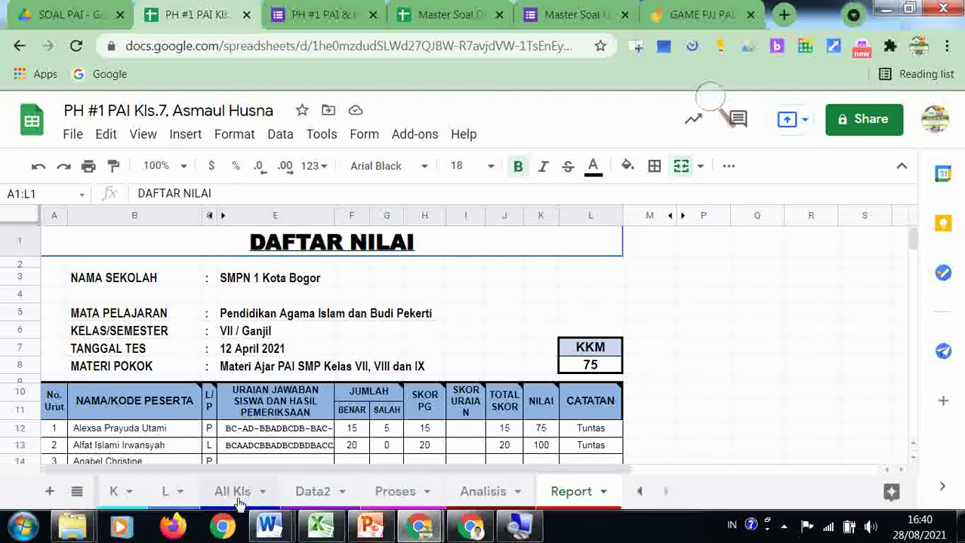
scroll(434, 387, "down", 10)
scroll(436, 385, "down", 3)
scroll(437, 384, "up", 11)
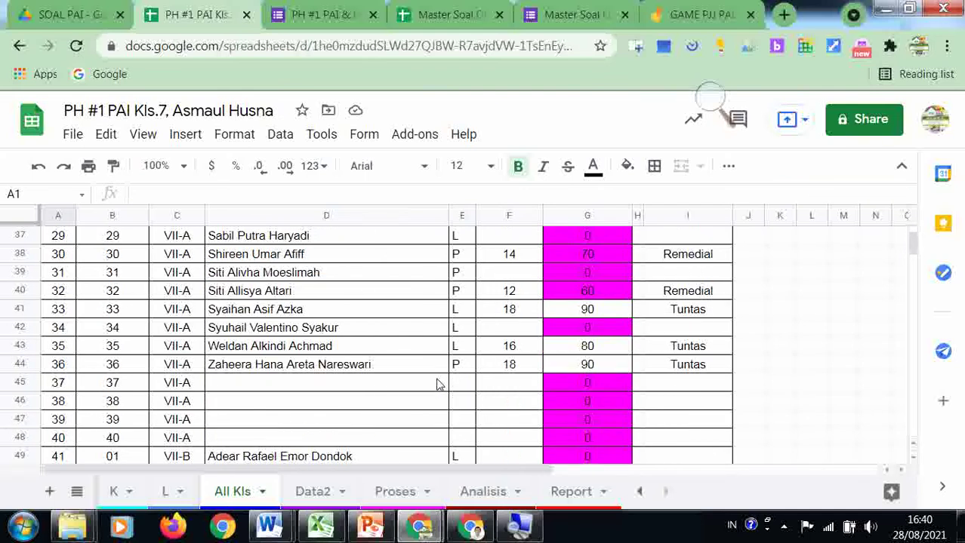
Review the general data header of the Data2 sheet and look at the spreadsheet's download formats, including Microsoft Excel (.xlsx)
left_click(332, 496)
scroll(466, 404, "up", 15)
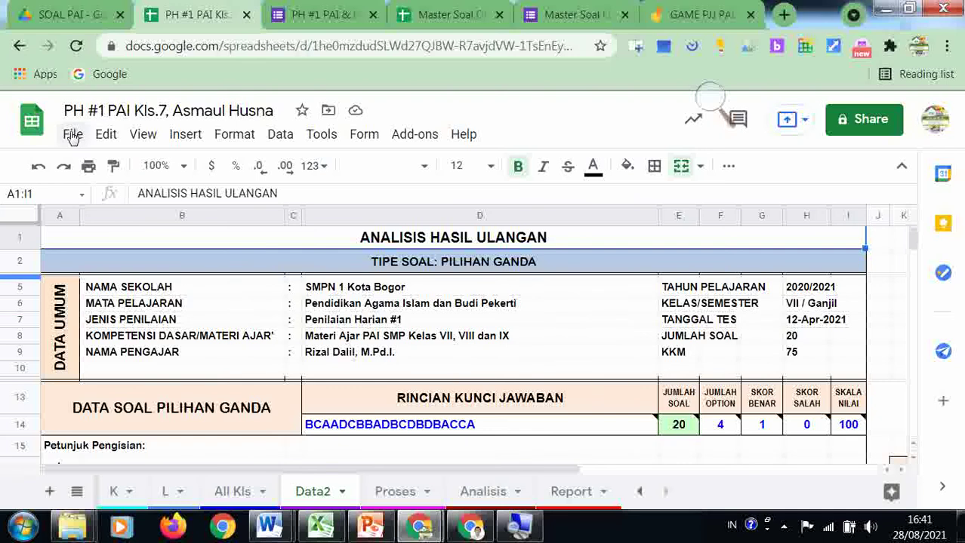
left_click(72, 136)
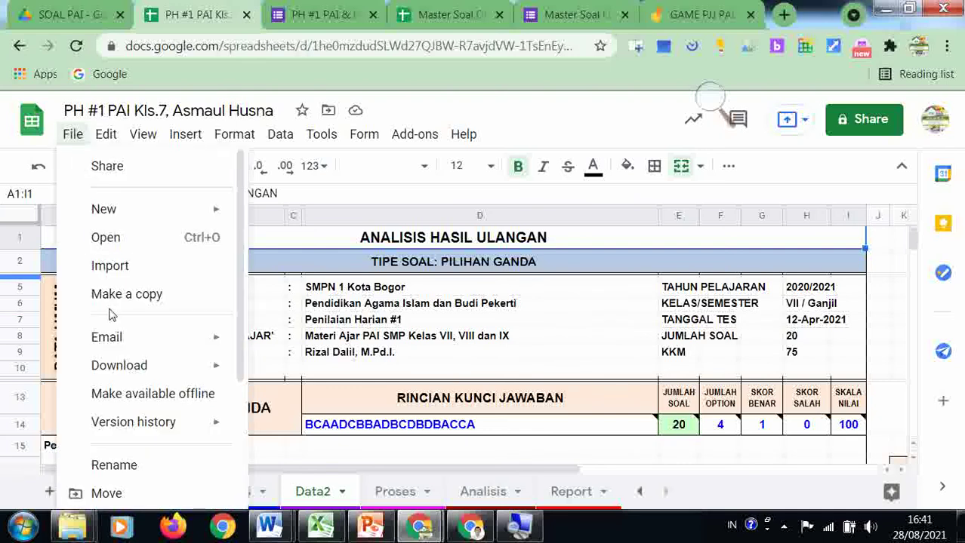
mouse_move(136, 379)
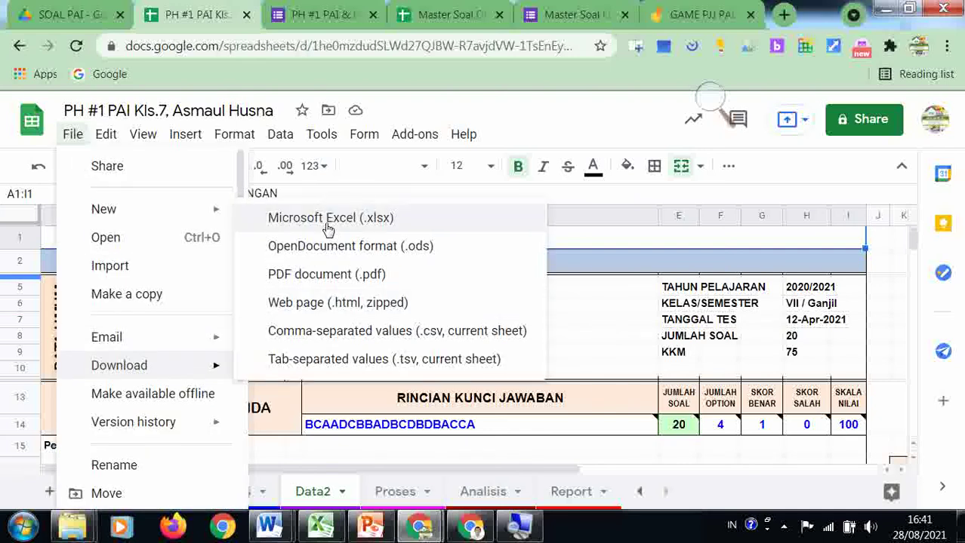
Switch to Google Drive and open the DAFTAR HADIR MURID folder in My Drive
left_click(463, 15)
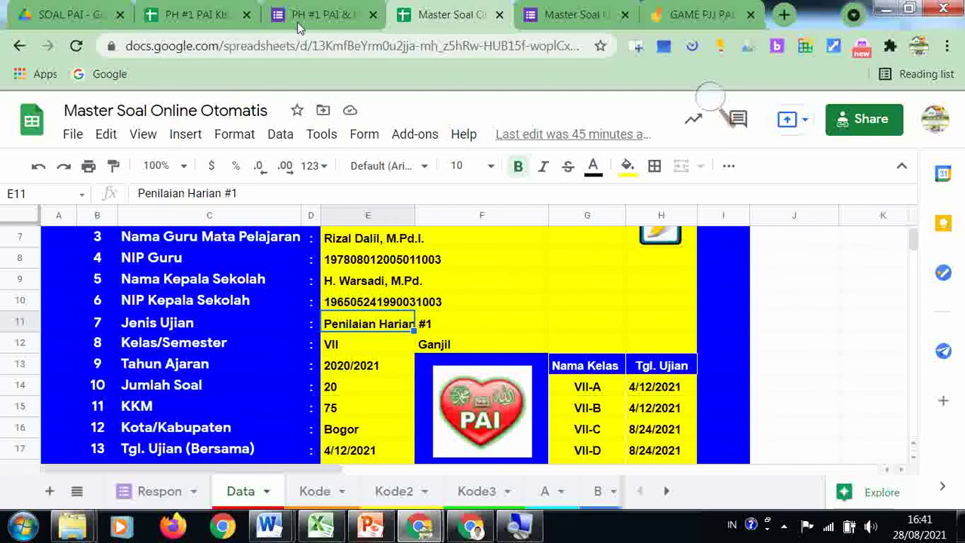
left_click(74, 23)
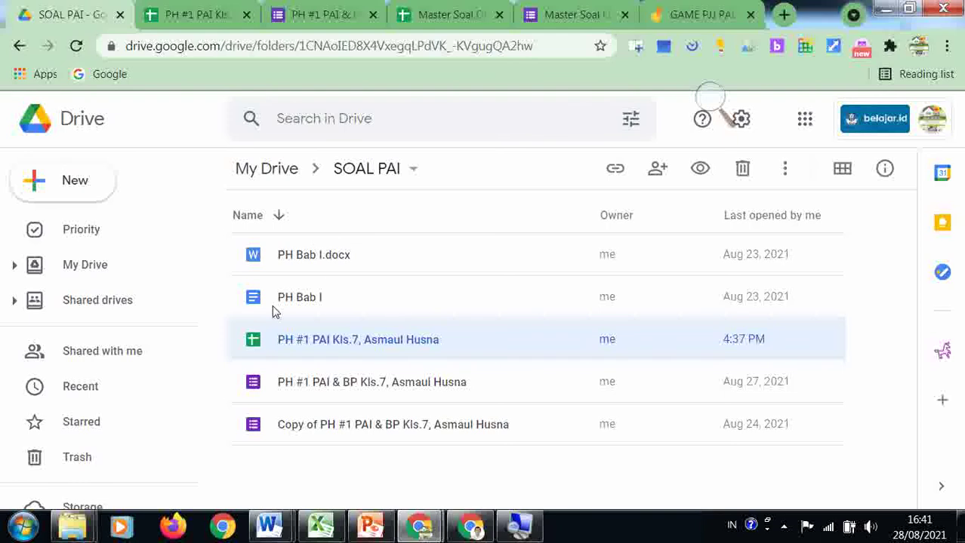
left_click(86, 266)
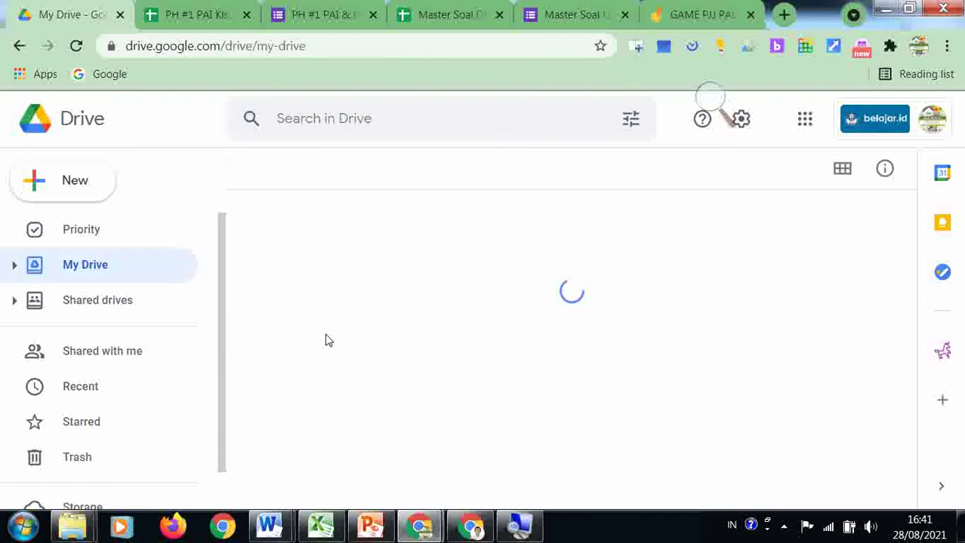
scroll(341, 348, "down", 5)
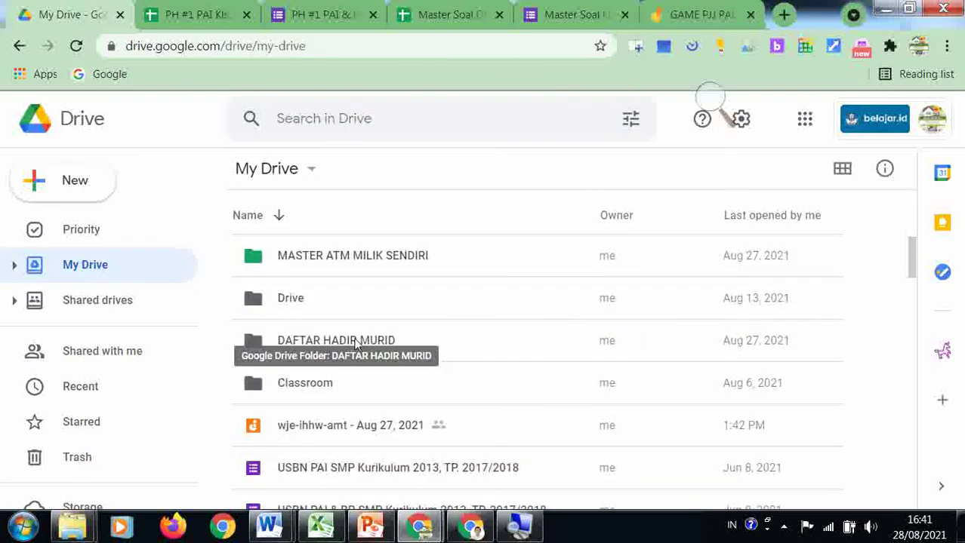
double_click(356, 344)
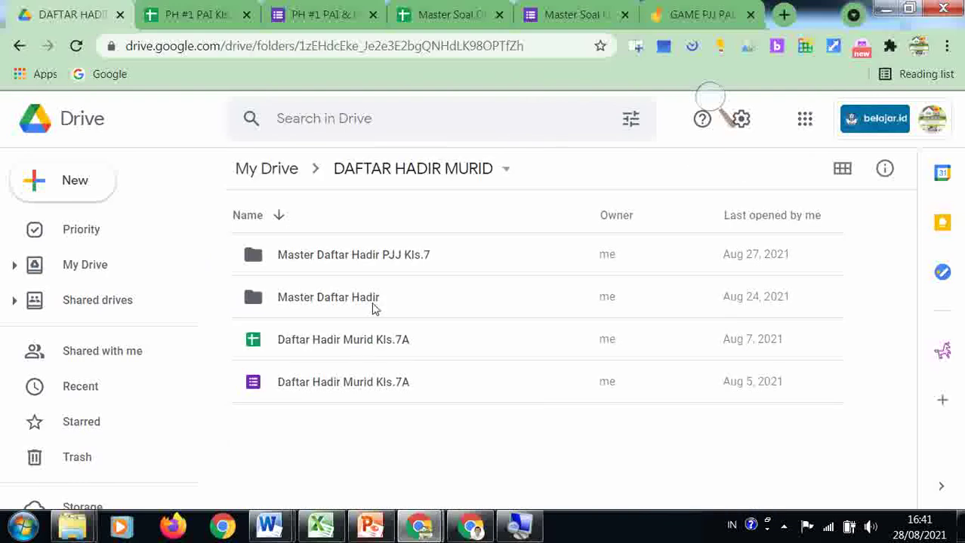
Open the Daftar Hadir PJJ PAI spreadsheet from the Master Daftar Hadir PJJ Kls.7 folder and review class A's columns through KETERANGAN
double_click(391, 260)
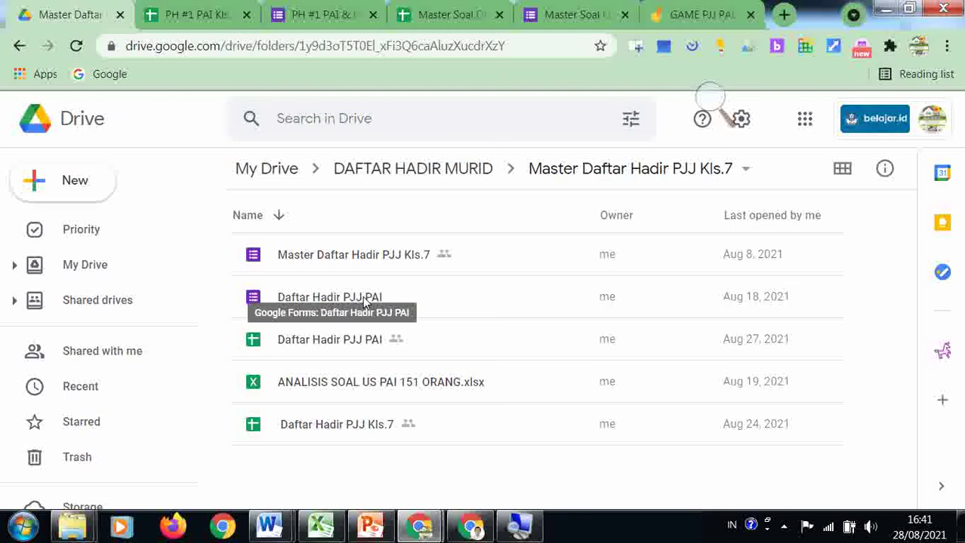
double_click(361, 344)
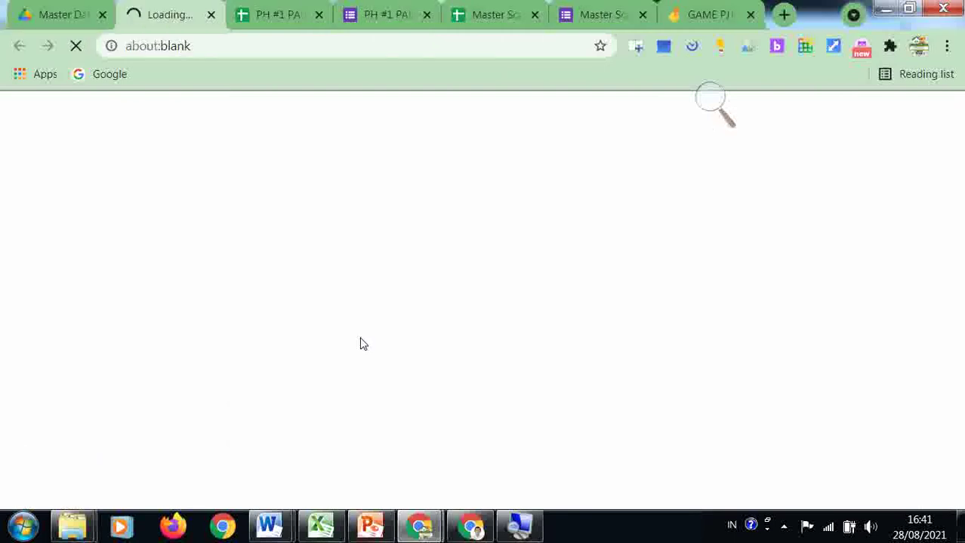
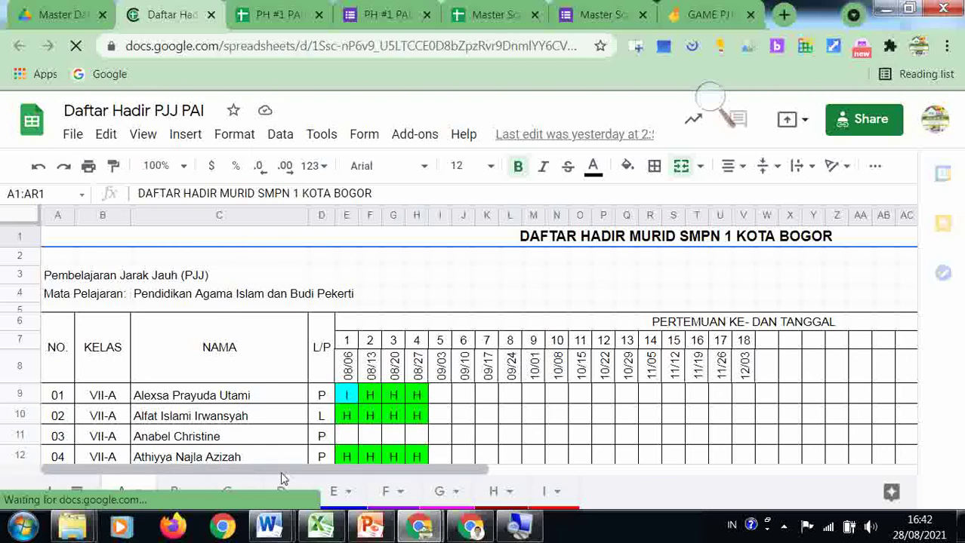
scroll(353, 489, "right", 8)
scroll(502, 489, "left", 5)
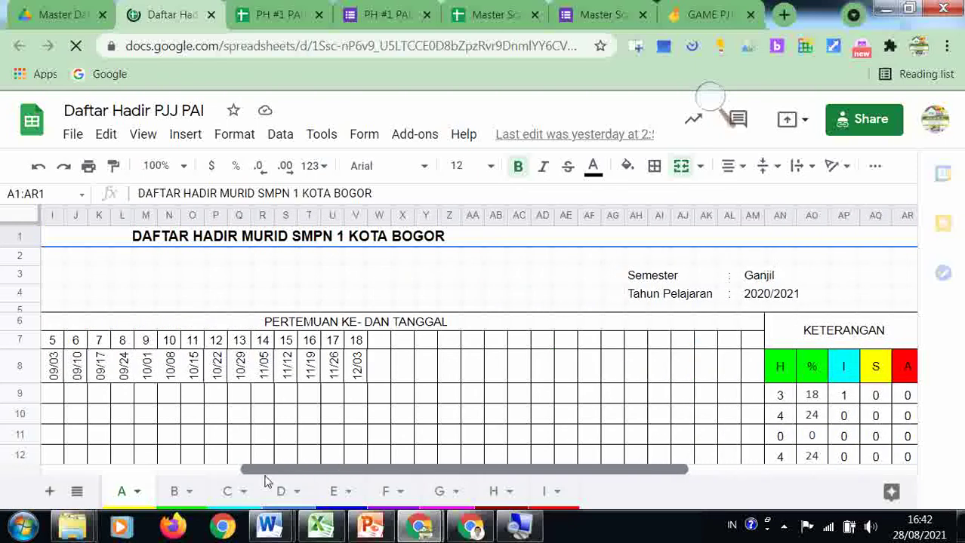
scroll(266, 481, "left", 5)
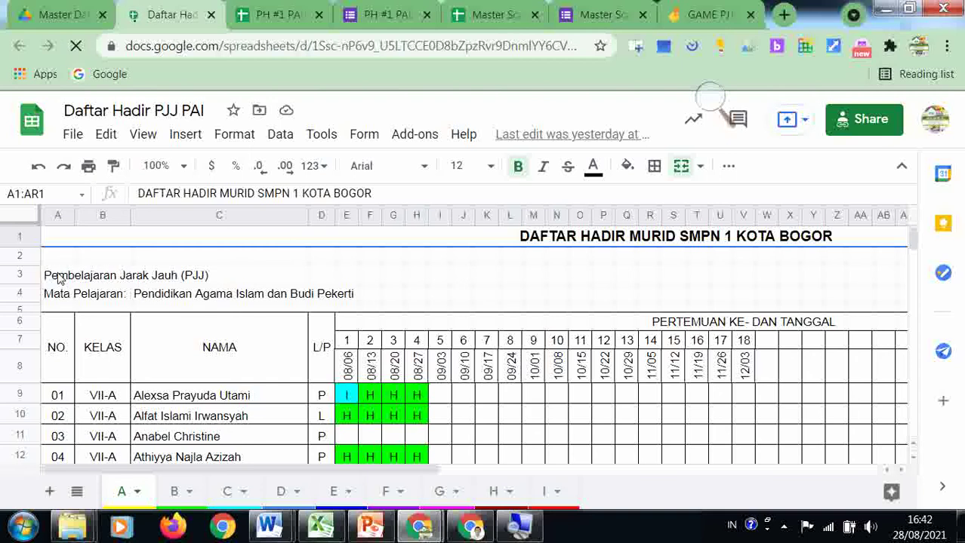
Look at the download formats available for the attendance spreadsheet without downloading it
left_click(74, 136)
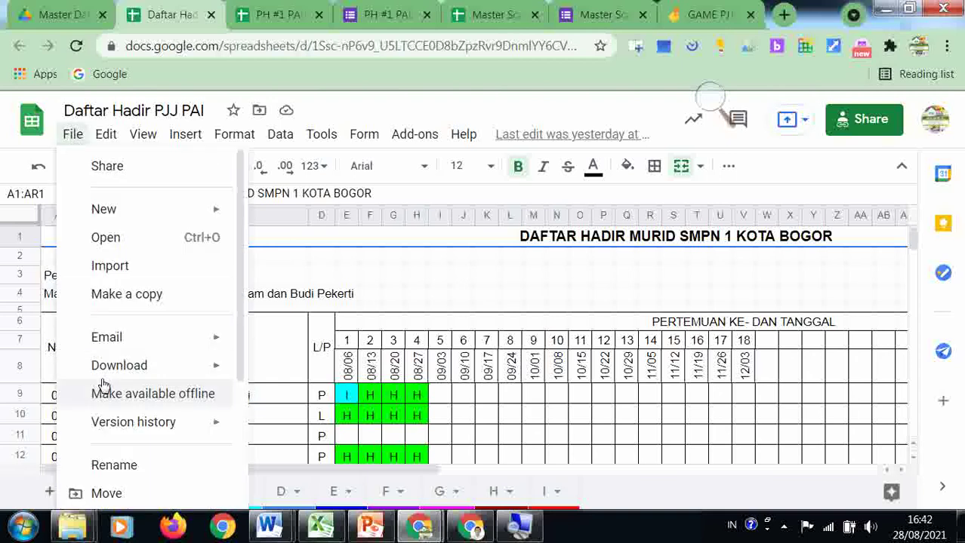
mouse_move(110, 365)
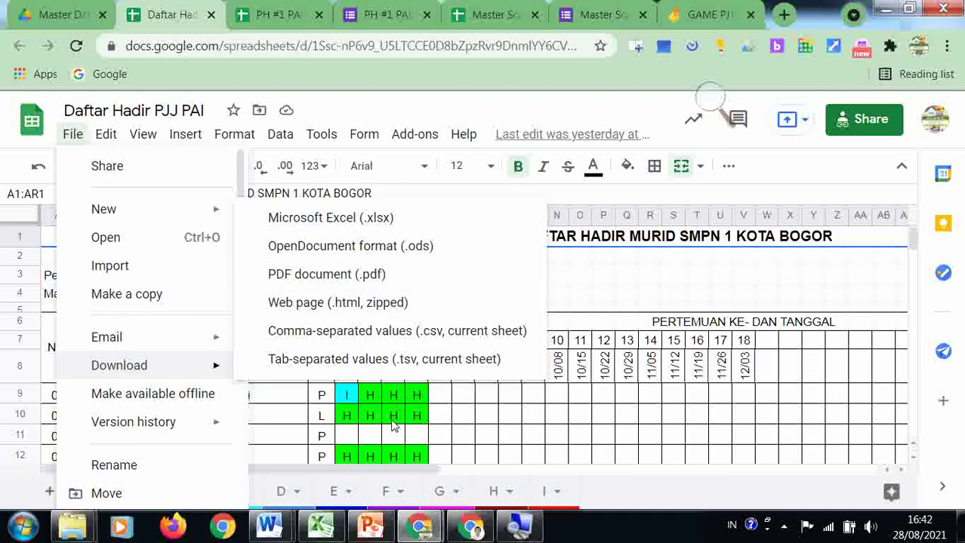
left_click(392, 424)
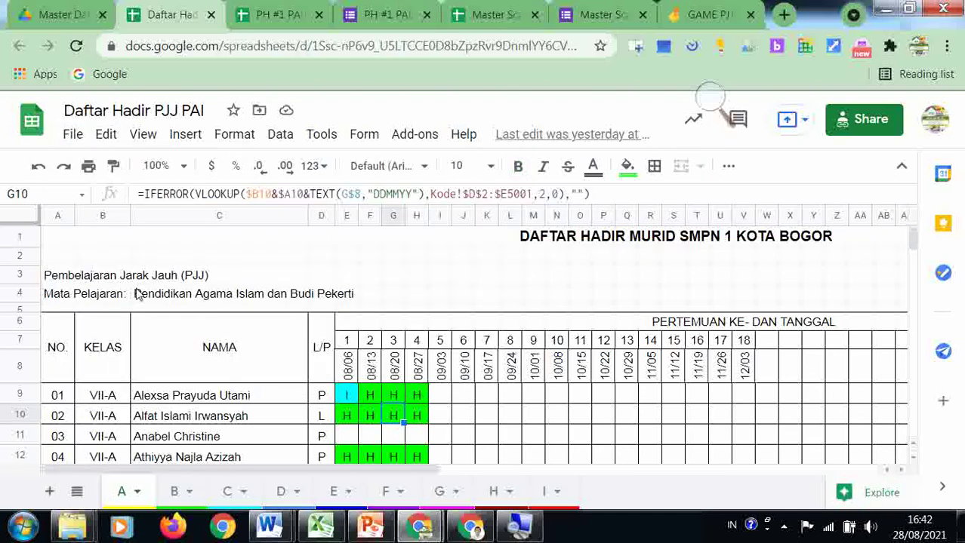
Copy the class VII-A attendance block A3:H44, from the Pembelajaran Jarak Jauh heading to student 36 and meeting 4
left_click(64, 277)
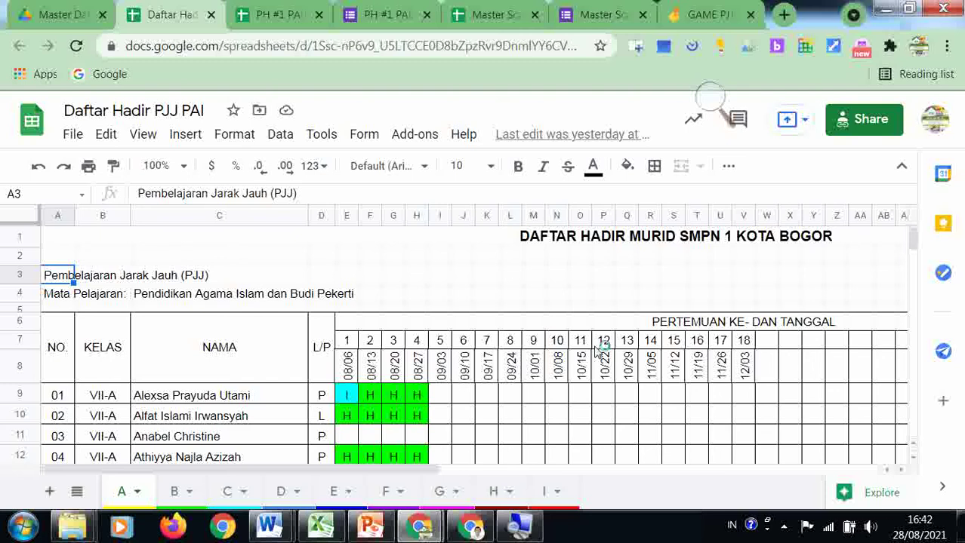
key("shift+Right")
key("shift+Right")
key("shift+Right")
key("shift+Right")
key("shift+Right")
key("shift+Right")
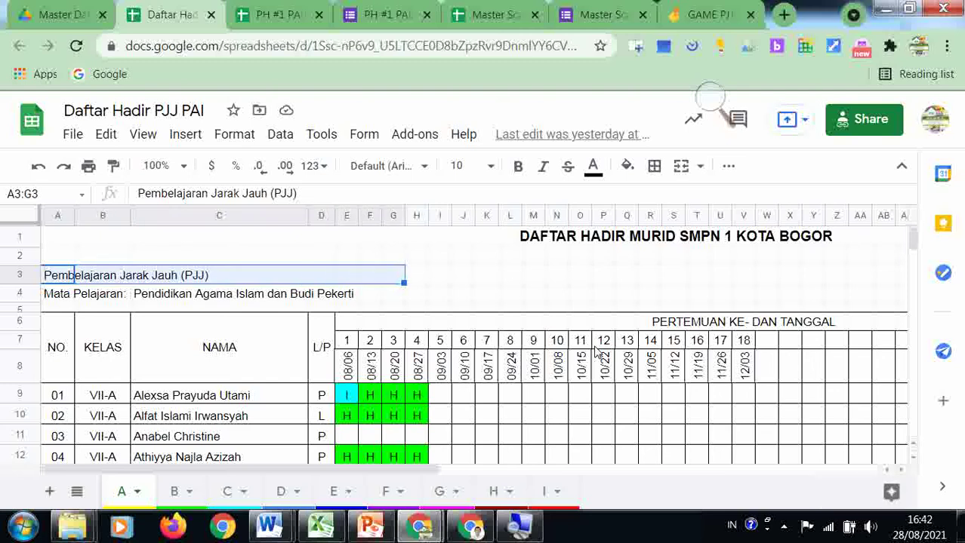
key("shift+Right")
key("shift+Down")
key("shift+Down")
key("shift+Down")
key("shift+Down")
key("shift+Down")
key("shift+Down")
key("shift+Down")
key("shift+Down")
key("shift+Down")
key("shift+Down")
key("shift+Down")
key("shift+Down")
key("shift+Down")
key("shift+Down")
key("shift+Down")
key("shift+Down")
key("shift+Down")
key("shift+Down")
key("shift+Down")
key("shift+Down")
key("shift+Down")
key("shift+Down")
key("shift+Down")
key("shift+Down")
key("shift+Down")
key("shift+Down")
key("shift+Down")
key("shift+Down")
key("shift+Down")
key("shift+Down")
key("shift+Down")
key("shift+Down")
key("shift+Down")
key("shift+Down")
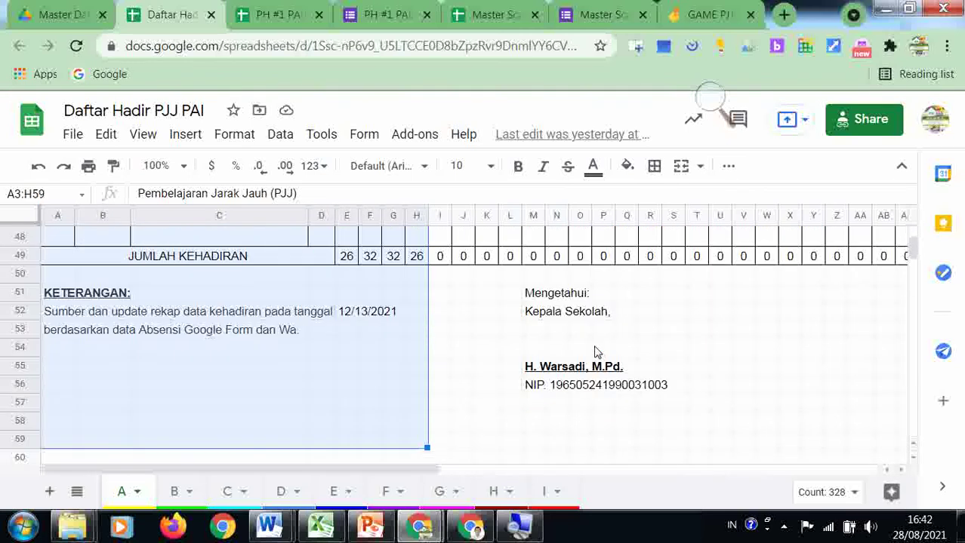
key("shift+Up")
key("shift+Up")
key("shift+Up")
key("shift+Up")
key("shift+Up")
key("shift+Up")
key("shift+Up")
key("shift+Up")
key("shift+Up")
key("shift+Up")
key("shift+Up")
key("shift+Up")
key("shift+Up")
key("shift+Up")
key("shift+Up")
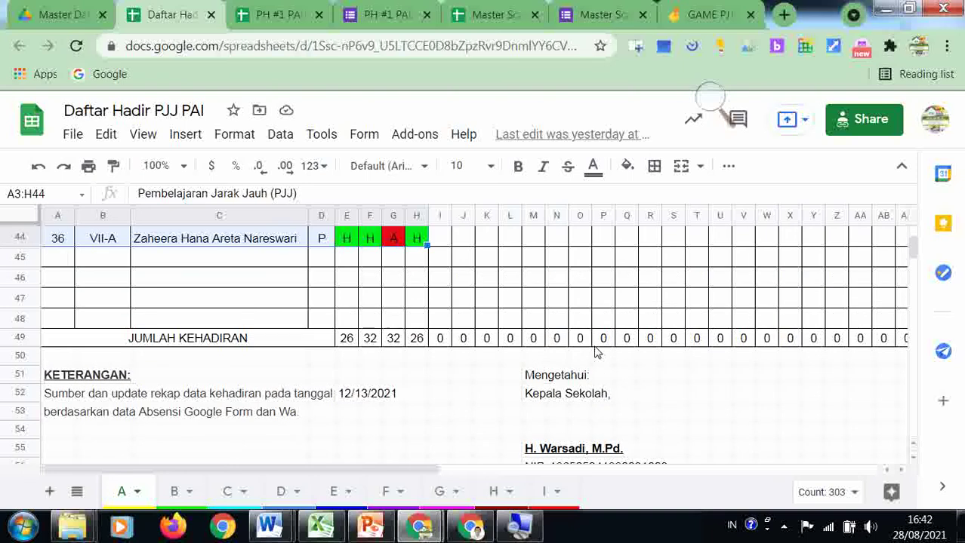
key("shift+Down")
key("shift+Up")
key("ctrl+c")
scroll(481, 402, "up", 10)
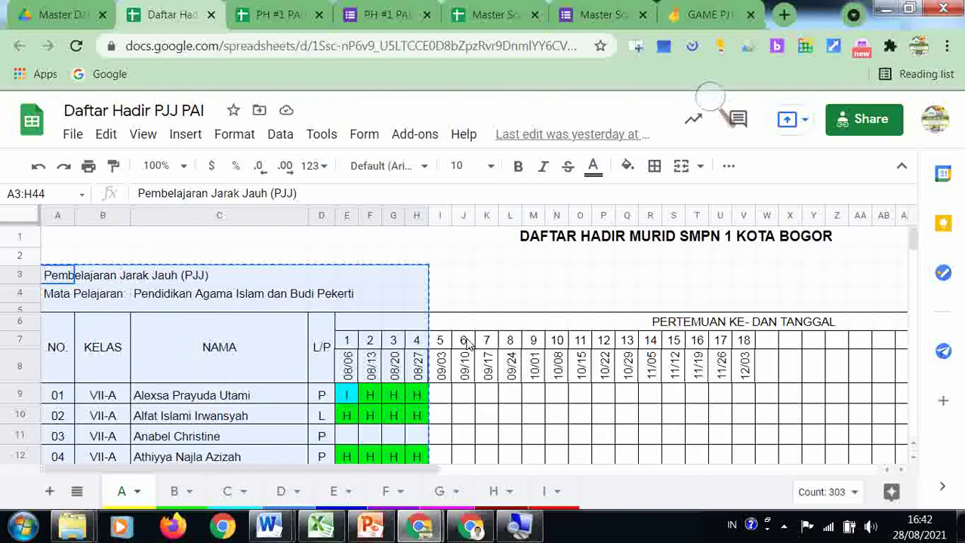
Switch to Microsoft Excel and open the recent workbook rekap absensi harian
left_click(320, 527)
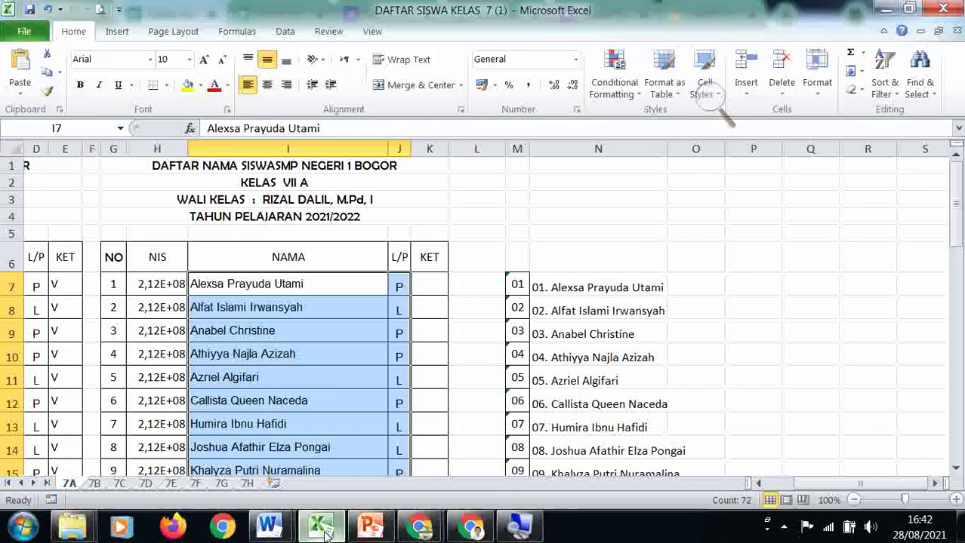
left_click(24, 31)
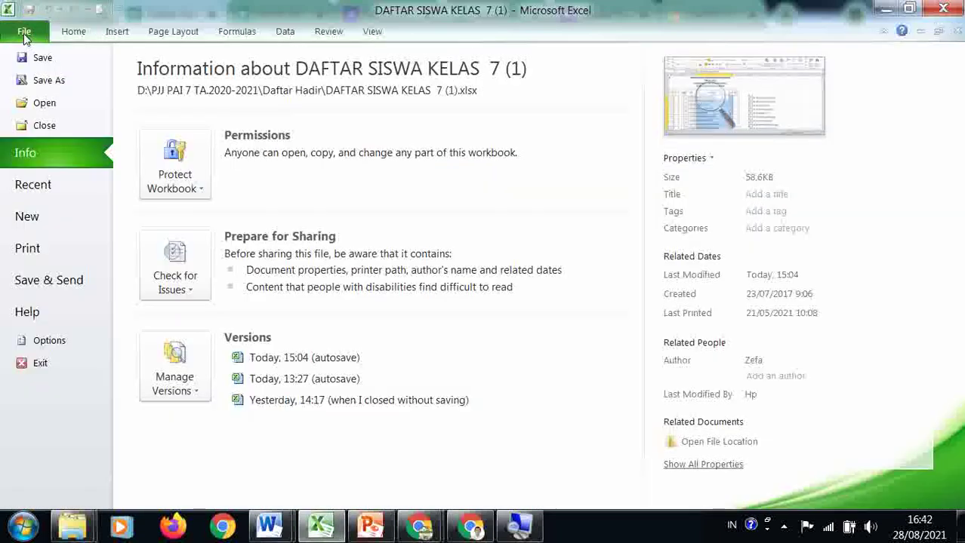
left_click(42, 181)
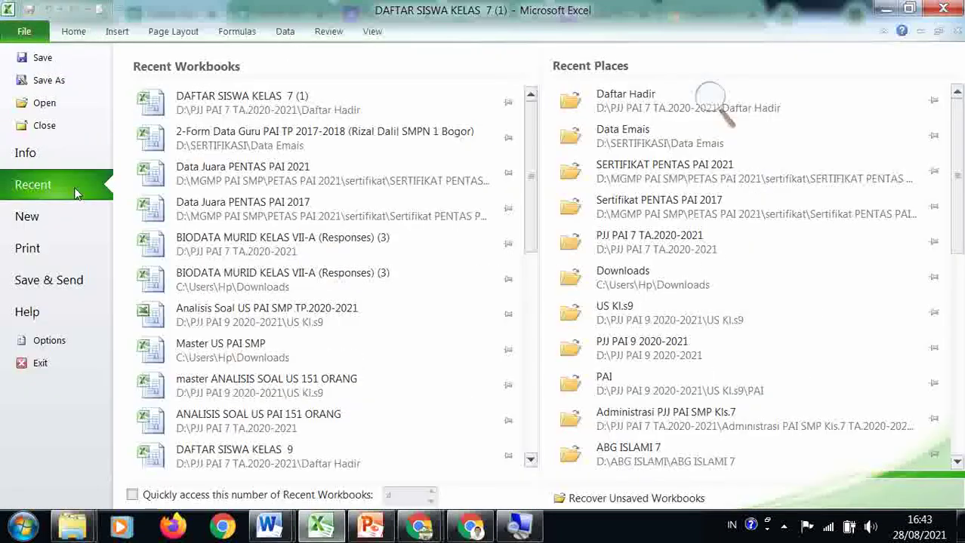
scroll(329, 366, "down", 1)
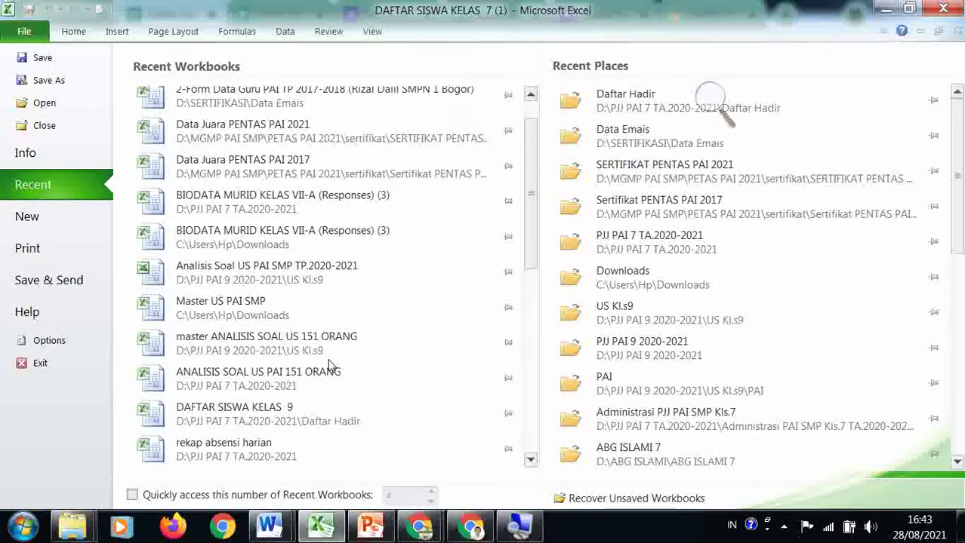
scroll(329, 366, "down", 1)
left_click(318, 403)
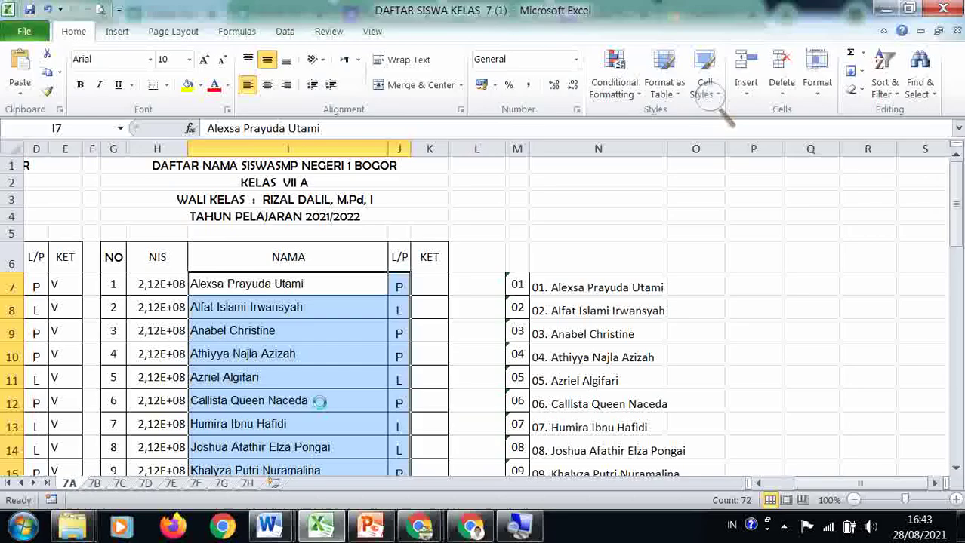
Paste the copied attendance block at cell A487 of Sheet1, below the existing VII-A recap, and check its header rows
scroll(377, 375, "down", 9)
scroll(2, 326, "up", 1)
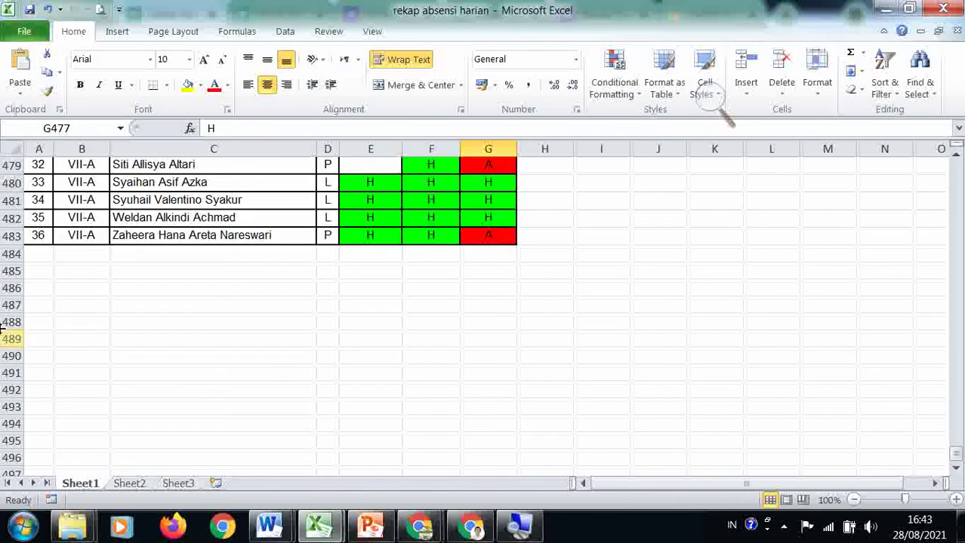
left_click(41, 303)
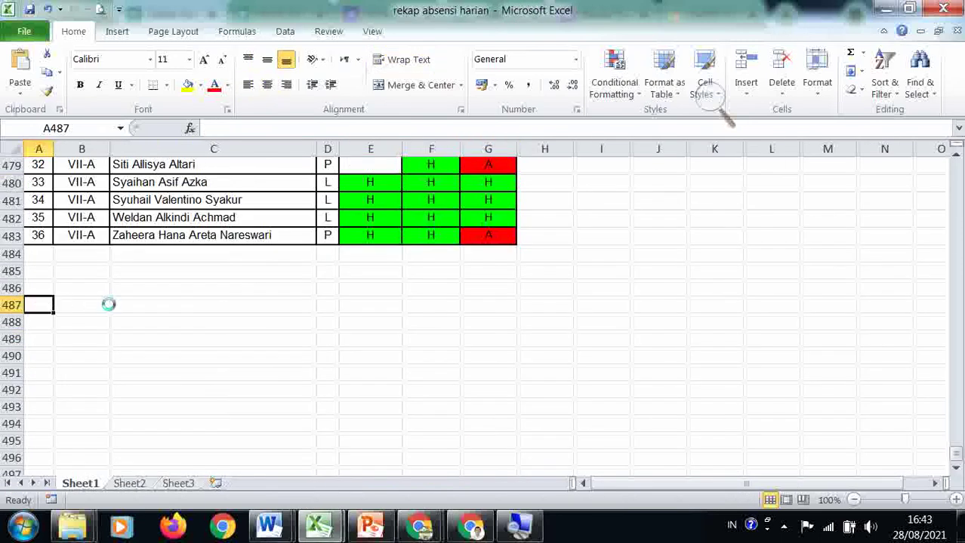
key("ctrl+v")
scroll(189, 317, "down", 2)
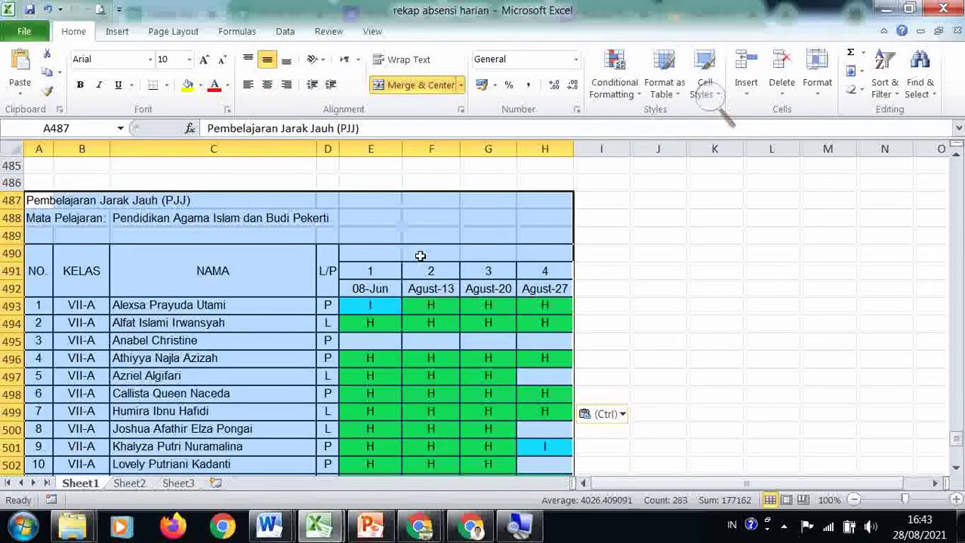
left_click(361, 254)
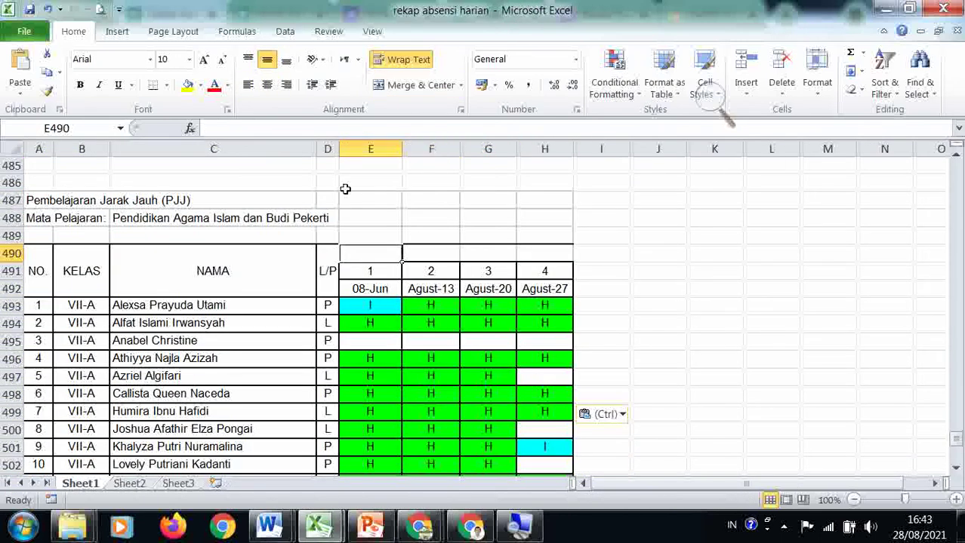
left_click(59, 294)
scroll(68, 302, "down", 1)
scroll(73, 305, "up", 1)
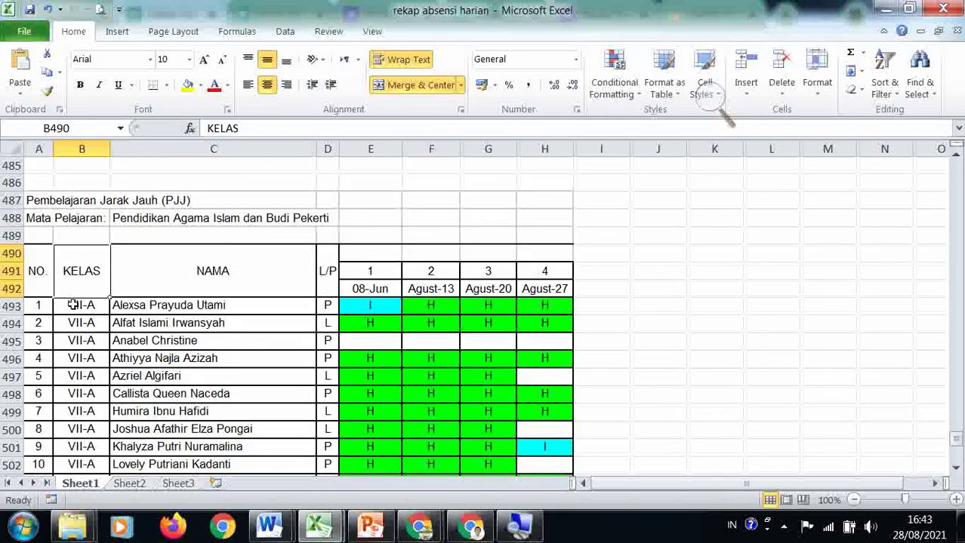
Copy the whole pasted VII-A attendance block that starts at A487, covering columns A to H
left_click_drag(19, 200, 546, 425)
scroll(548, 425, "up", 6)
scroll(544, 427, "up", 6)
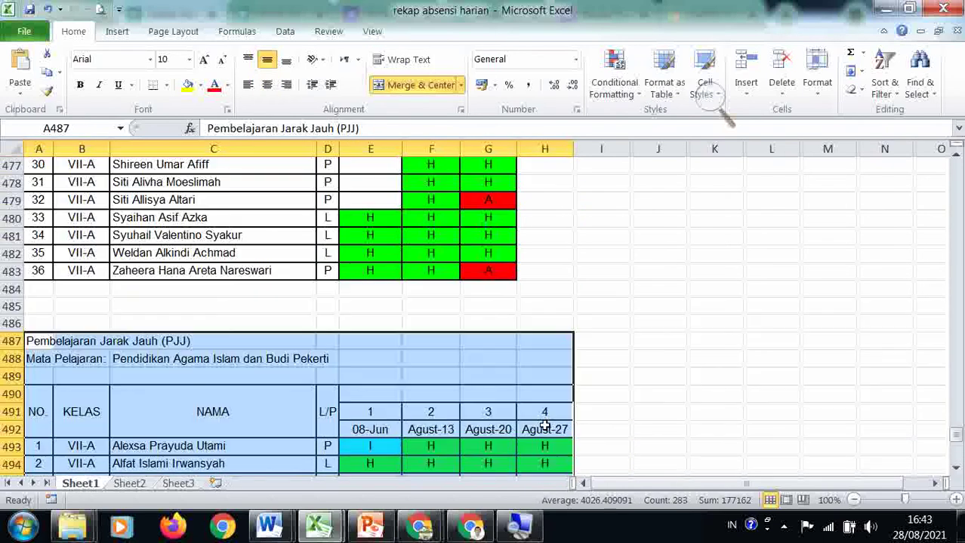
key("ctrl+c")
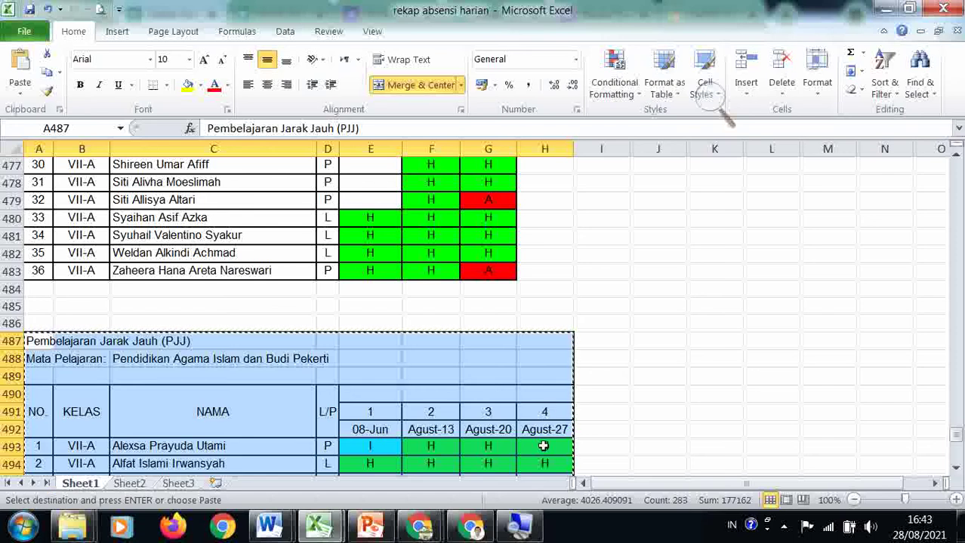
Switch to the Chrome window with the Daftar Hadir PJJ PAI spreadsheet and search for "wa web" in a new tab
left_click(428, 531)
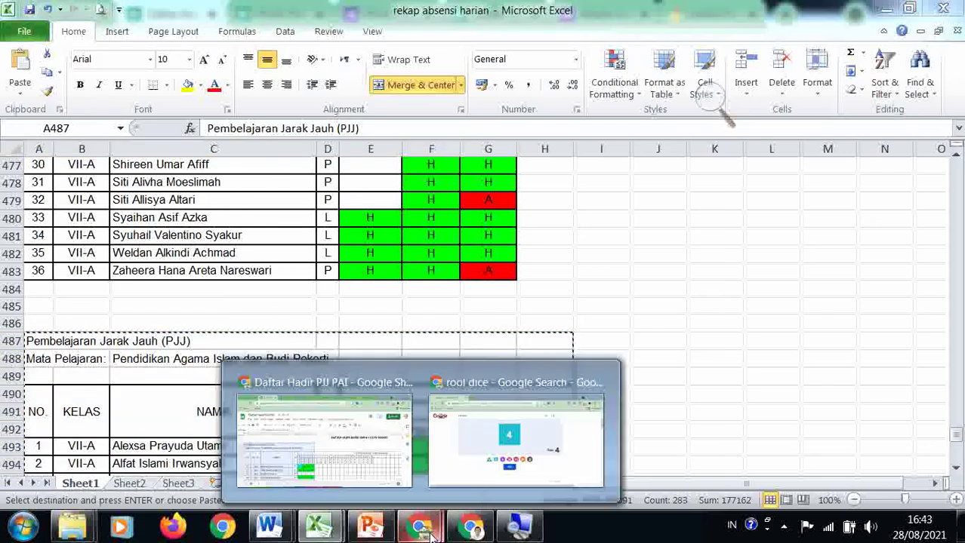
left_click(379, 462)
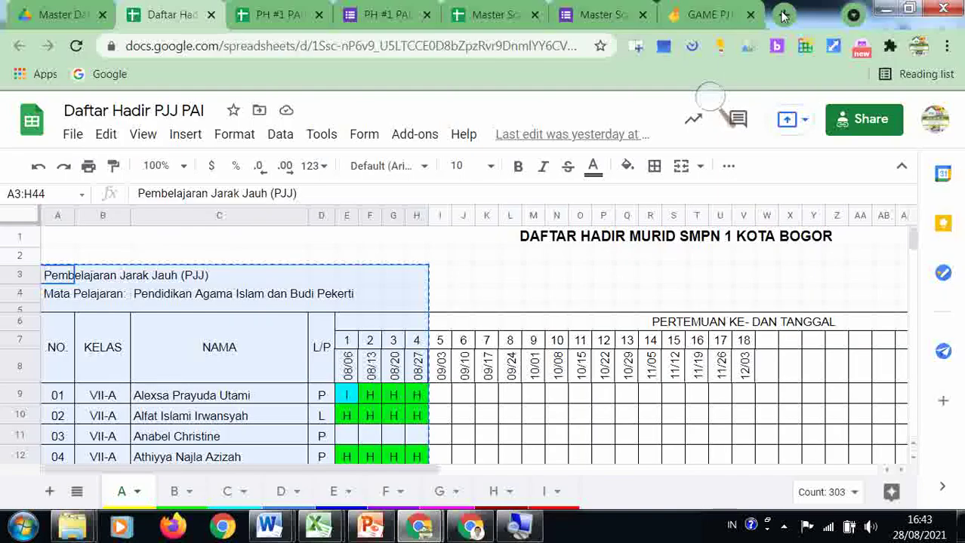
left_click(784, 15)
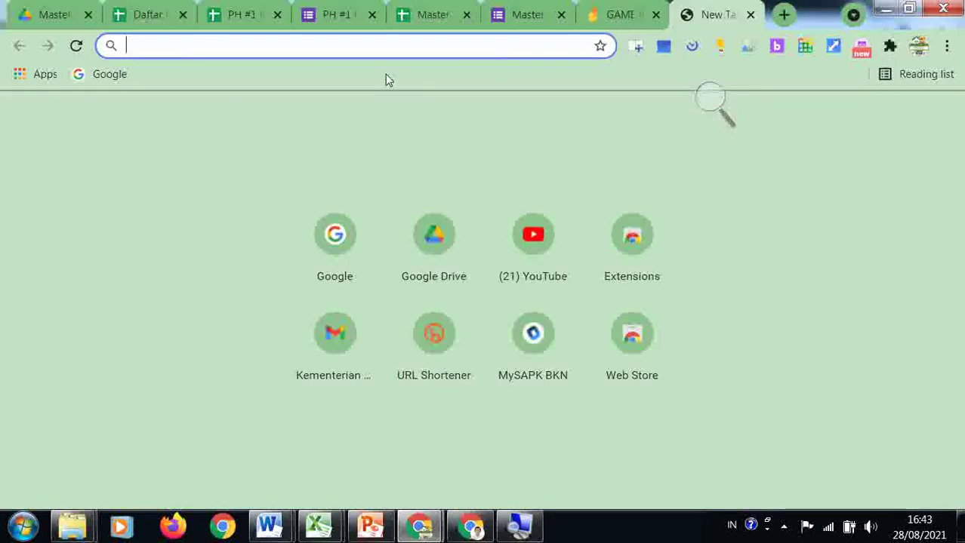
type("wa")
type("web")
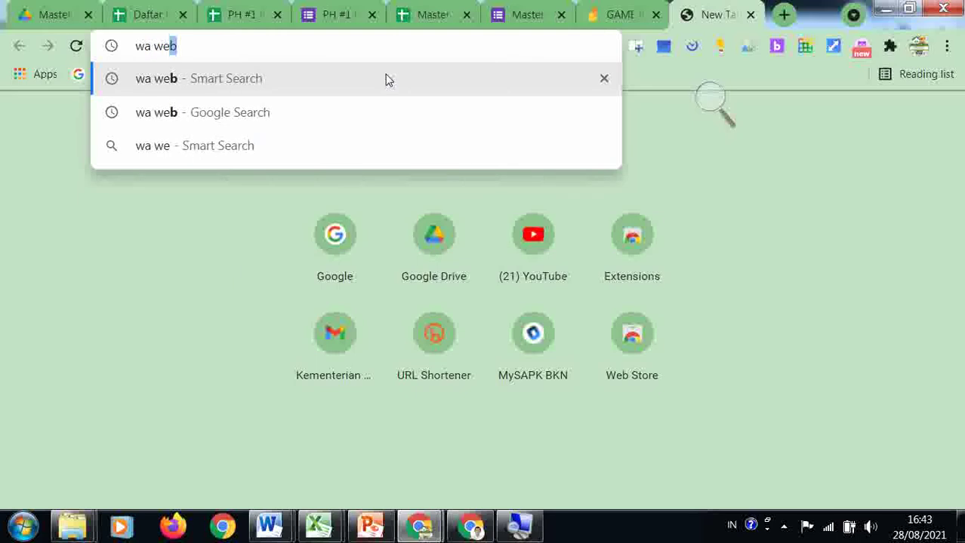
key("Return")
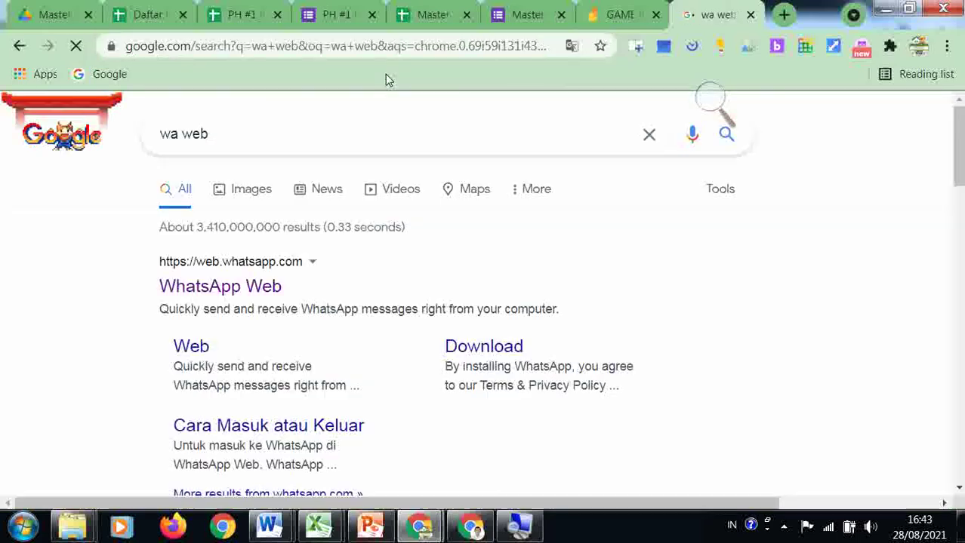
Open WhatsApp Web from the search results
left_click(216, 286)
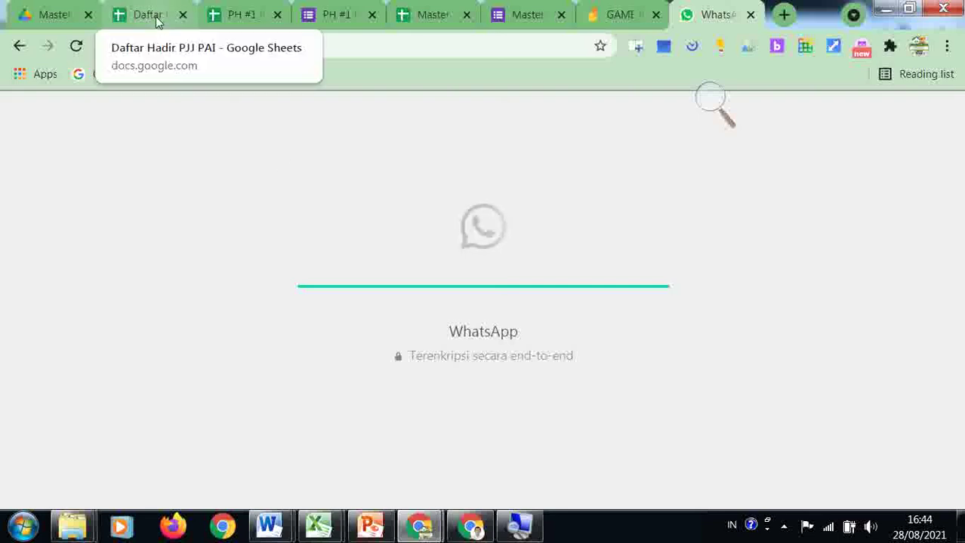
Examine the forms and spreadsheets in the ATM GOOGLE FORM Drive folder in the other browser window
left_click(54, 15)
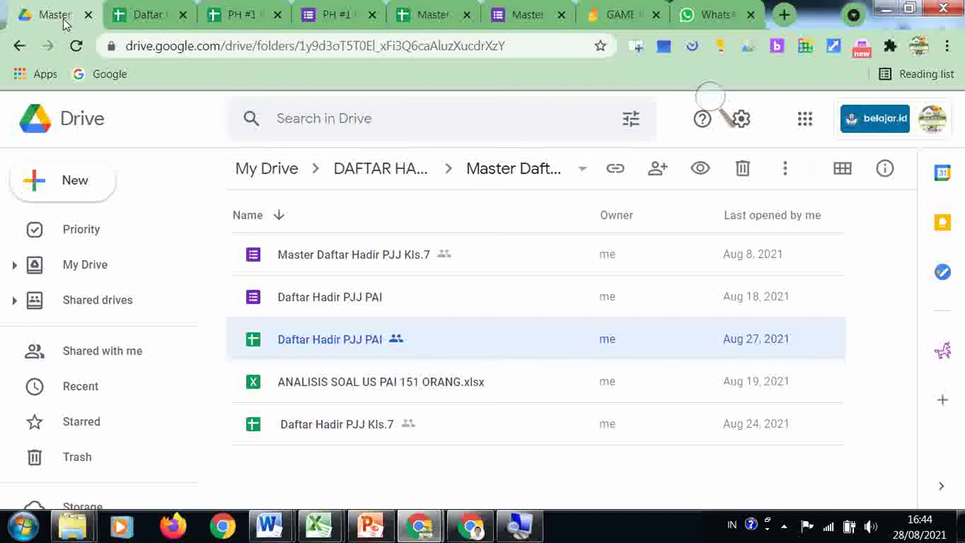
left_click(471, 526)
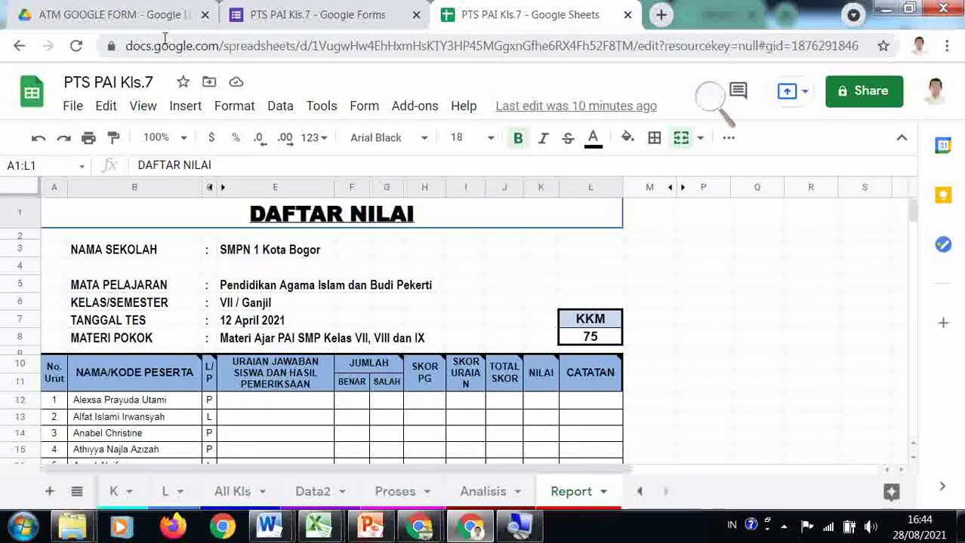
left_click(187, 15)
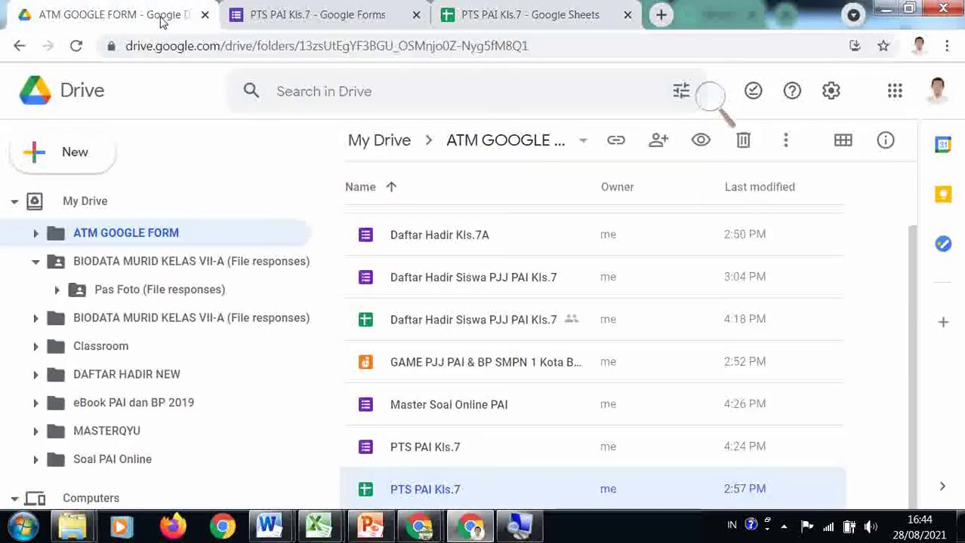
left_click(455, 371)
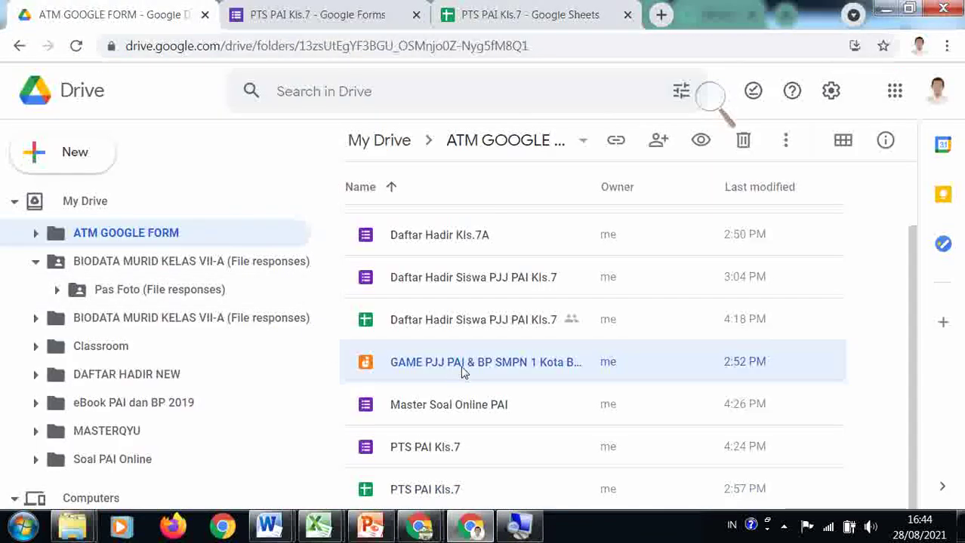
scroll(462, 371, "up", 1)
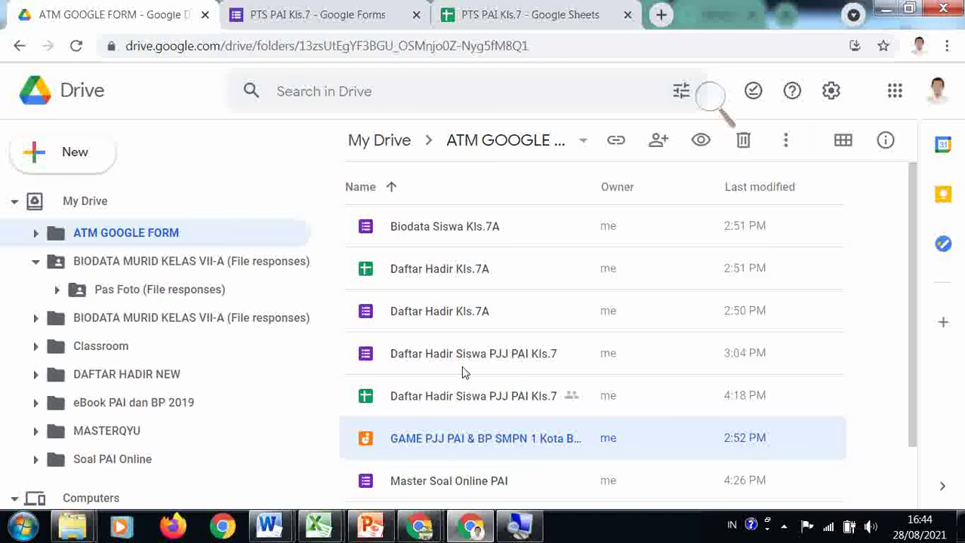
left_click(486, 235)
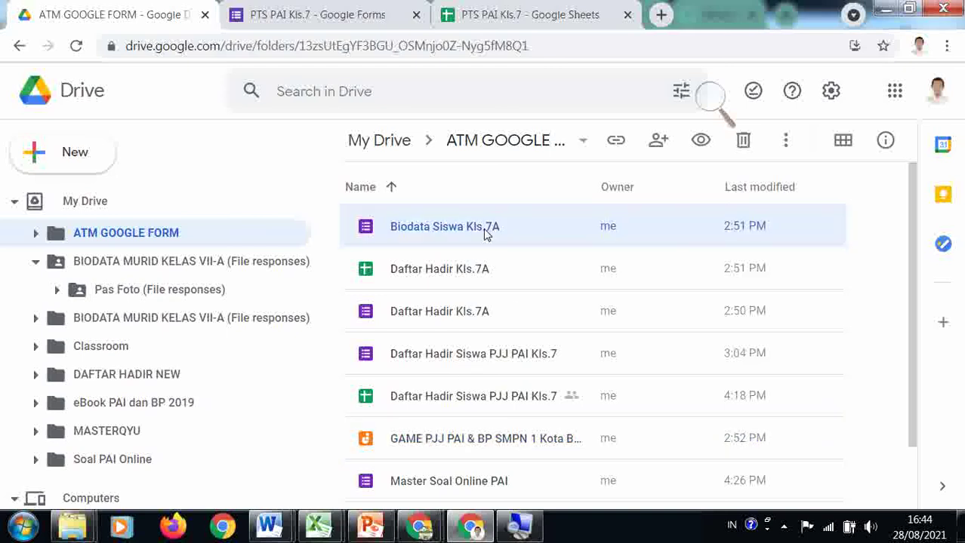
scroll(496, 264, "down", 1)
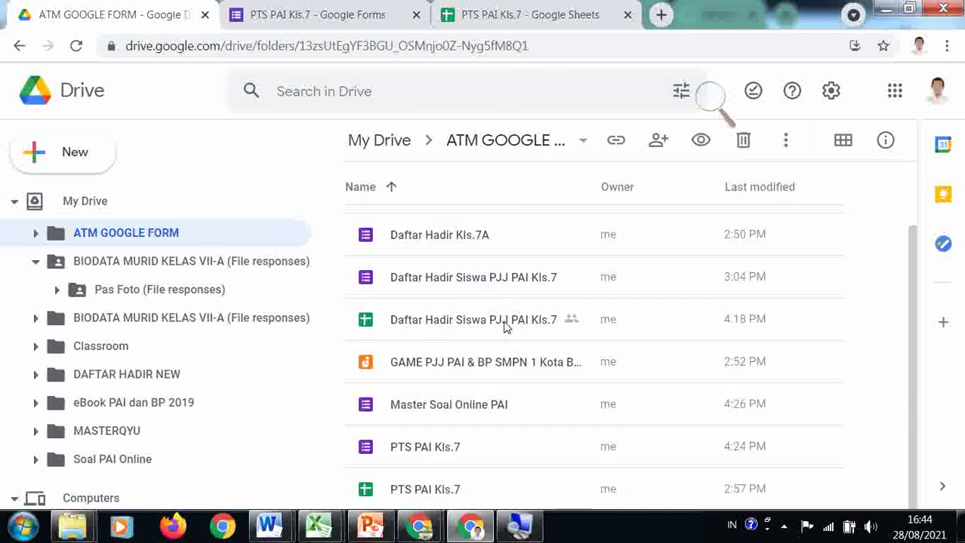
scroll(528, 344, "up", 1)
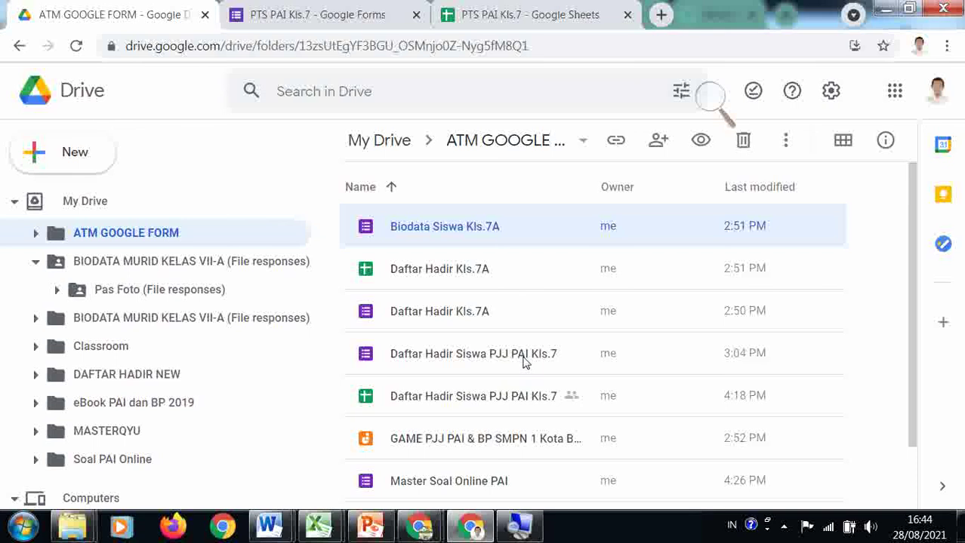
left_click(526, 363)
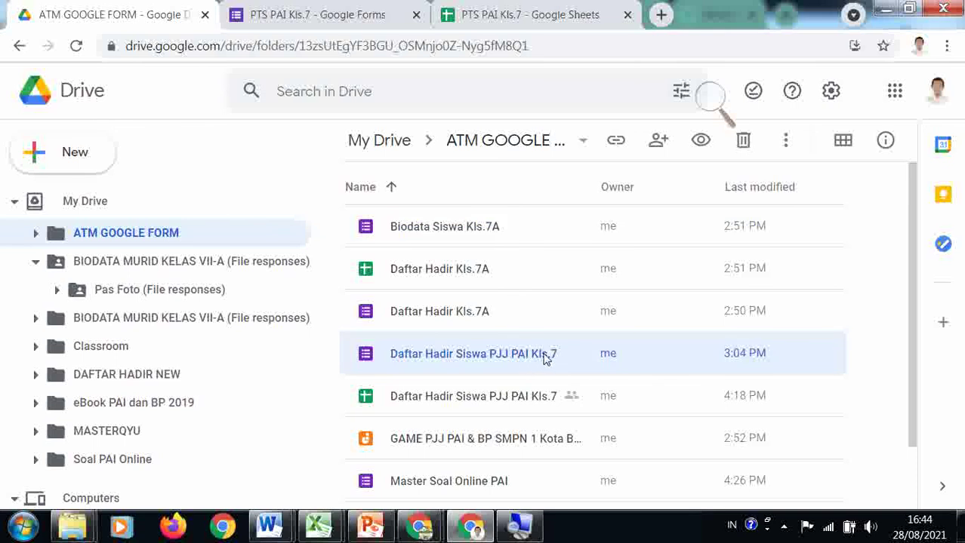
Open the Biodata Siswa Kls.7A form without restoring its upload folder, and close the PTS PAI Kls.7 form and spreadsheet
left_click(471, 228)
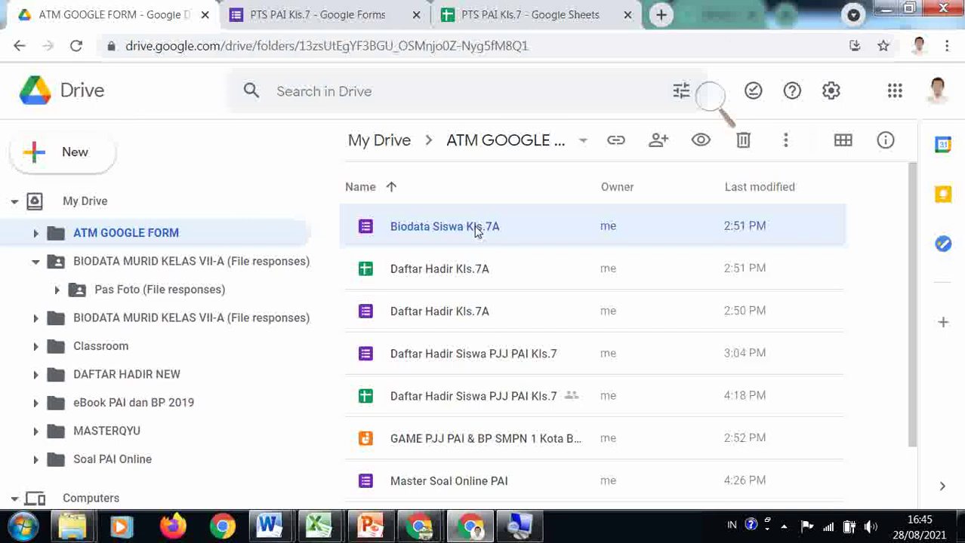
double_click(475, 230)
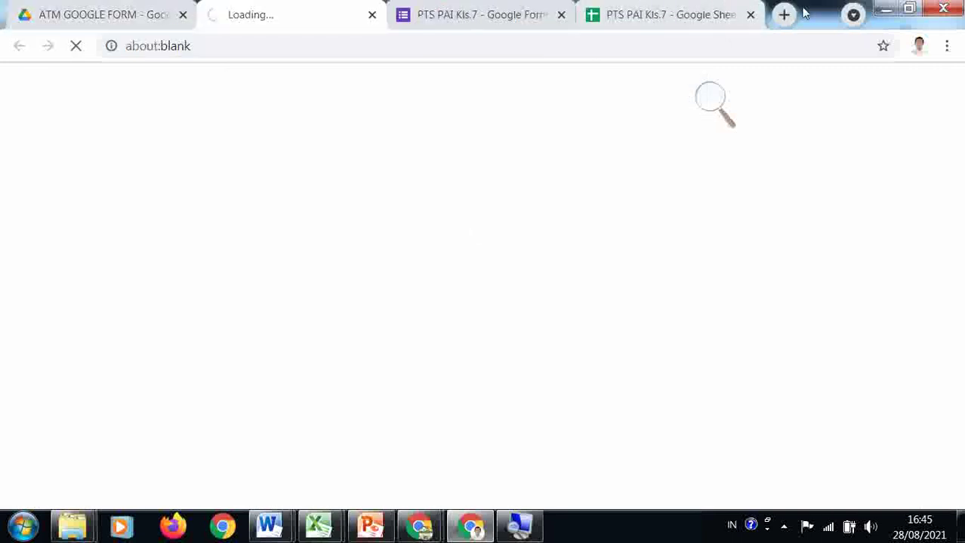
left_click(751, 15)
left_click(626, 15)
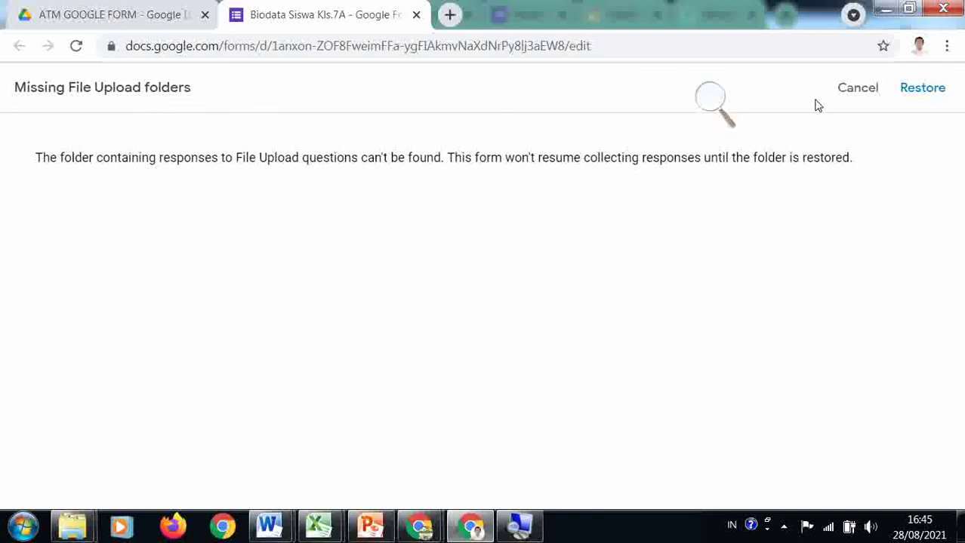
left_click(865, 89)
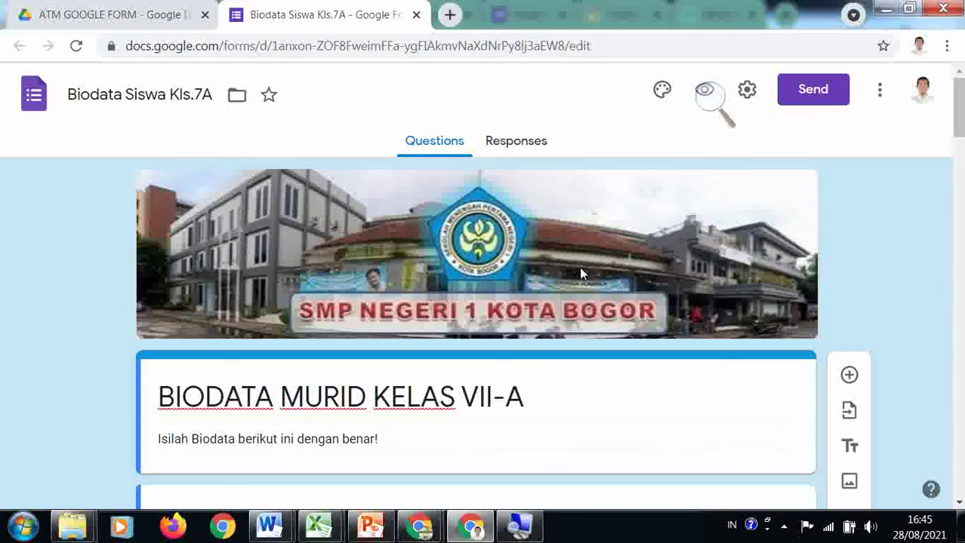
Review the form's questions and examine the file type, file count and file size settings of the Pas Foto upload question
scroll(581, 274, "down", 15)
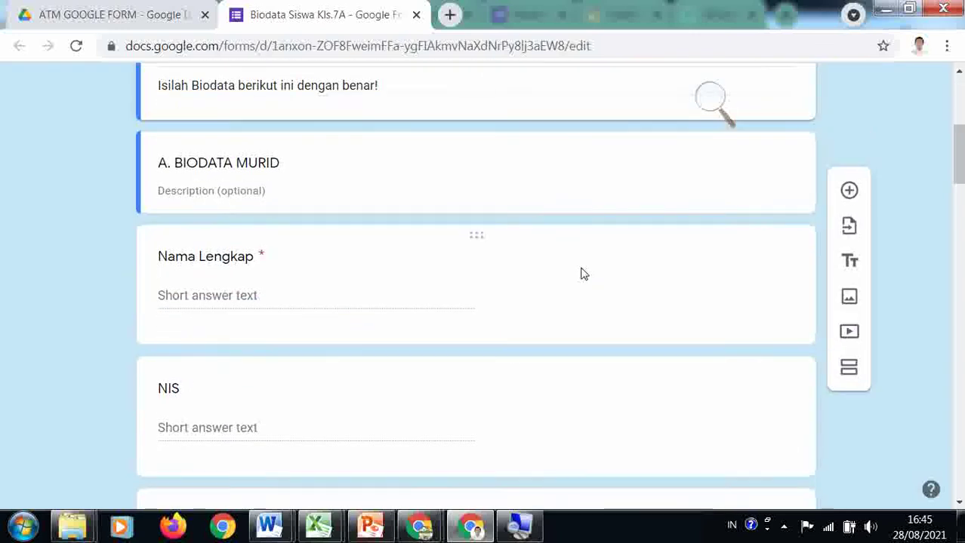
scroll(586, 274, "down", 10)
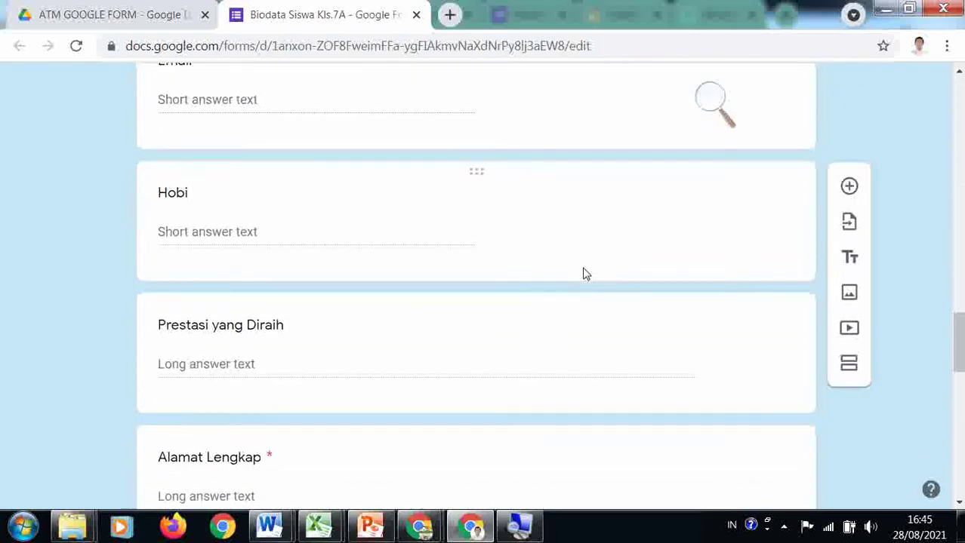
scroll(582, 274, "down", 4)
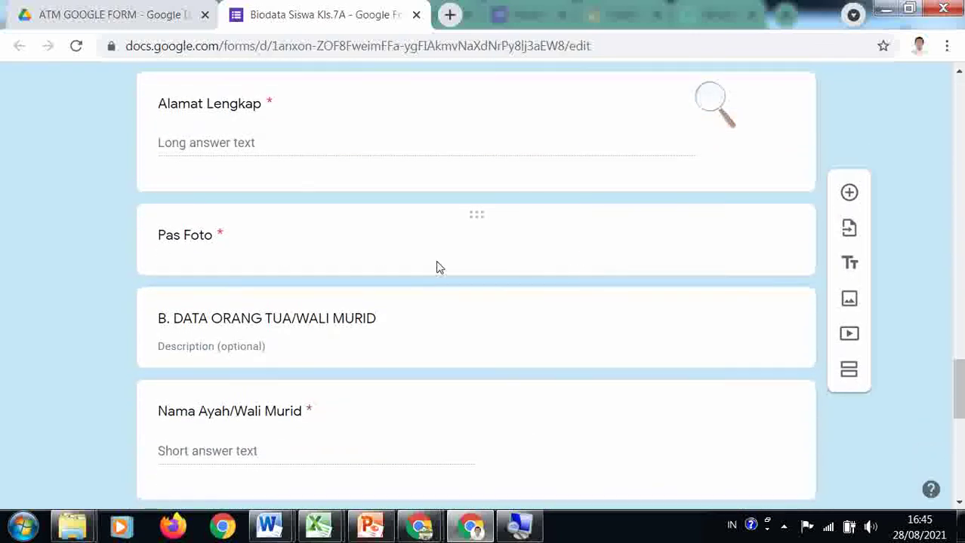
left_click(234, 247)
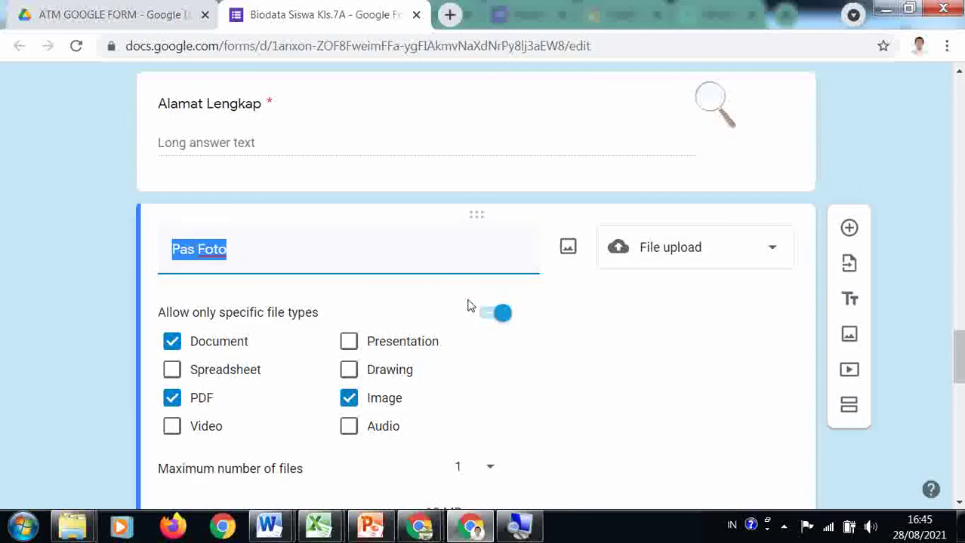
scroll(499, 371, "down", 2)
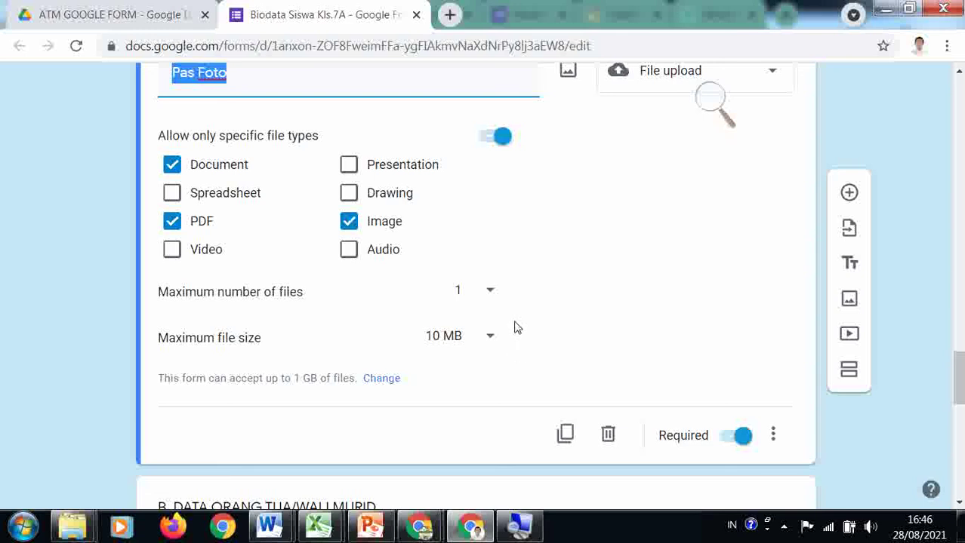
scroll(520, 321, "up", 1)
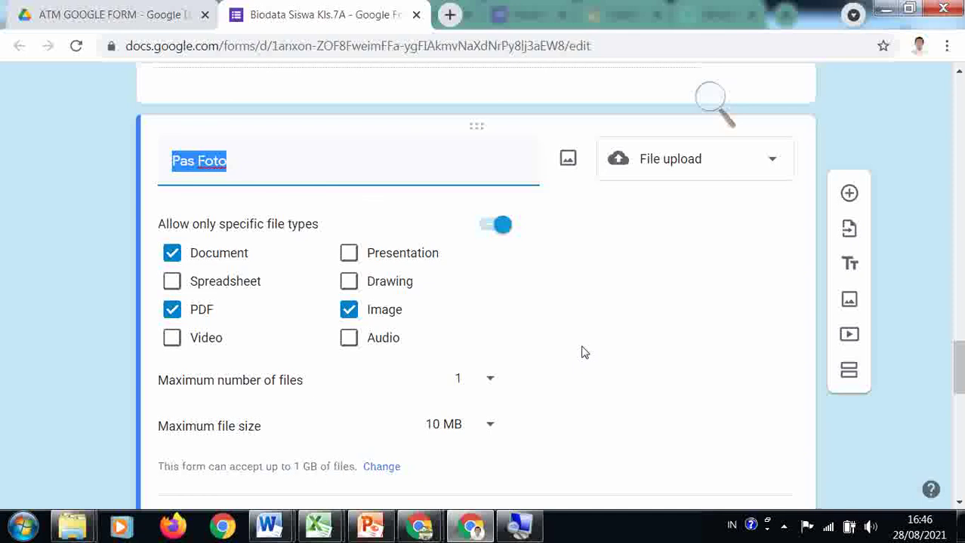
scroll(581, 353, "down", 1)
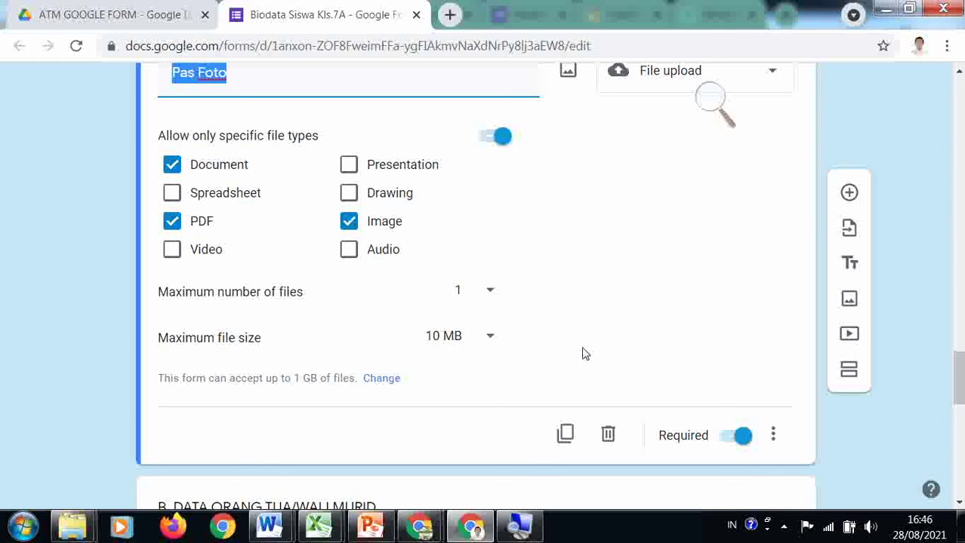
Delete the Pas Foto file upload question from the form
scroll(582, 354, "up", 3)
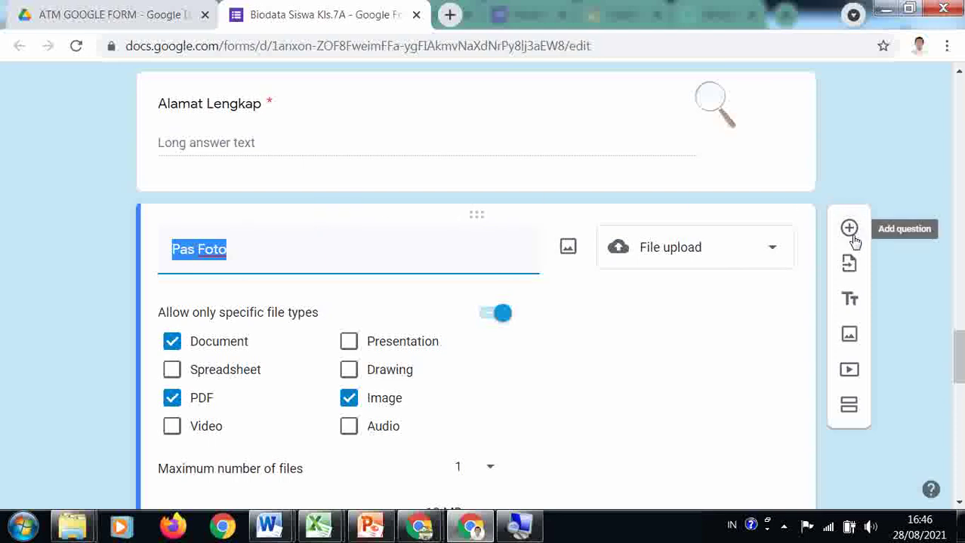
scroll(581, 295, "down", 4)
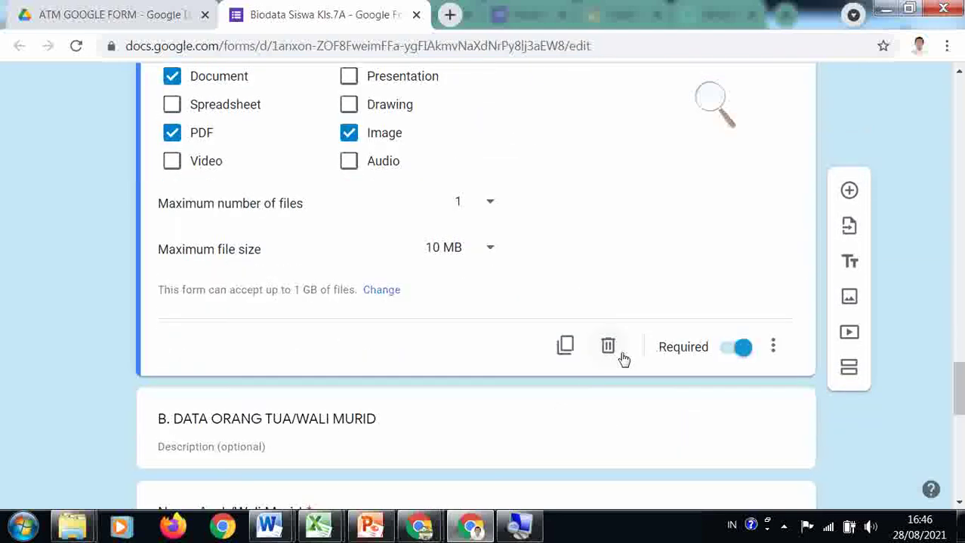
left_click(608, 348)
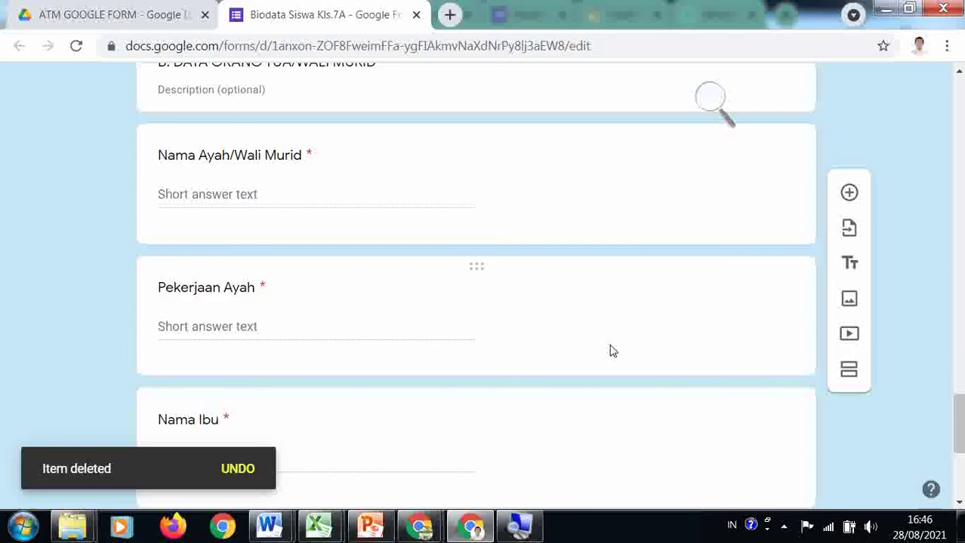
scroll(610, 344, "up", 1)
scroll(610, 345, "up", 4)
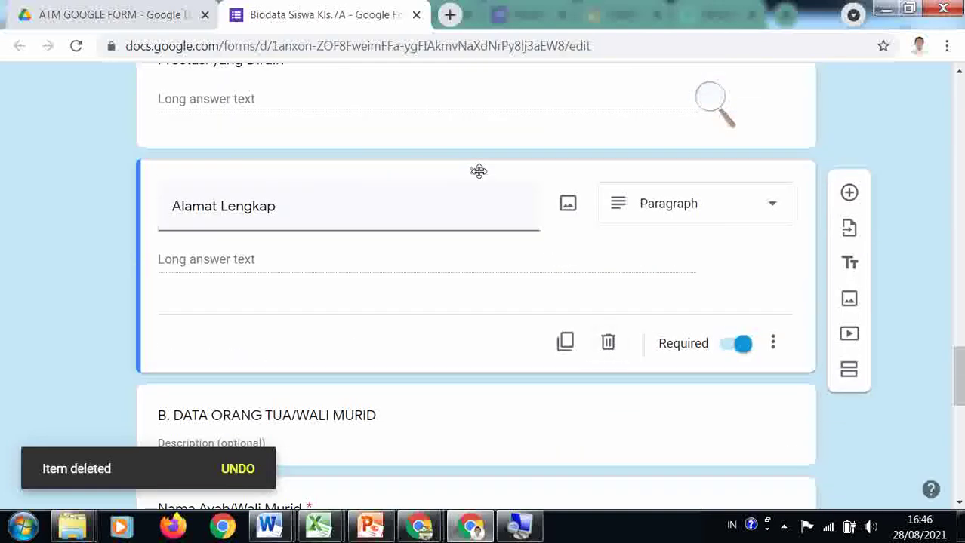
scroll(792, 174, "up", 15)
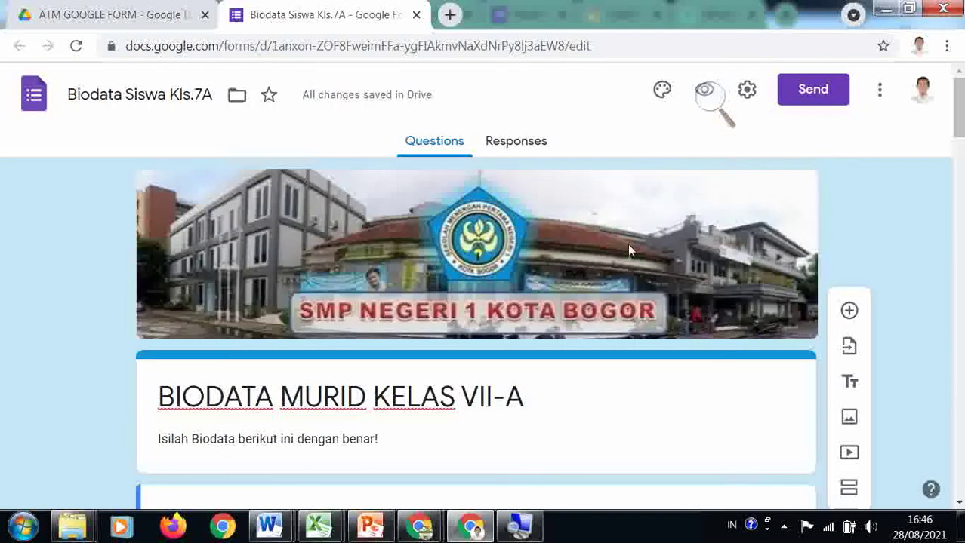
Add a question titled "Pas Foto" directly below the Alamat Lengkap question
scroll(625, 268, "down", 6)
scroll(625, 269, "down", 17)
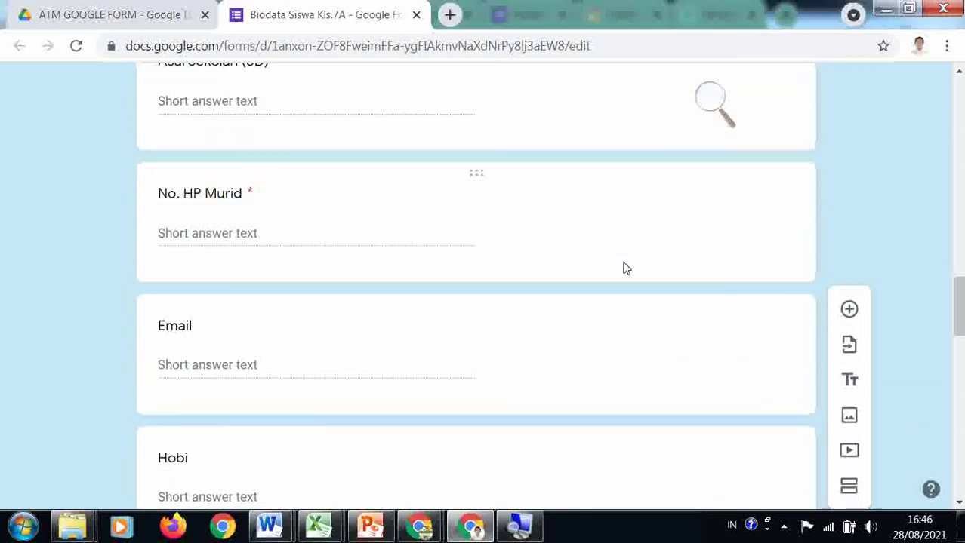
scroll(625, 268, "down", 2)
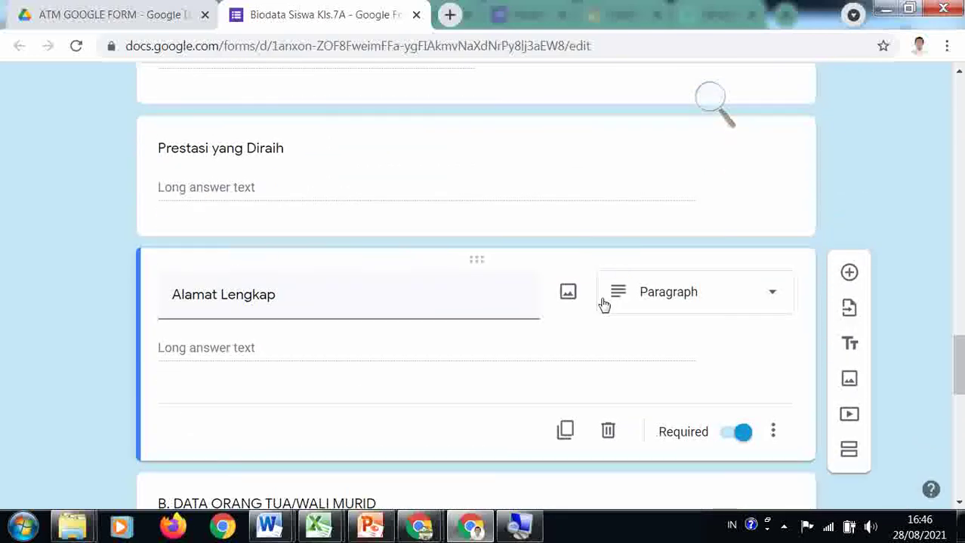
scroll(606, 302, "down", 1)
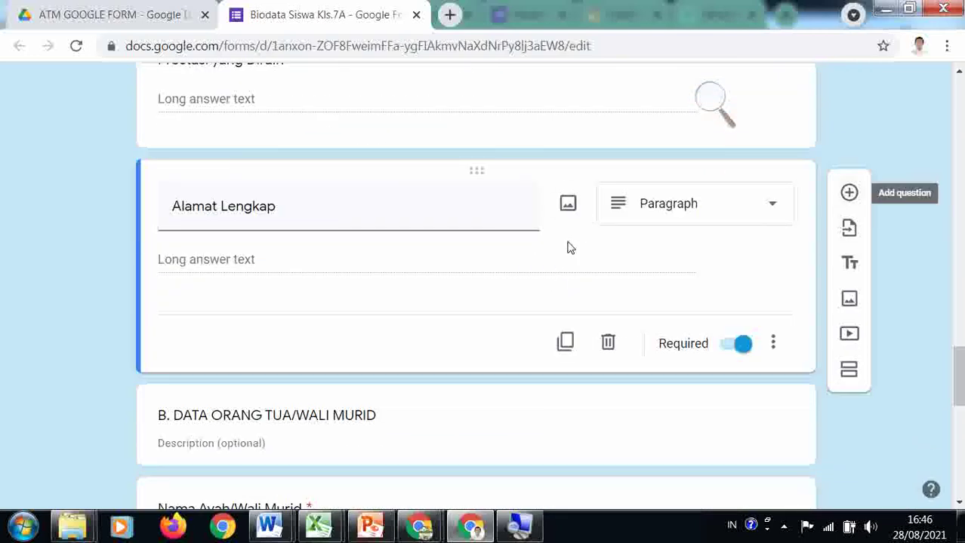
left_click(392, 215)
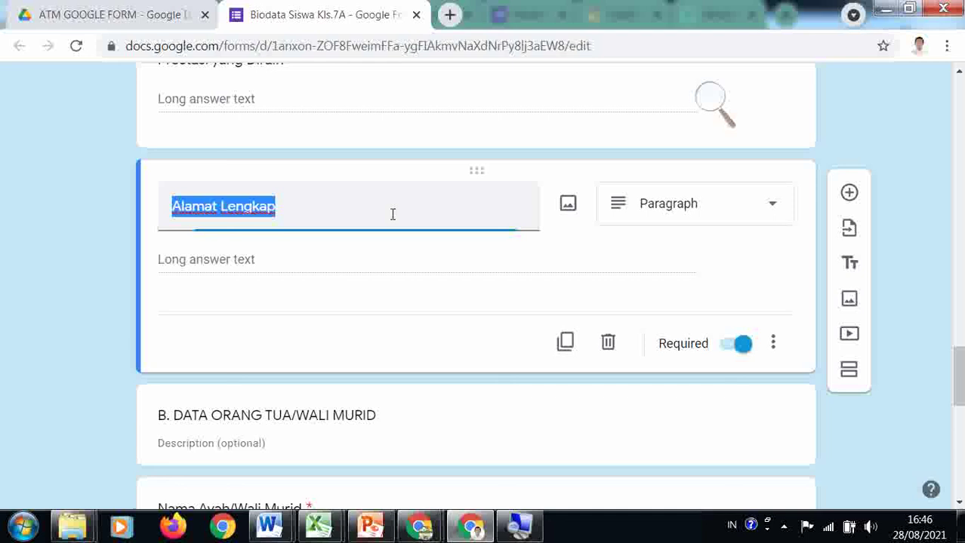
left_click(850, 195)
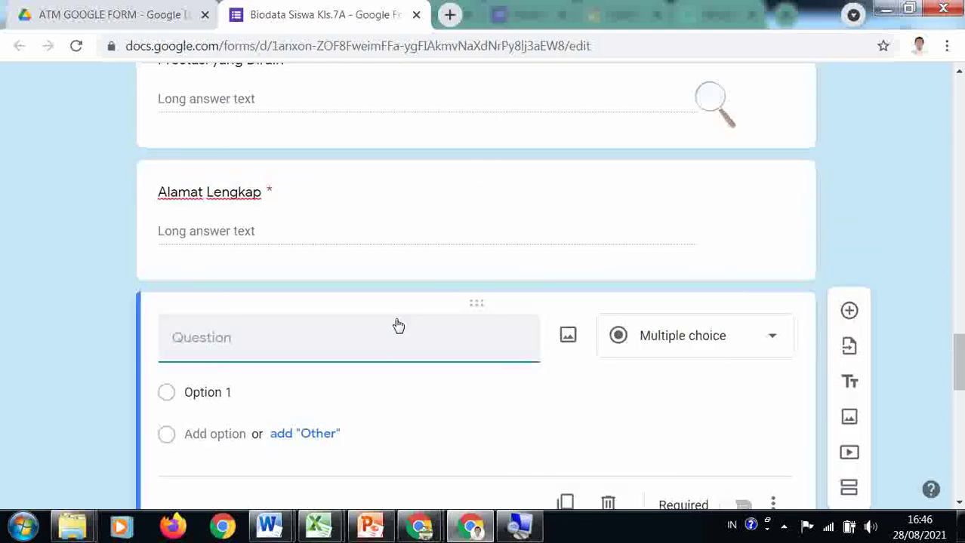
scroll(397, 325, "down", 2)
type("Pas Foto")
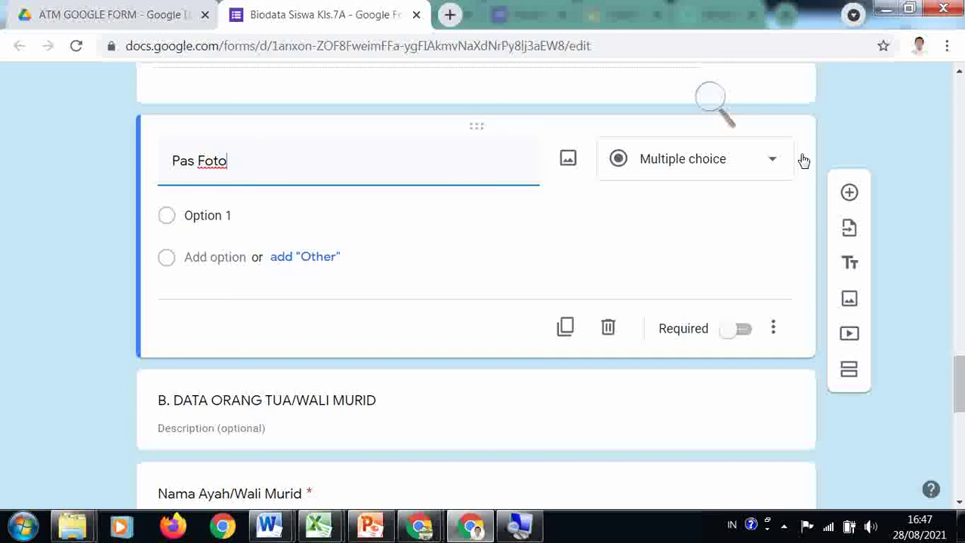
Change the Pas Foto question to the File upload type and allow respondents to upload files to Drive
left_click(775, 170)
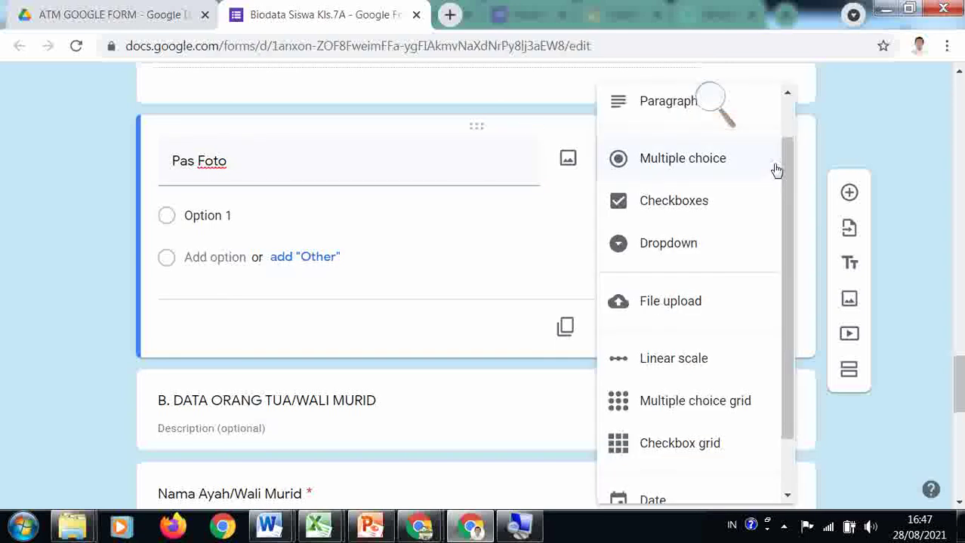
left_click(702, 314)
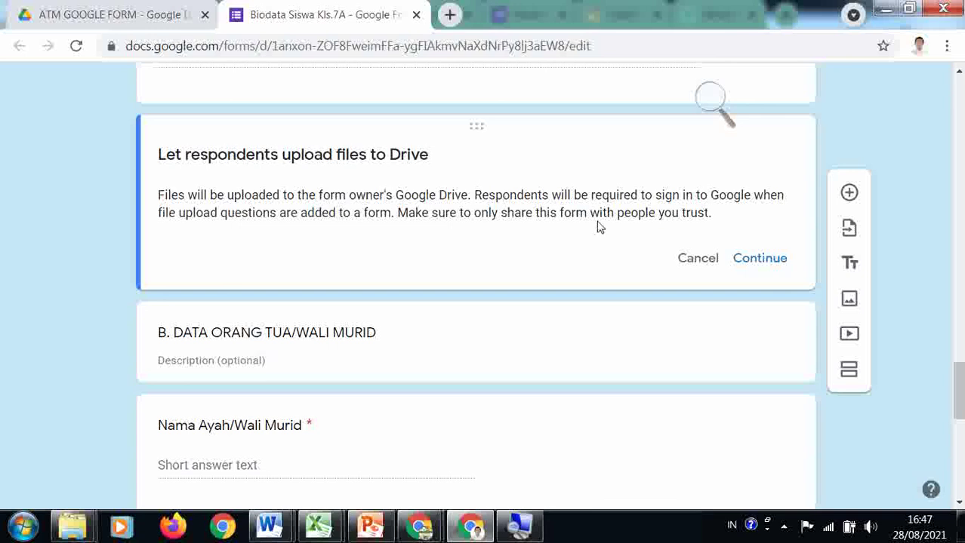
scroll(598, 224, "up", 1)
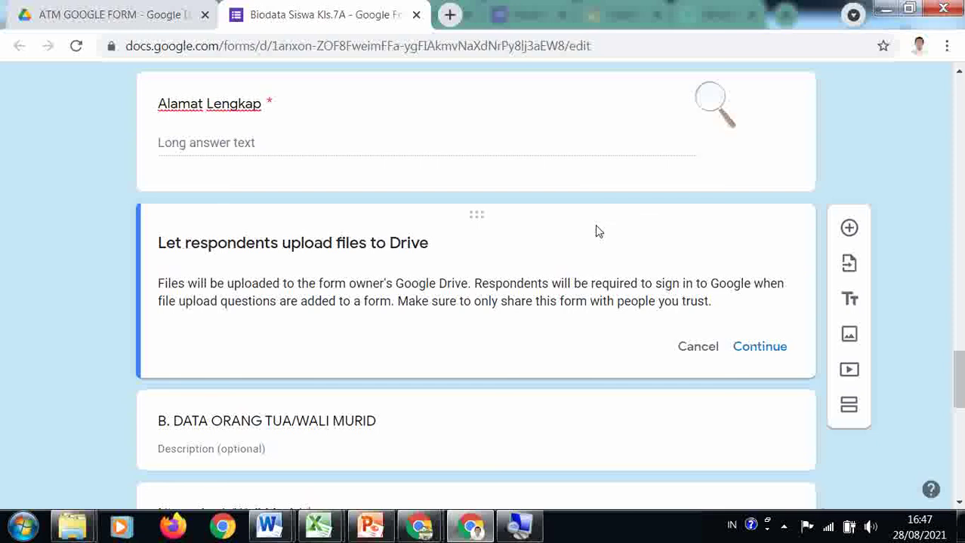
left_click(786, 354)
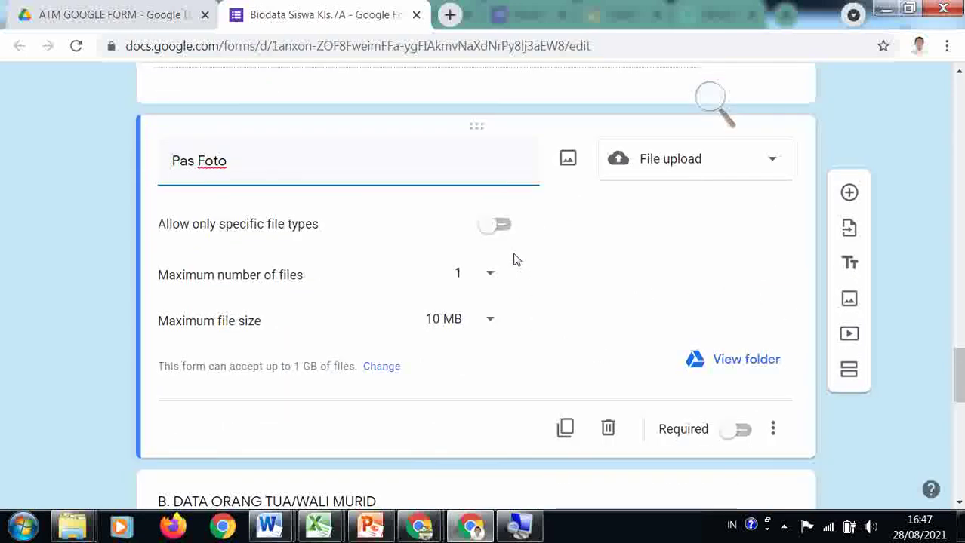
Restrict the Pas Foto upload to PDF and Image files and make the question required
left_click(511, 227)
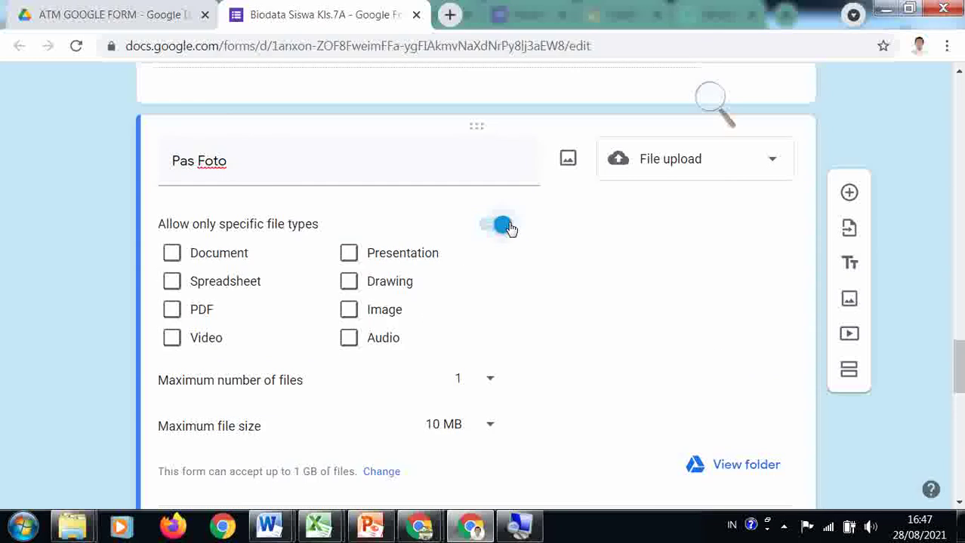
left_click(180, 315)
left_click(351, 315)
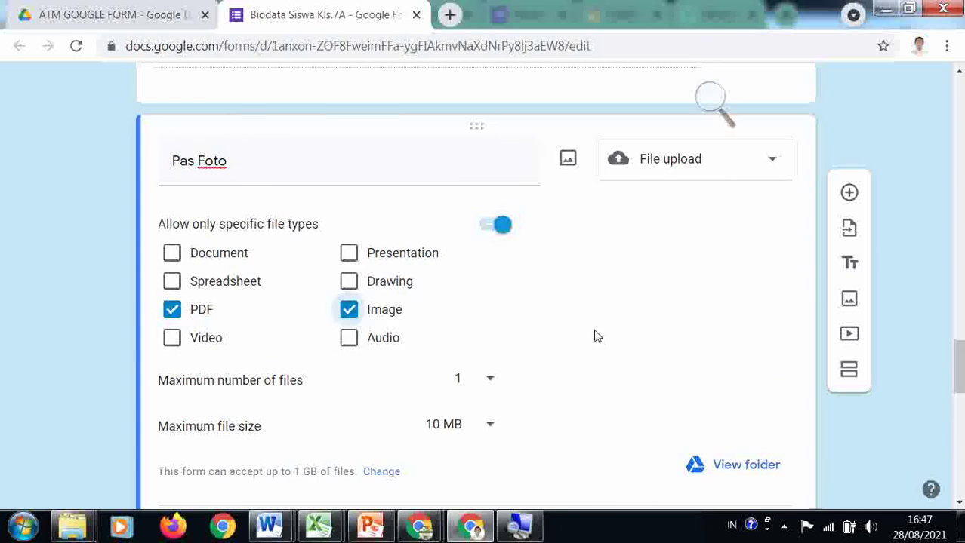
scroll(595, 336, "down", 3)
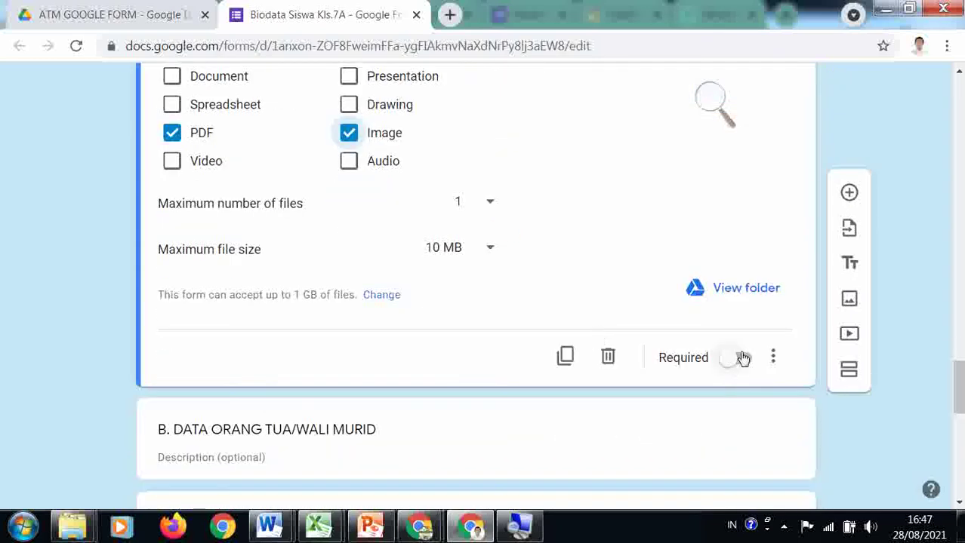
left_click(749, 364)
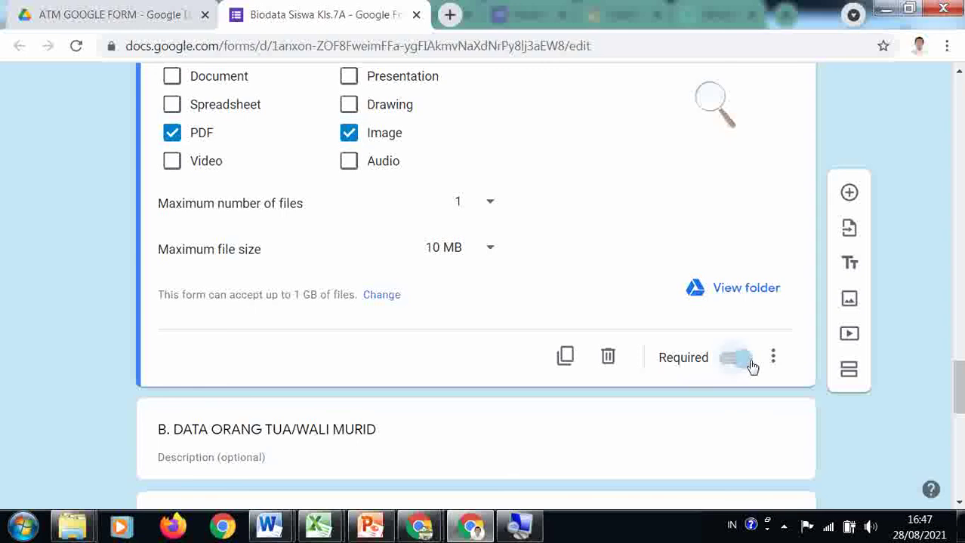
Change the class in the form's title so that it reads "BIODATA MURID KELAS IX-A"
scroll(731, 358, "up", 3)
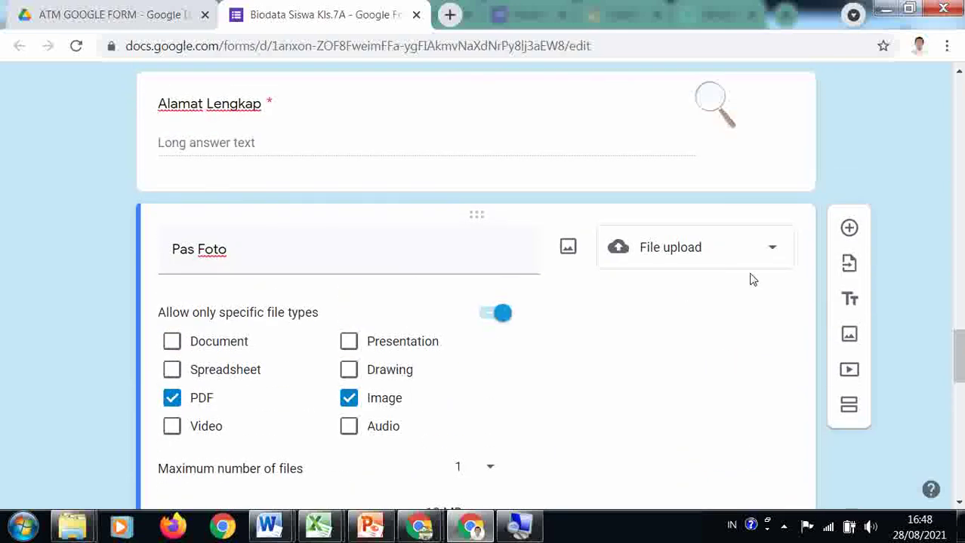
scroll(898, 170, "up", 6)
scroll(912, 185, "up", 10)
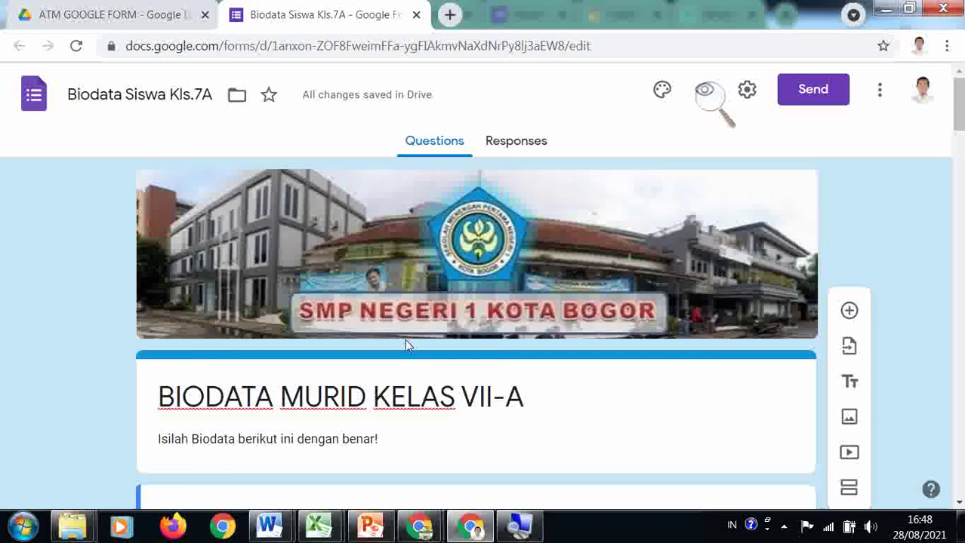
left_click(370, 396)
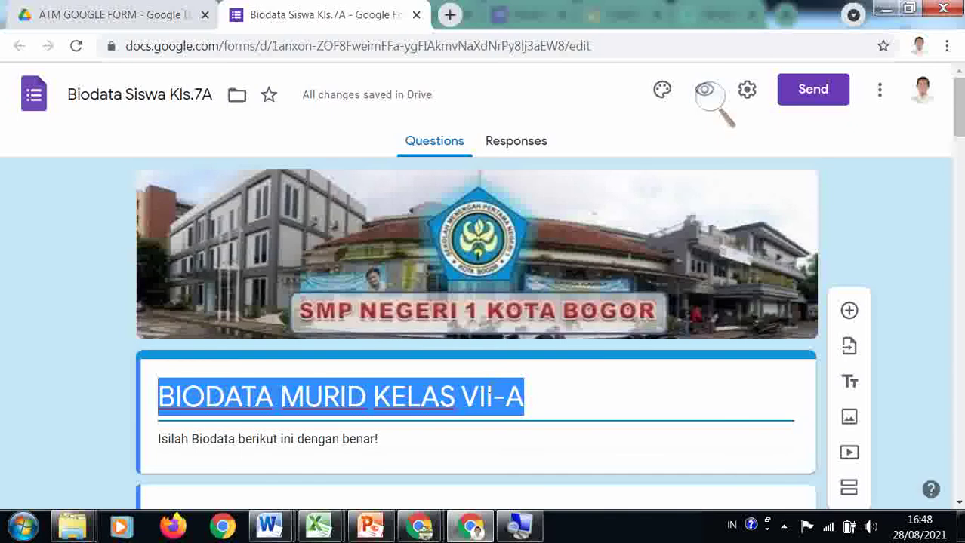
left_click(493, 395)
key("BackSpace")
key("BackSpace")
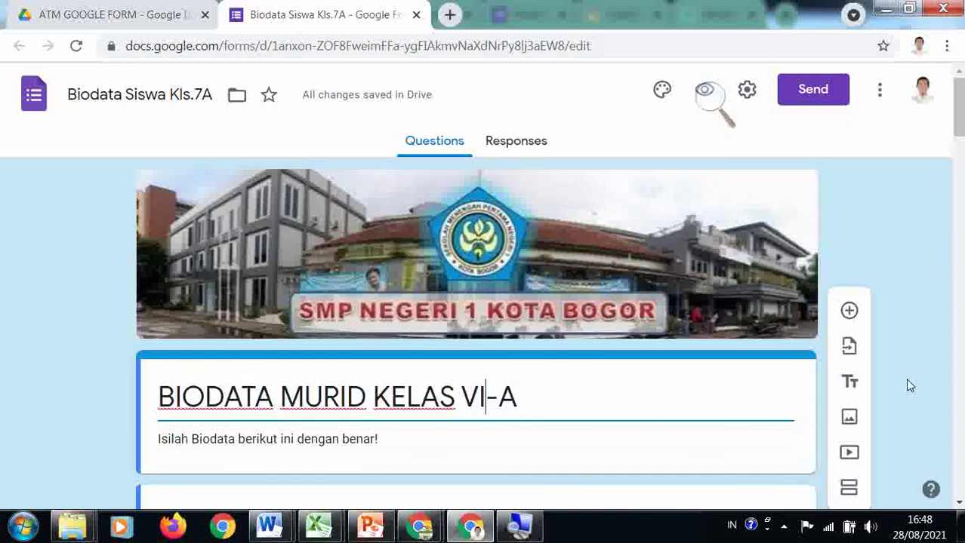
type("IX")
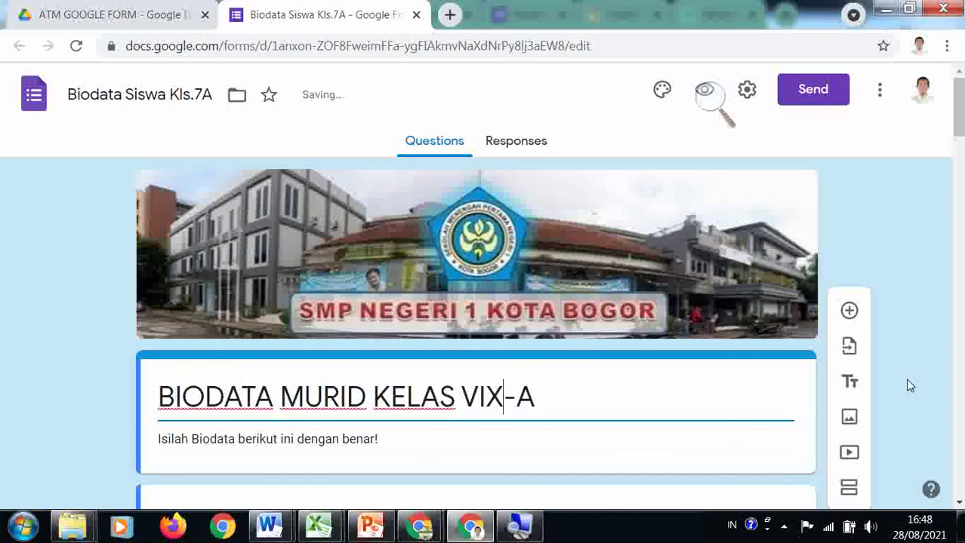
key("Left")
key("BackSpace")
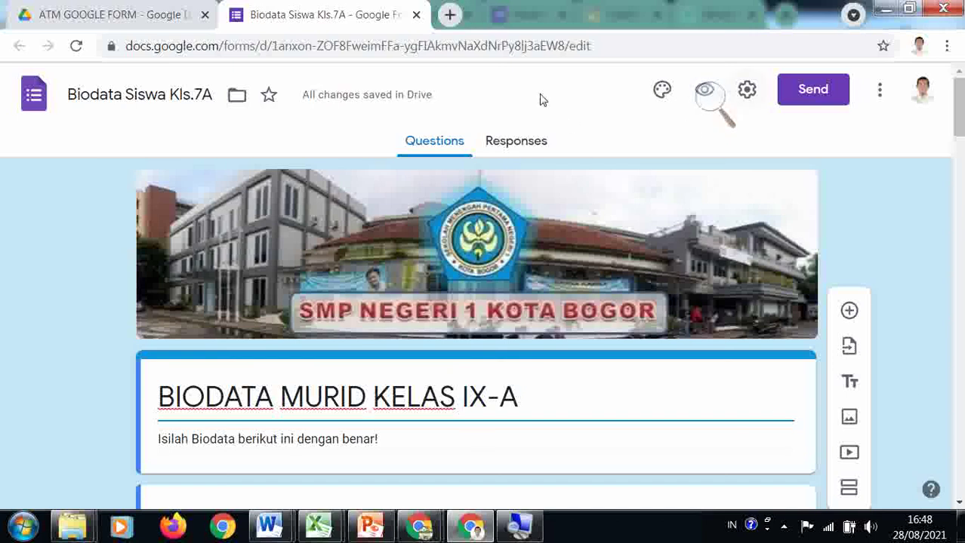
left_click(669, 97)
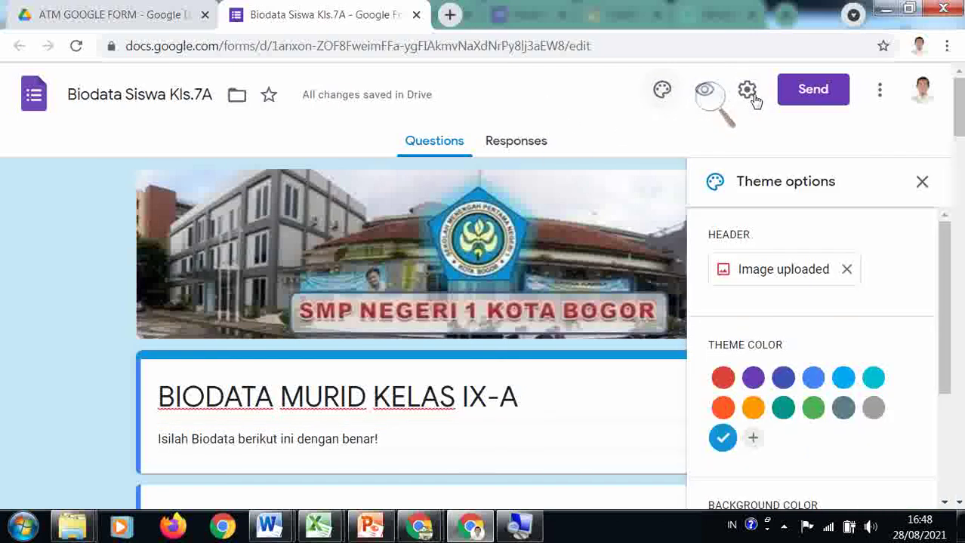
left_click(922, 184)
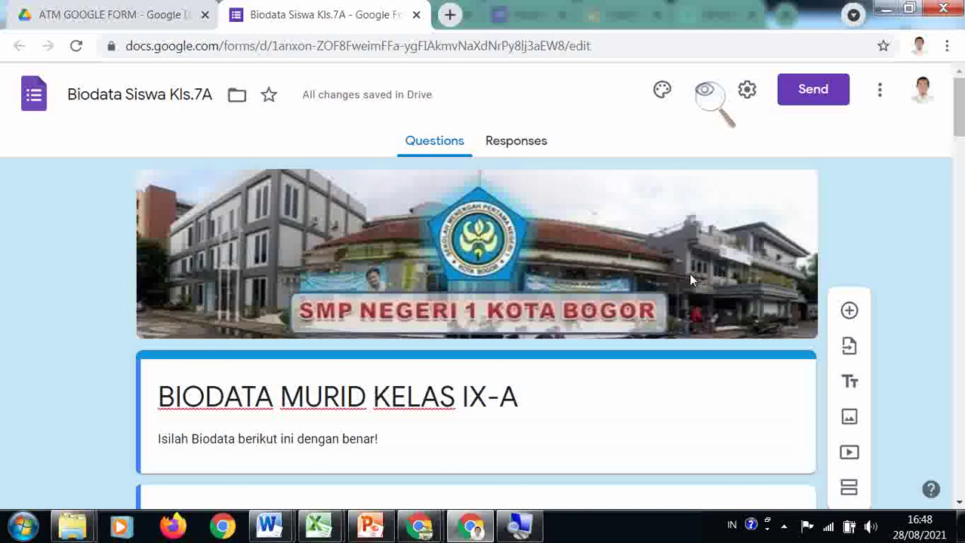
Copy the form's shortened sharing link and close the send options
left_click(840, 99)
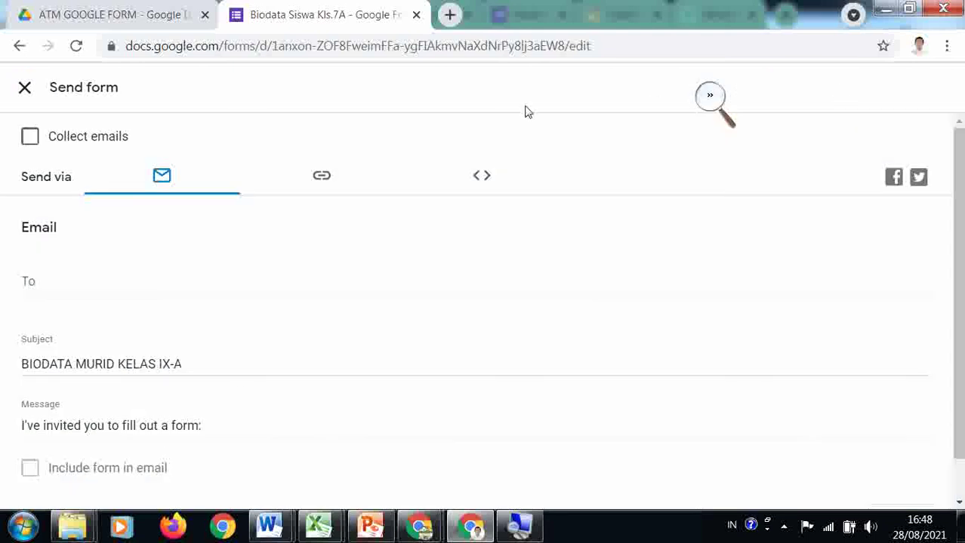
left_click(326, 181)
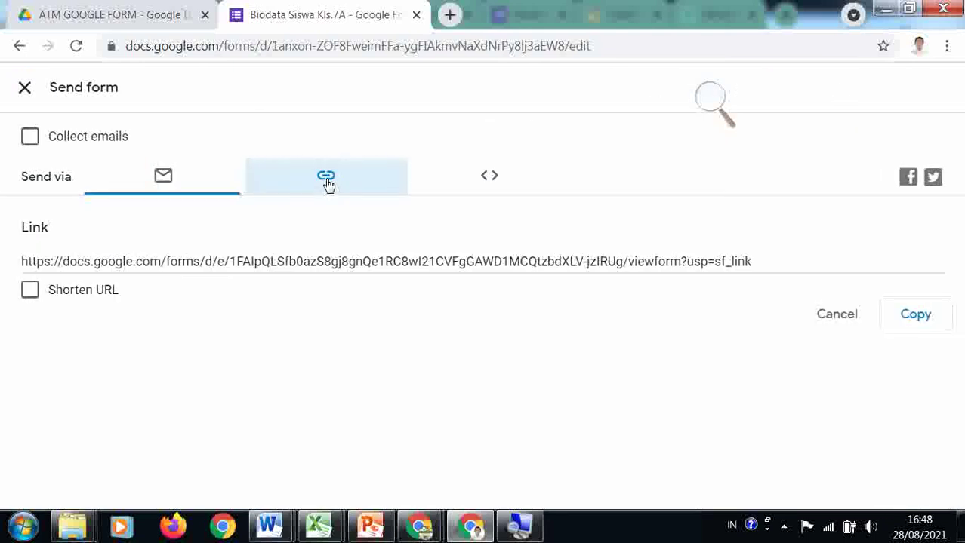
left_click(73, 296)
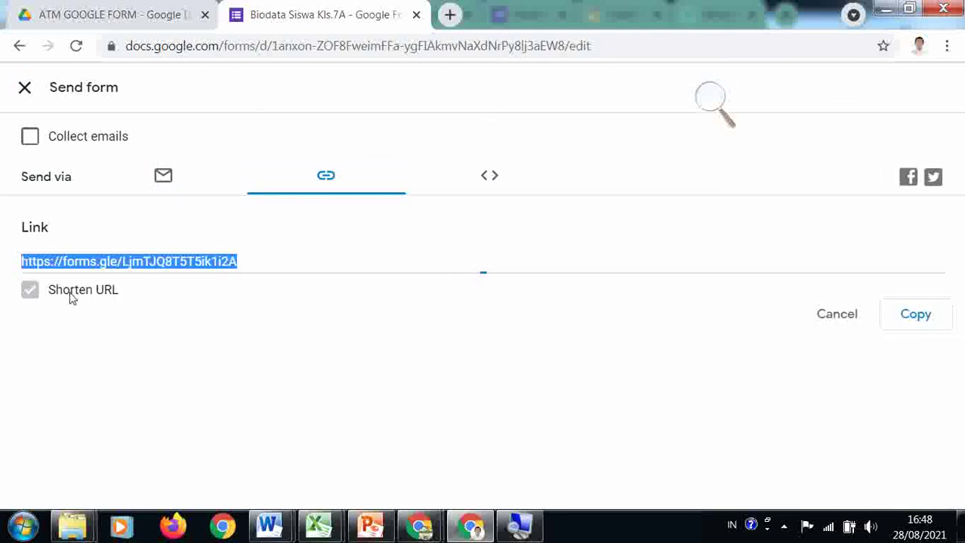
left_click(908, 320)
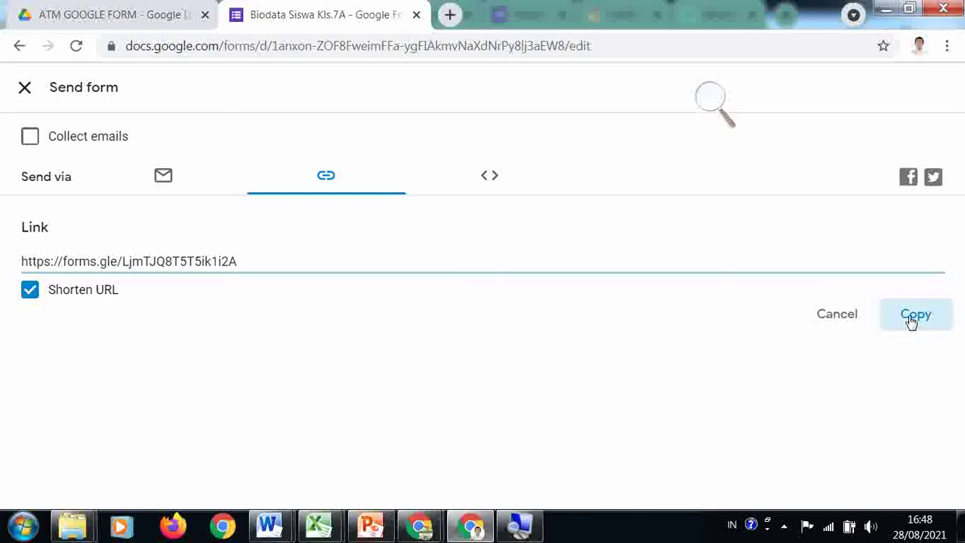
left_click(24, 87)
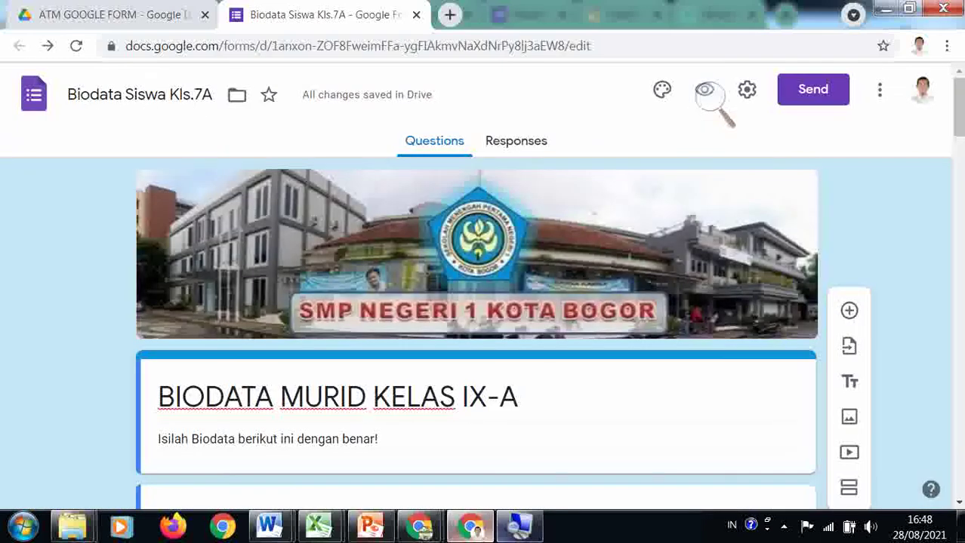
Switch to WhatsApp Web in the other Chrome window, and return to the Biodata Siswa Kls.7A form
left_click(429, 533)
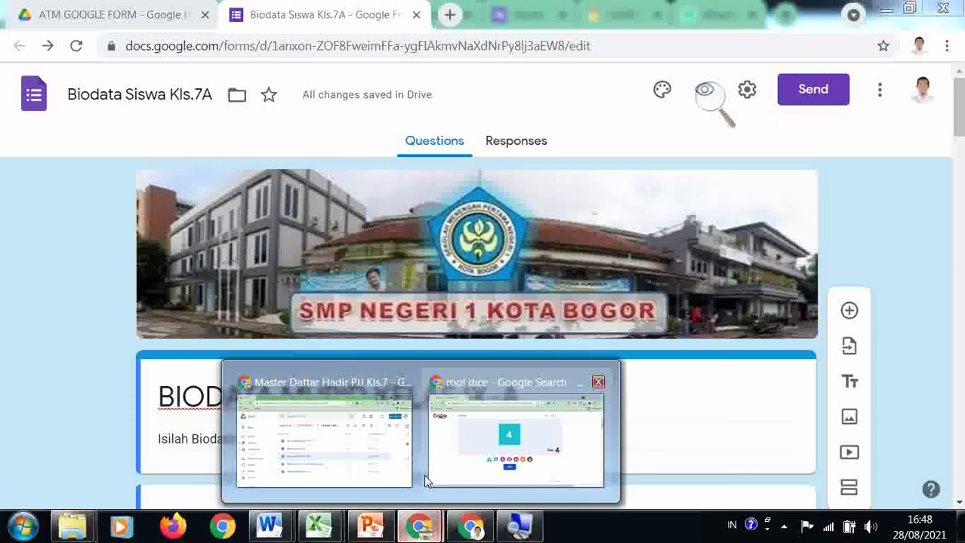
left_click(378, 476)
left_click(709, 14)
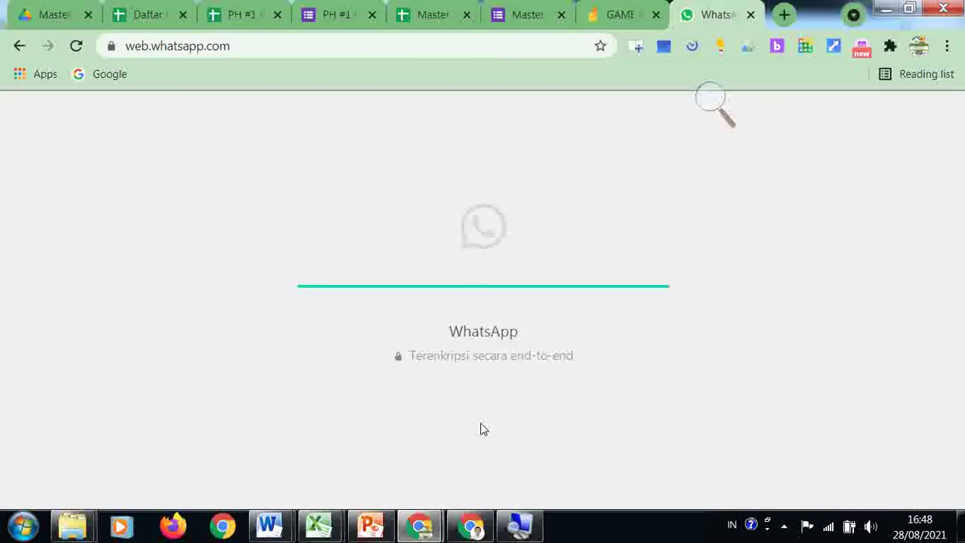
left_click(470, 526)
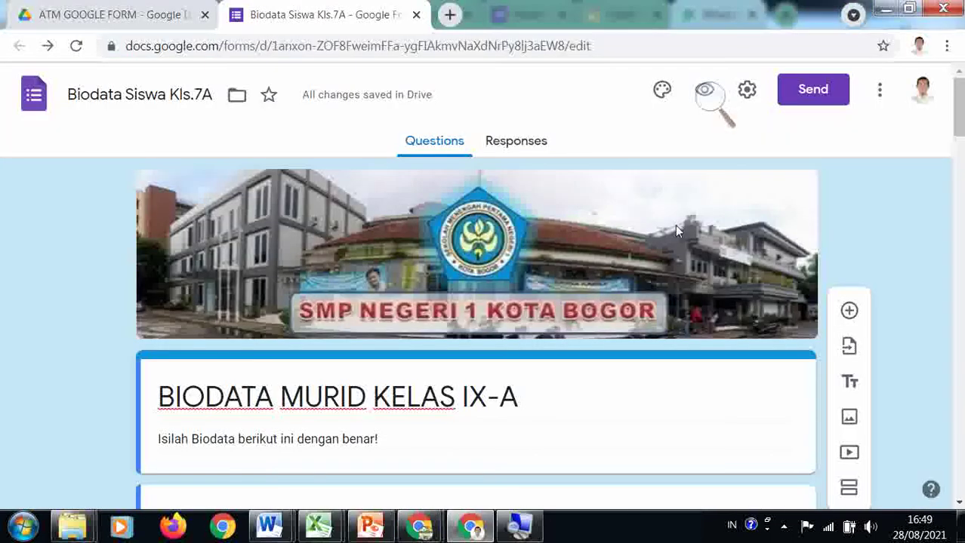
scroll(681, 216, "down", 2)
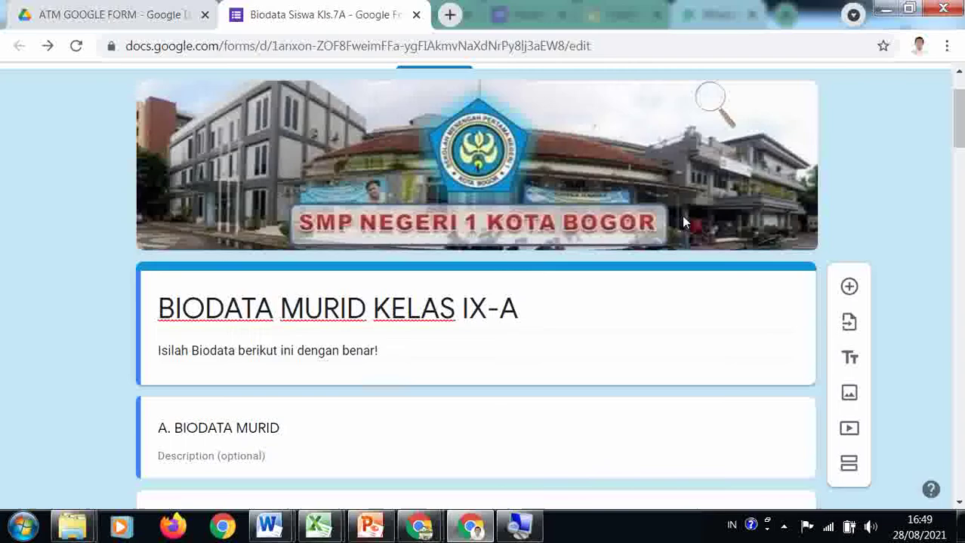
scroll(687, 211, "up", 2)
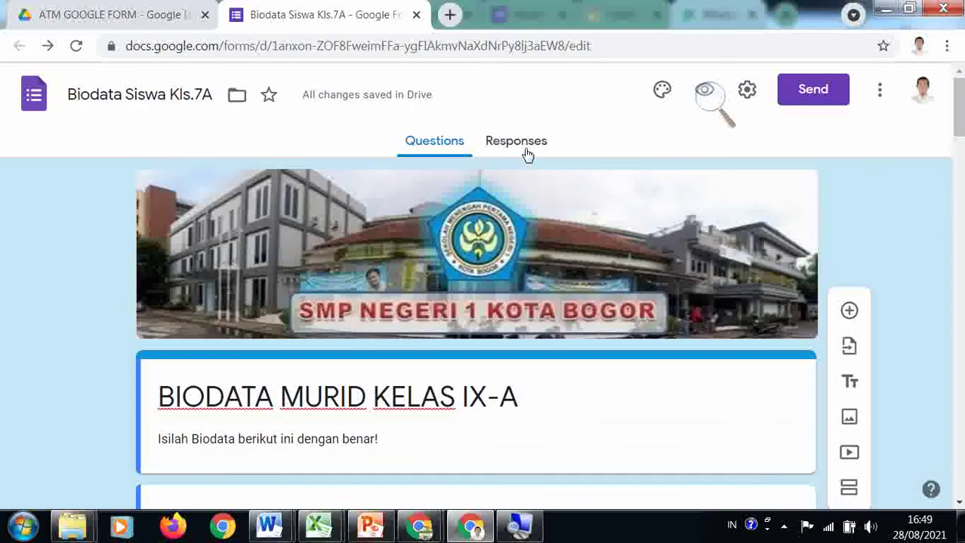
scroll(526, 154, "down", 2)
scroll(524, 147, "up", 2)
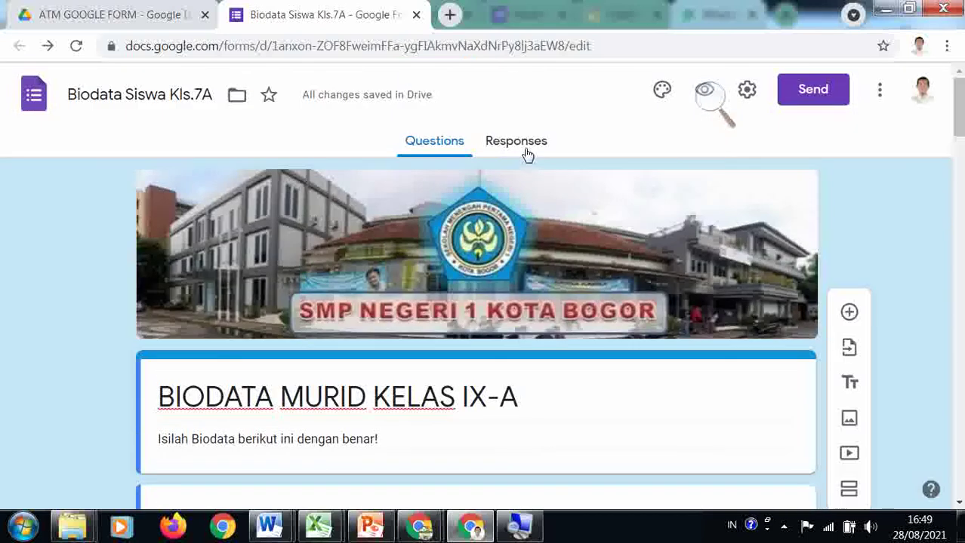
Check the Biodata Siswa Kls.7A form and its file responses folder in the ATM GOOGLE FORM Drive folder, and return to the form
left_click(181, 8)
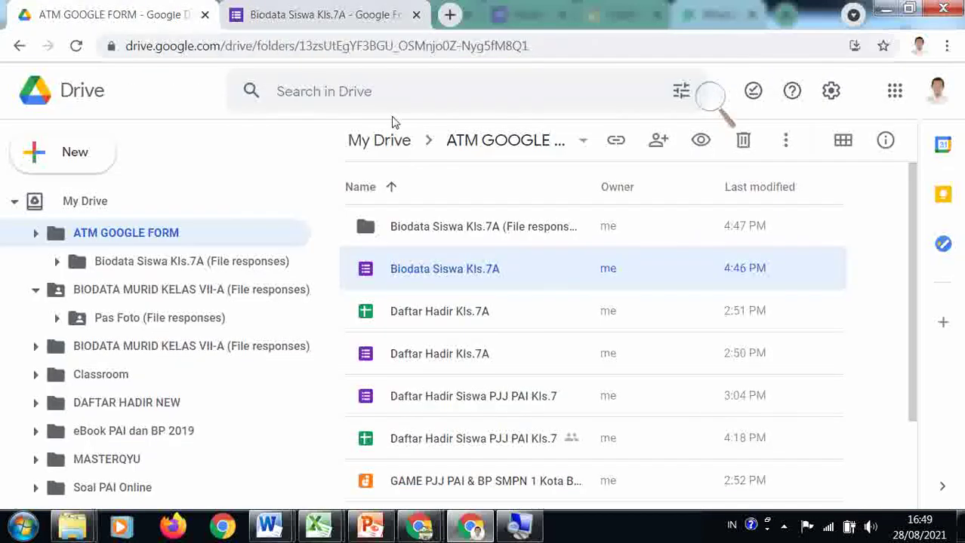
scroll(497, 265, "down", 3)
scroll(498, 264, "up", 3)
left_click(466, 235)
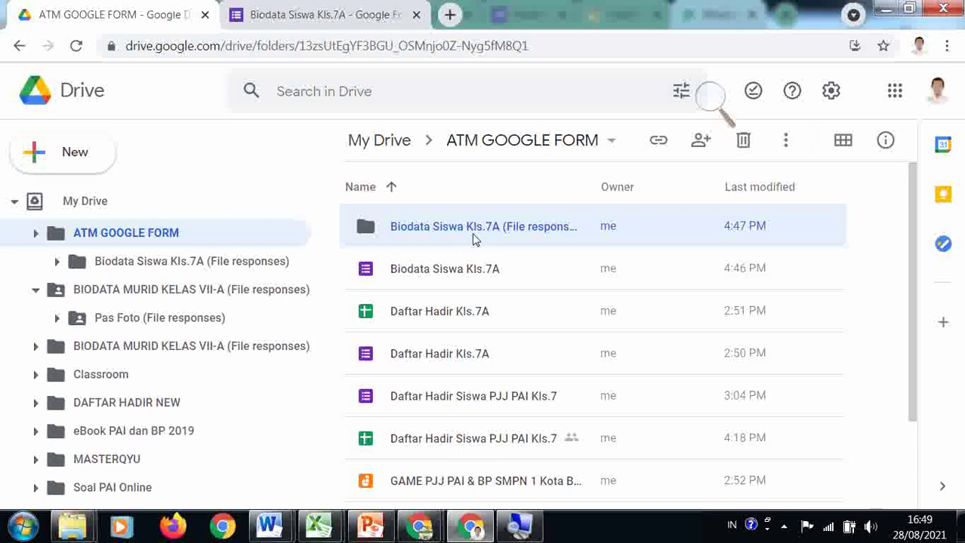
left_click(449, 273)
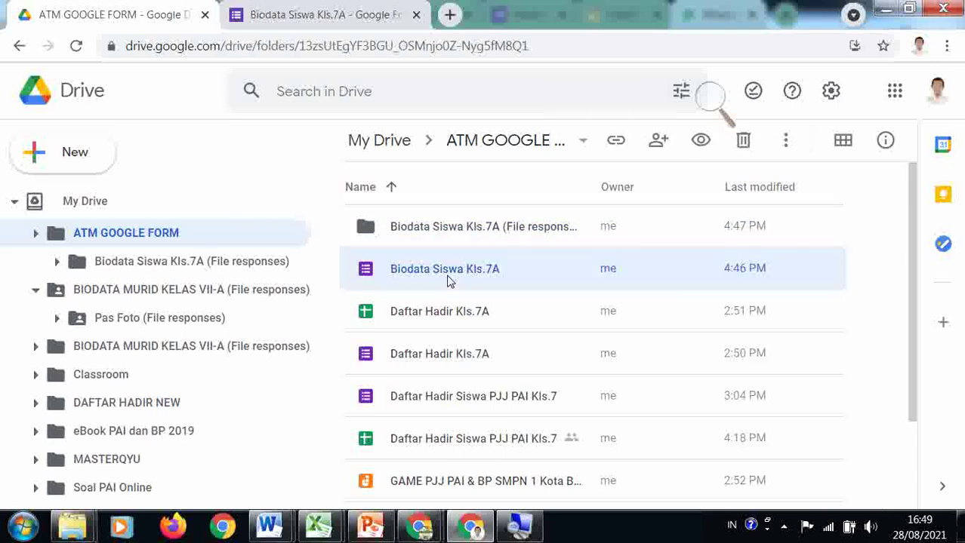
left_click(287, 21)
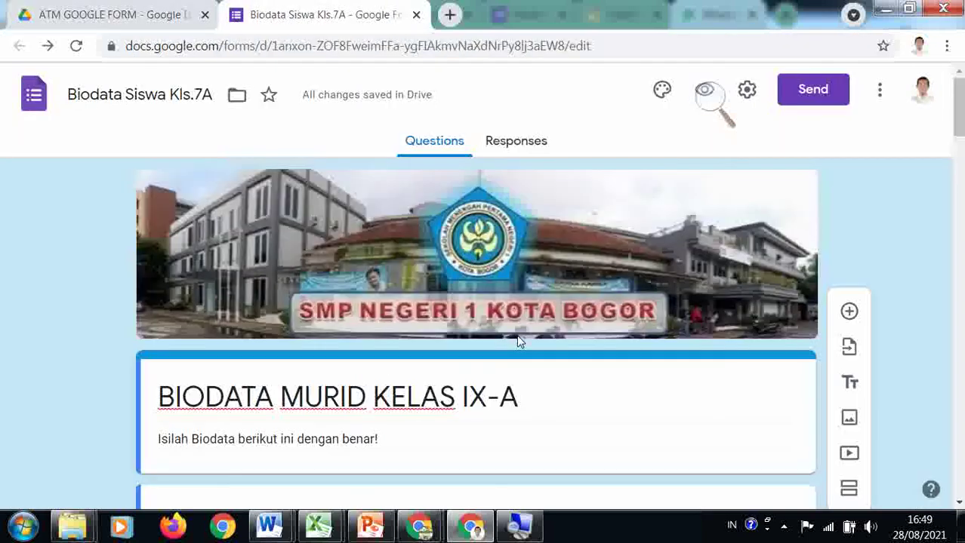
View the form's responses and the response destination options without creating a spreadsheet, and close the form
left_click(512, 151)
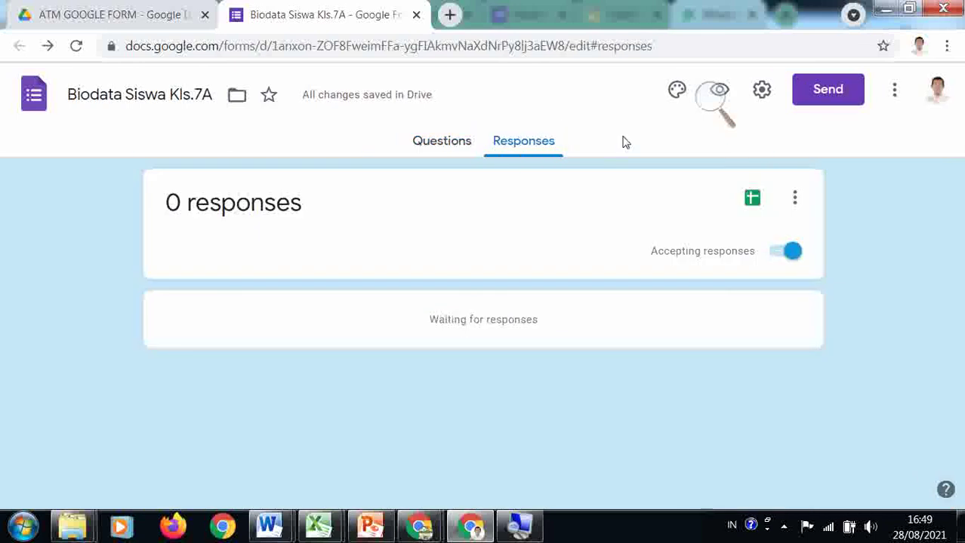
left_click(754, 202)
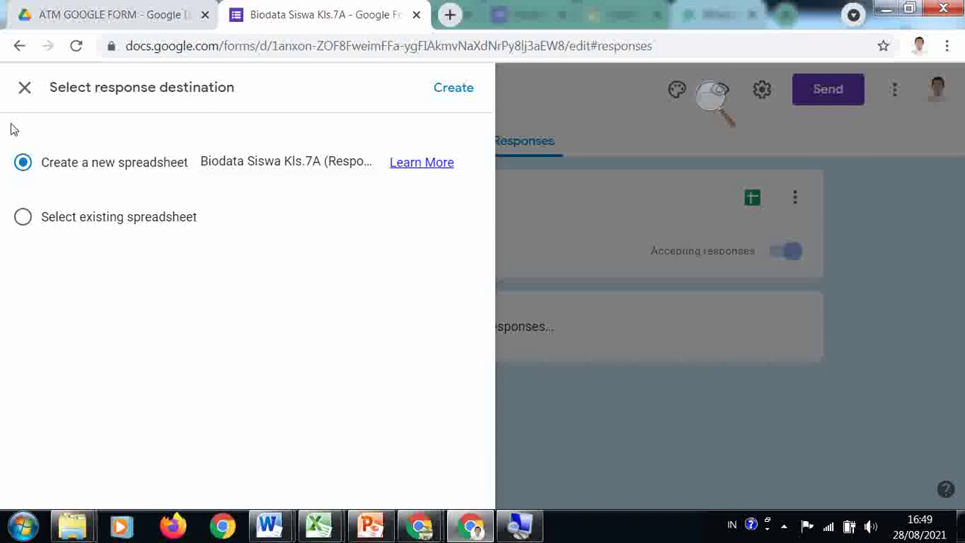
left_click(24, 89)
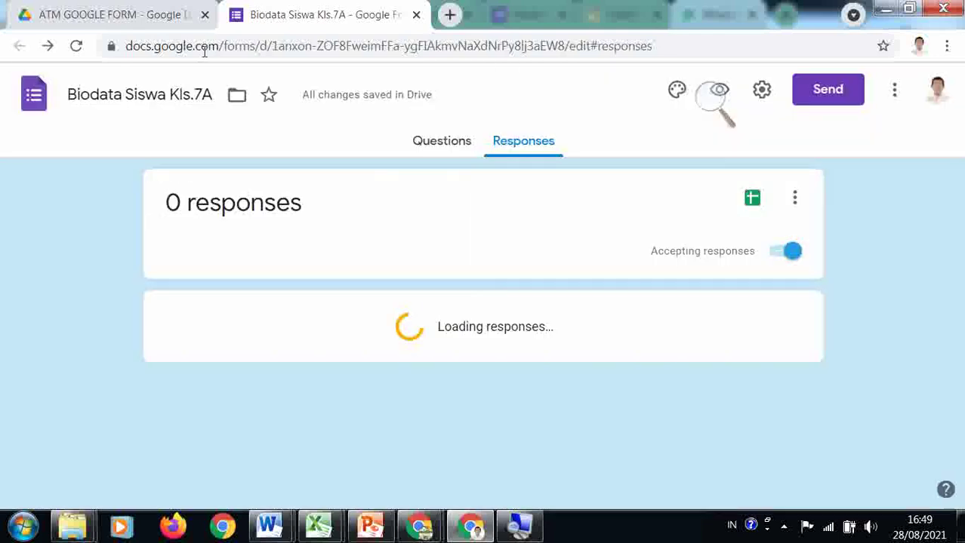
left_click(416, 15)
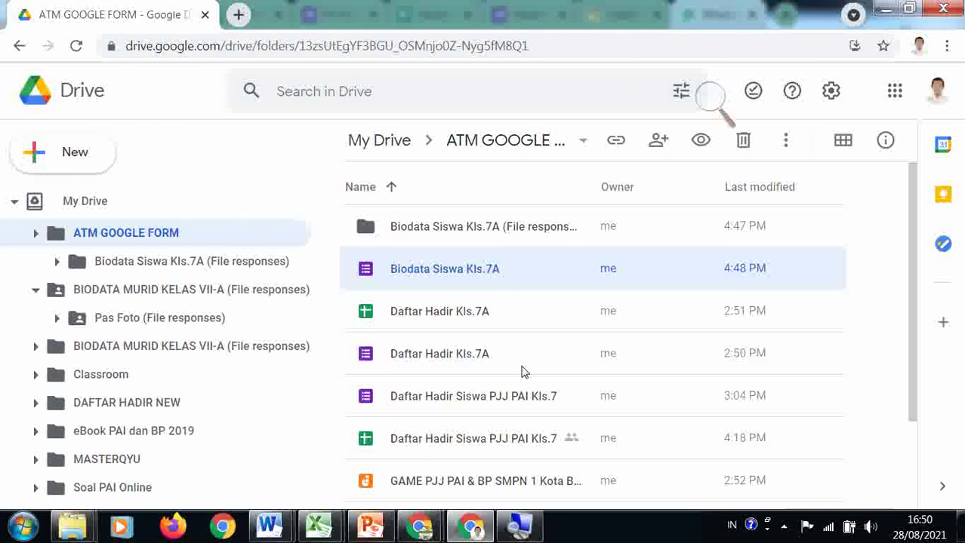
Check WhatsApp Web in the other Chrome window, and return to the ATM GOOGLE FORM folder in Drive
scroll(525, 372, "down", 1)
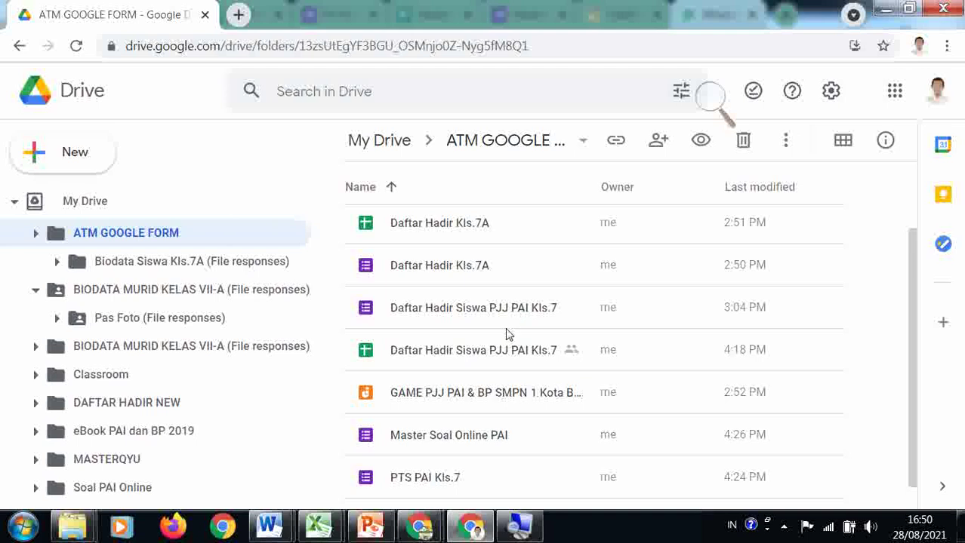
key("alt+Tab")
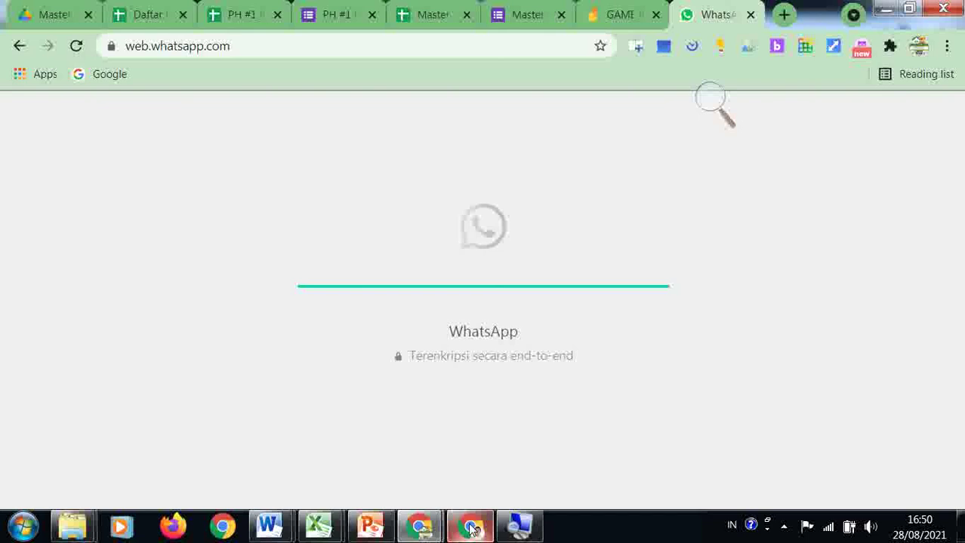
mouse_move(437, 532)
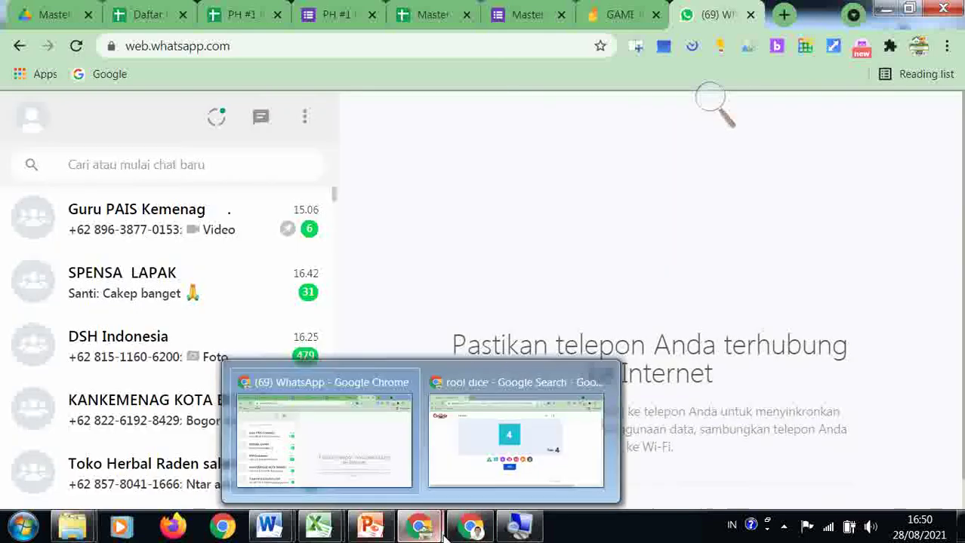
left_click(472, 533)
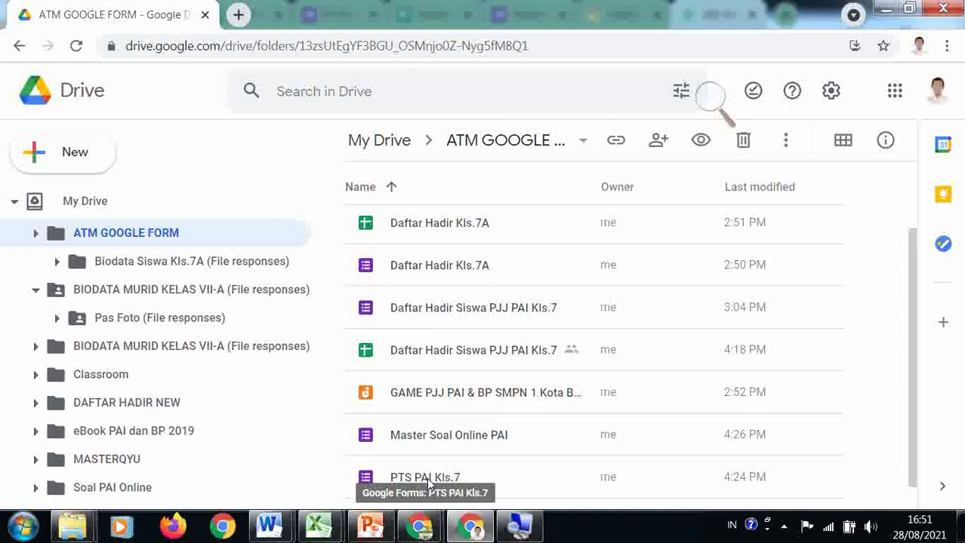
Open the Daftar Hadir Siswa PJJ PAI Kls.7 form from the Drive folder for a brief look, and close it
double_click(465, 317)
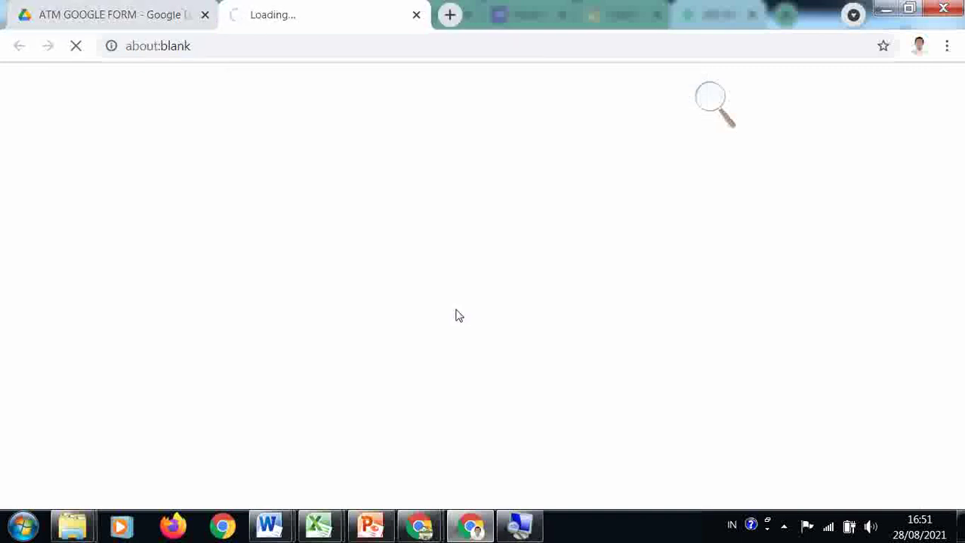
left_click(161, 17)
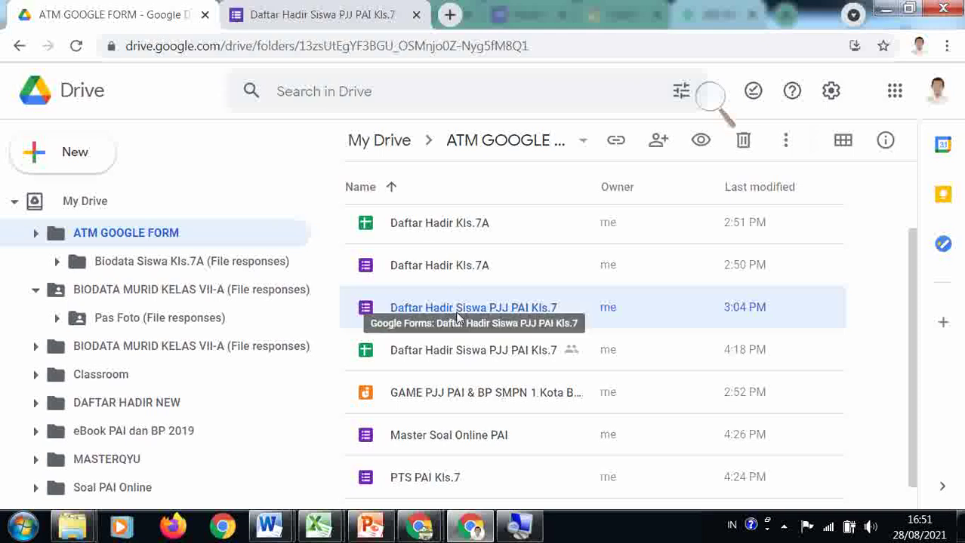
left_click(295, 18)
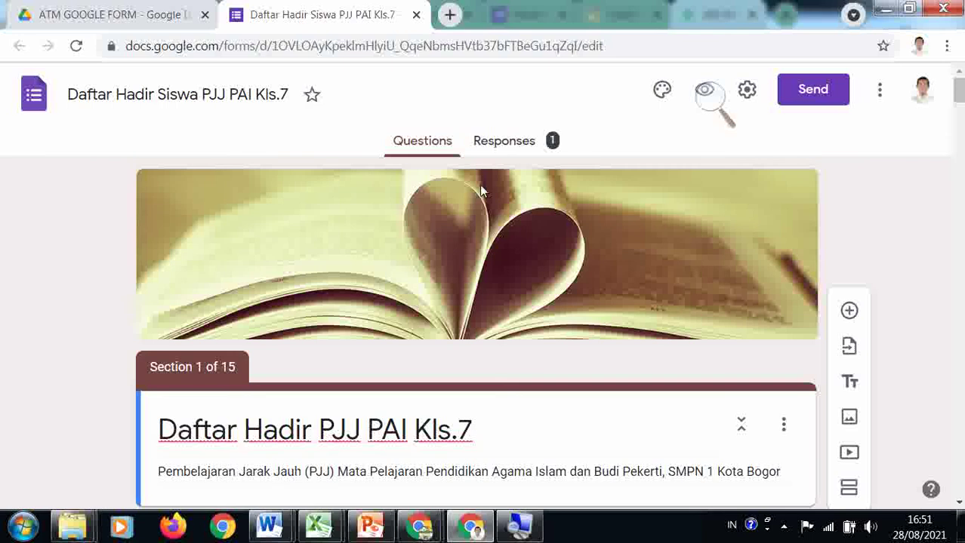
left_click(416, 15)
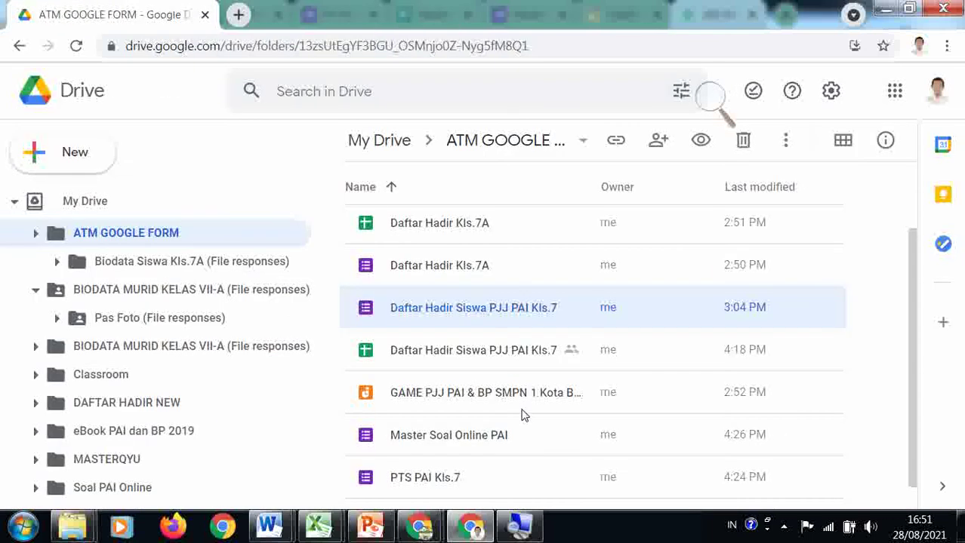
Open the Daftar Hadir Kls.7A form from the ATM GOOGLE FORM folder
scroll(524, 415, "down", 1)
scroll(524, 416, "up", 3)
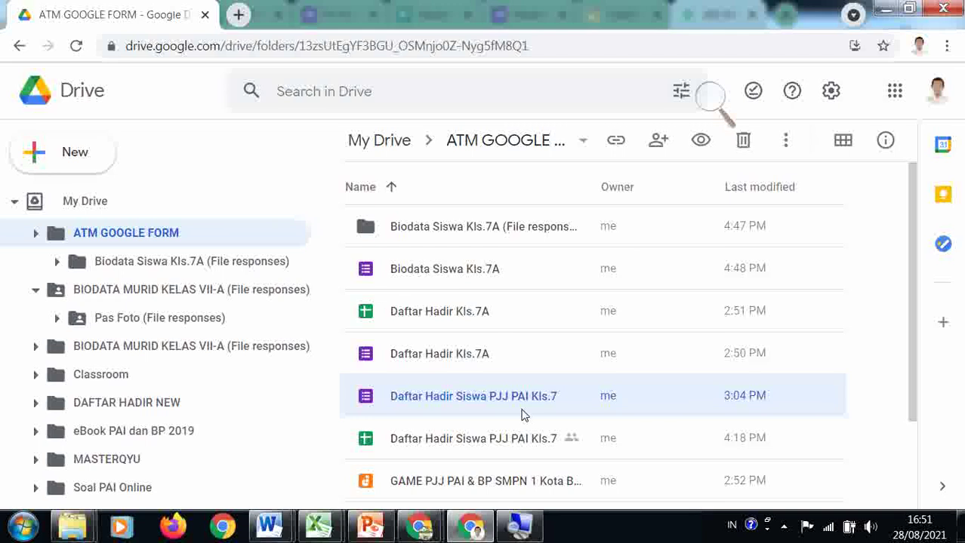
double_click(463, 360)
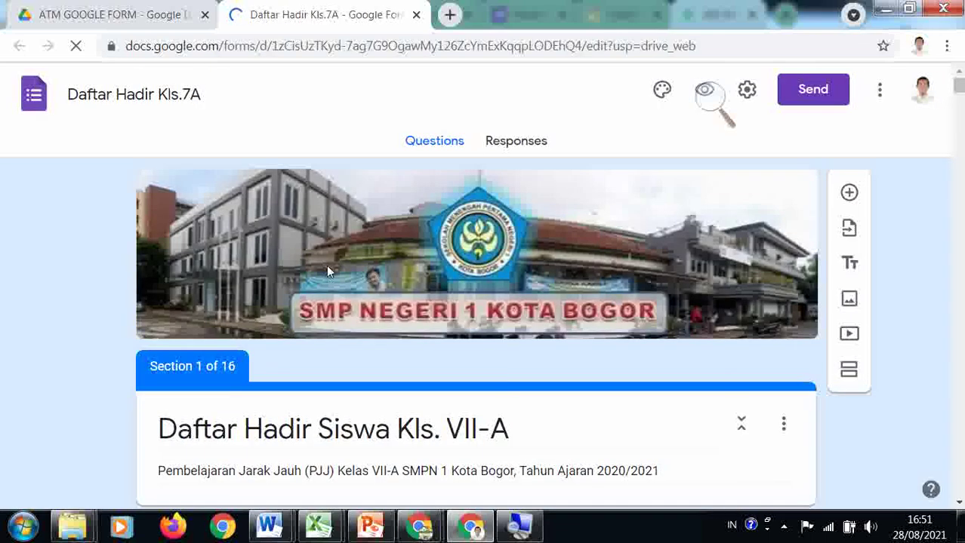
left_click(95, 15)
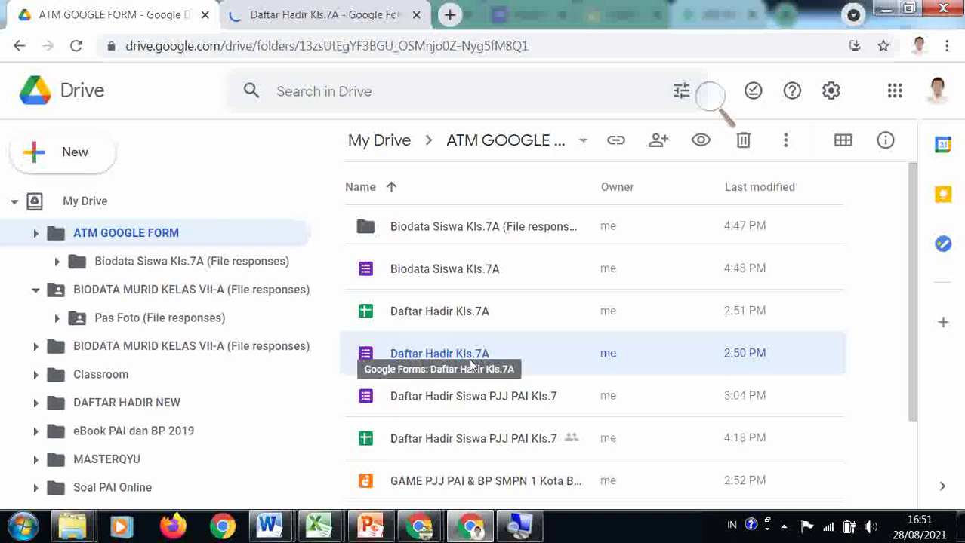
left_click(371, 21)
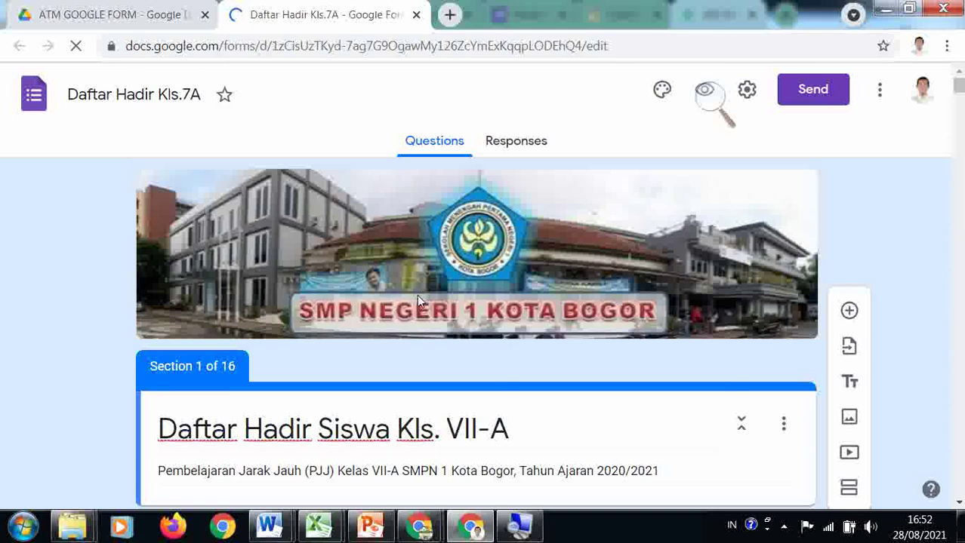
Examine the form's header and the Bulan question's month options in section 1, through to the start of section 2
scroll(426, 296, "down", 1)
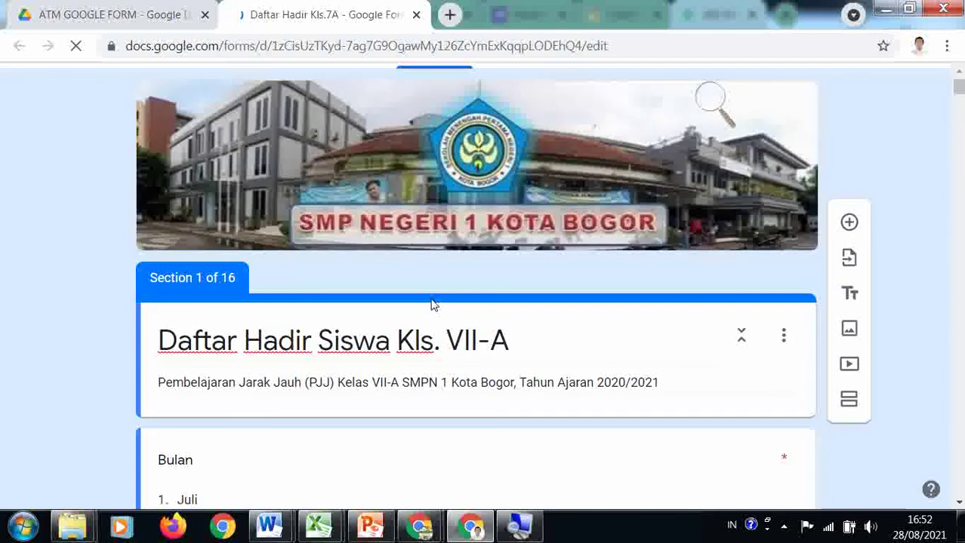
scroll(434, 305, "down", 1)
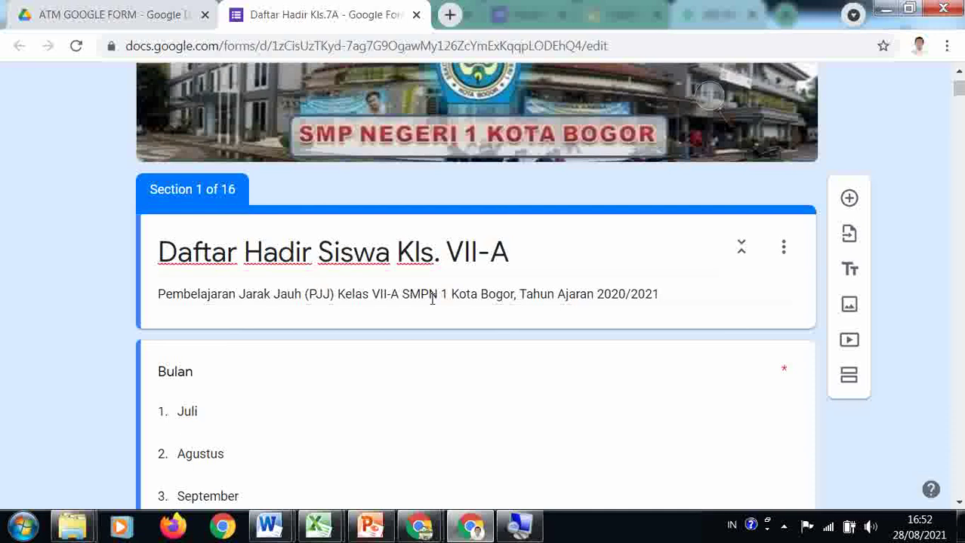
scroll(432, 302, "down", 1)
scroll(427, 295, "down", 1)
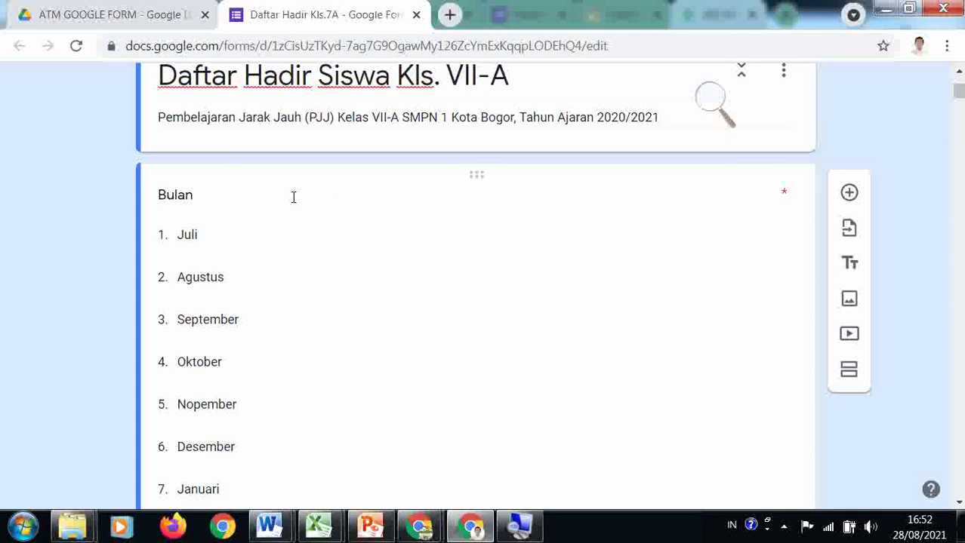
scroll(293, 198, "down", 2)
scroll(293, 200, "up", 1)
scroll(302, 203, "down", 4)
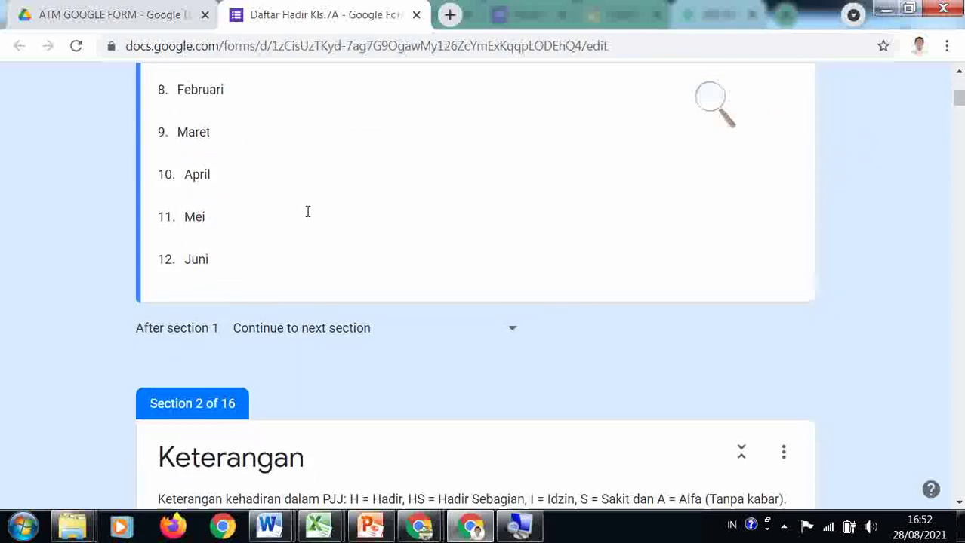
scroll(282, 257, "up", 3)
scroll(281, 257, "up", 1)
scroll(281, 257, "down", 5)
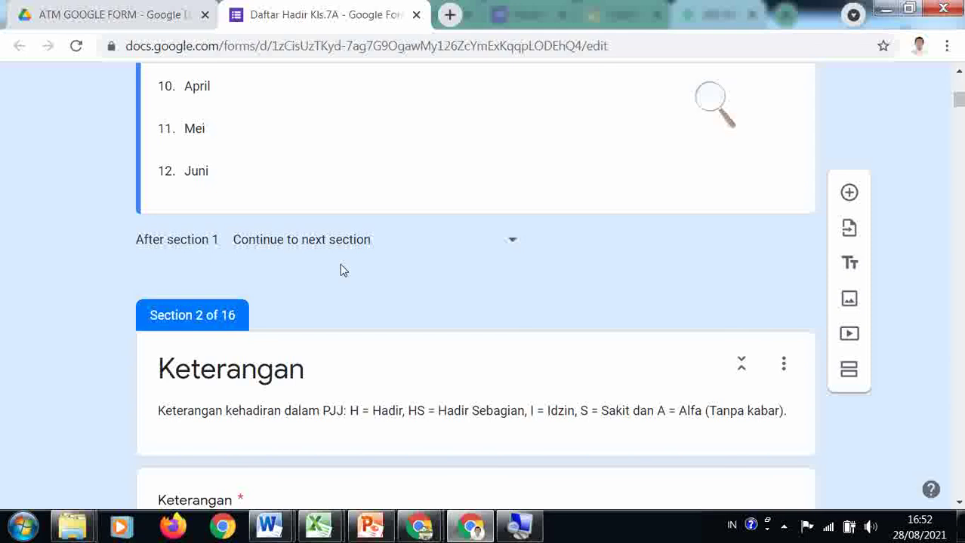
Review the Keterangan attendance options, the Info Keterangan question and the after-section setting in section 2
scroll(343, 270, "down", 5)
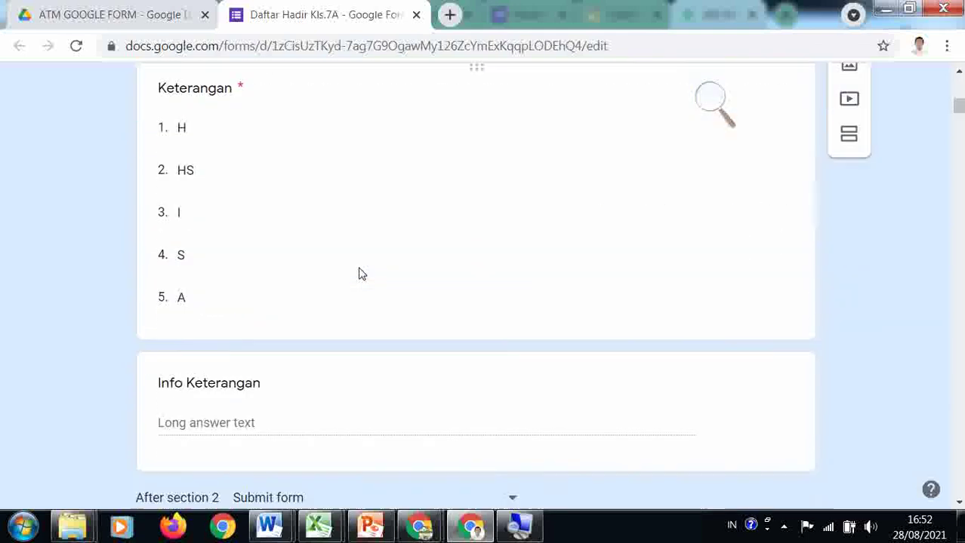
scroll(359, 271, "up", 3)
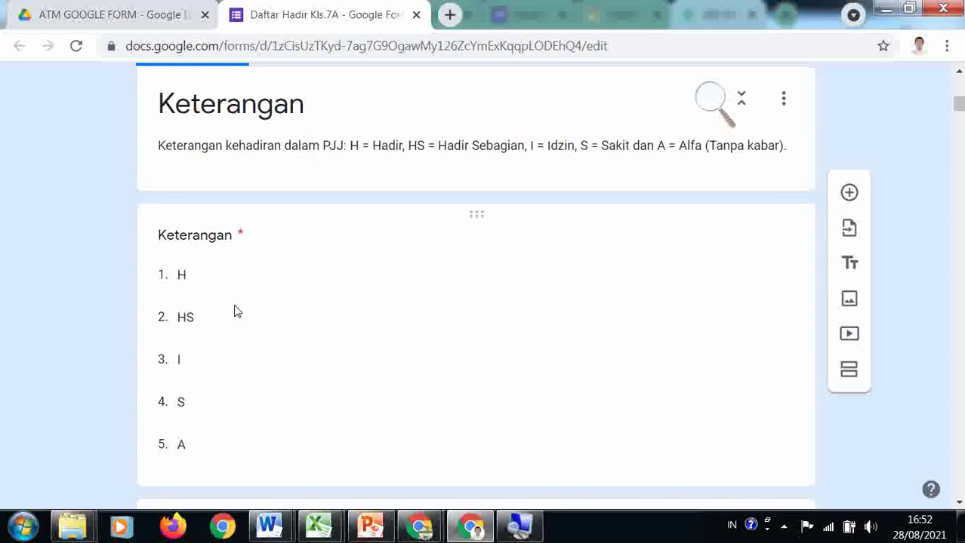
scroll(234, 311, "down", 4)
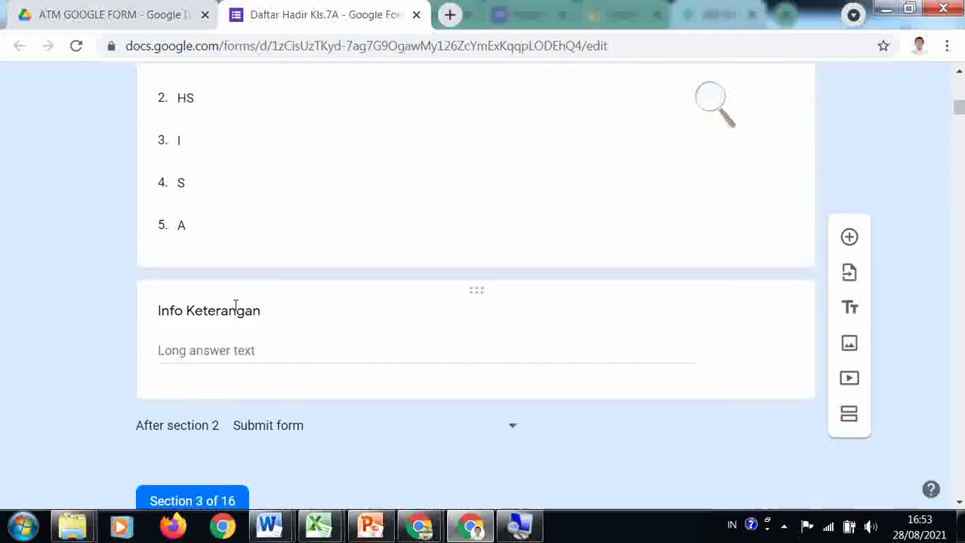
scroll(234, 312, "down", 1)
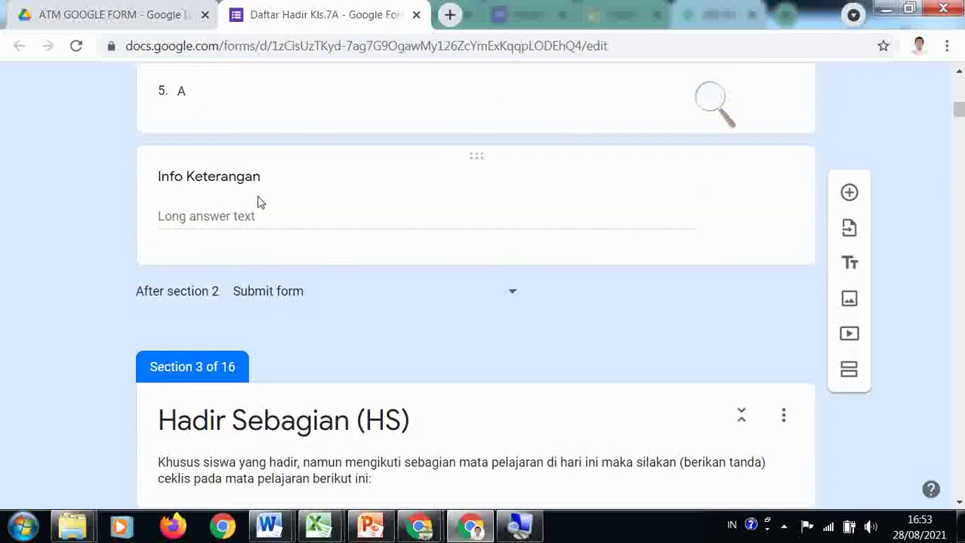
scroll(257, 202, "up", 4)
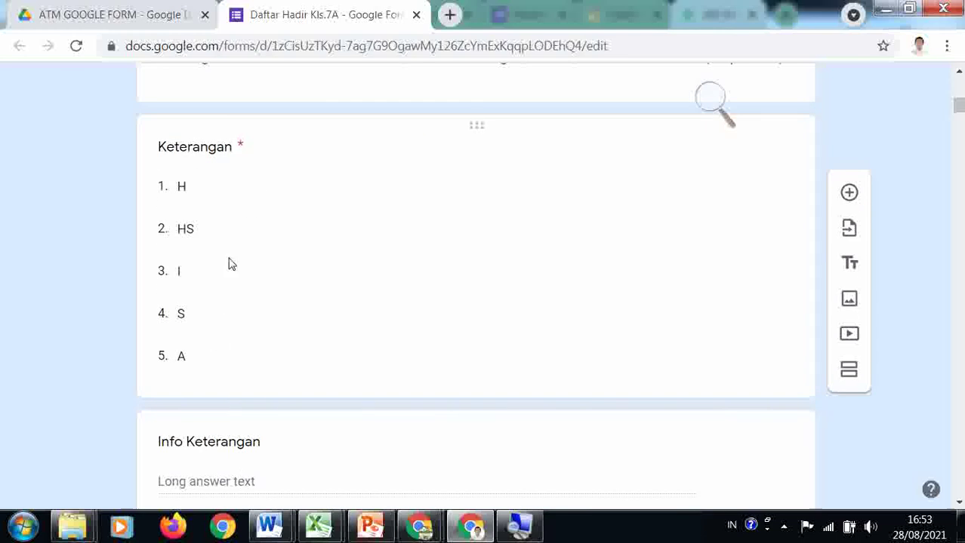
scroll(241, 347, "down", 2)
scroll(242, 356, "down", 3)
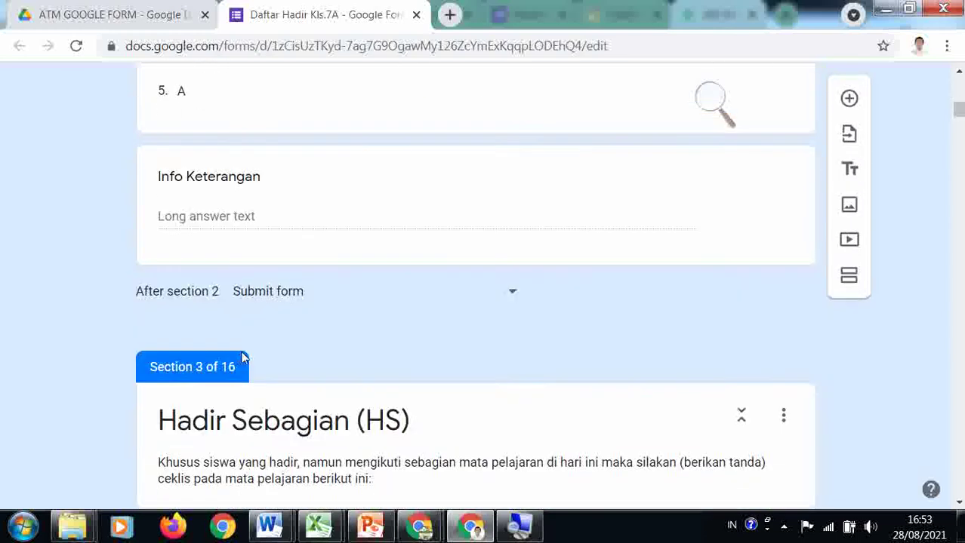
Review the attended and missed subject checklists in the Hadir Sebagian (HS) section
scroll(245, 357, "down", 2)
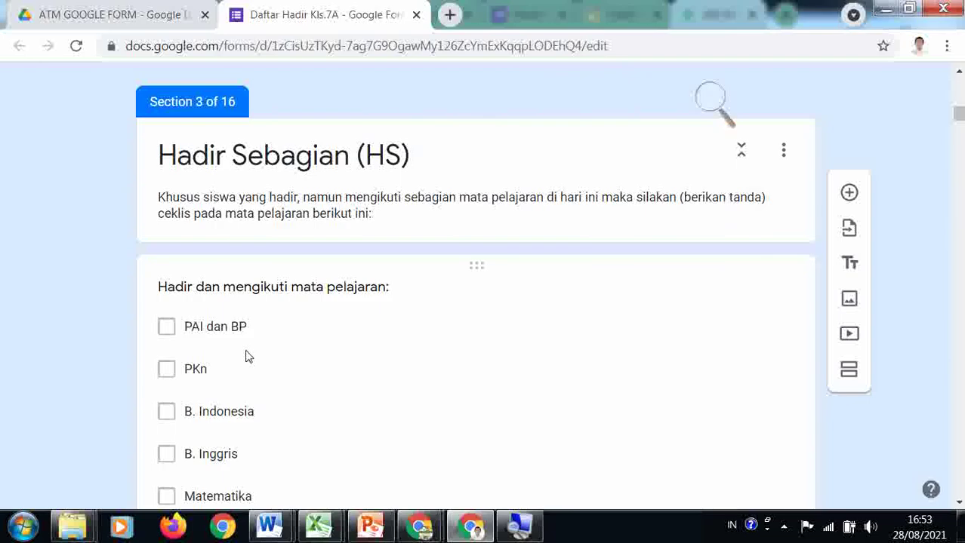
scroll(246, 357, "down", 1)
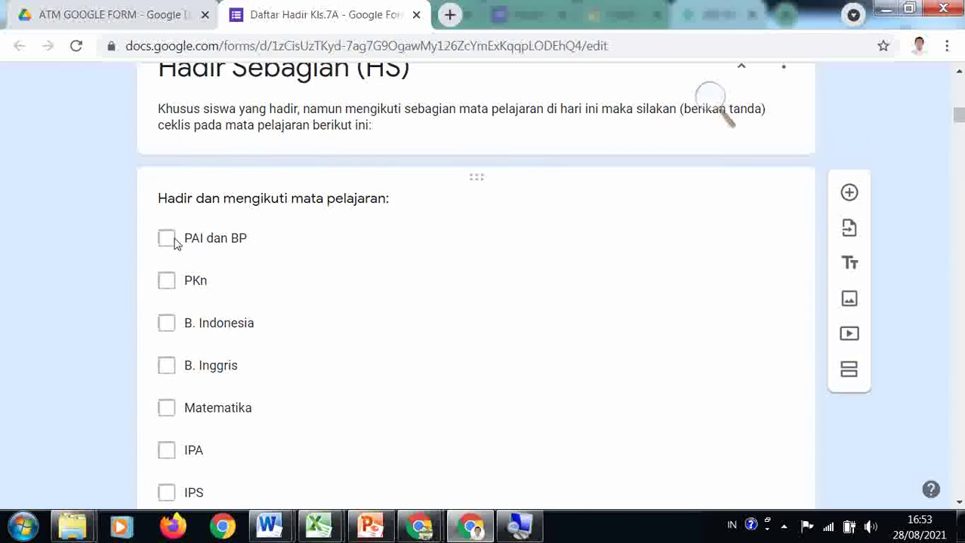
scroll(175, 248, "down", 8)
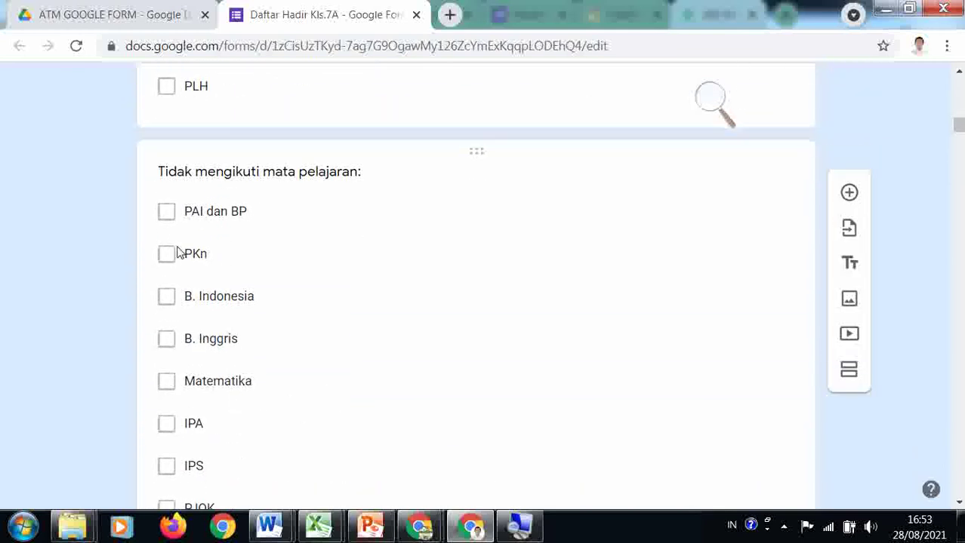
scroll(178, 254, "down", 6)
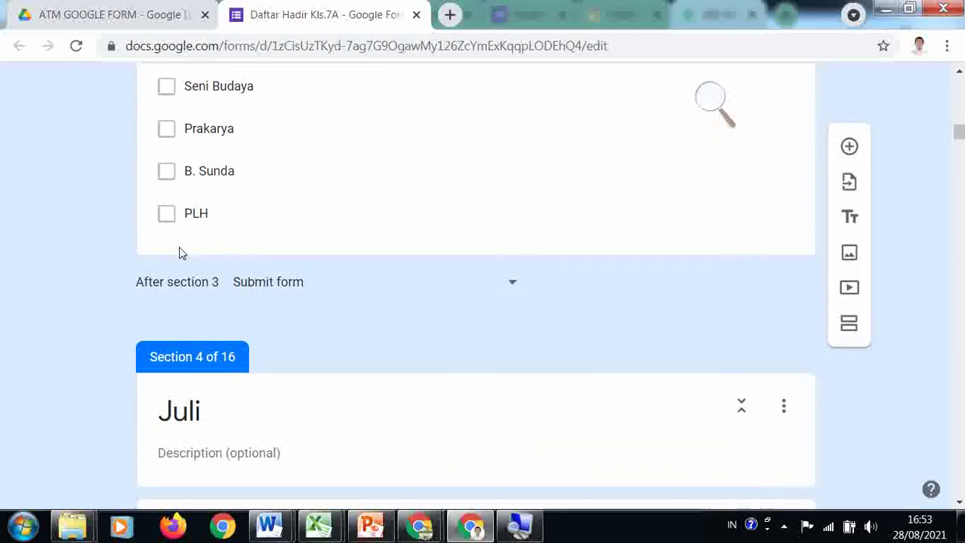
Examine the Nama Siswa lists in the Juli, Agustus and September sections, and return to the start of the Juli section
scroll(179, 254, "down", 4)
scroll(180, 253, "down", 2)
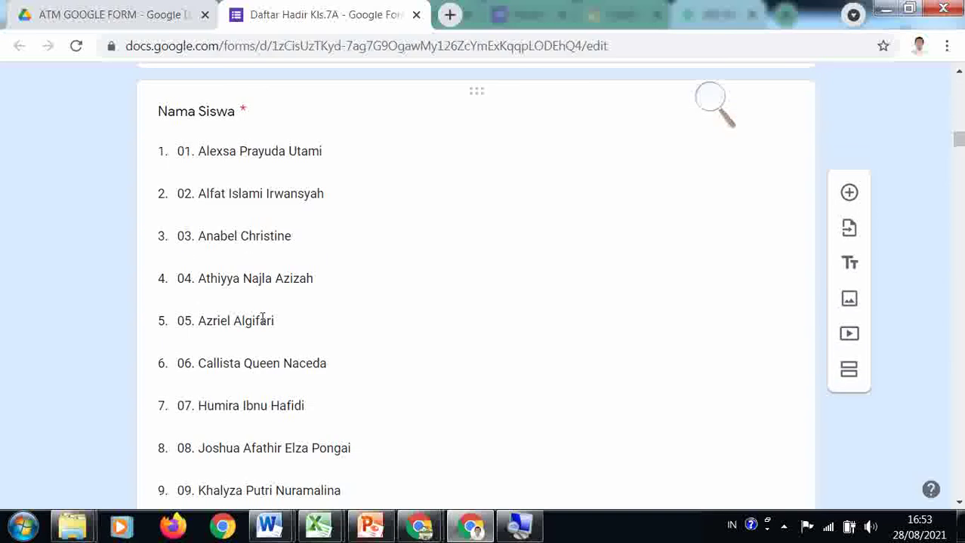
scroll(261, 401, "down", 6)
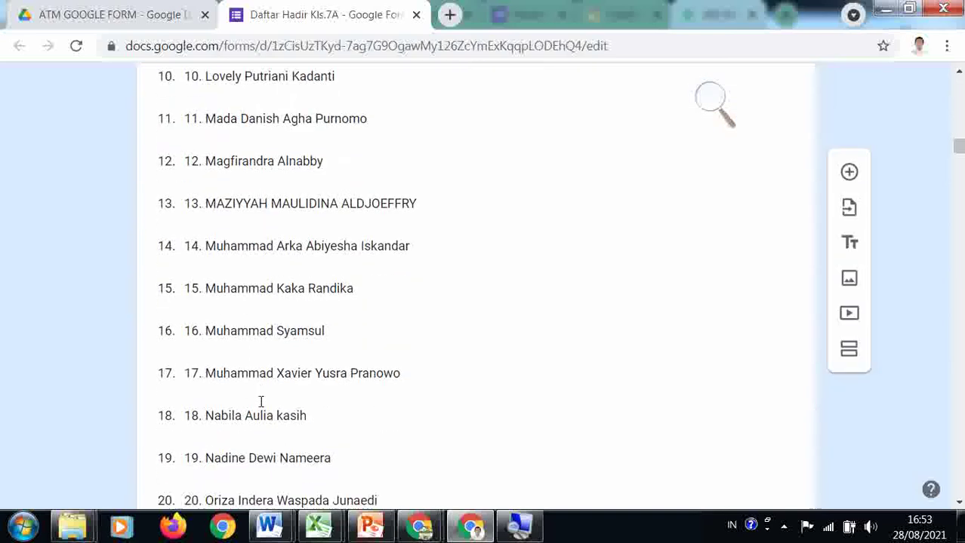
scroll(260, 401, "down", 16)
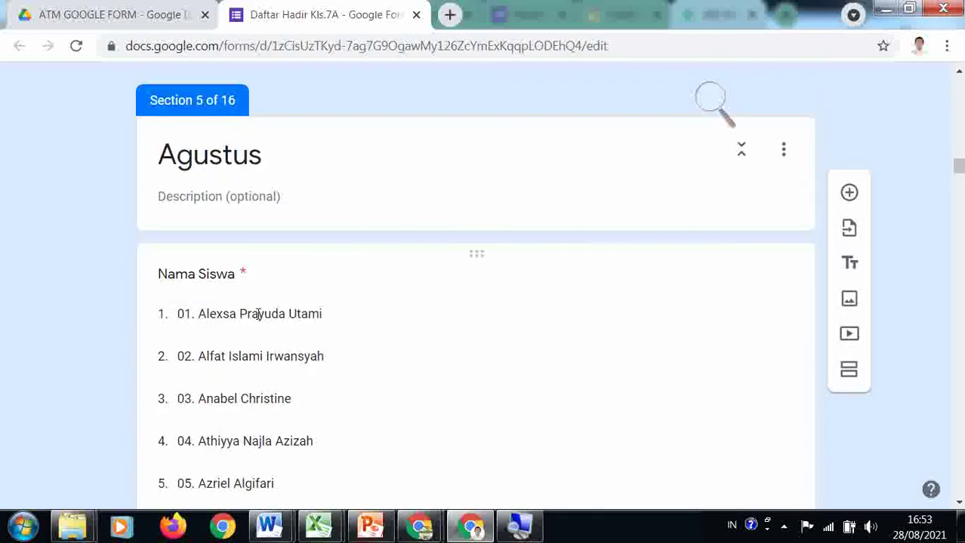
scroll(258, 313, "down", 7)
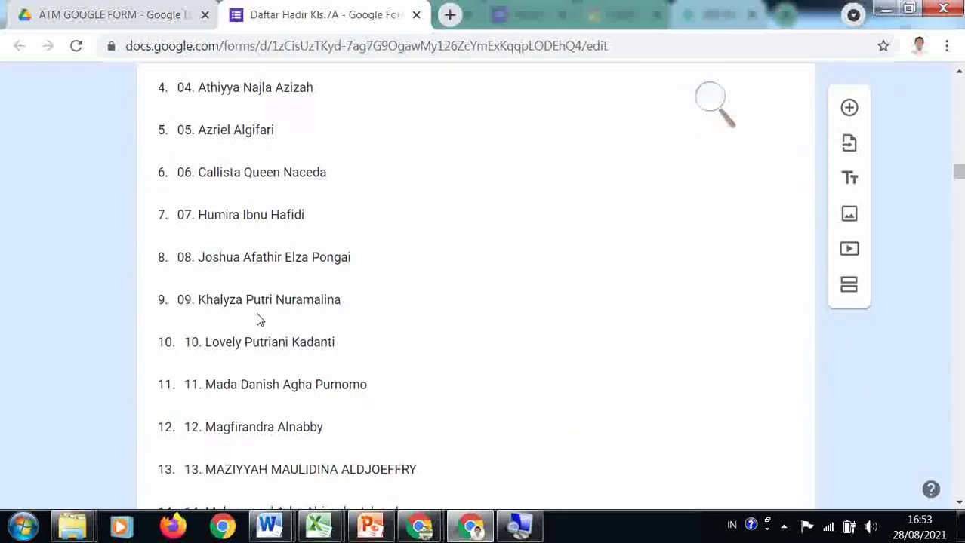
scroll(256, 319, "down", 5)
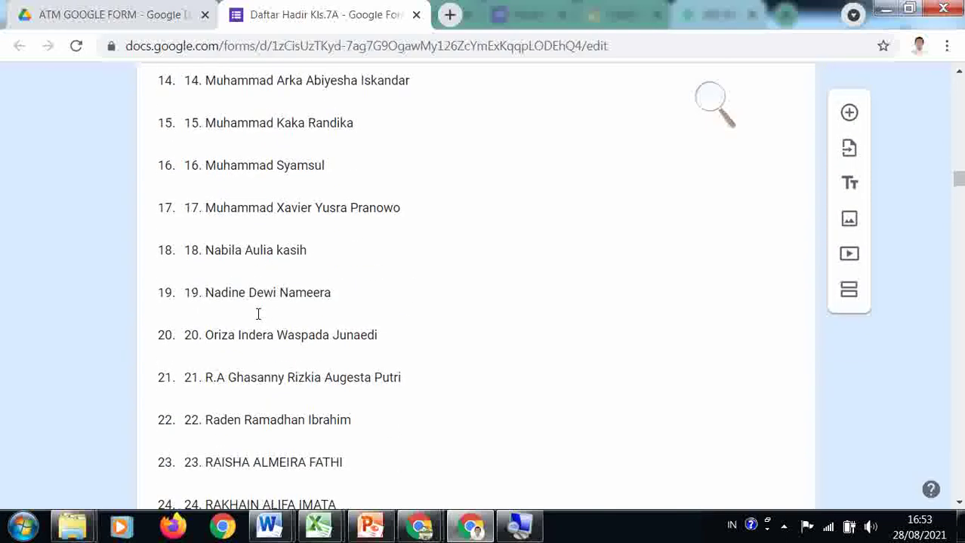
scroll(256, 318, "down", 3)
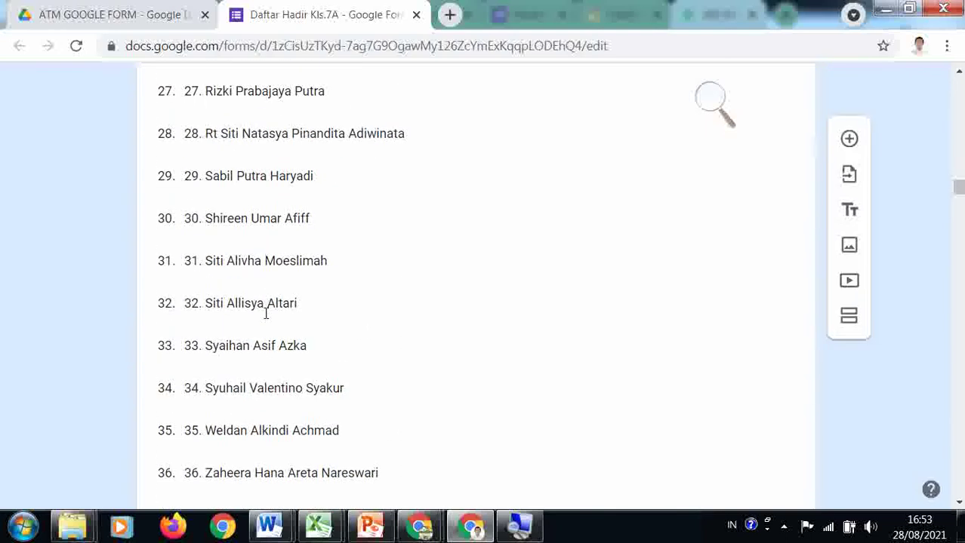
scroll(280, 299, "down", 5)
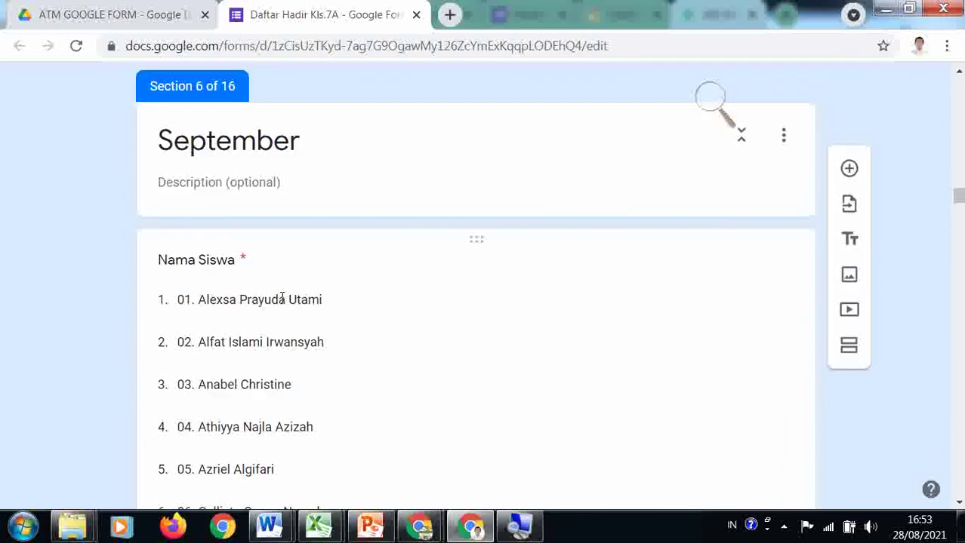
left_click_drag(958, 202, 958, 133)
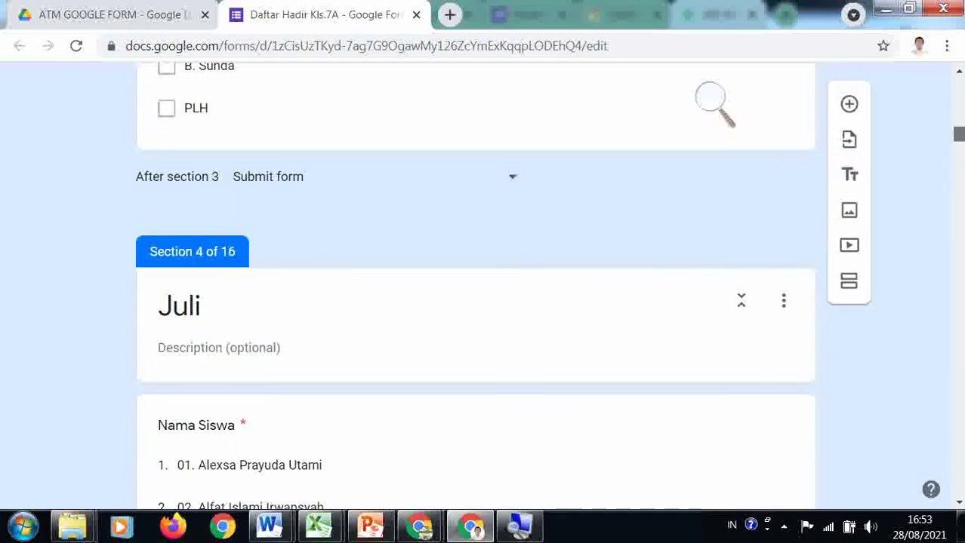
Switch to the DAFTAR SISWA KELAS 7 workbook in Excel and copy the numbered student names in N7:N42 on sheet 7A
scroll(682, 255, "down", 2)
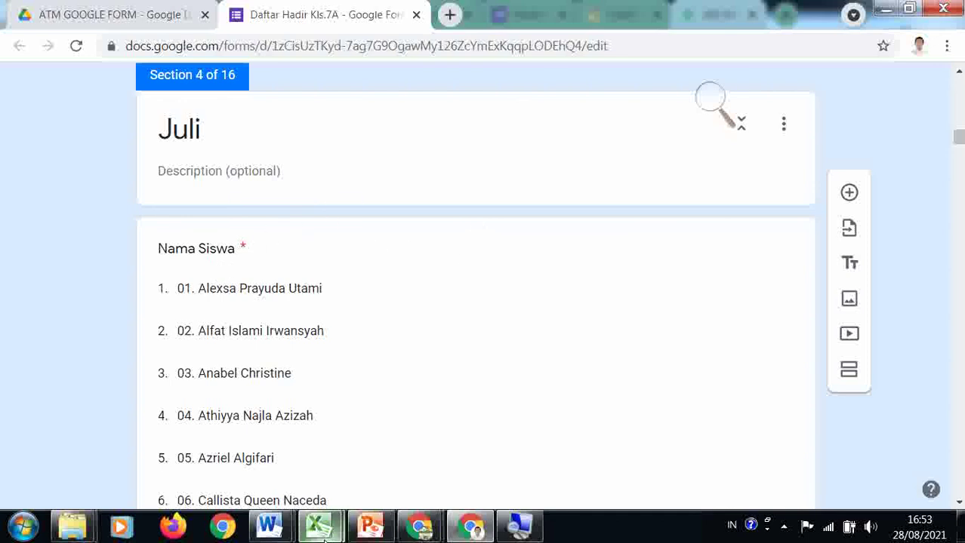
key("alt+Tab")
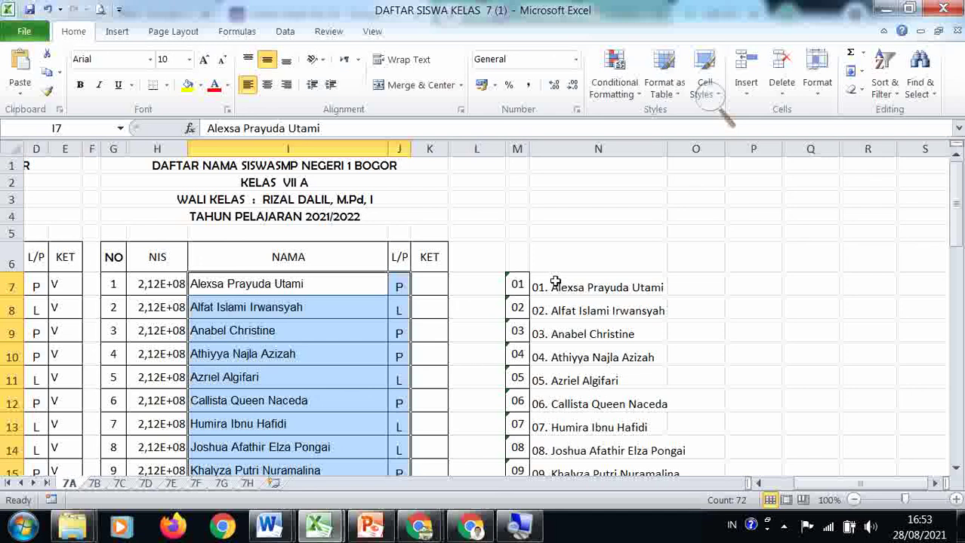
left_click_drag(549, 284, 553, 447)
key("ctrl+c")
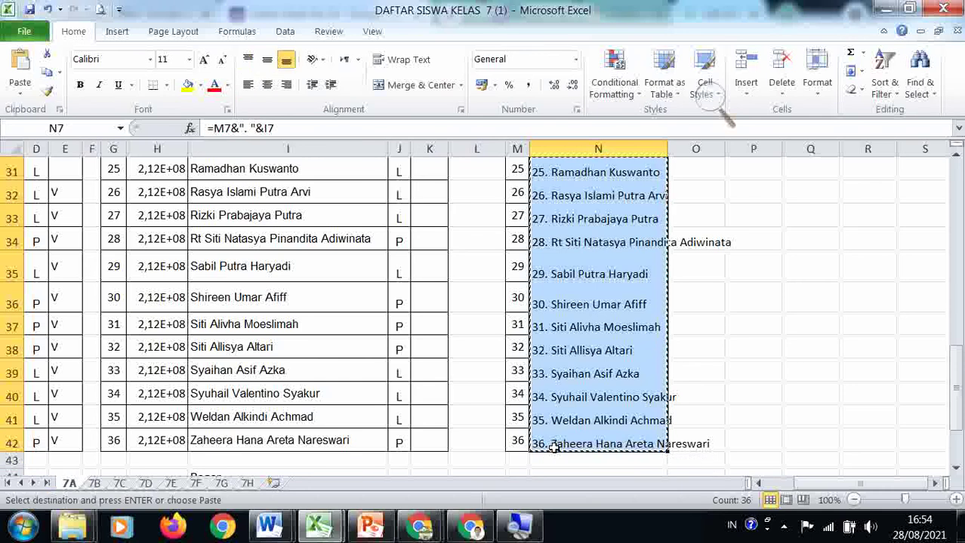
Return to the form in Chrome and select the first Nama Siswa option in the Juli section
key("alt+Tab")
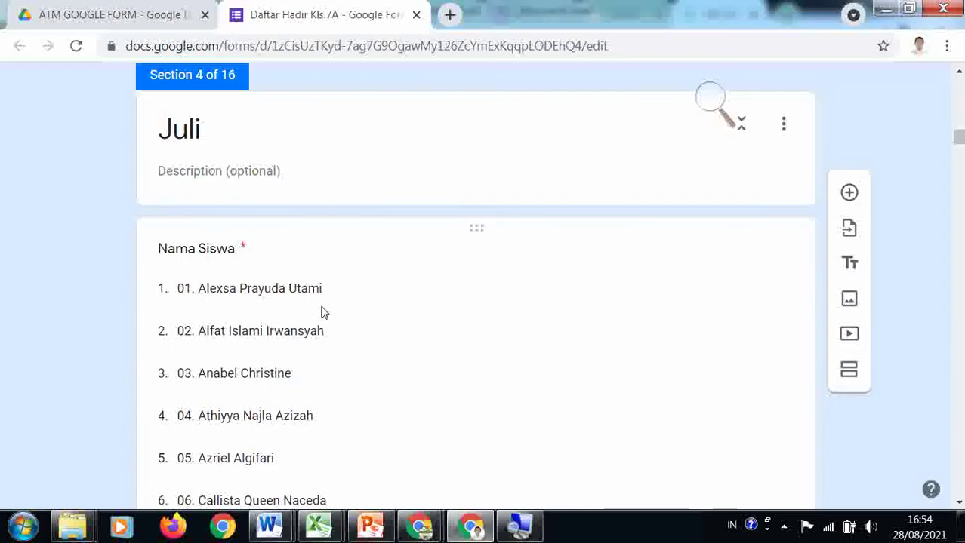
left_click(234, 289)
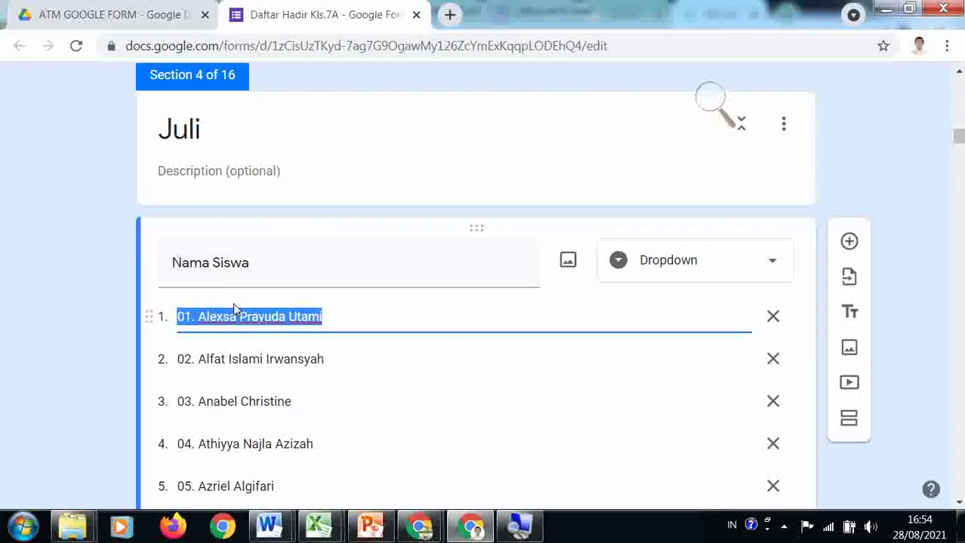
left_click(67, 296)
Review the Nama Siswa lists from Juli through September, and return to the beginning of the form
scroll(91, 297, "down", 5)
scroll(118, 317, "down", 15)
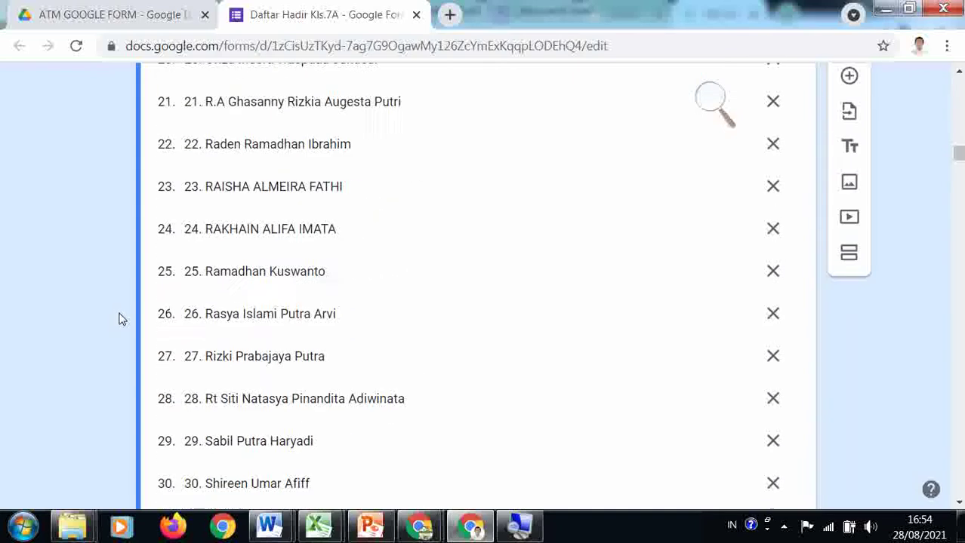
scroll(194, 391, "down", 1)
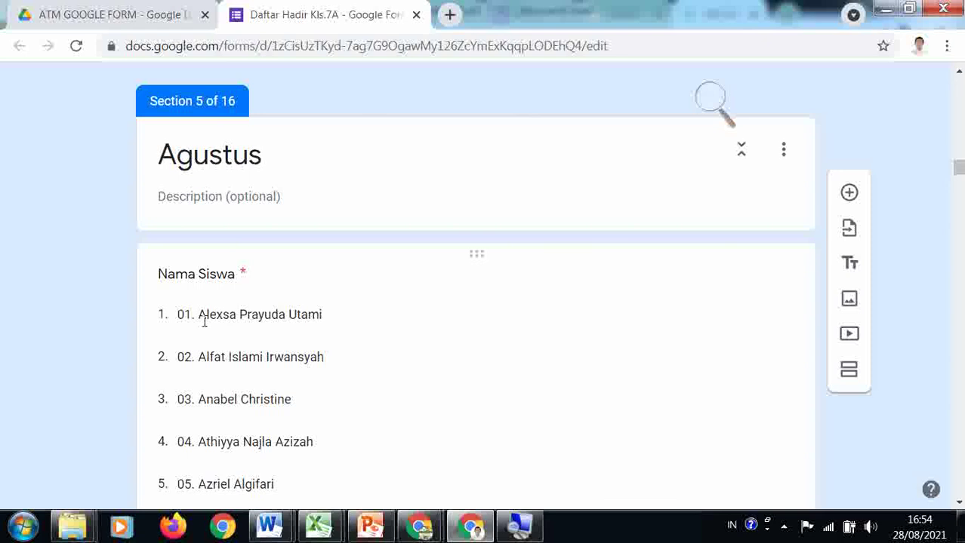
scroll(211, 321, "down", 15)
scroll(204, 323, "up", 16)
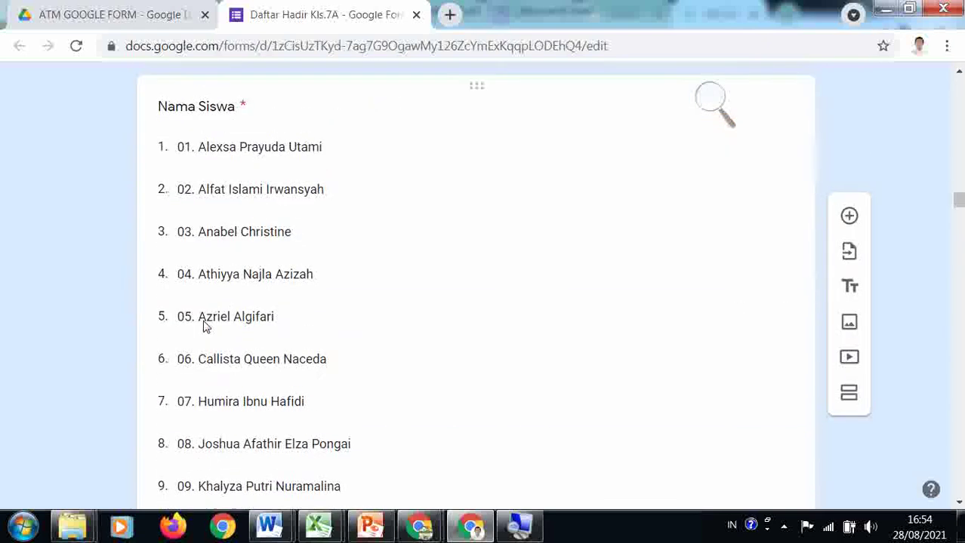
scroll(204, 326, "up", 2)
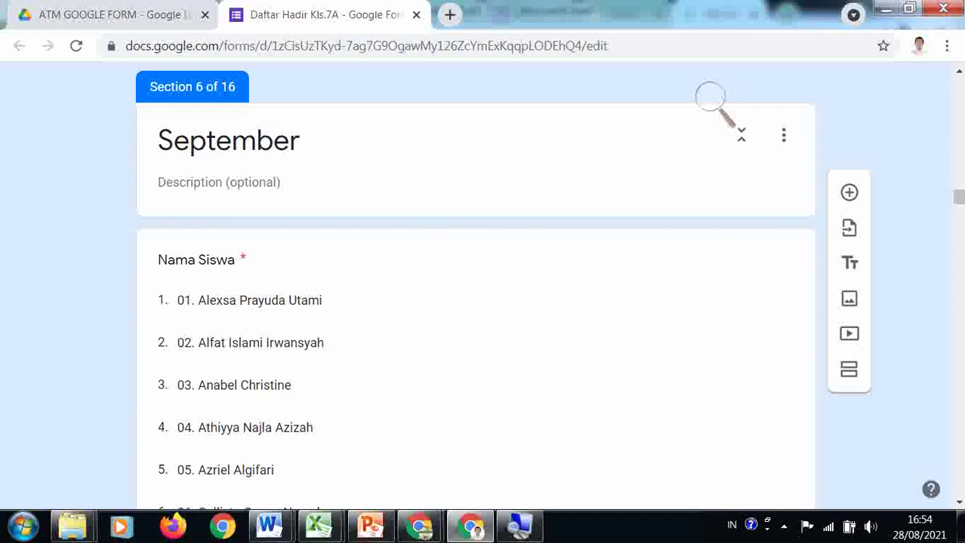
left_click_drag(958, 199, 936, 116)
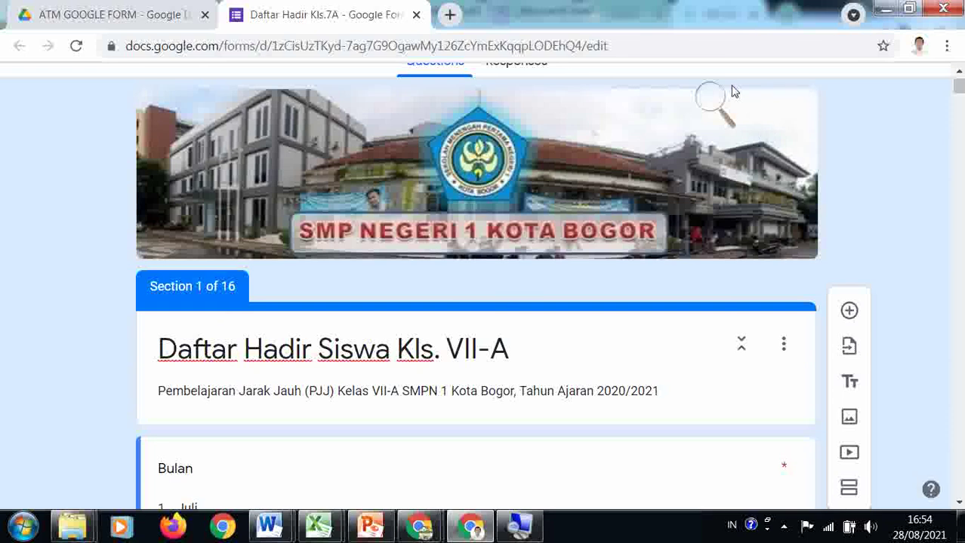
Look at the Daftar Hadir Kls.7A files in the ATM GOOGLE FORM Drive folder and return to the form's header
left_click(180, 18)
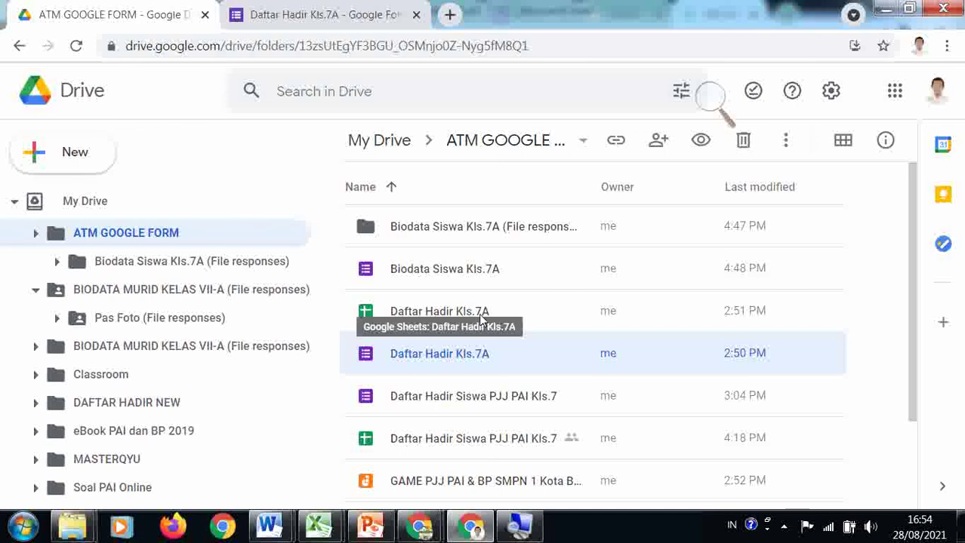
left_click(302, 18)
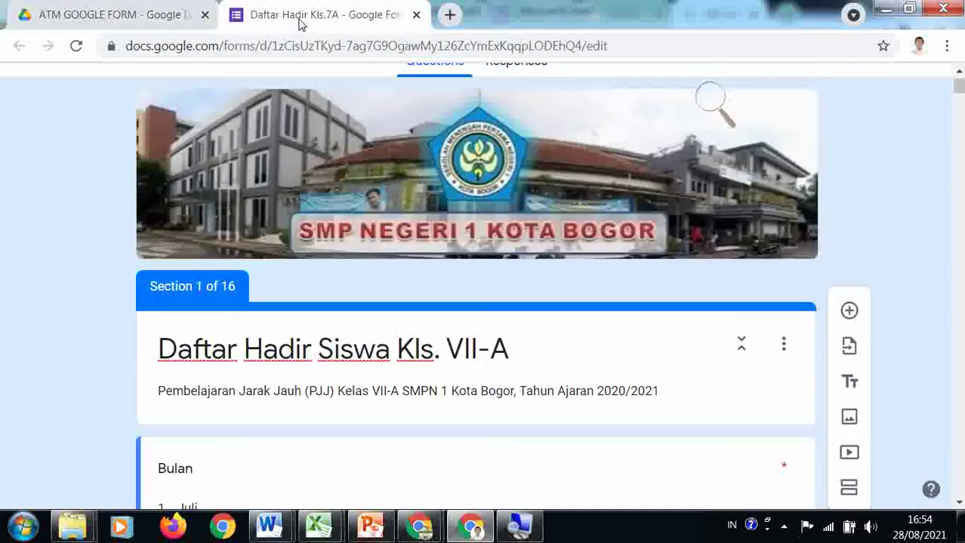
scroll(744, 183, "up", 1)
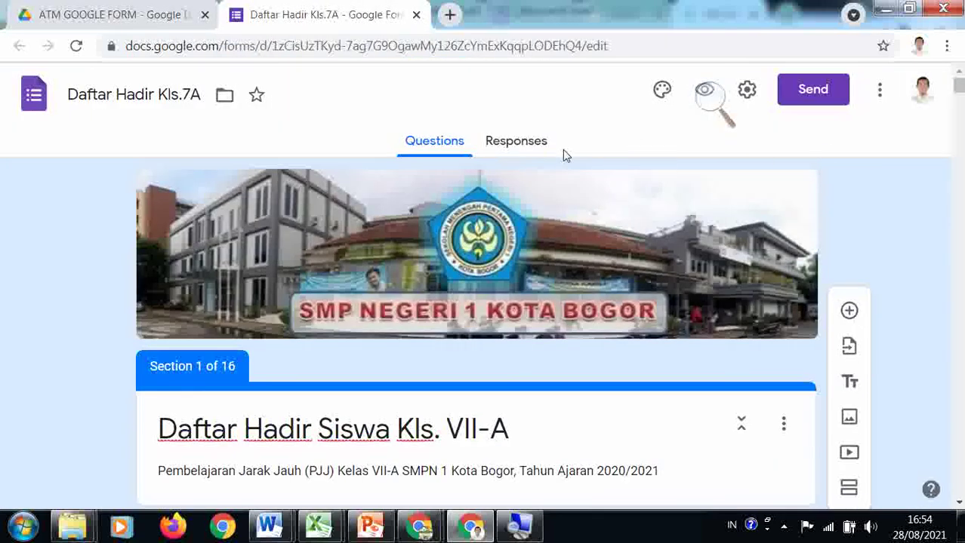
Set the form's response destination to an existing spreadsheet and bring up the list of available spreadsheets
left_click(527, 142)
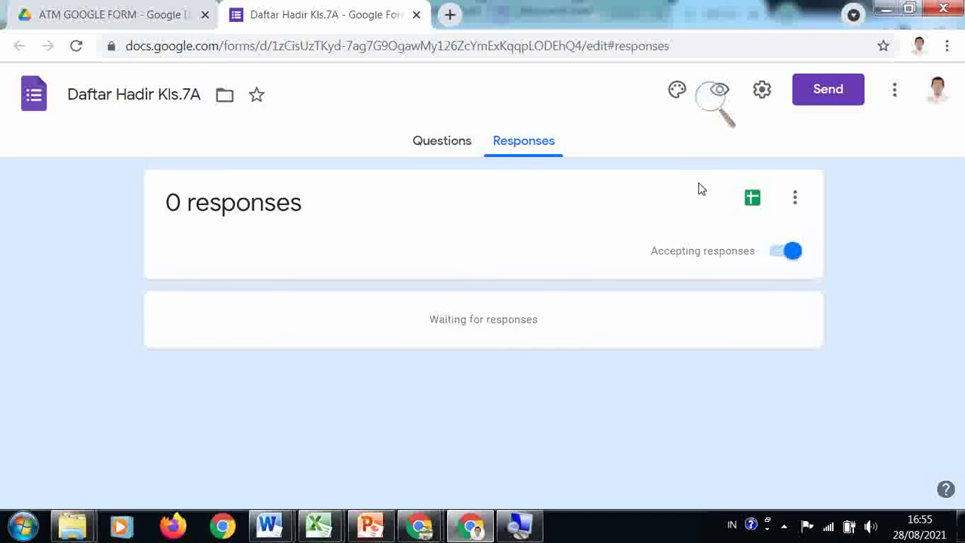
left_click(752, 204)
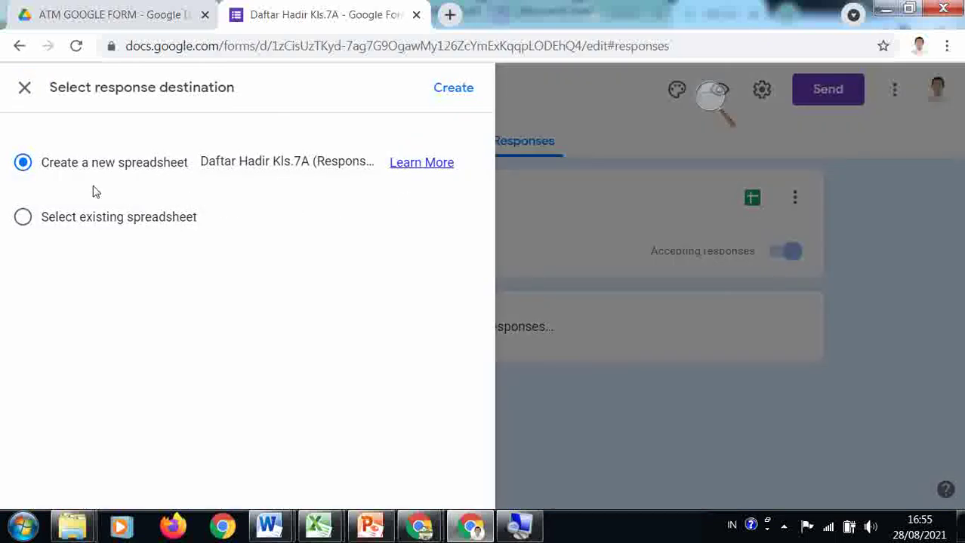
left_click(25, 224)
left_click(444, 92)
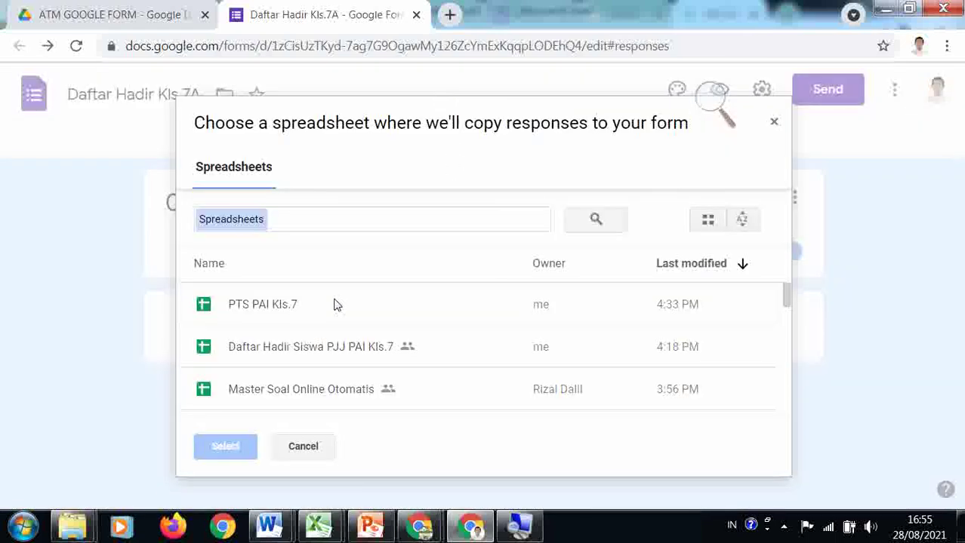
Link the form's responses to the existing Daftar Hadir Kls.7A spreadsheet
left_click(240, 321)
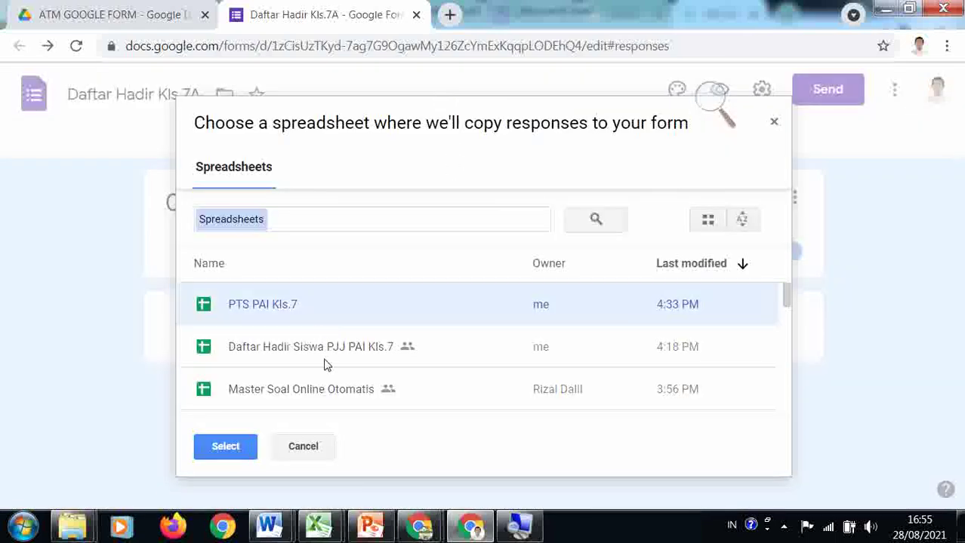
scroll(324, 378, "down", 1)
scroll(324, 375, "down", 2)
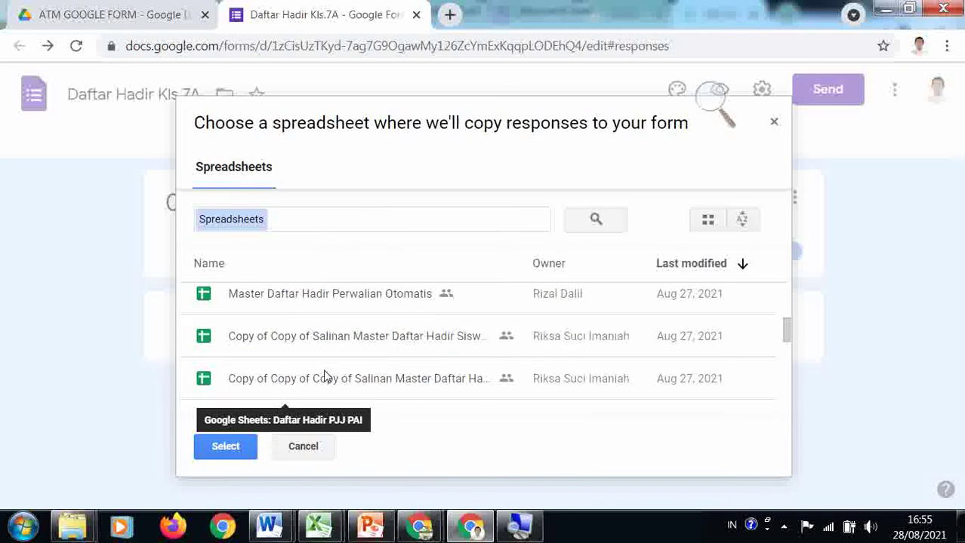
scroll(324, 375, "up", 1)
scroll(325, 375, "up", 2)
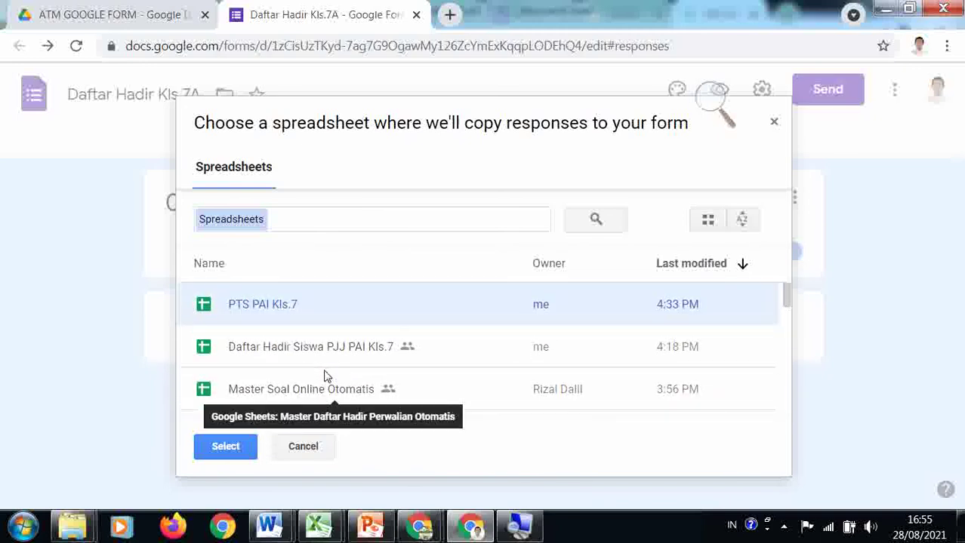
left_click(325, 360)
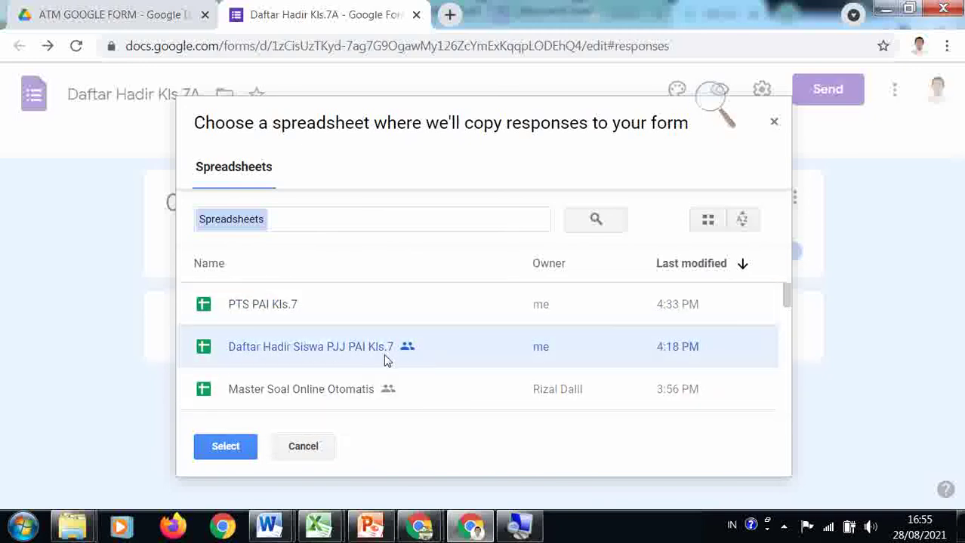
scroll(394, 369, "down", 1)
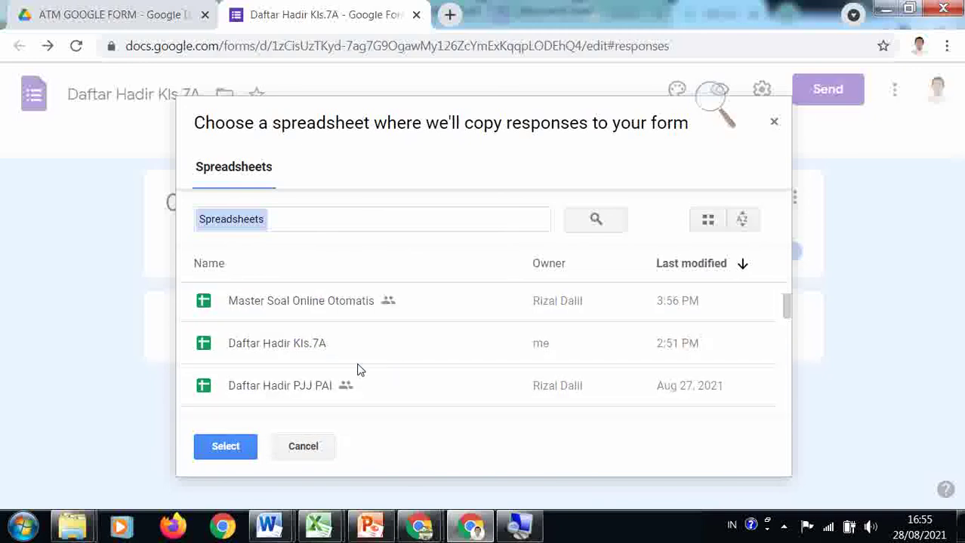
left_click(287, 352)
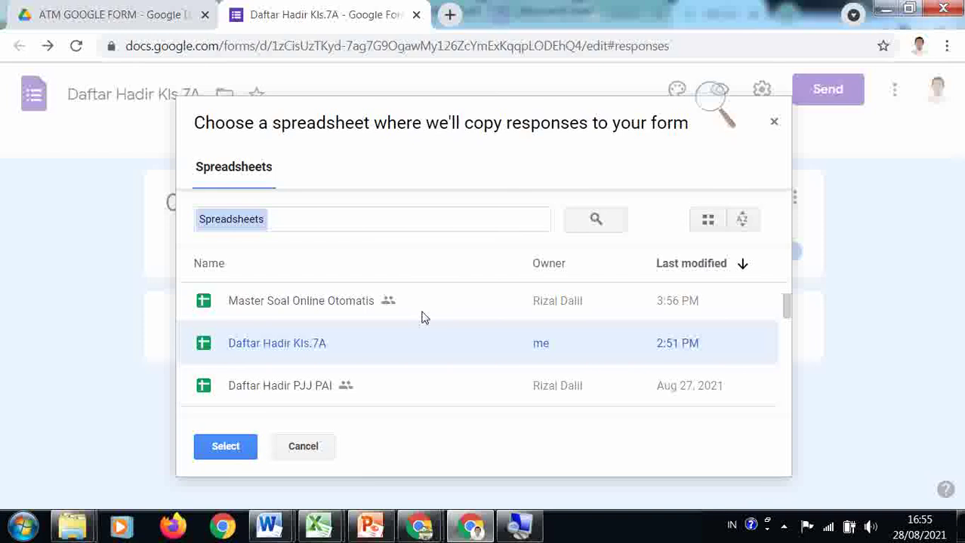
left_click(249, 456)
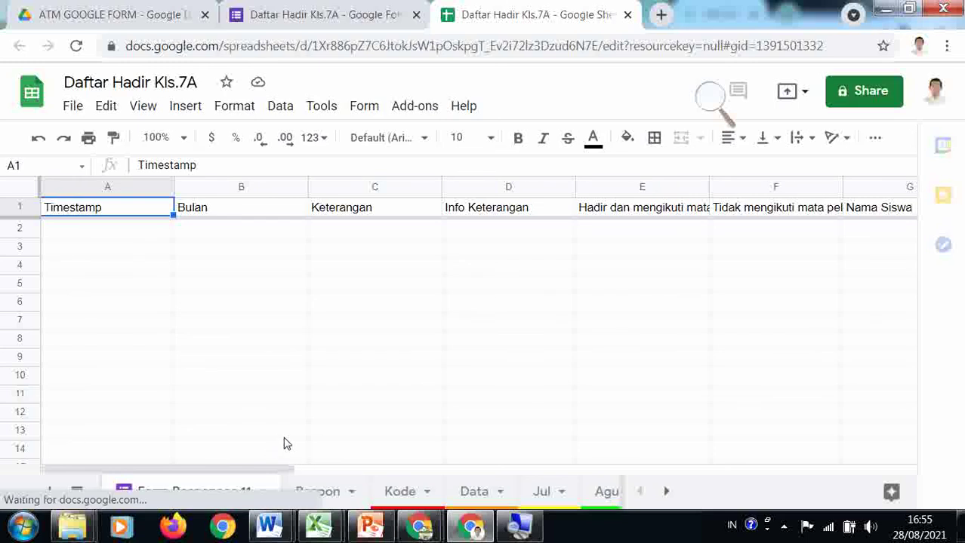
Delete the old Respon sheet from the Daftar Hadir Kls.7A spreadsheet
scroll(396, 421, "down", 1)
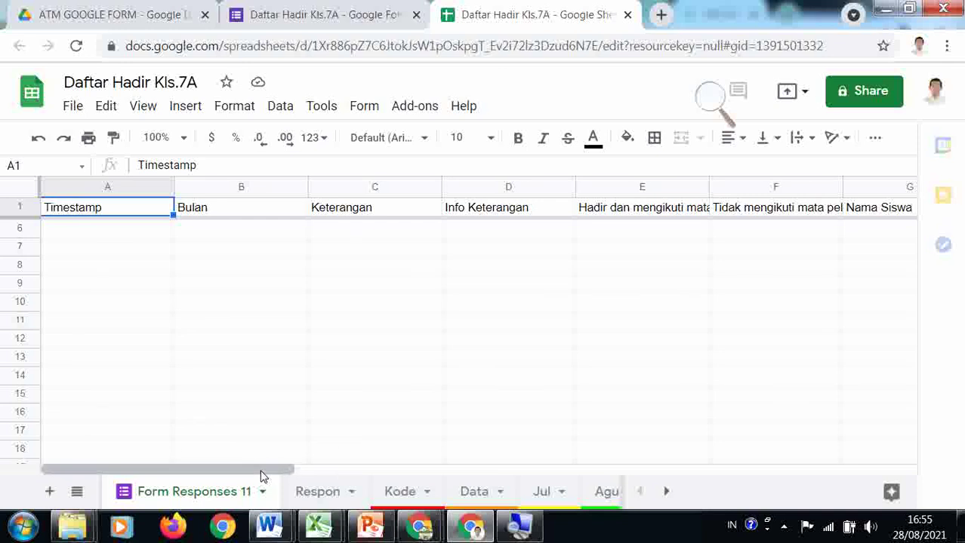
left_click_drag(261, 476, 215, 492)
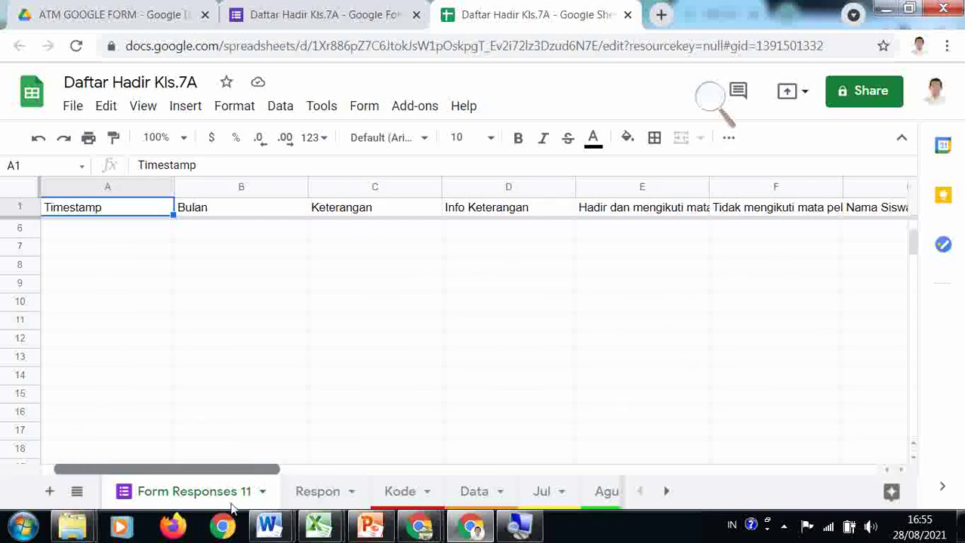
left_click(350, 498)
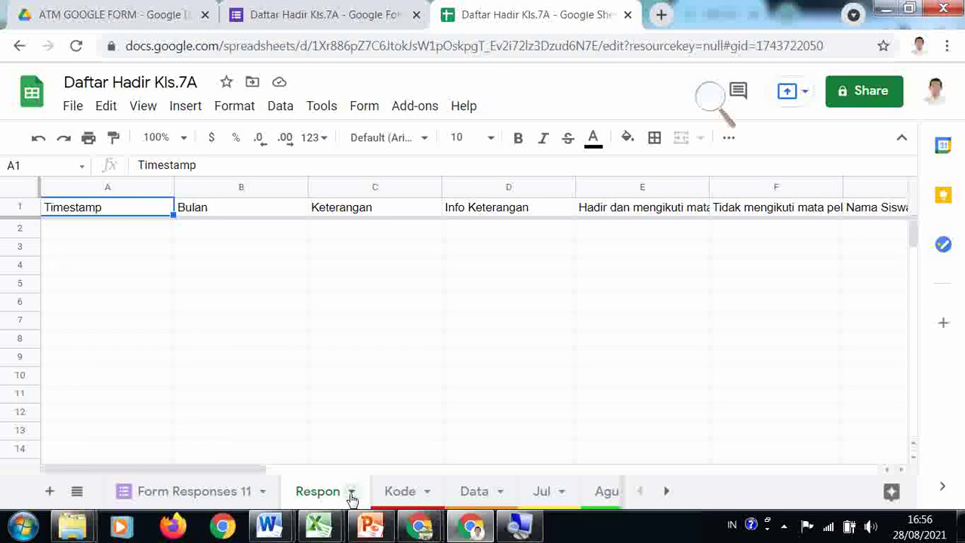
left_click(351, 493)
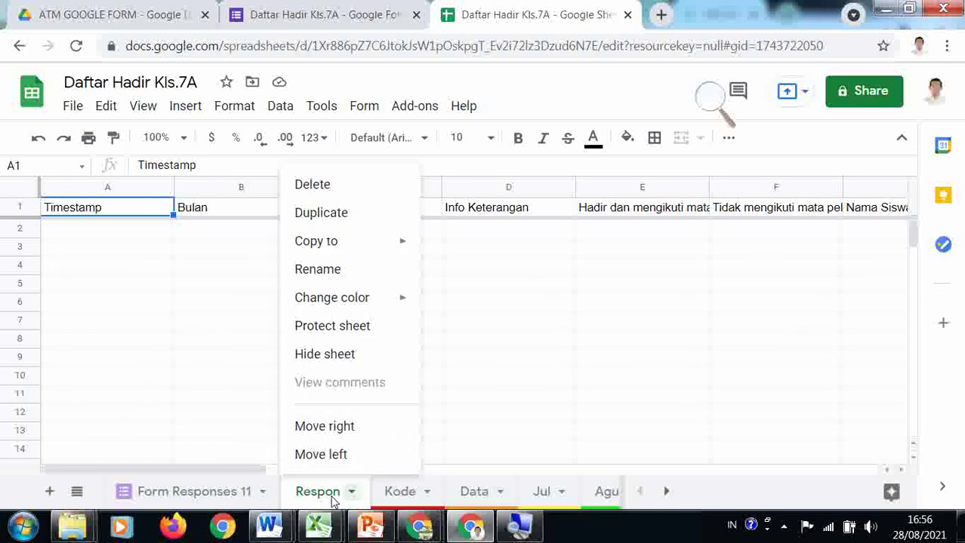
left_click(453, 395)
left_click(352, 494)
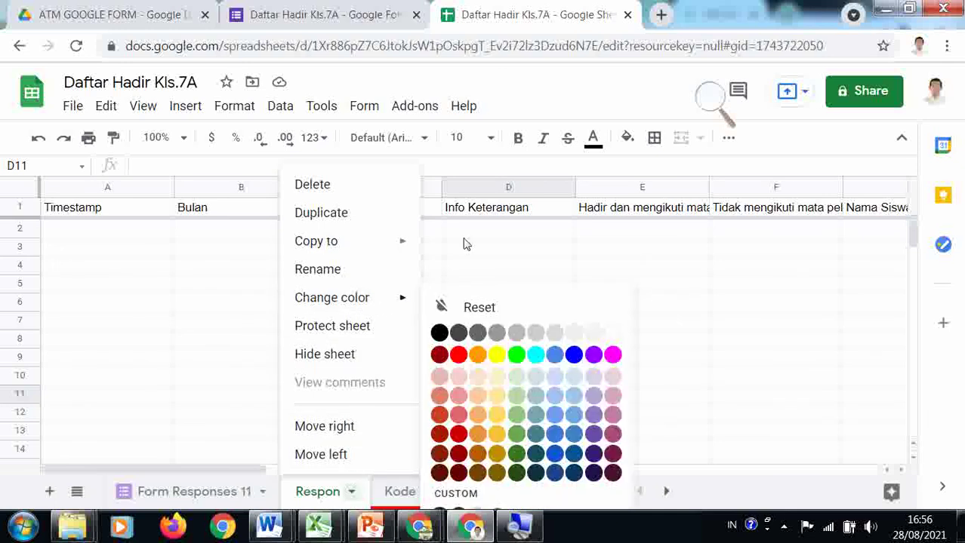
left_click(322, 188)
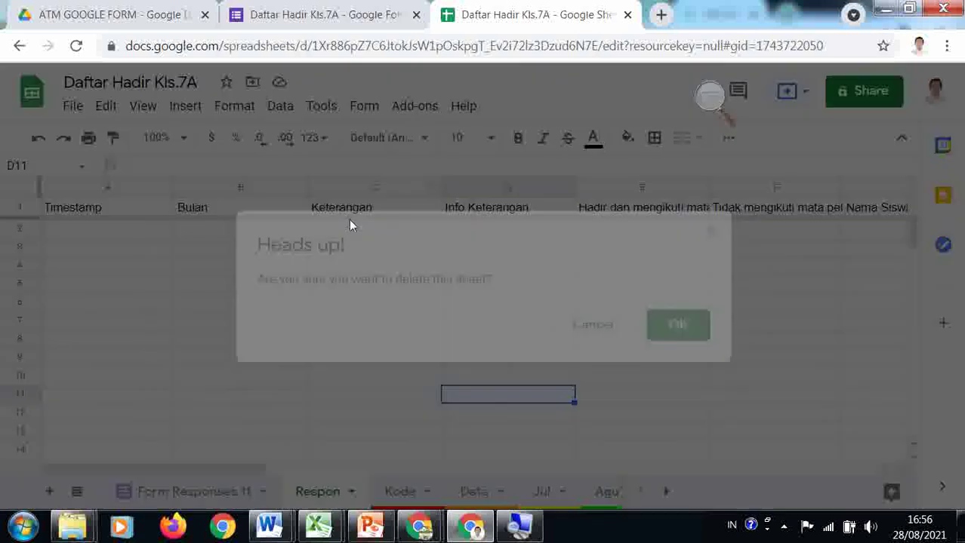
left_click(681, 339)
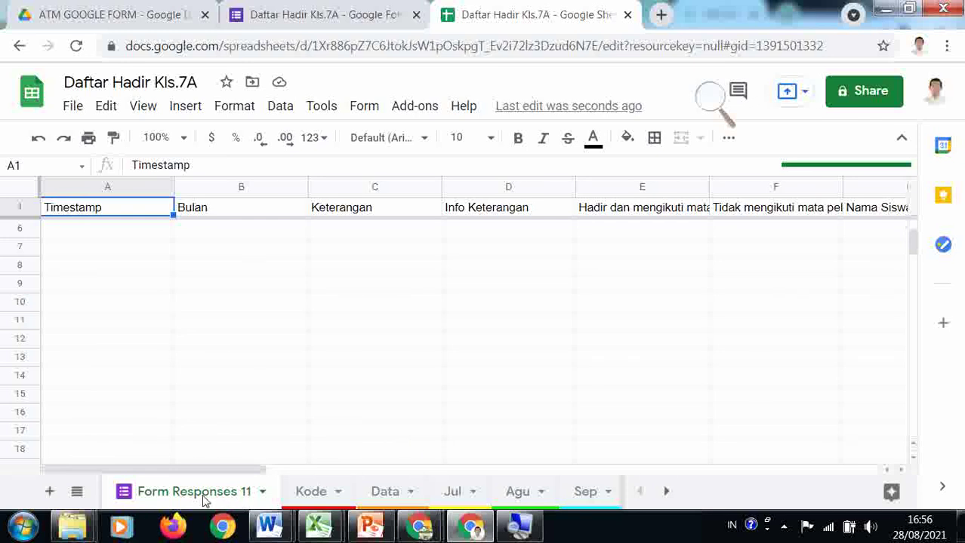
Rename the Form Responses 11 sheet as Respon
left_click(262, 493)
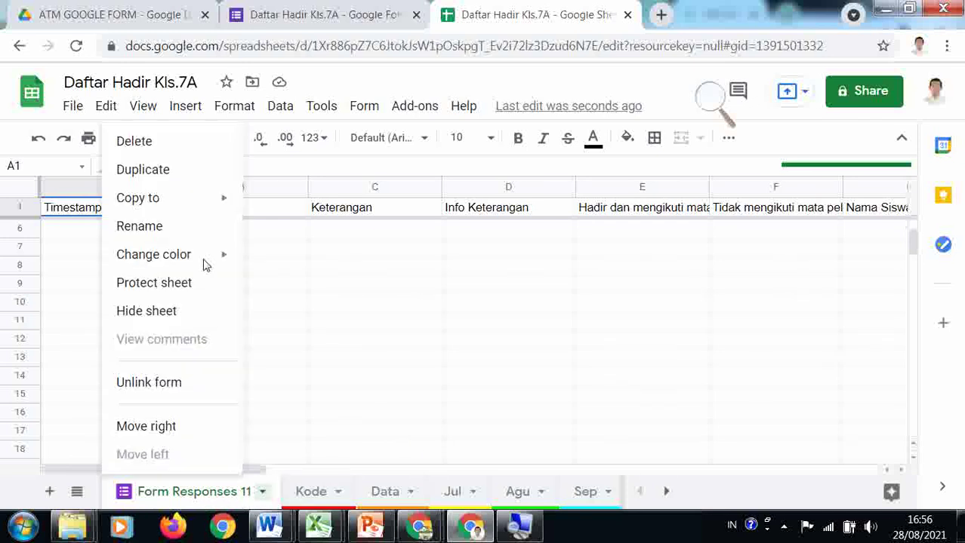
left_click(173, 228)
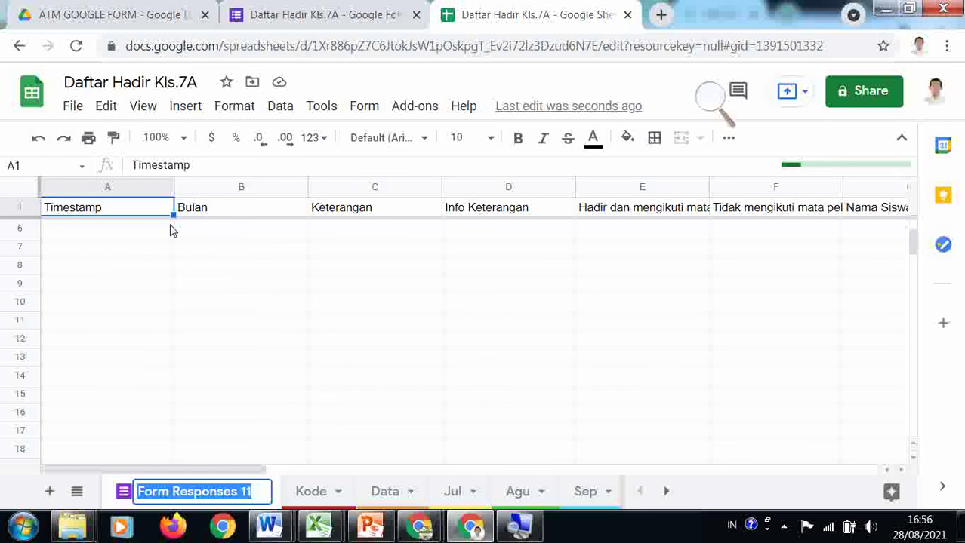
type("Respon")
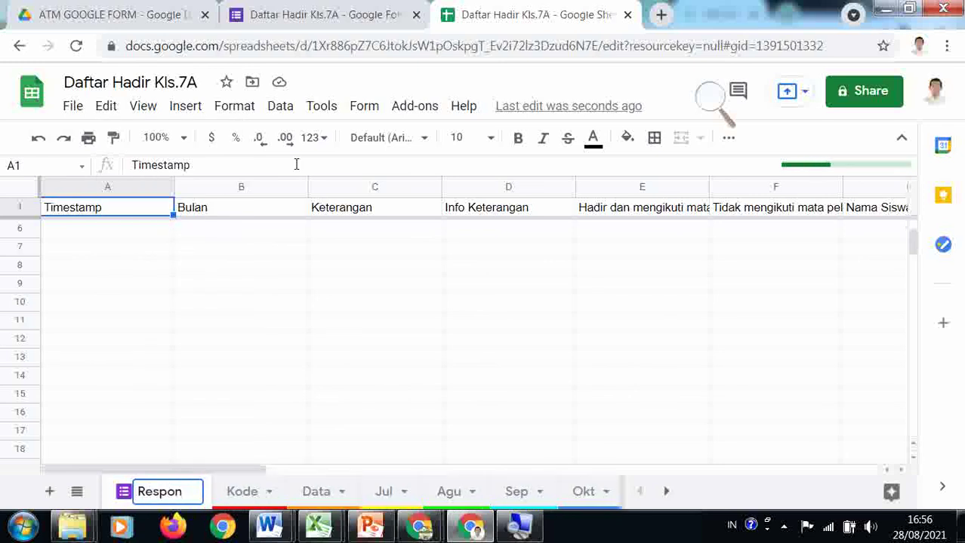
left_click(361, 340)
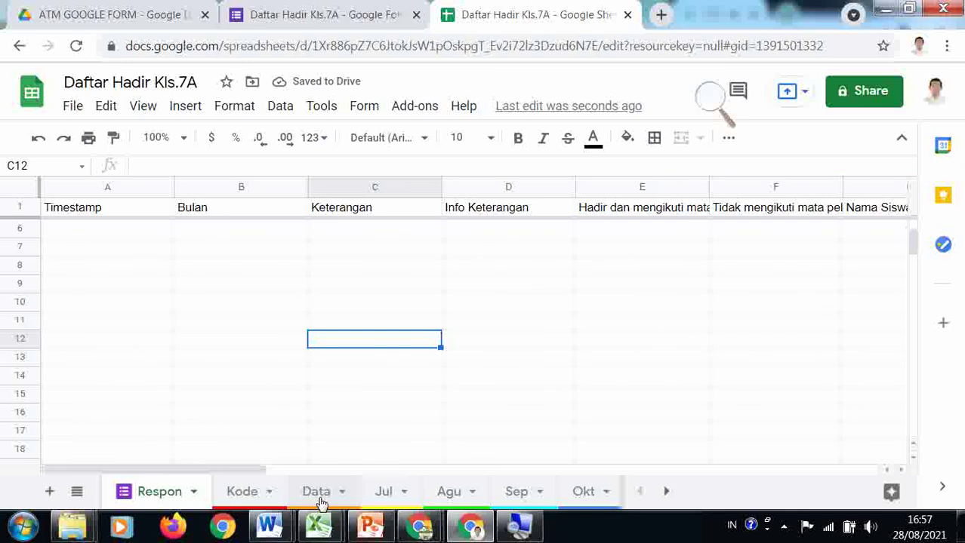
Re-enter the existing formulas in cells A1 and B1 of the Kode sheet so they reference the new Respon sheet
left_click(242, 491)
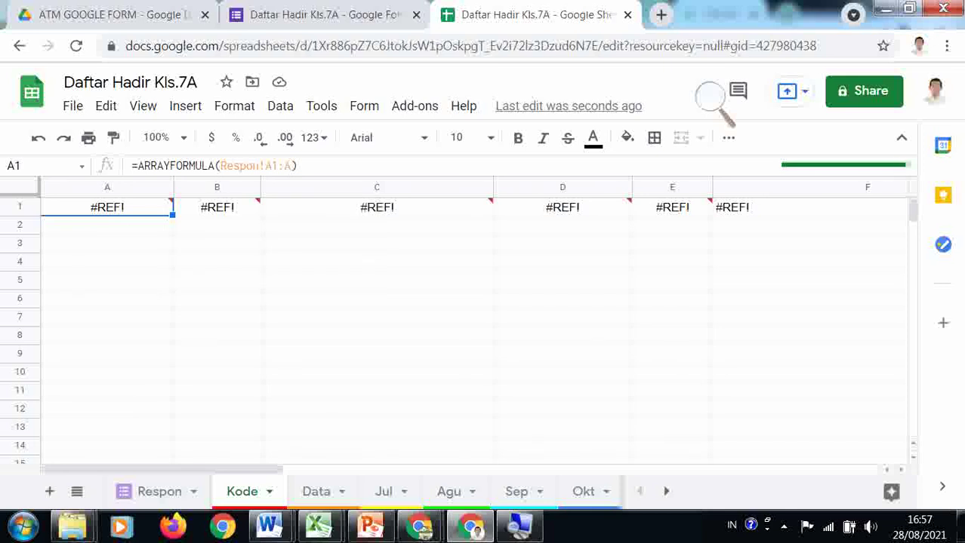
key("Return")
key("Return")
key("Up")
key("Right")
key("Return")
key("Escape")
key("Right")
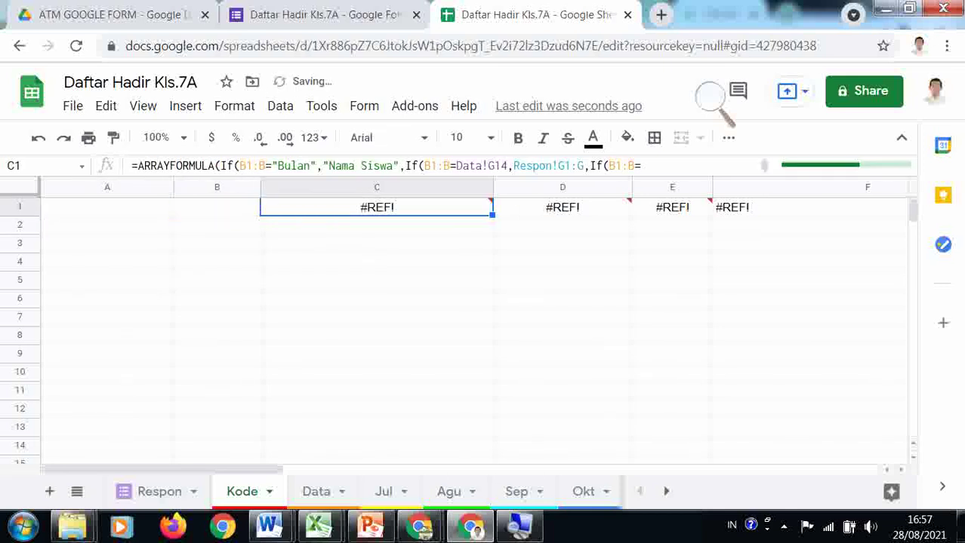
Re-enter the existing formulas in cells C1, D1 and E1 of the Kode sheet
key("Return")
key("Return")
key("Up")
key("Right")
key("Return")
key("Return")
key("Up")
key("Right")
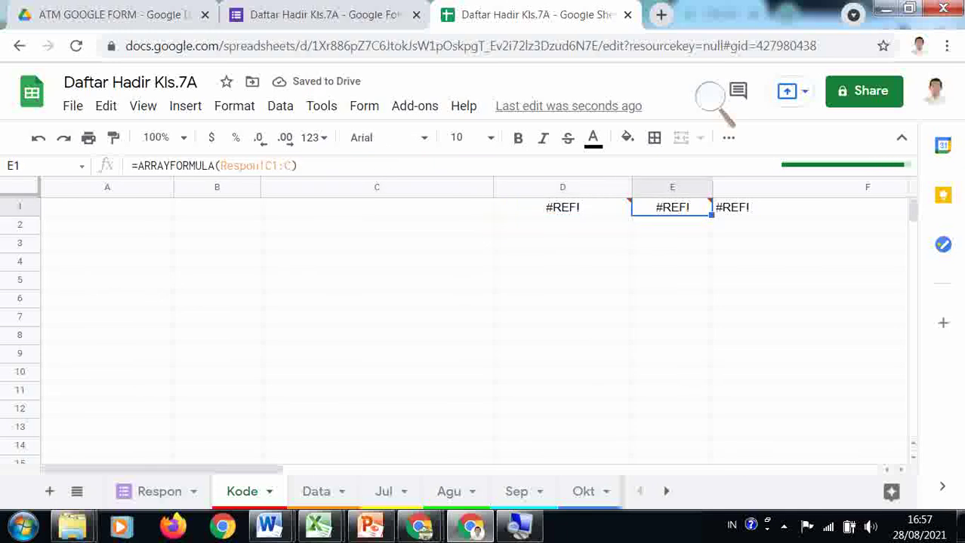
key("Return")
key("Return")
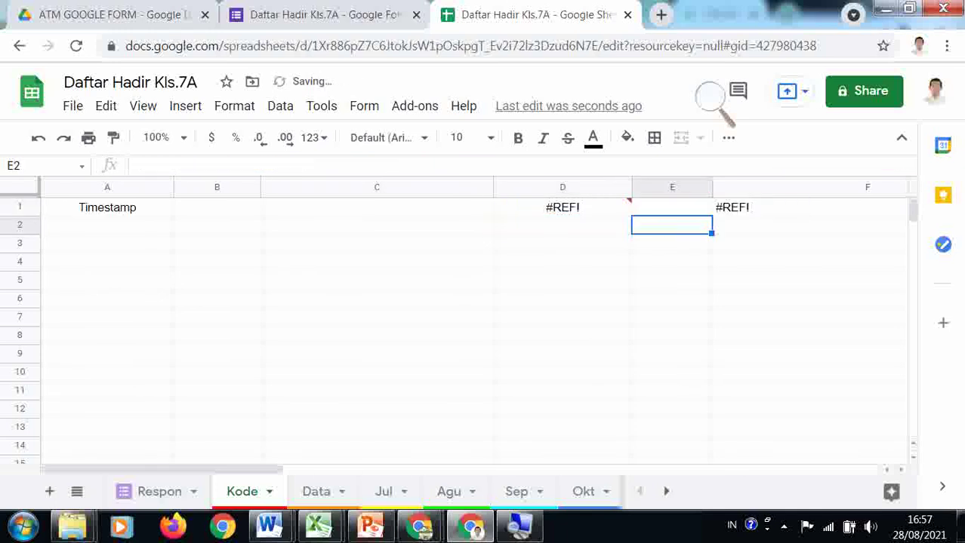
Re-enter the existing formulas in cells F1, G1 and H1 of the Kode sheet
key("Up")
key("Right")
key("Return")
key("Return")
key("Up")
key("Right")
key("Return")
key("Return")
key("Up")
key("Right")
key("Return")
key("Return")
key("Up")
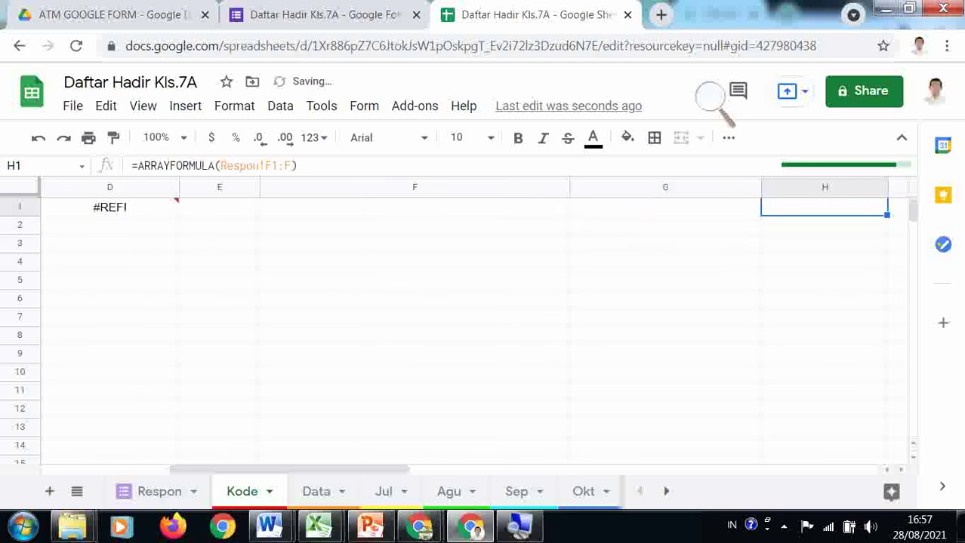
Check the row 1 headings of the Kode sheet from column A through column I and back
key("Right")
key("Left")
key("Home")
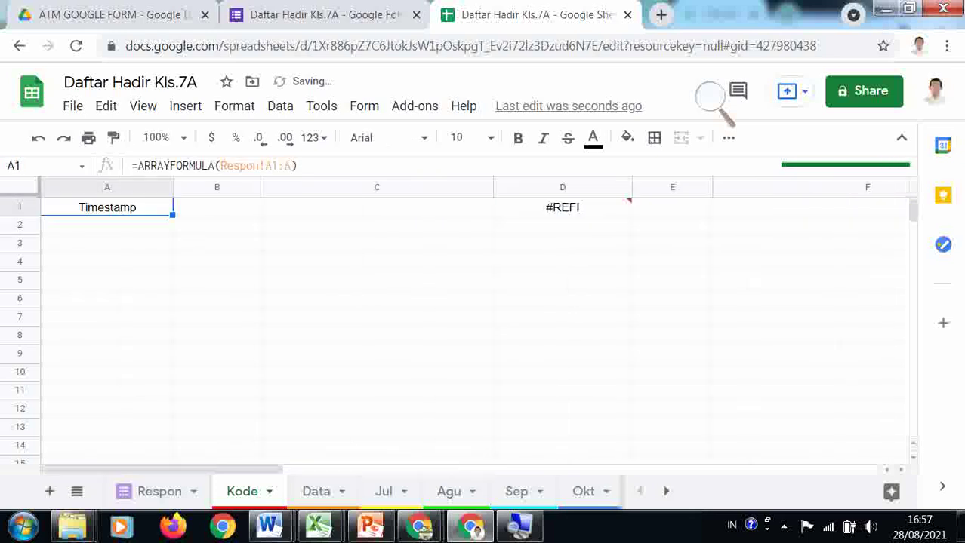
key("Right")
key("Right")
key("Right")
key("Right")
key("Right")
key("Right")
key("Right")
key("Right")
key("Right")
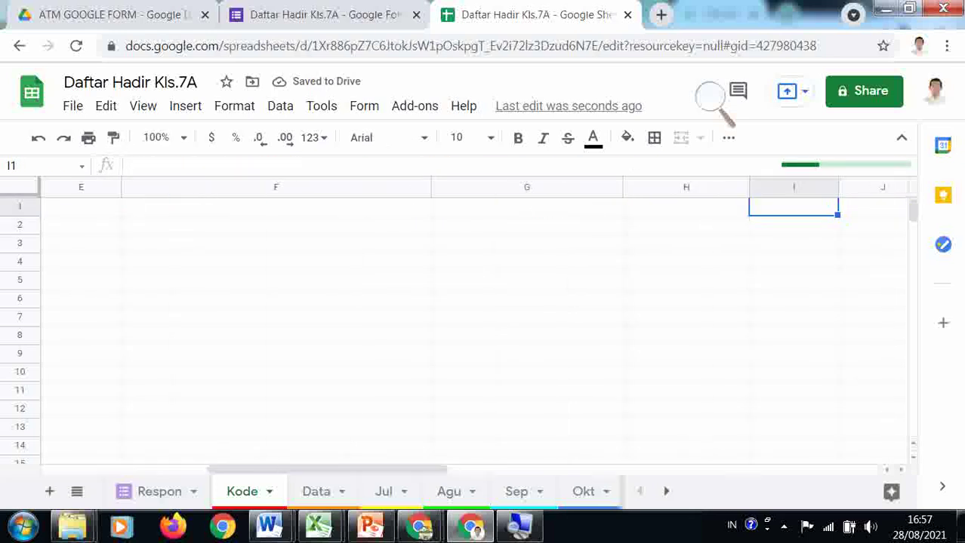
key("Left")
key("Left")
key("Left")
key("Left")
key("Left")
key("Left")
key("Left")
key("Left")
key("Left")
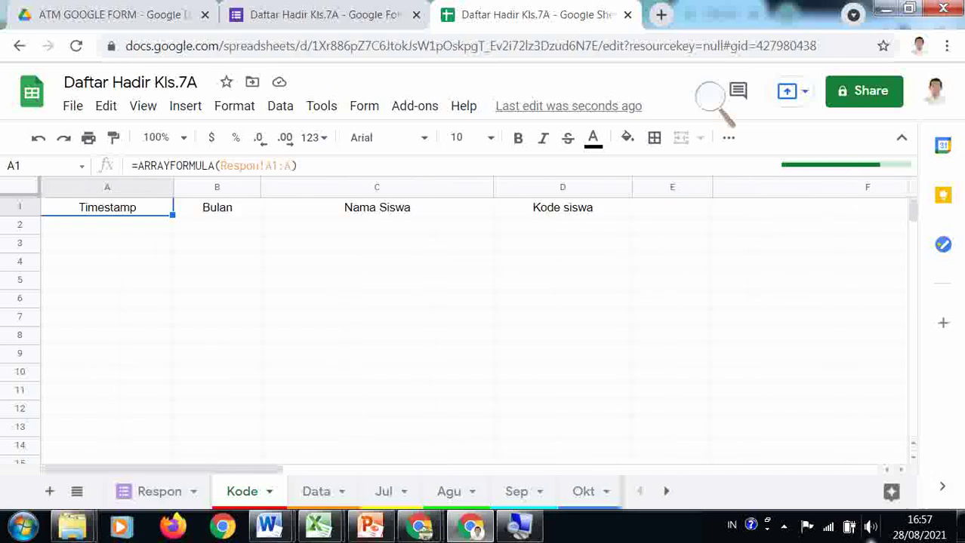
Review the class, secretary, homeroom teacher, semester and reporting-date entries in the Data sheet
left_click(320, 495)
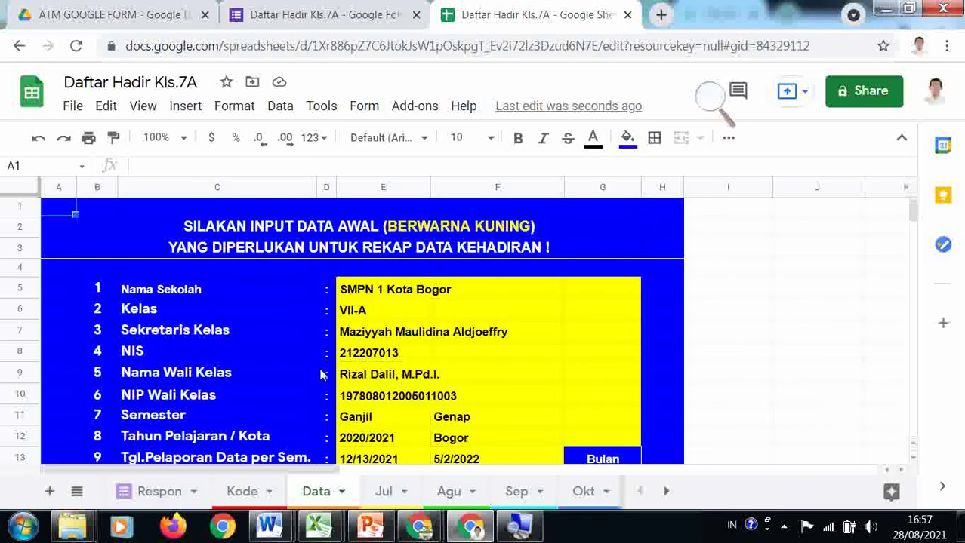
left_click(360, 316)
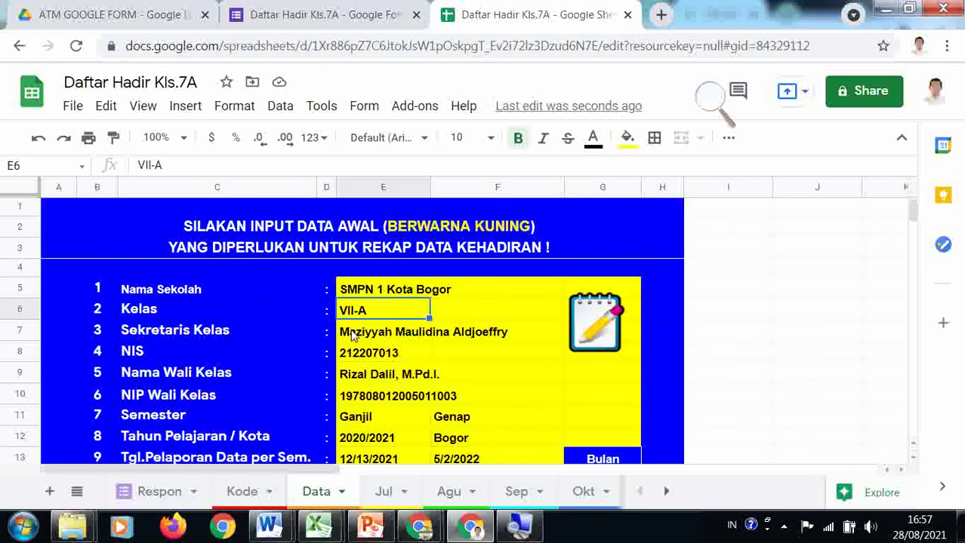
left_click(353, 334)
left_click(355, 377)
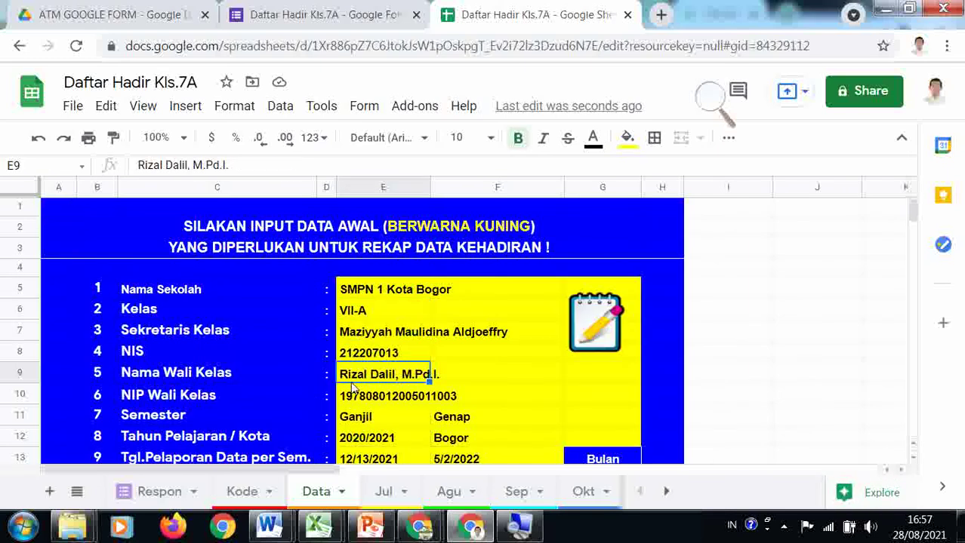
scroll(356, 388, "down", 3)
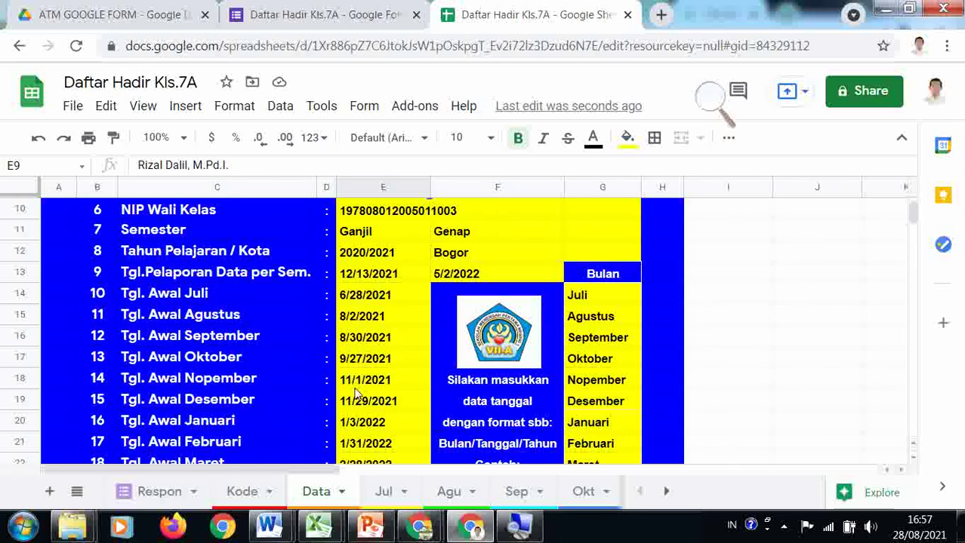
left_click(379, 237)
left_click(441, 236)
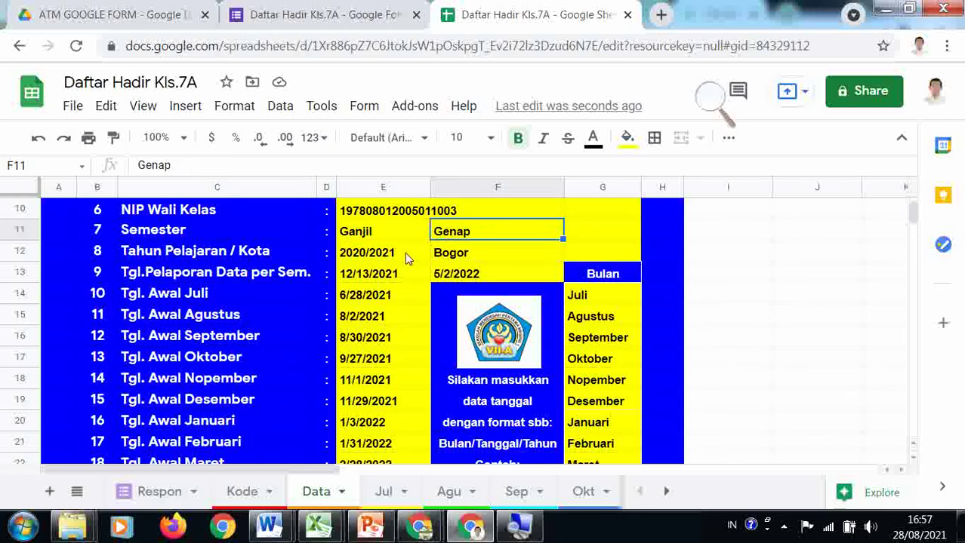
left_click(359, 280)
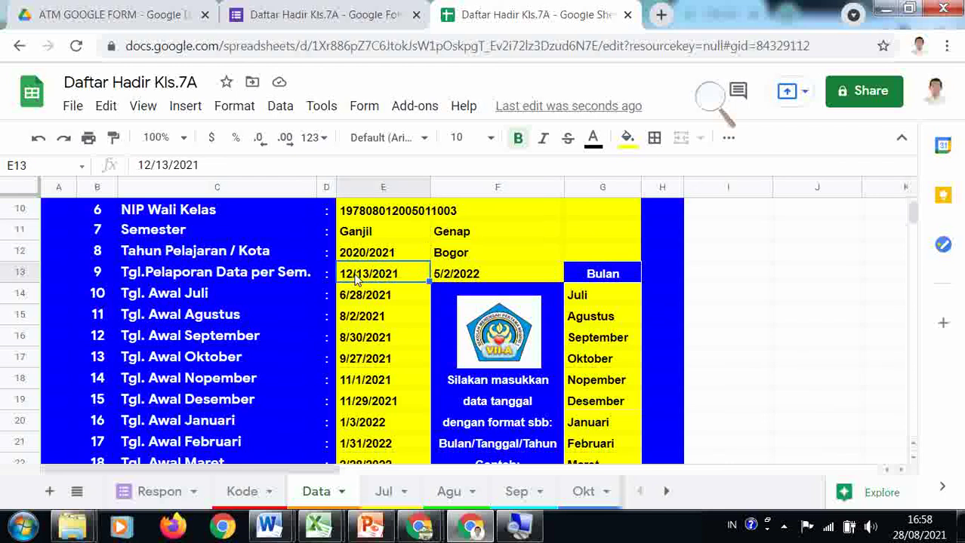
left_click(450, 276)
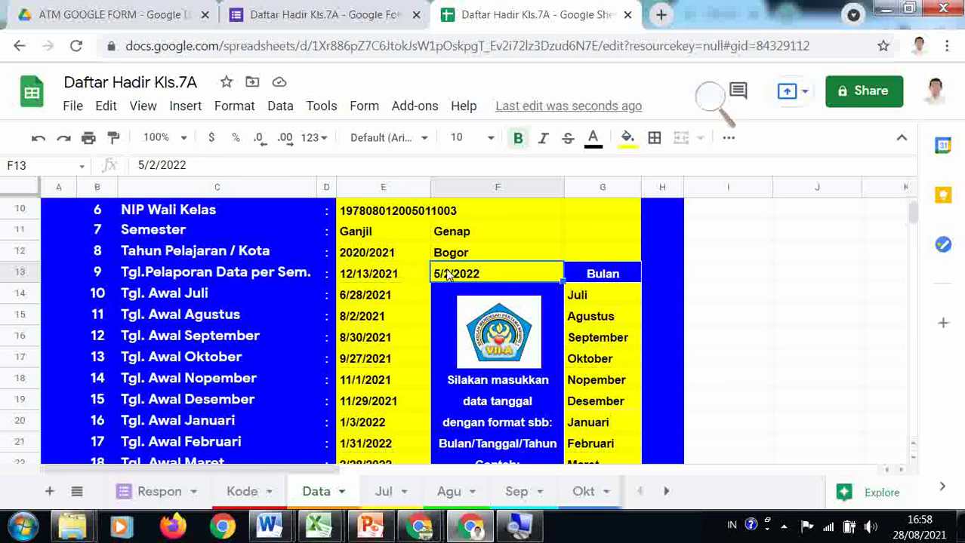
Review the monthly start dates and the Bulan month names from Juli to Oktober in the Data sheet
left_click(372, 302)
scroll(375, 309, "down", 3)
scroll(377, 317, "up", 3)
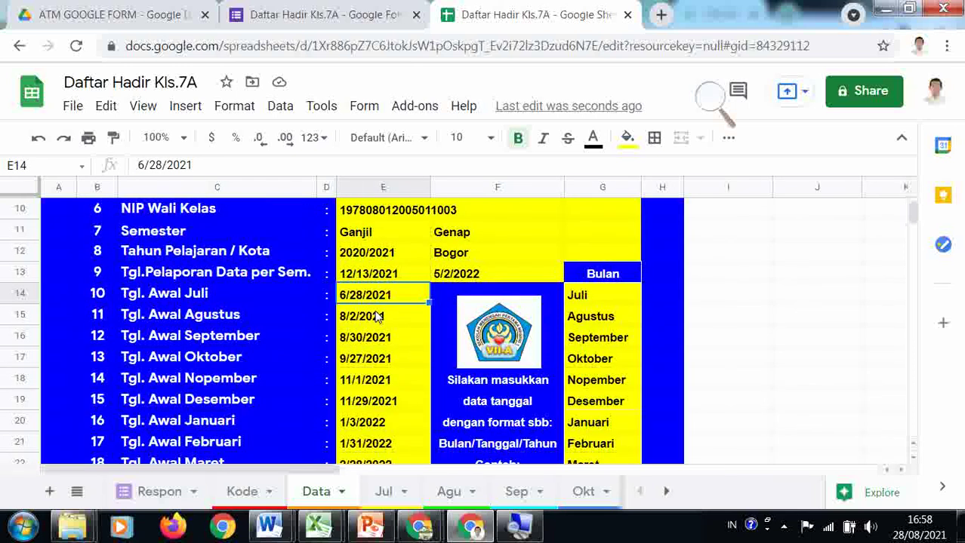
left_click_drag(582, 297, 606, 369)
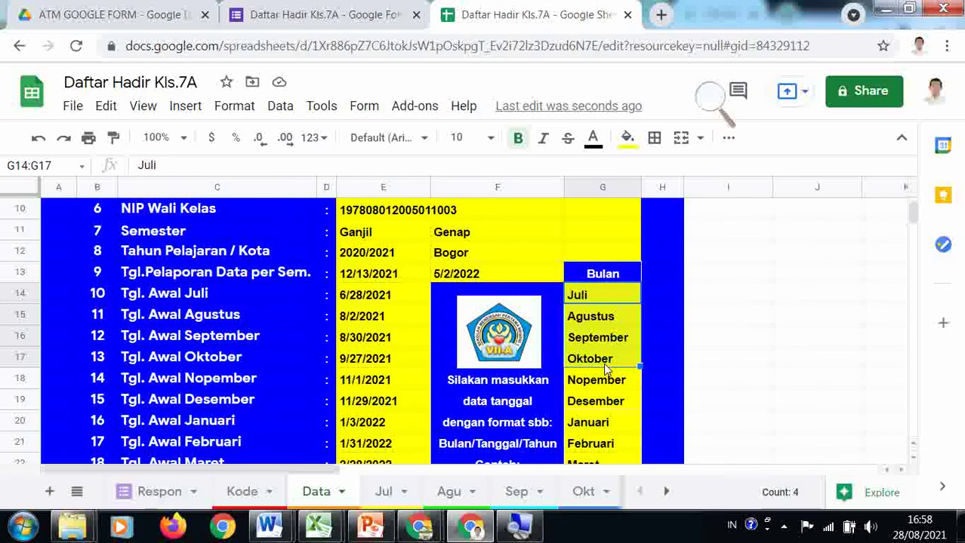
left_click(401, 300)
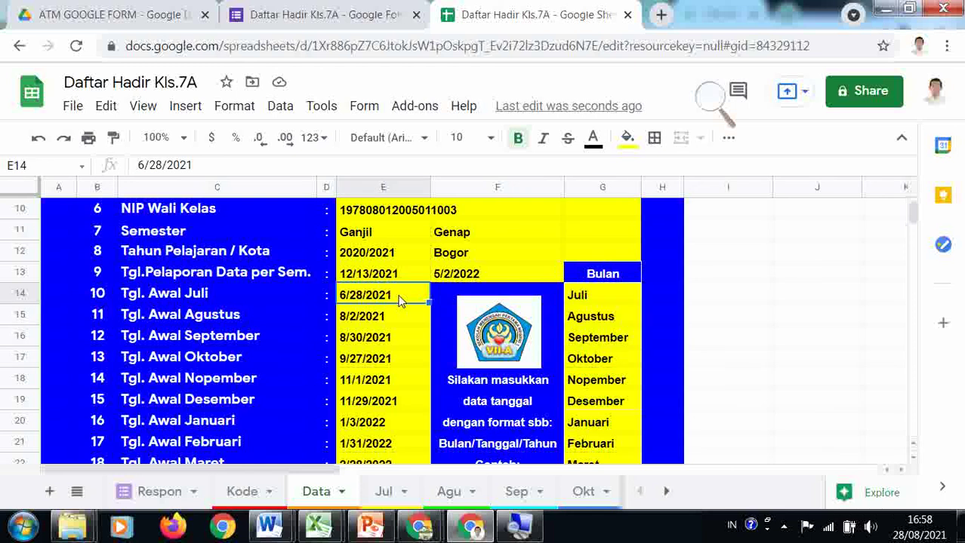
View the Jul attendance sheet, then examine the start dates and the date-format note in the Data sheet
left_click(386, 500)
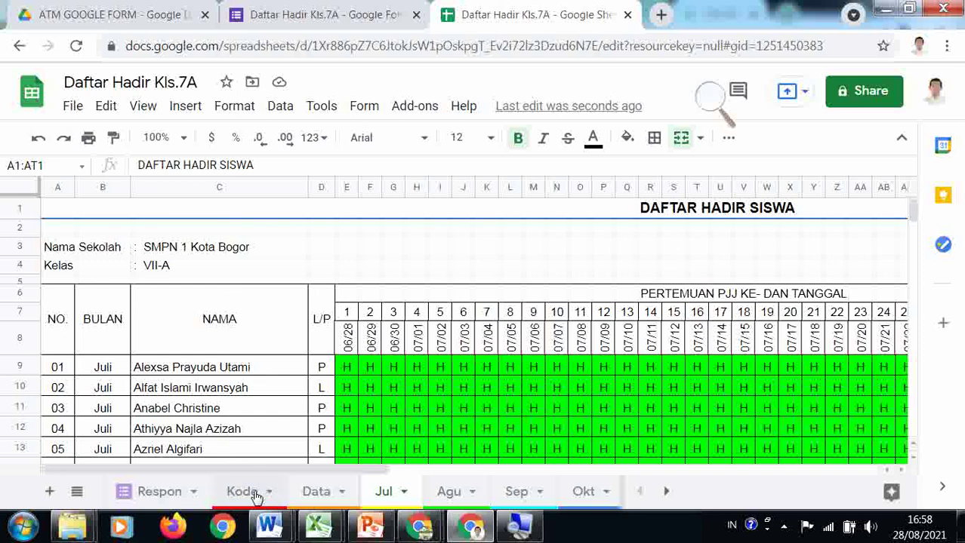
left_click(317, 492)
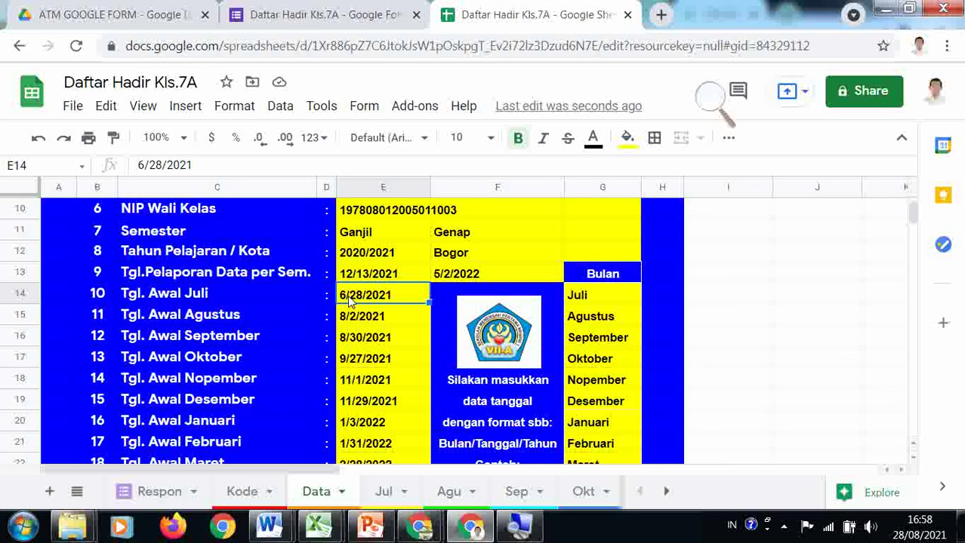
scroll(383, 340, "down", 1)
scroll(382, 339, "up", 3)
scroll(416, 359, "down", 4)
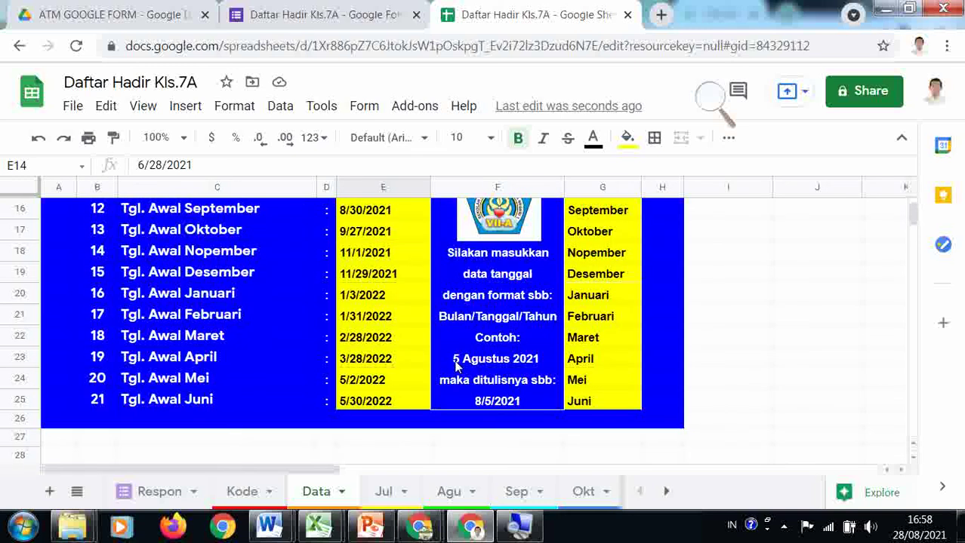
scroll(456, 364, "up", 4)
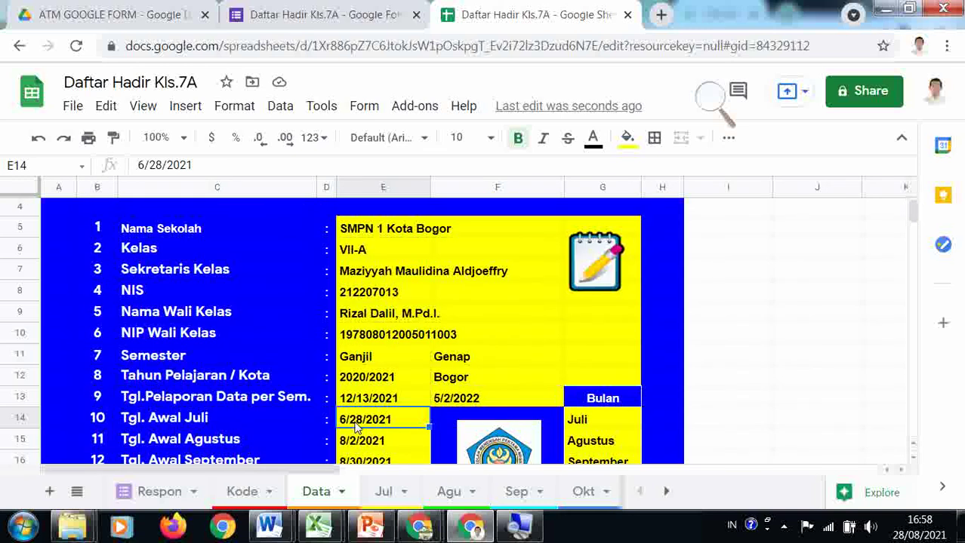
scroll(350, 426, "down", 1)
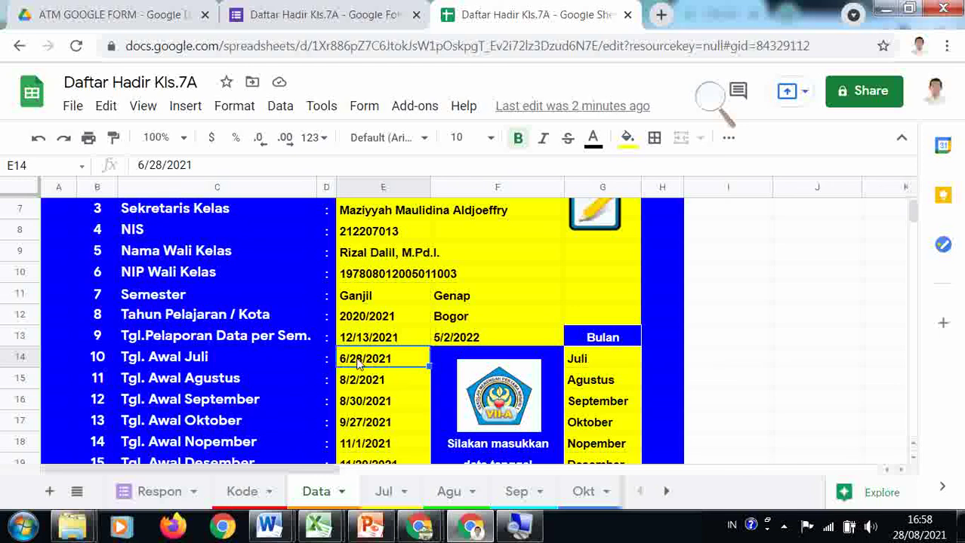
Compare the Tgl. Awal Juli date in the Data sheet with the system calendar for June and July 2021
left_click(211, 365)
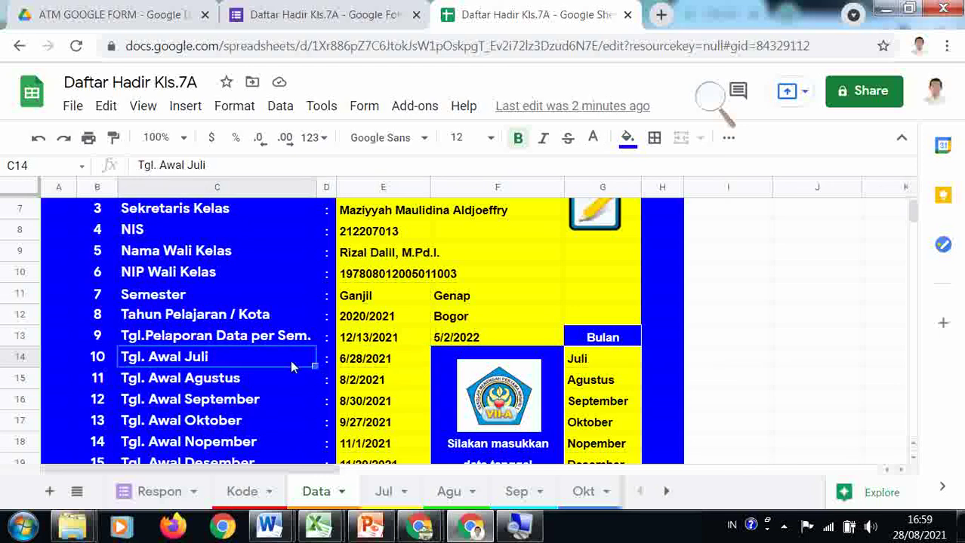
left_click(356, 365)
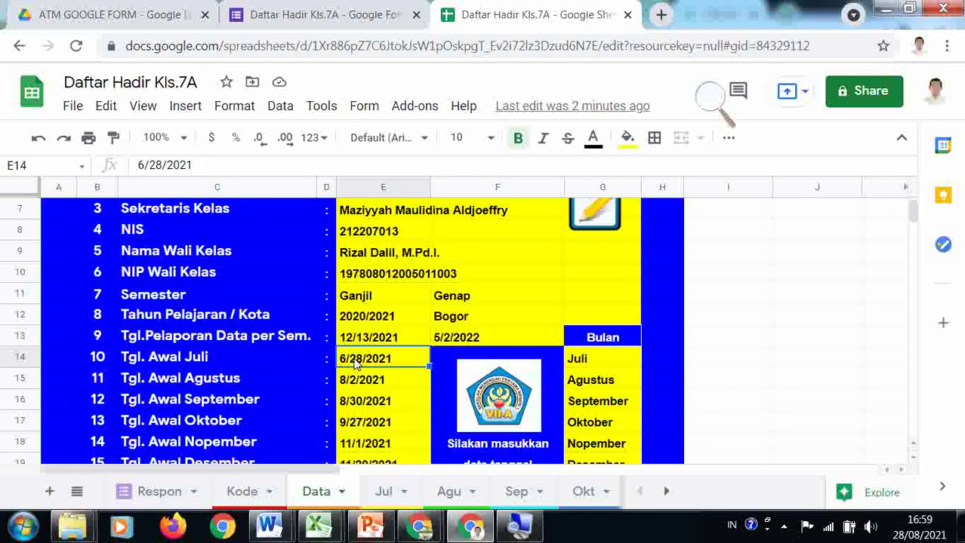
left_click(916, 532)
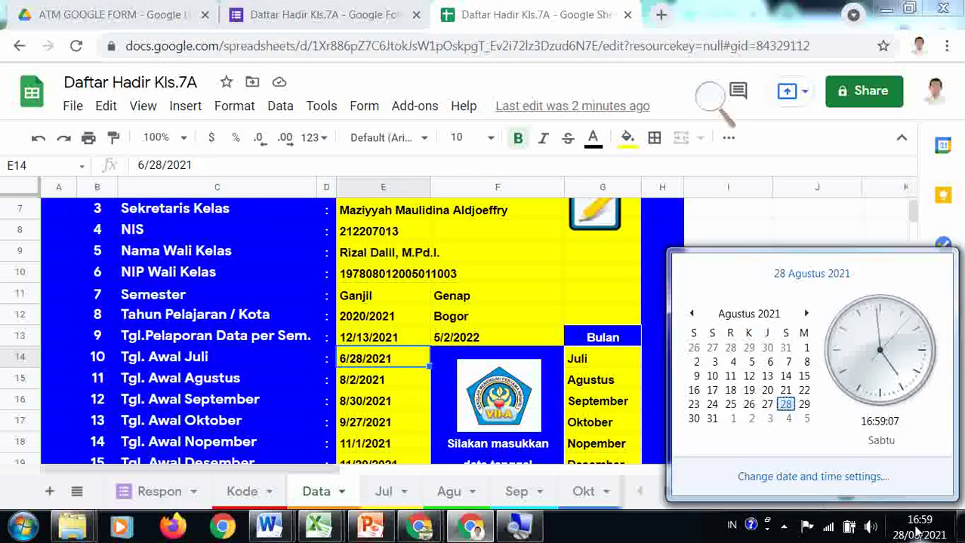
left_click(692, 314)
left_click(691, 314)
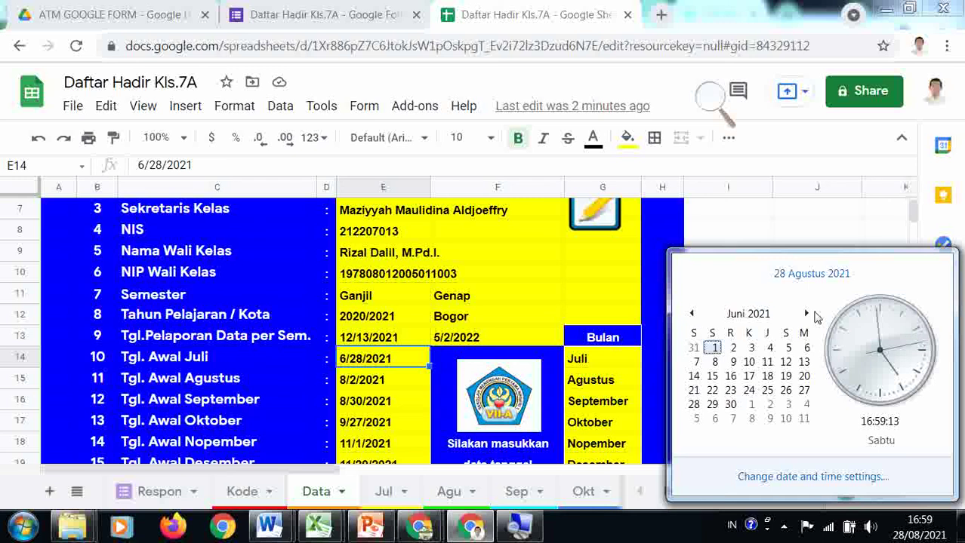
left_click(806, 314)
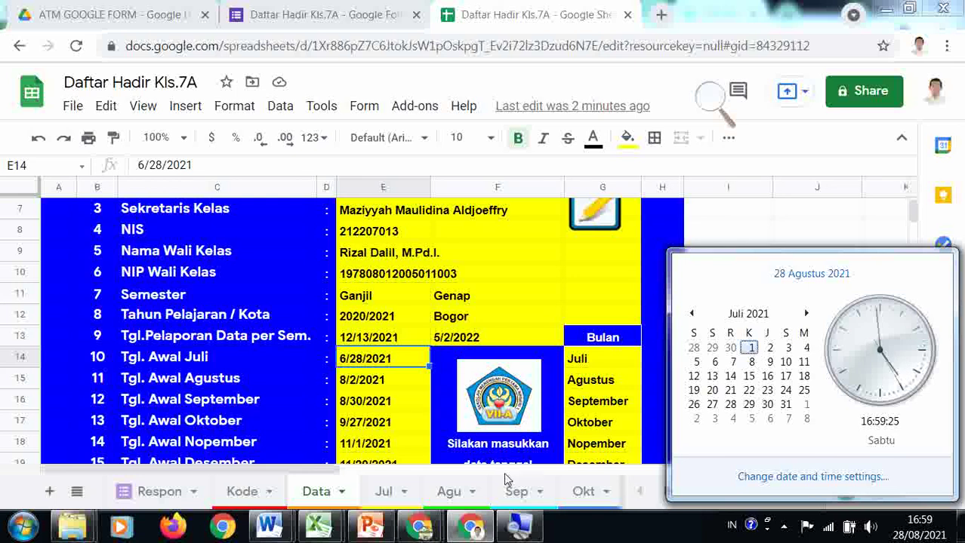
Check the Jul sheet's dates, compare them with the July and June 2021 calendar, and select the Tgl. Awal Agustus date in Data
left_click(385, 495)
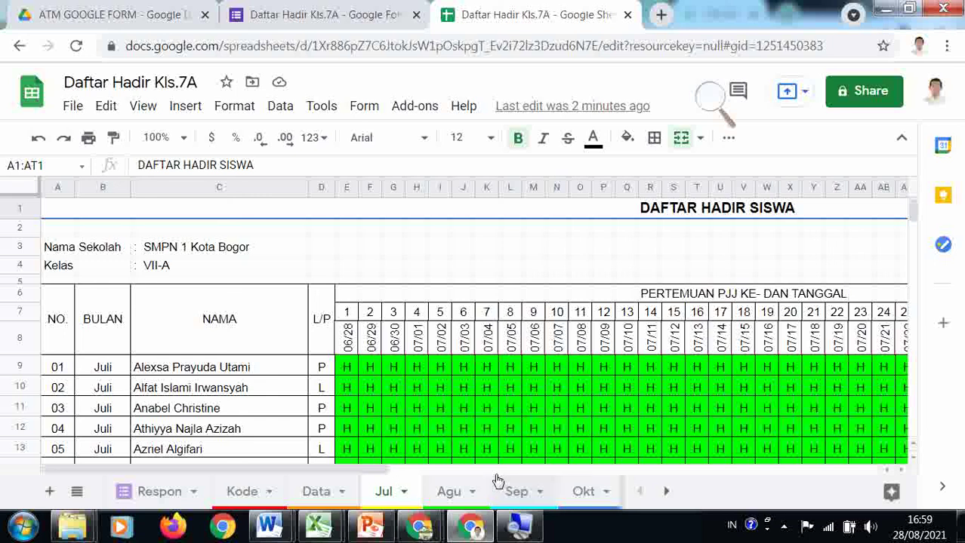
left_click(309, 497)
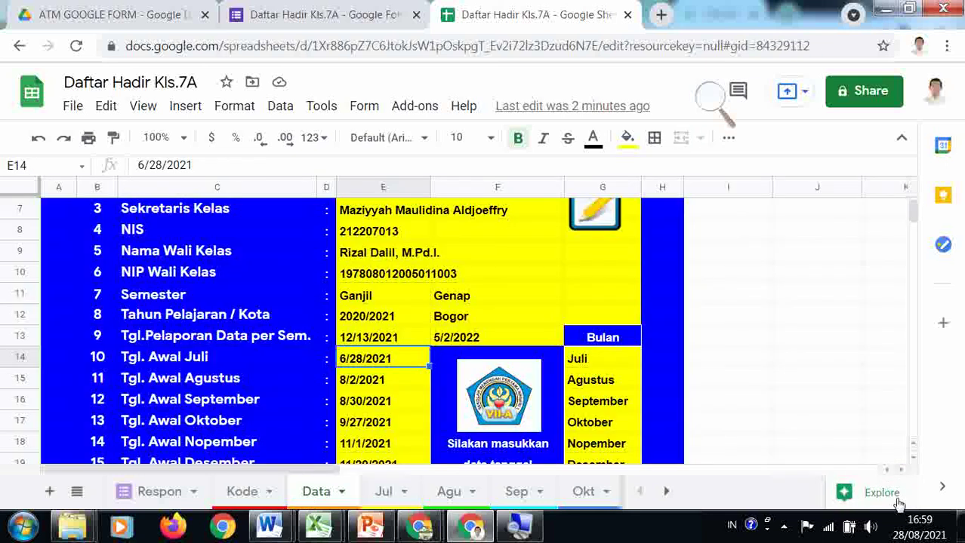
left_click(910, 527)
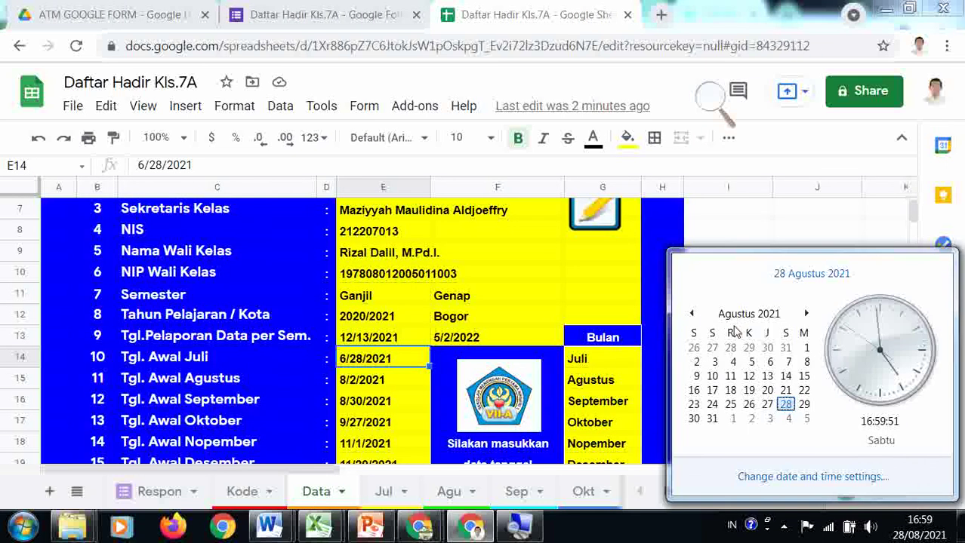
left_click(692, 314)
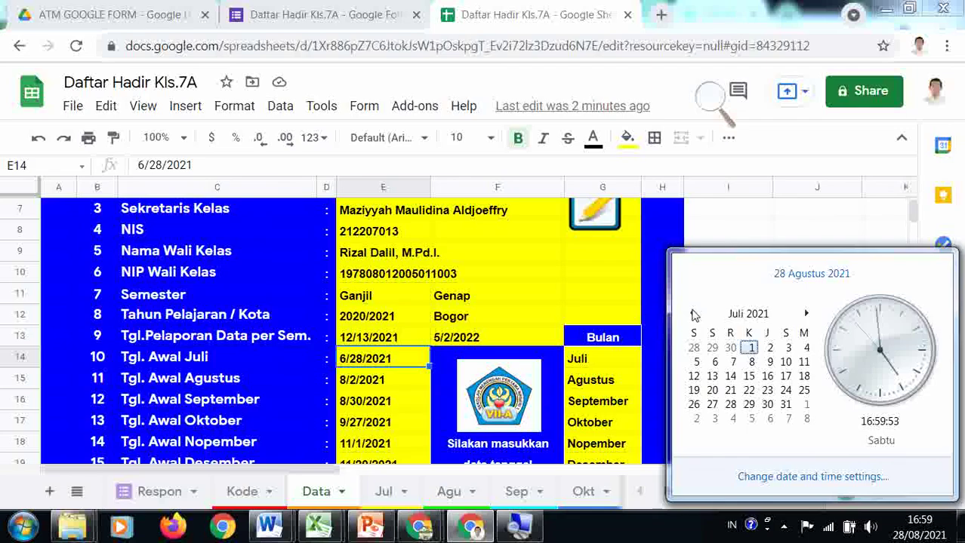
left_click(757, 348)
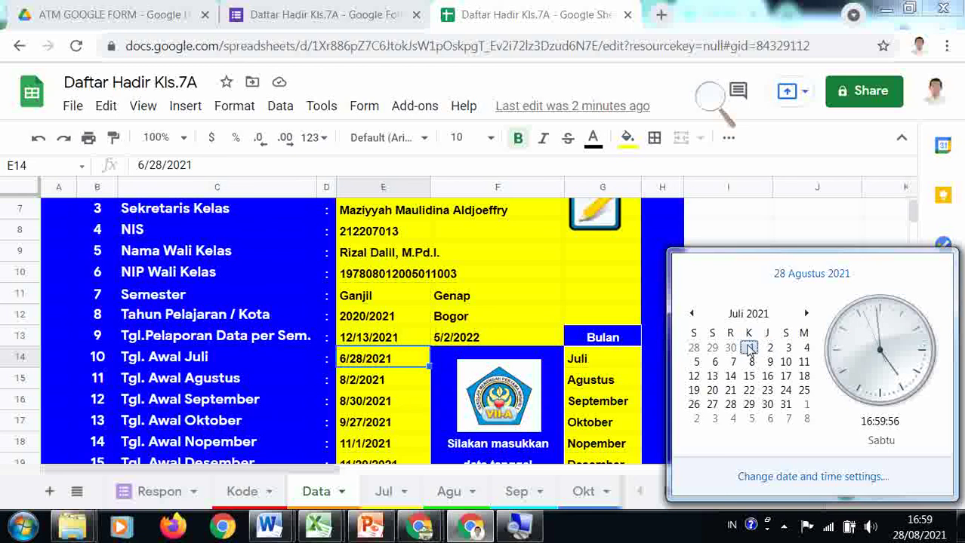
left_click(693, 348)
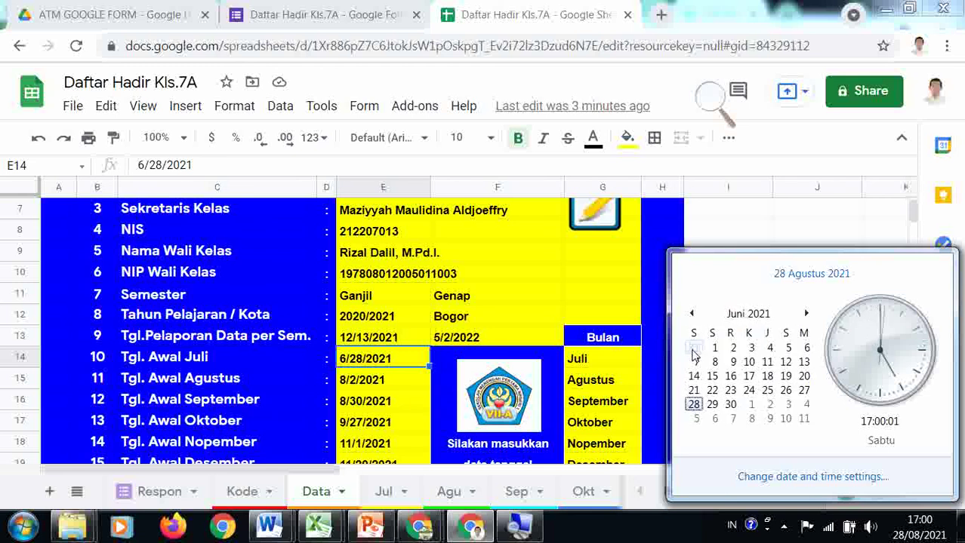
left_click(400, 381)
left_click(400, 382)
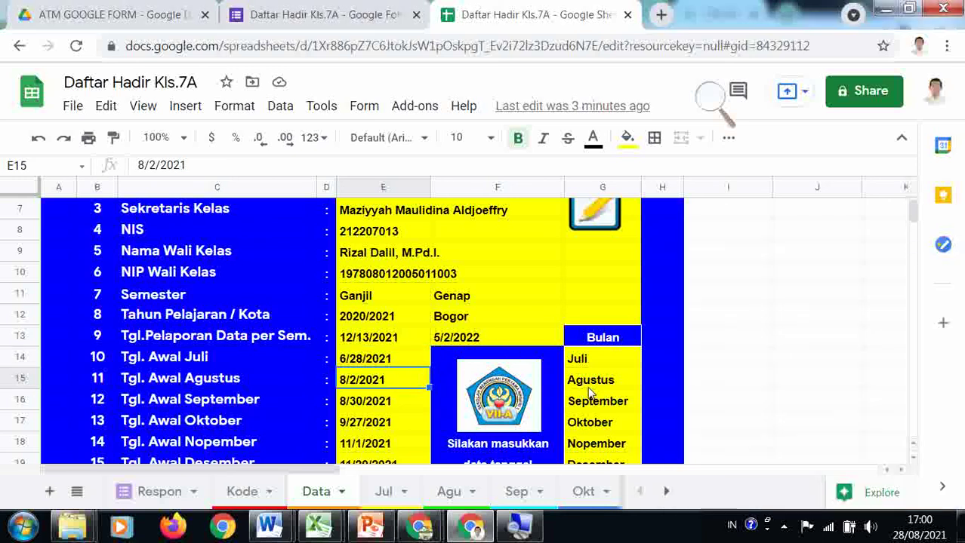
Select the monthly start dates from Agustus to Juni (E15:E25) in the Data sheet and review them against the month names
key("shift+Down")
key("shift+Down")
key("shift+Down")
key("shift+Down")
key("shift+Down")
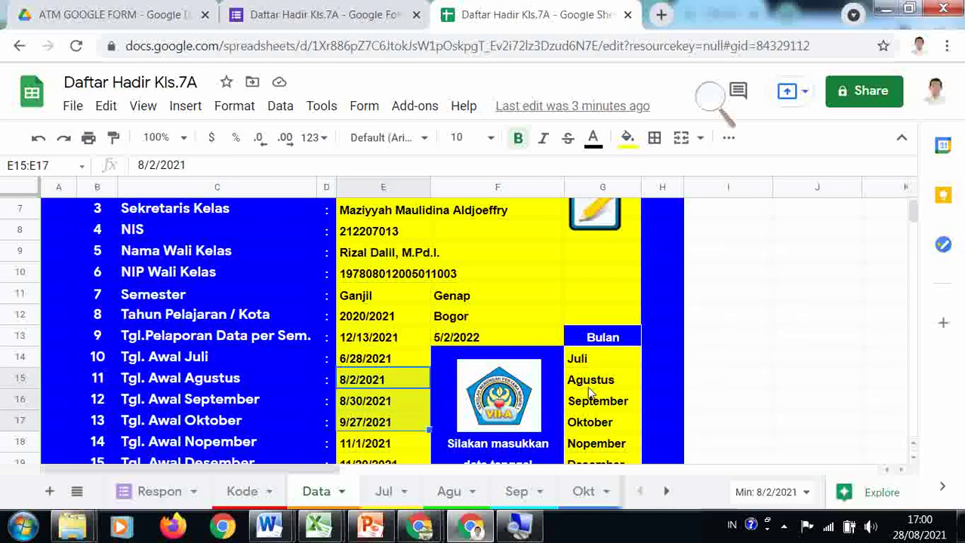
key("shift+Down")
key("shift+Down")
key("shift+Down")
key("shift+Down")
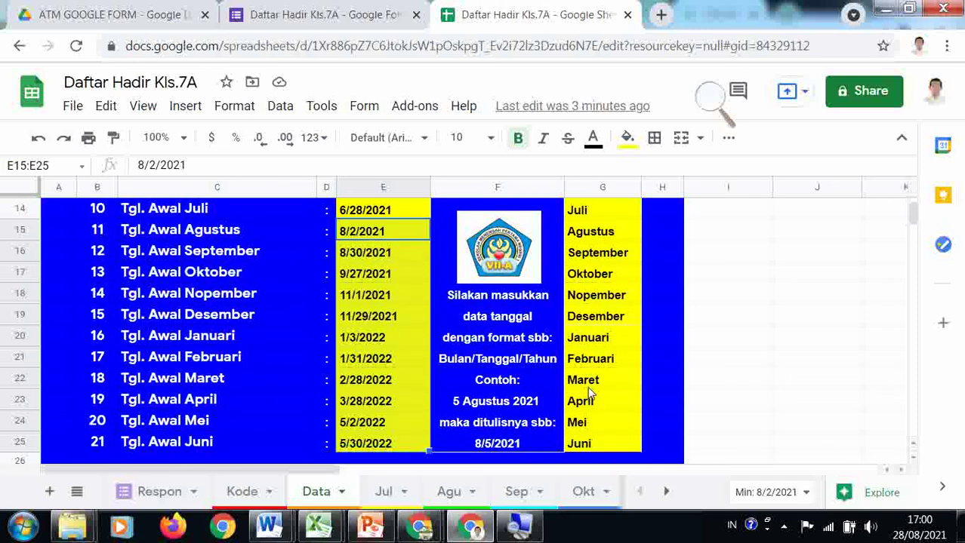
scroll(385, 340, "up", 1)
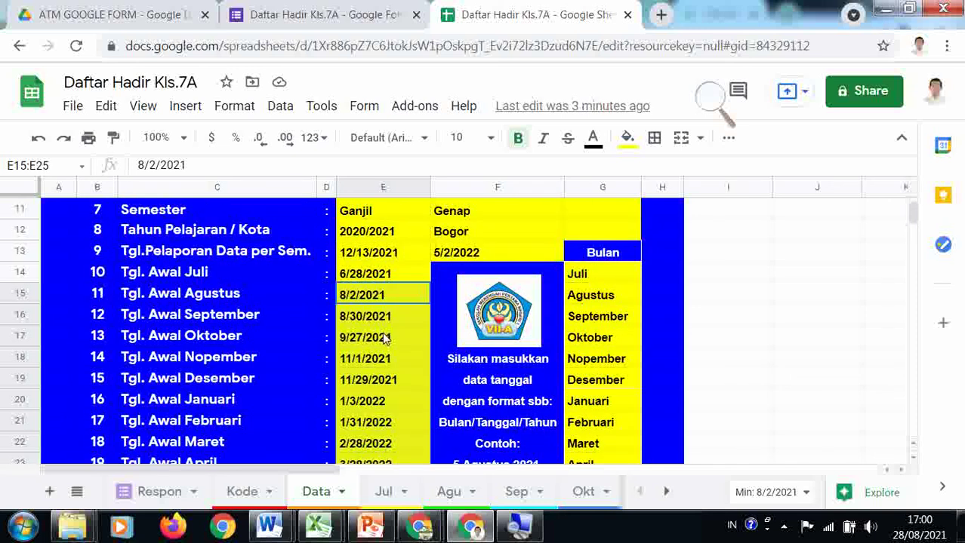
View the Rekap Ganjil attendance recap down to its signature block, and view the Rekap Genap recap
left_click(668, 492)
left_click(674, 495)
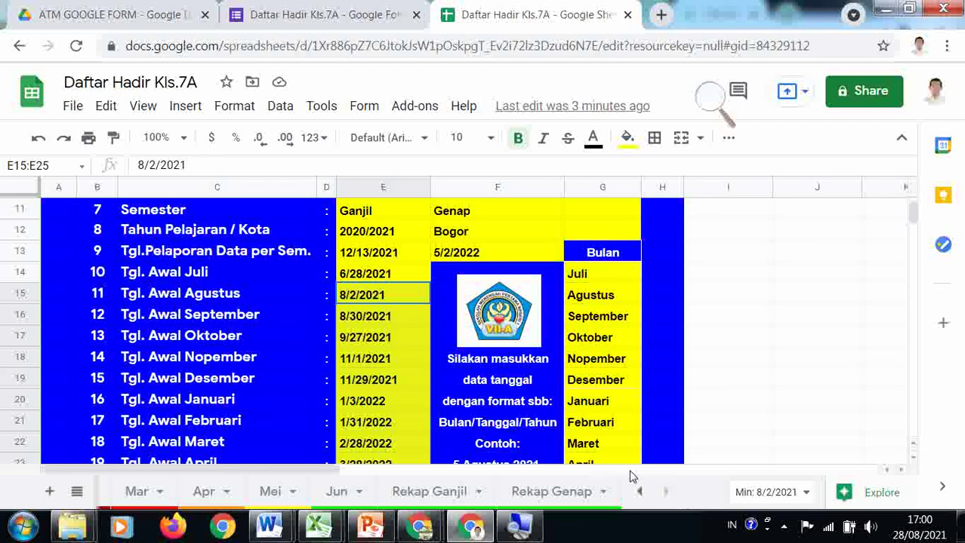
left_click(432, 494)
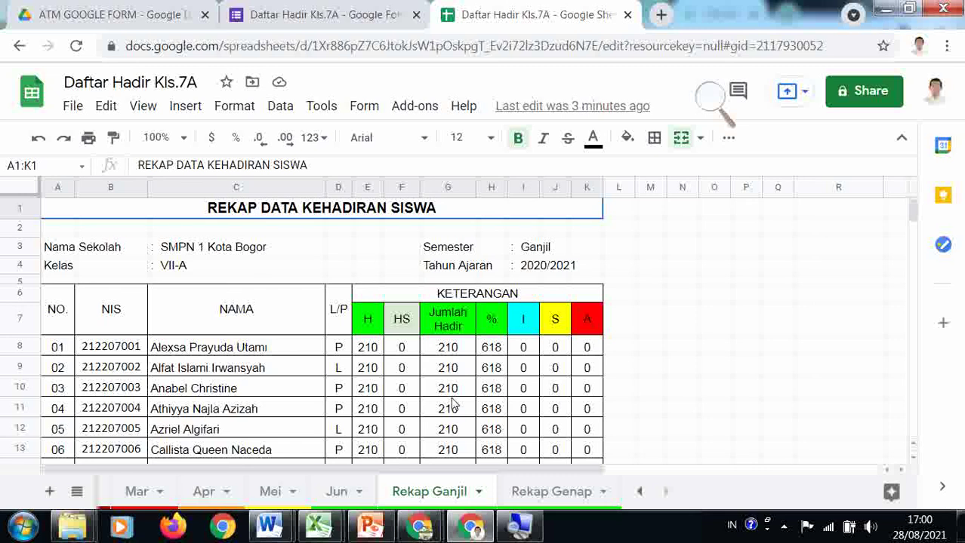
scroll(453, 406, "down", 12)
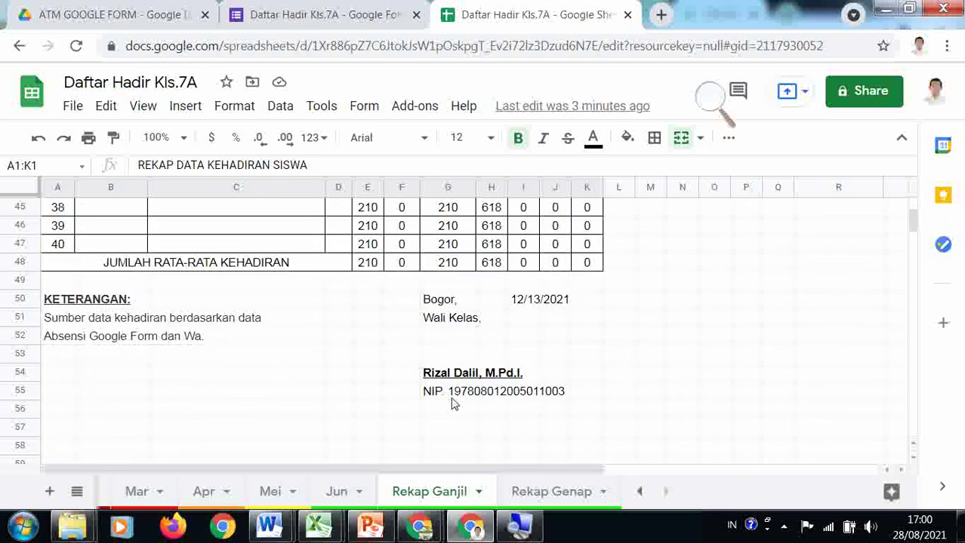
scroll(453, 405, "up", 12)
left_click(534, 492)
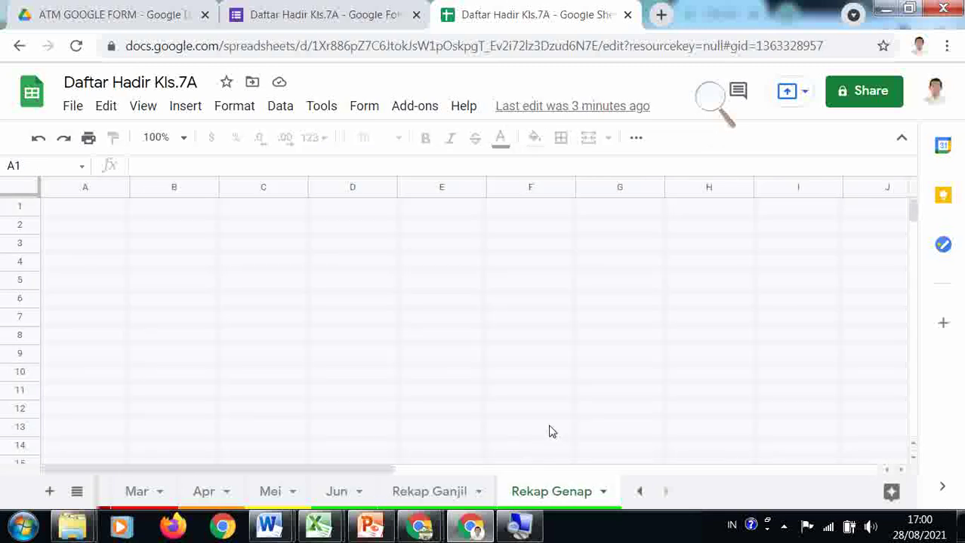
left_click(640, 492)
left_click(641, 492)
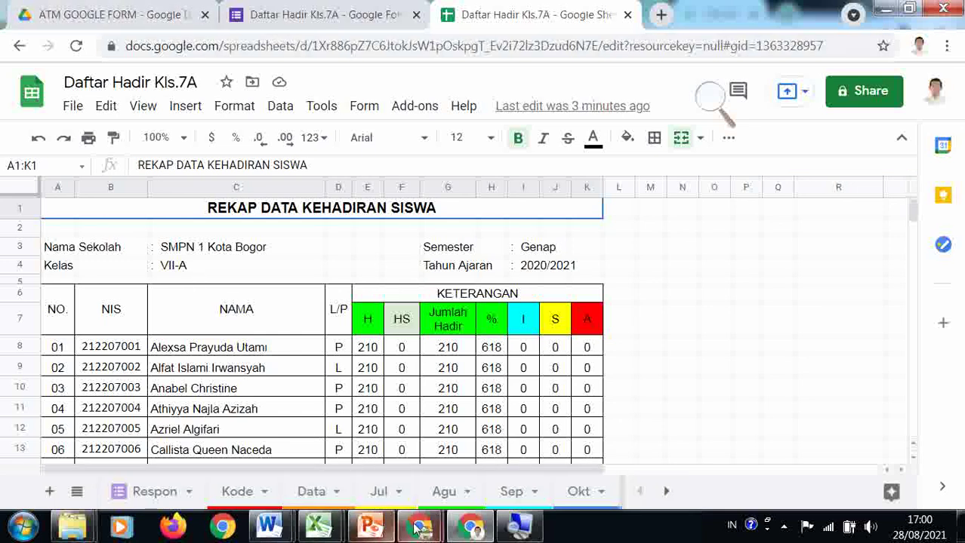
Switch to the other Chrome window's Google Drive and browse the folders in My Drive
mouse_move(420, 527)
left_click(354, 468)
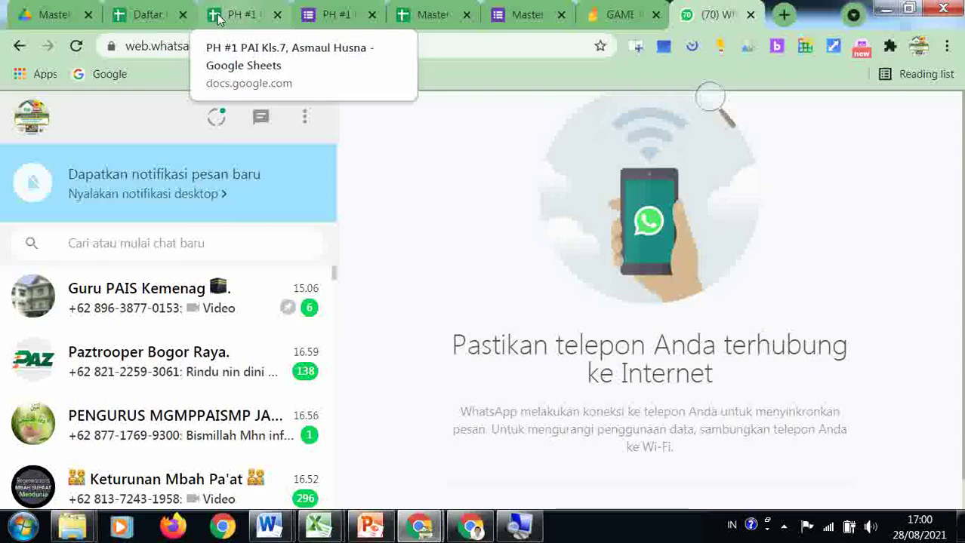
left_click(49, 15)
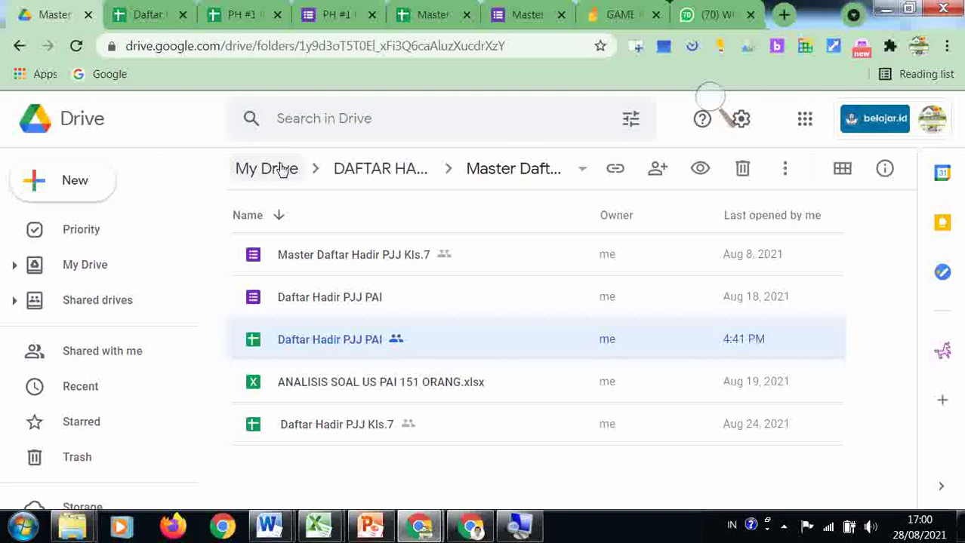
left_click(20, 46)
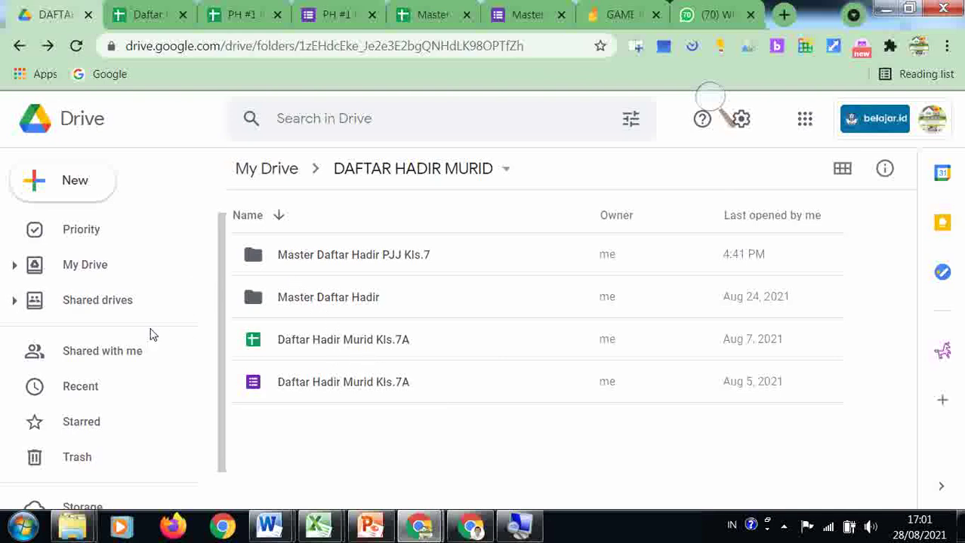
left_click(119, 268)
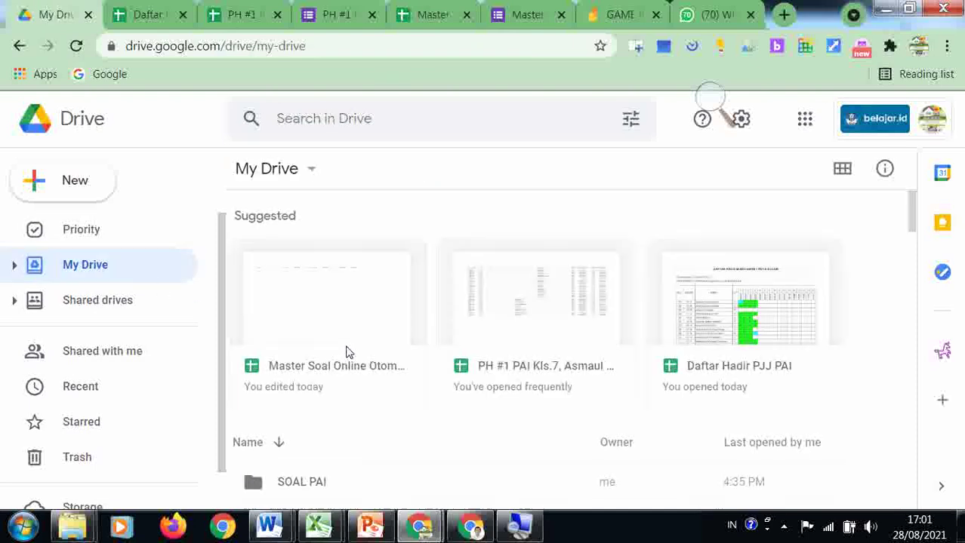
scroll(351, 353, "down", 3)
scroll(358, 355, "down", 2)
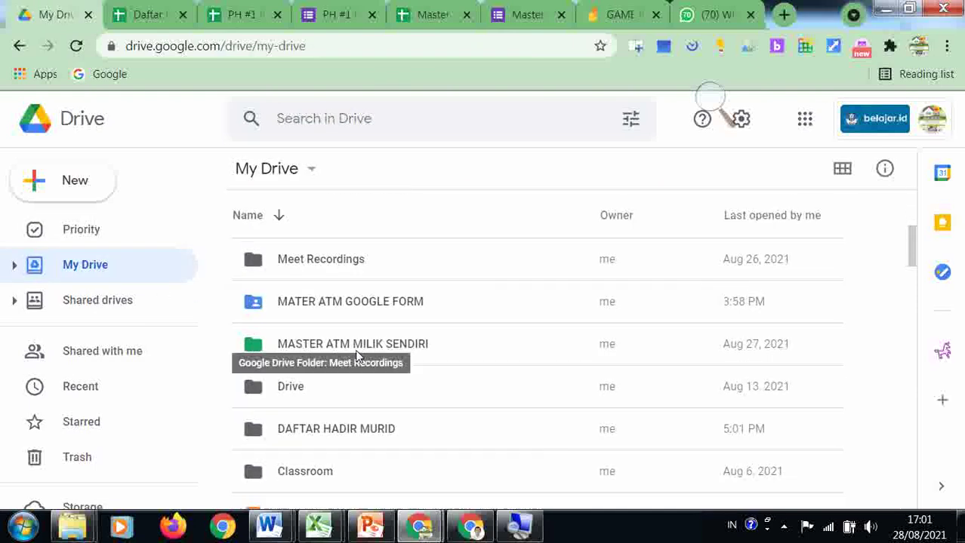
scroll(357, 354, "down", 2)
scroll(358, 355, "up", 5)
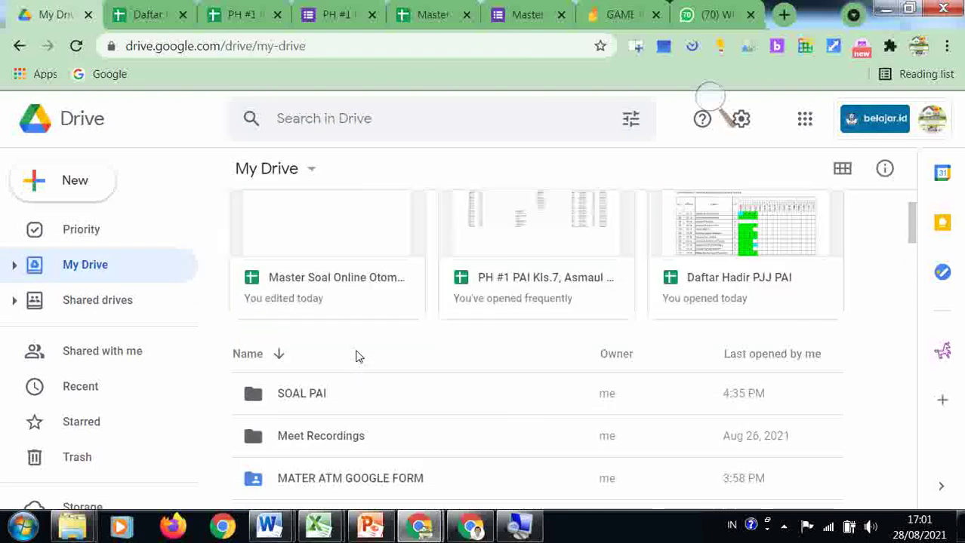
left_click(322, 400)
double_click(322, 398)
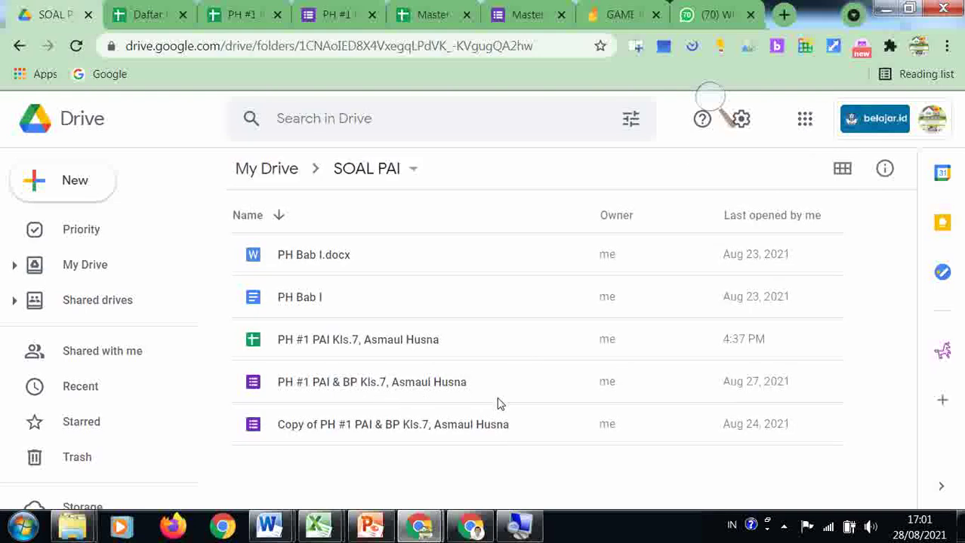
left_click(19, 46)
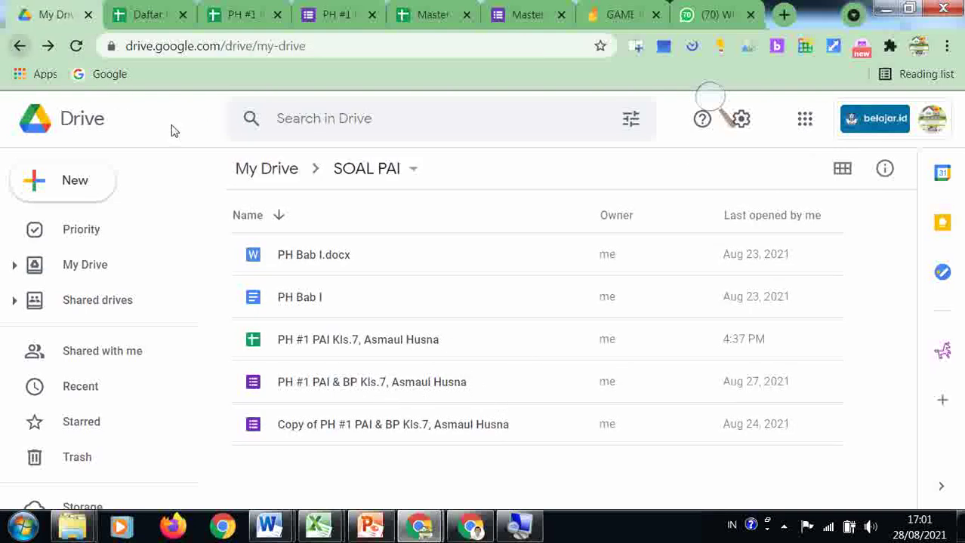
Open the Daftar Hadir Perwalian Otomatis Kls.7A spreadsheet from the MASTER ATM MILIK SENDIRI folder in My Drive
scroll(418, 368, "down", 5)
scroll(420, 389, "up", 2)
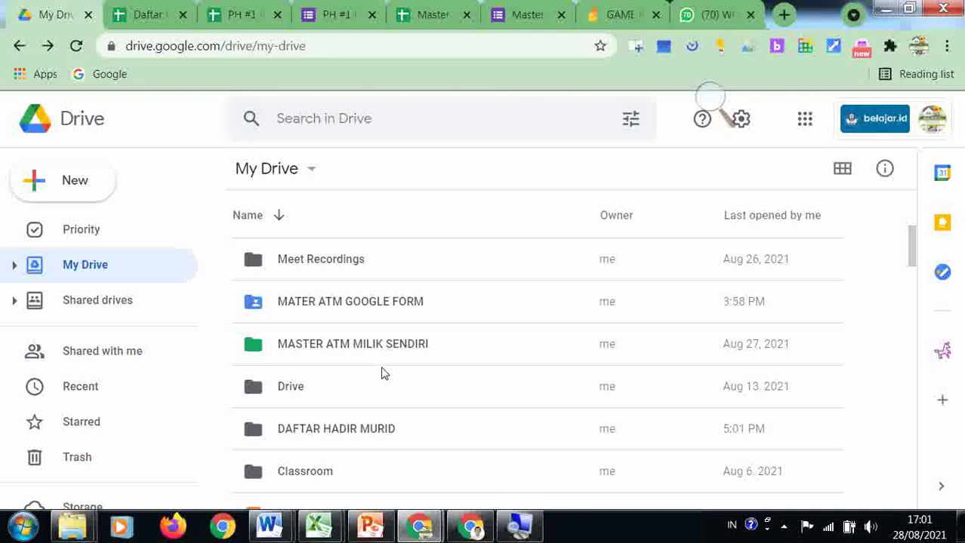
left_click(382, 344)
double_click(381, 343)
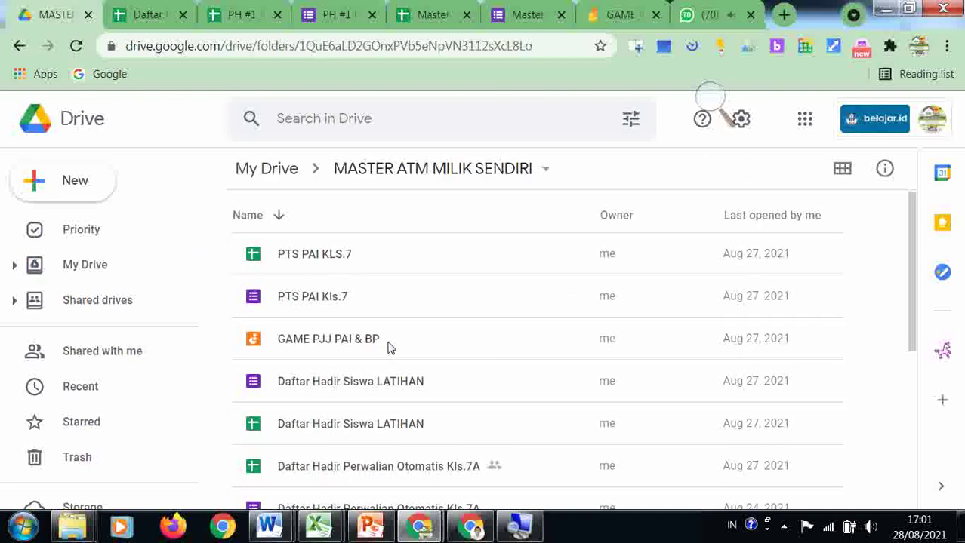
scroll(390, 347, "down", 5)
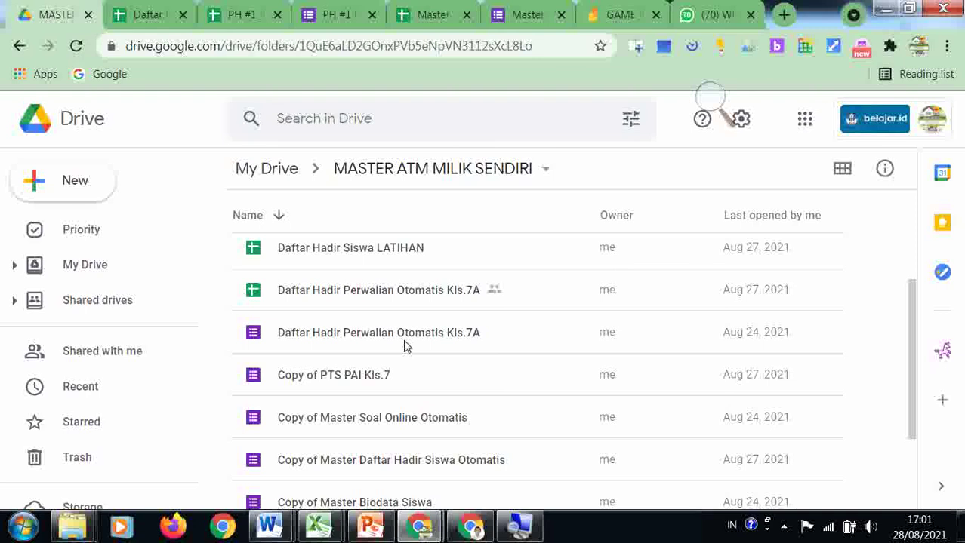
scroll(403, 347, "down", 3)
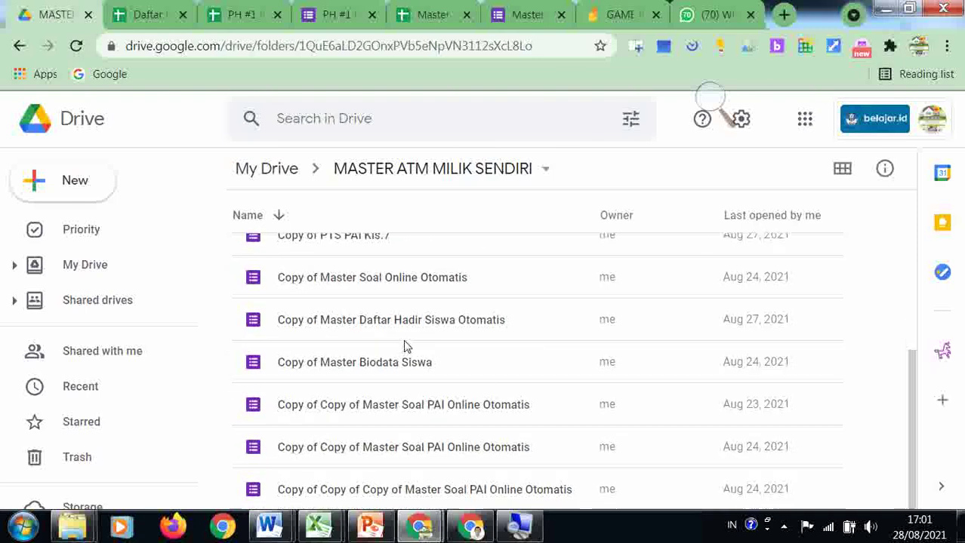
scroll(403, 347, "up", 4)
scroll(405, 344, "down", 1)
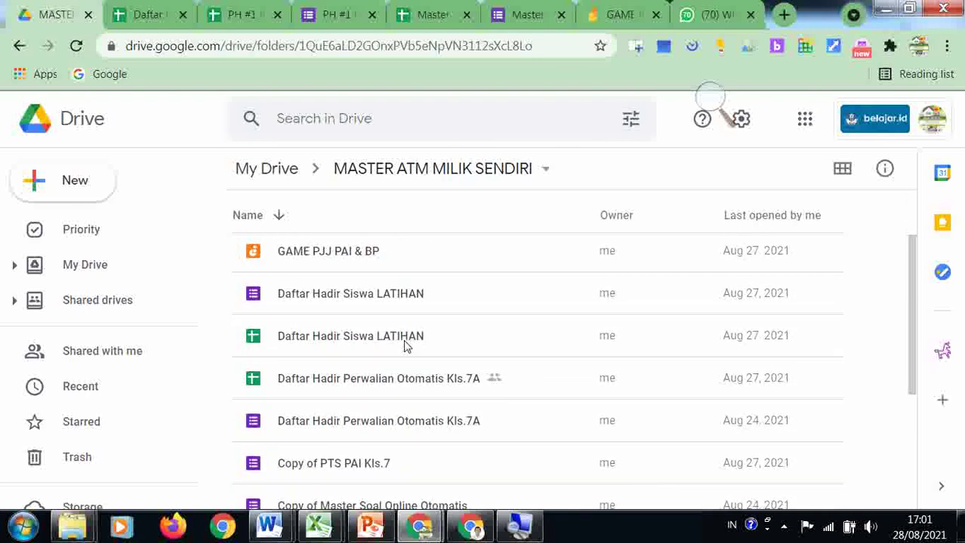
left_click(451, 382)
double_click(450, 381)
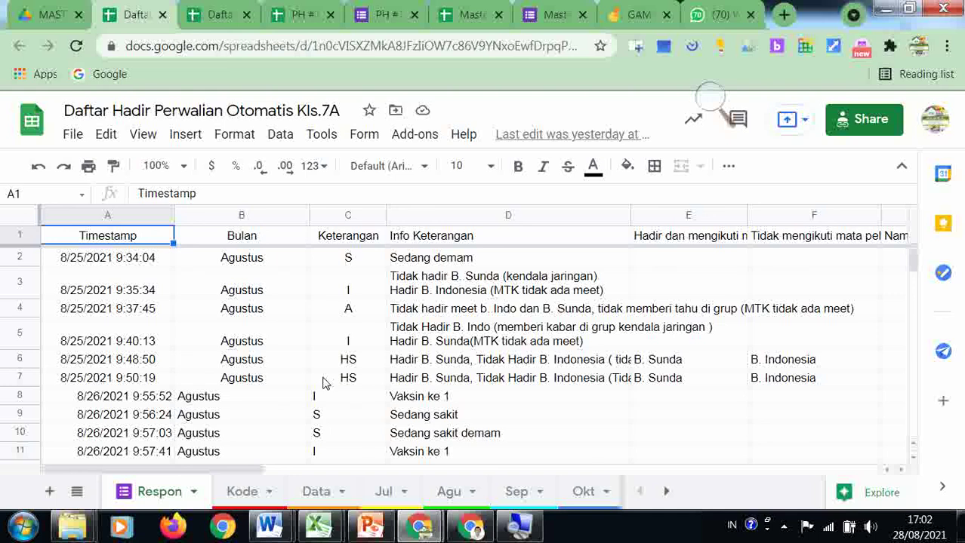
Examine the Keterangan and Info Keterangan of the HS response in row 6 and browse the other Respon entries
left_click(352, 364)
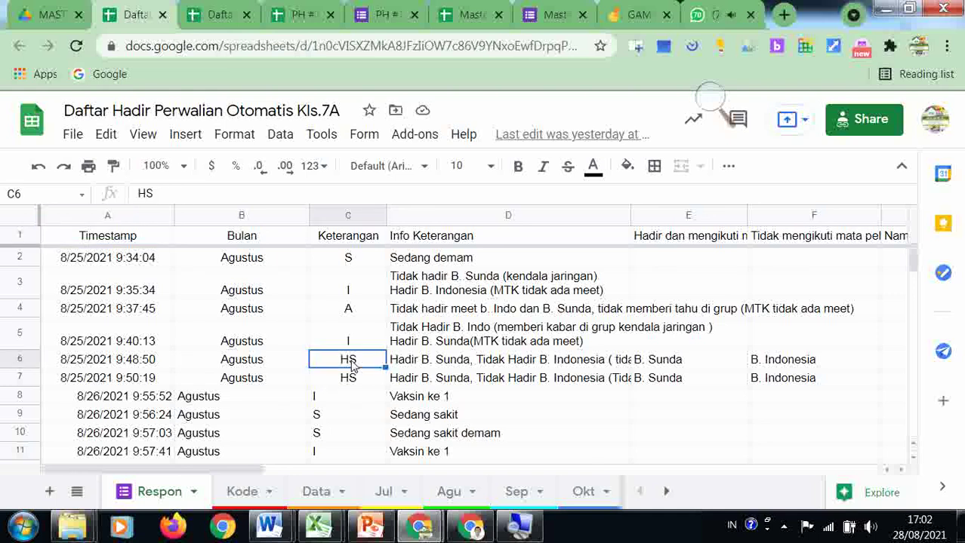
left_click(426, 364)
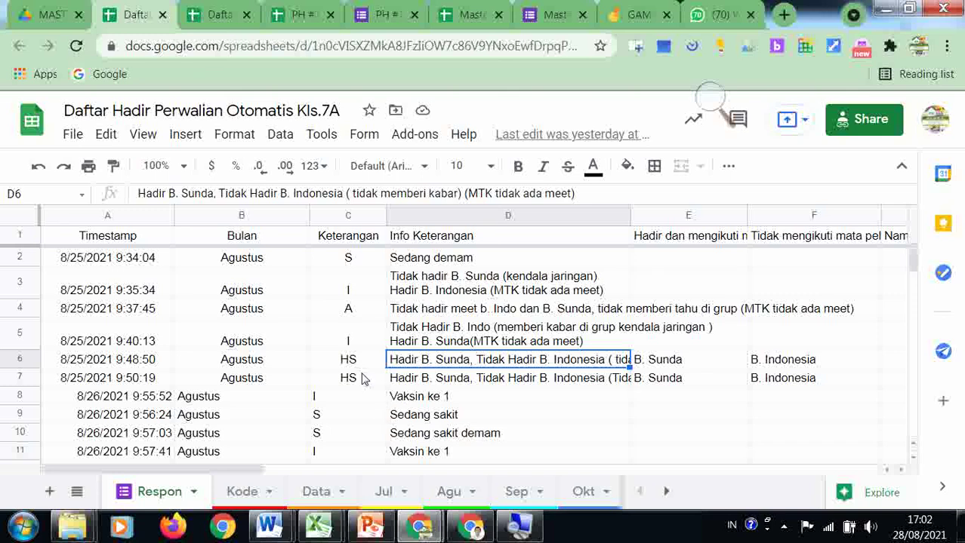
scroll(362, 379, "down", 1)
scroll(362, 378, "down", 5)
scroll(362, 372, "up", 6)
Inspect the Kode siswa entries in rows 5 and 2 of the Kode sheet
left_click(249, 494)
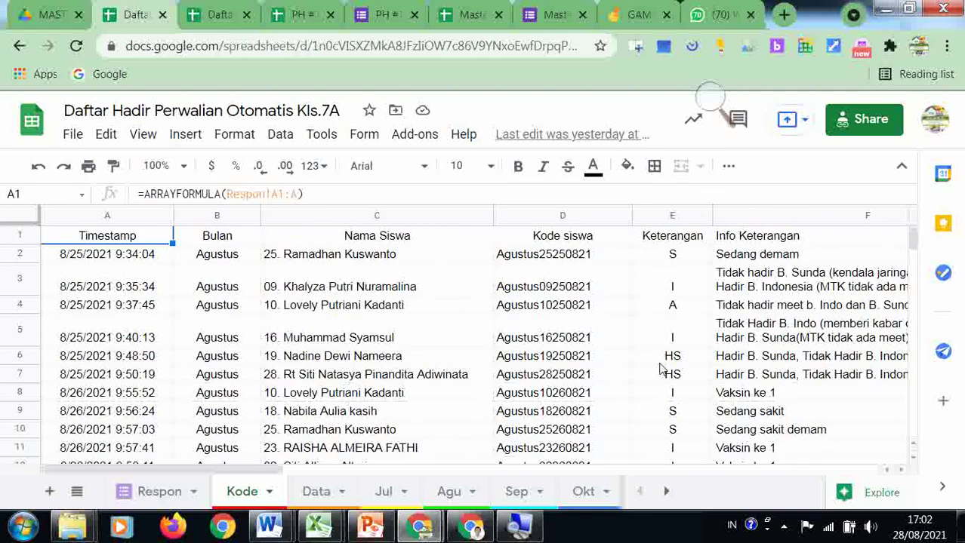
left_click(537, 337)
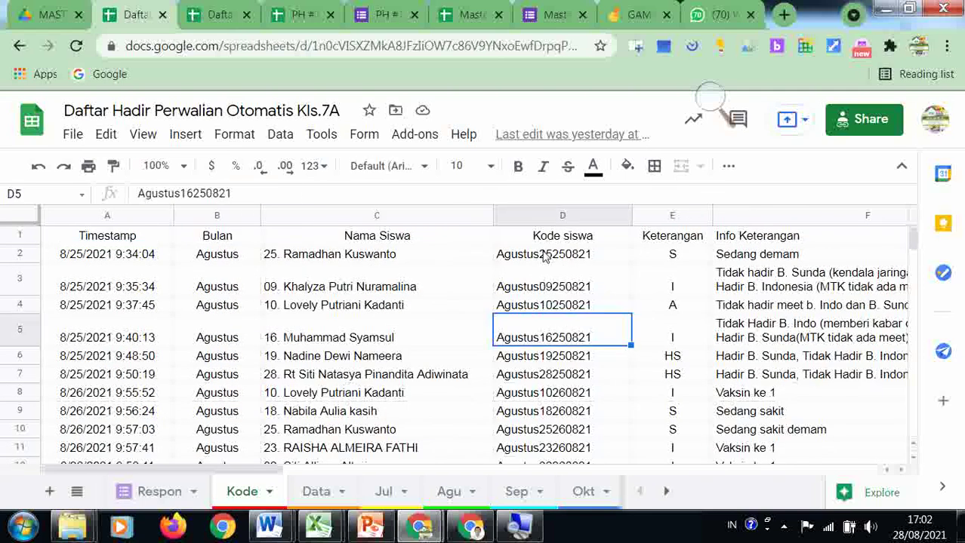
left_click(544, 258)
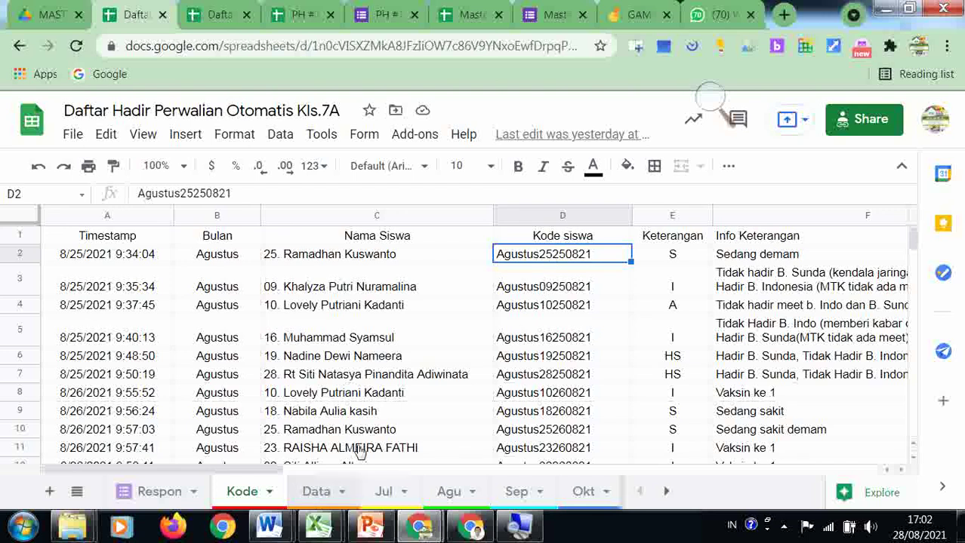
Look through the school and class details in the Data sheet and view the Jul attendance sheet
key("ctrl+Page_Down")
scroll(366, 431, "down", 5)
scroll(370, 426, "up", 5)
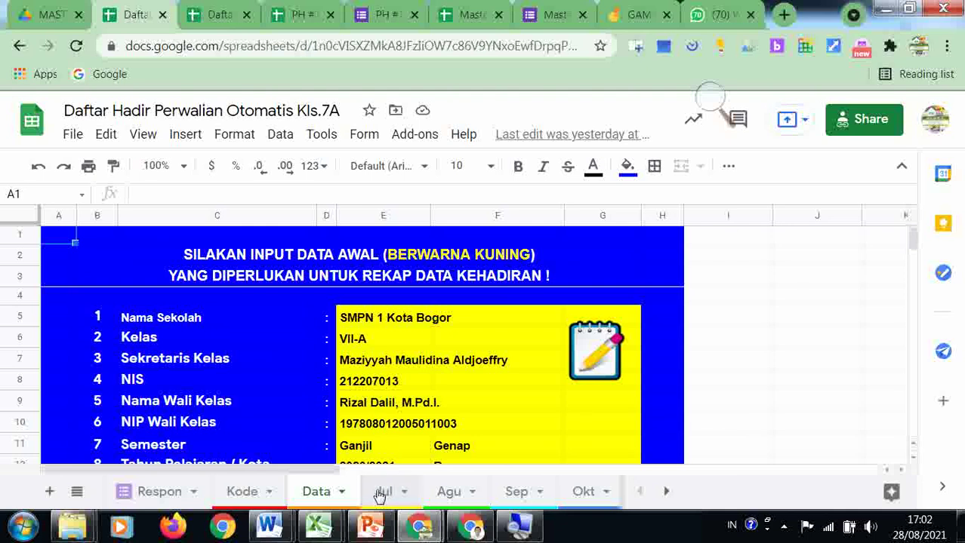
left_click(381, 494)
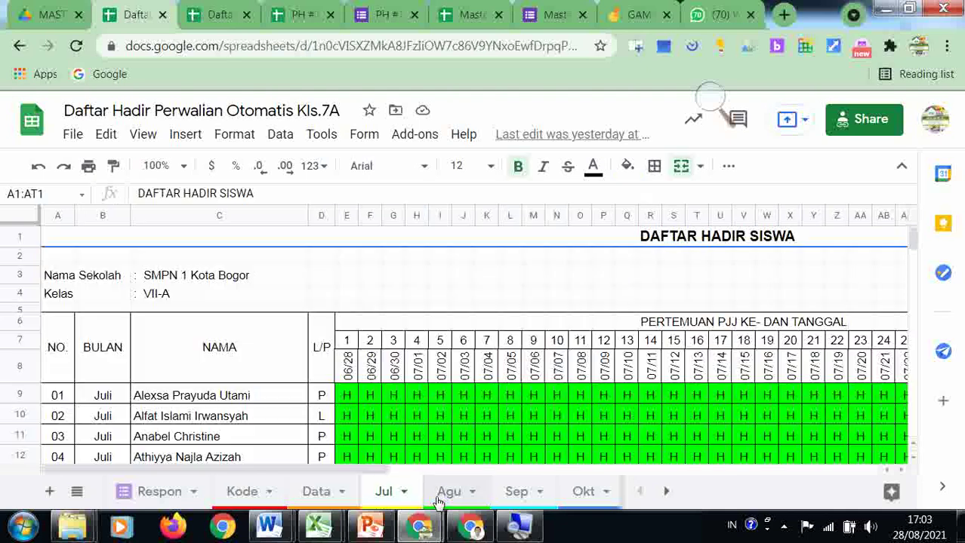
View the late-August attendance marks and the totals columns in the Agu sheet
left_click(459, 493)
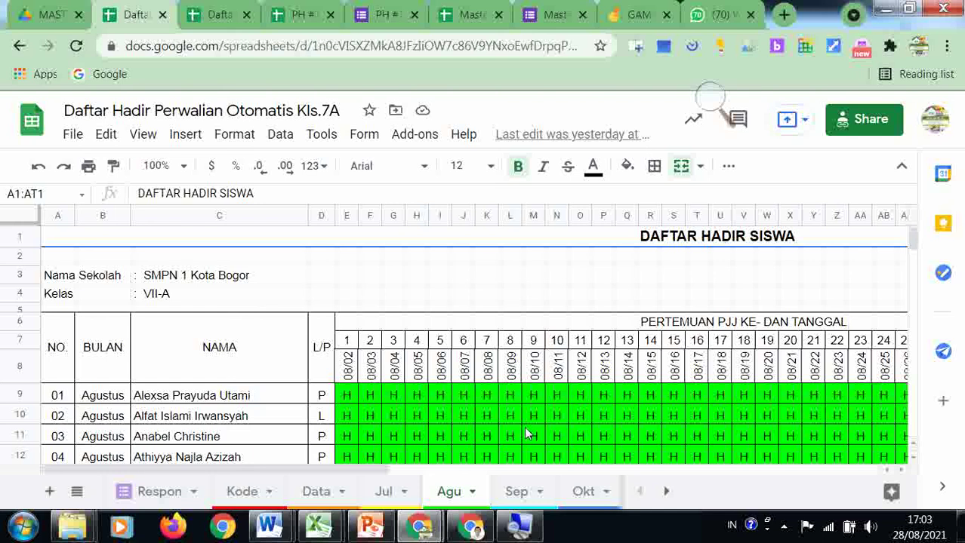
scroll(525, 429, "down", 1)
left_click_drag(383, 469, 531, 474)
scroll(531, 474, "down", 3)
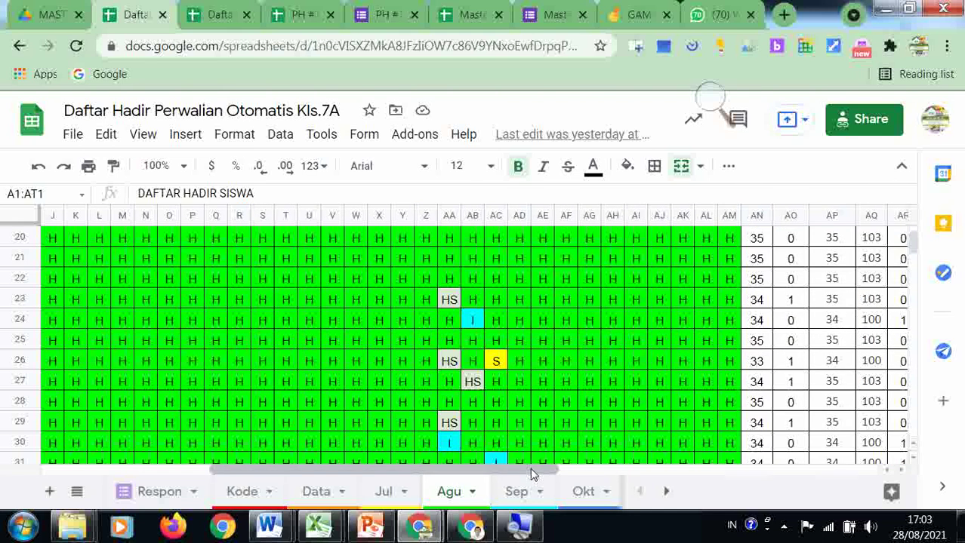
scroll(531, 474, "up", 2)
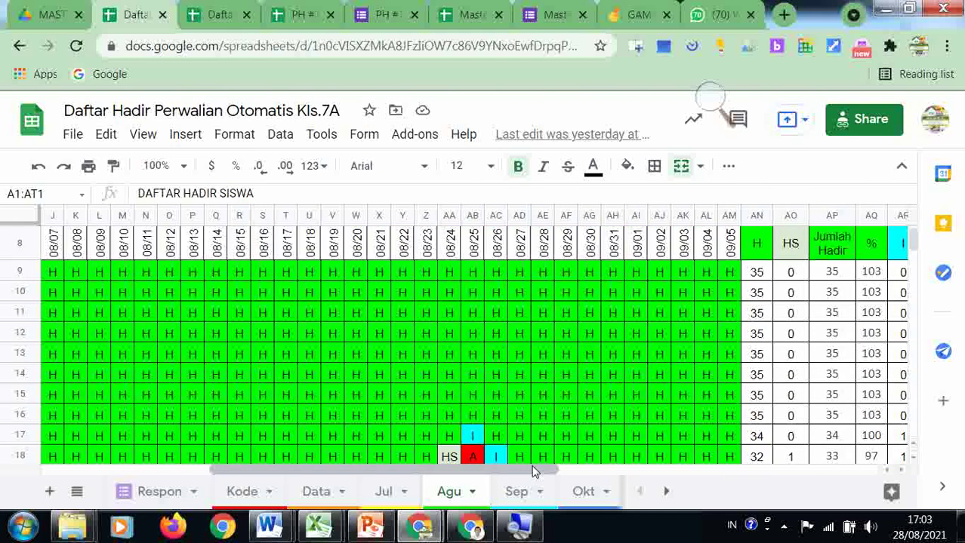
Inspect the 08/24 date cell's formula and the lookup formula behind the HS mark in row 18 of the Agu sheet
left_click(451, 247)
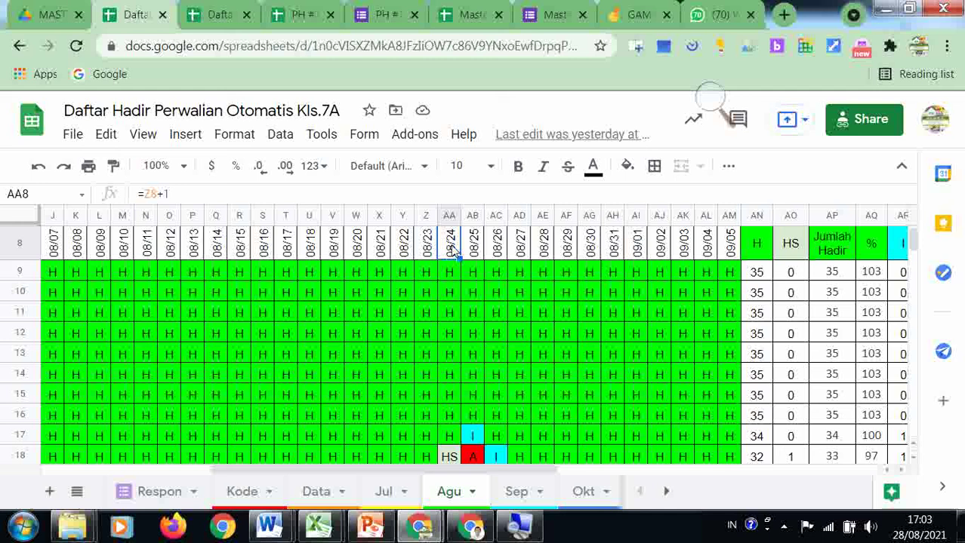
scroll(470, 317, "down", 1)
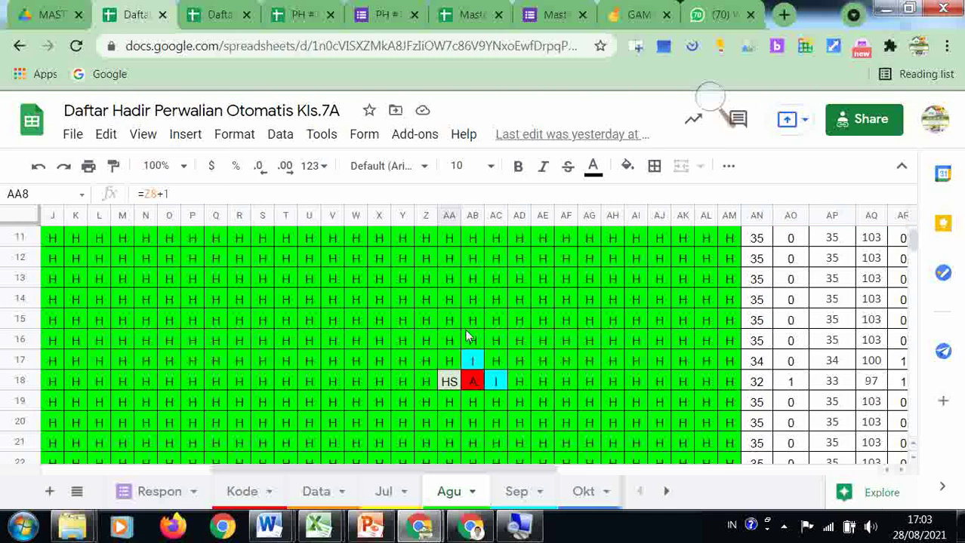
left_click(453, 384)
scroll(456, 383, "down", 2)
scroll(460, 384, "up", 1)
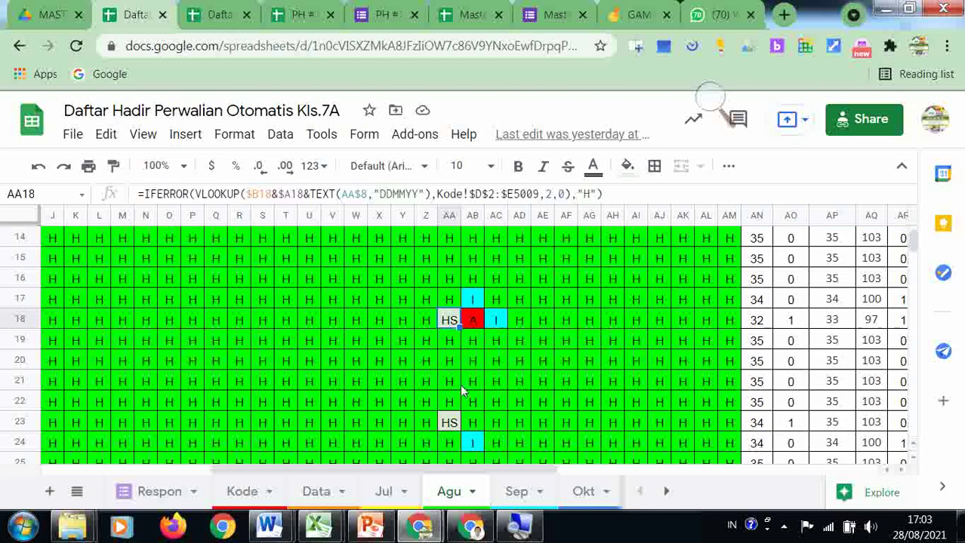
Inspect the lookup formula behind the A mark in row 18 and review the surrounding late-August marks against their date headers
scroll(462, 382, "up", 2)
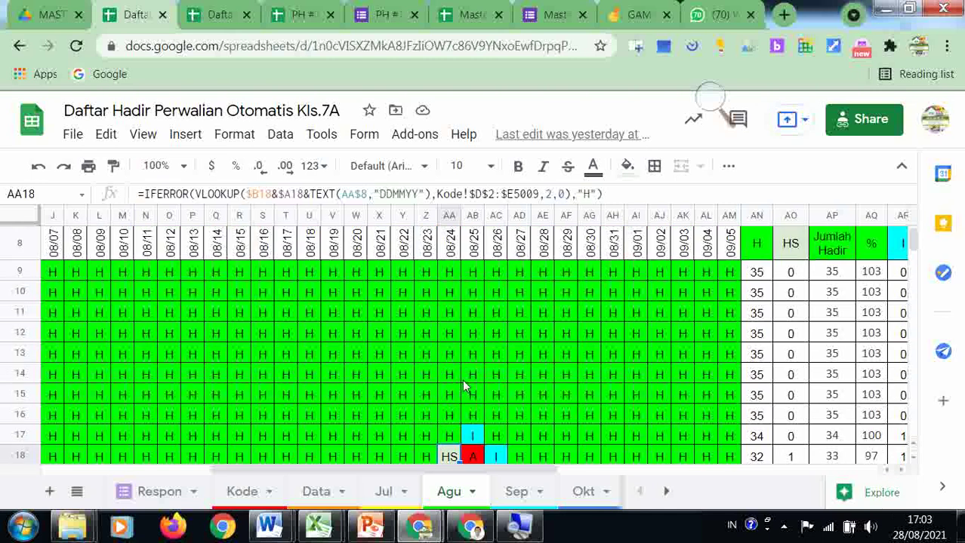
scroll(464, 386, "down", 1)
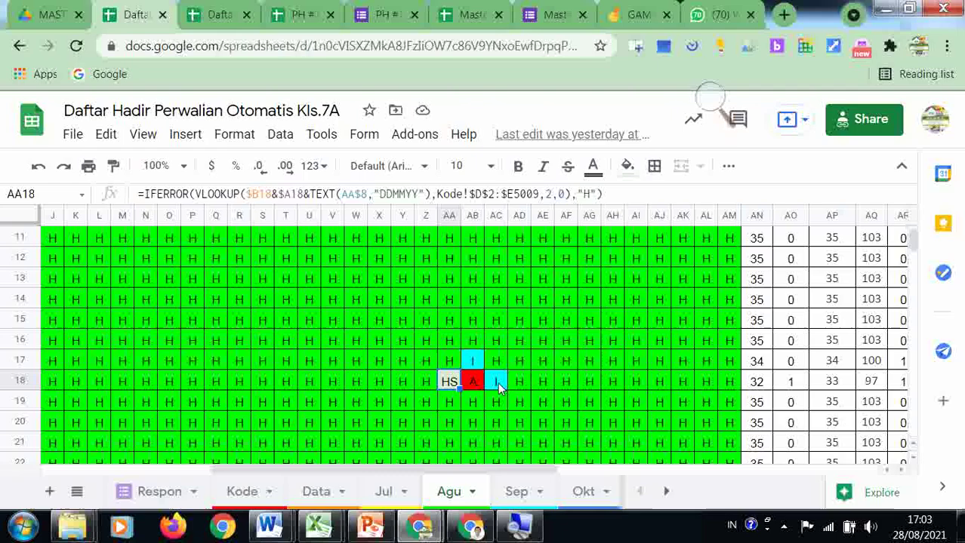
left_click(474, 382)
scroll(477, 385, "down", 3)
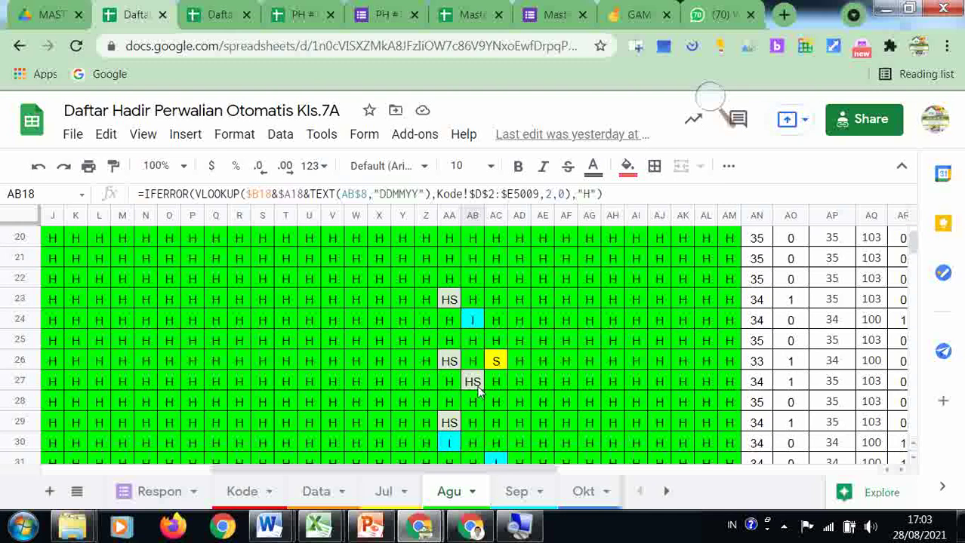
scroll(486, 392, "up", 4)
scroll(491, 396, "up", 1)
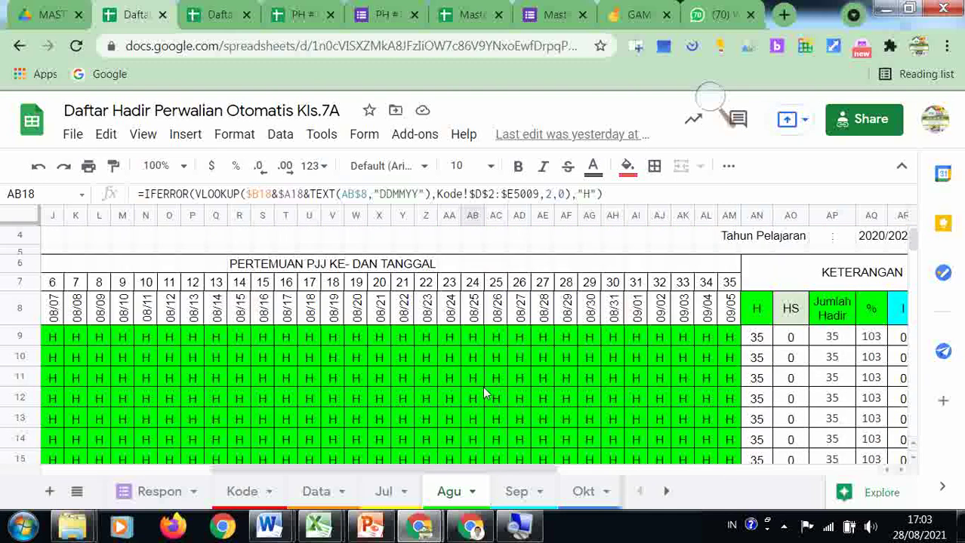
scroll(493, 383, "down", 1)
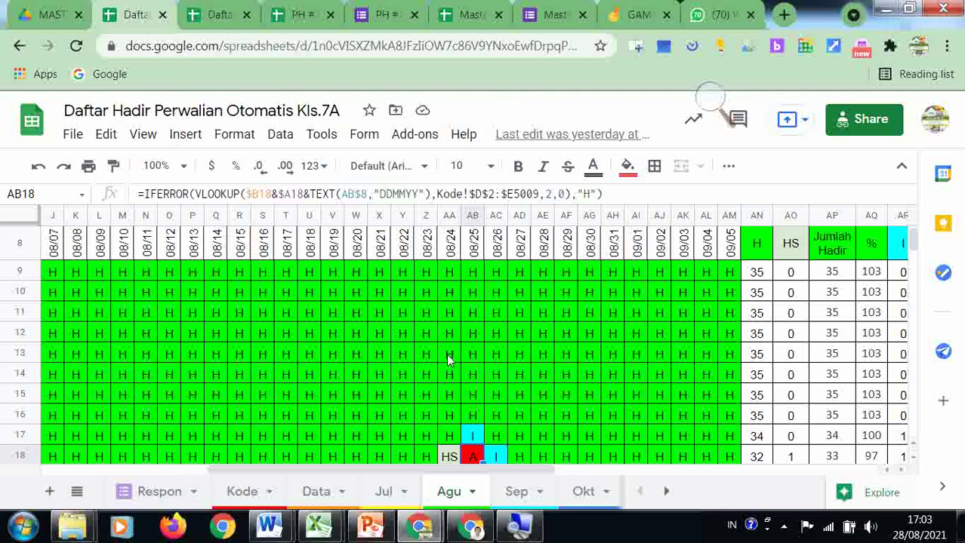
scroll(447, 360, "down", 2)
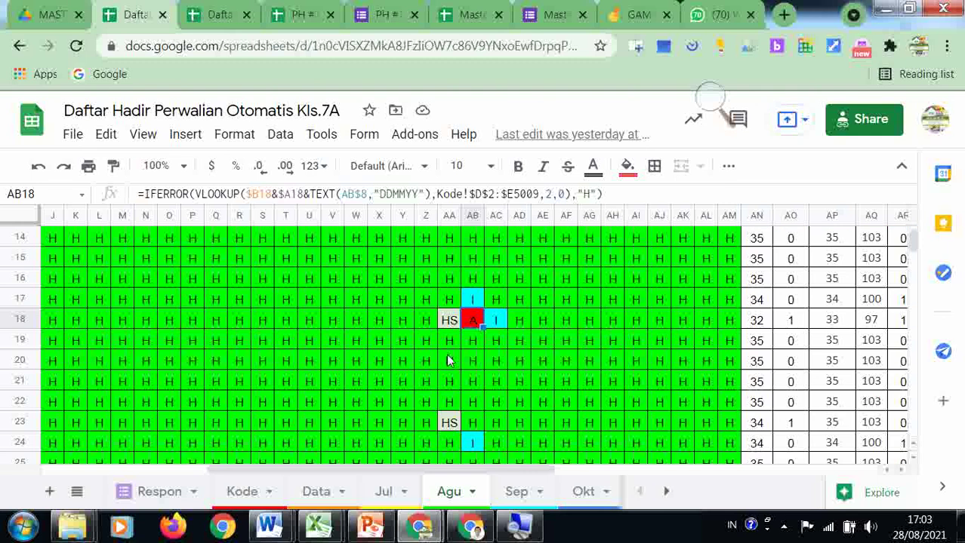
scroll(447, 360, "up", 2)
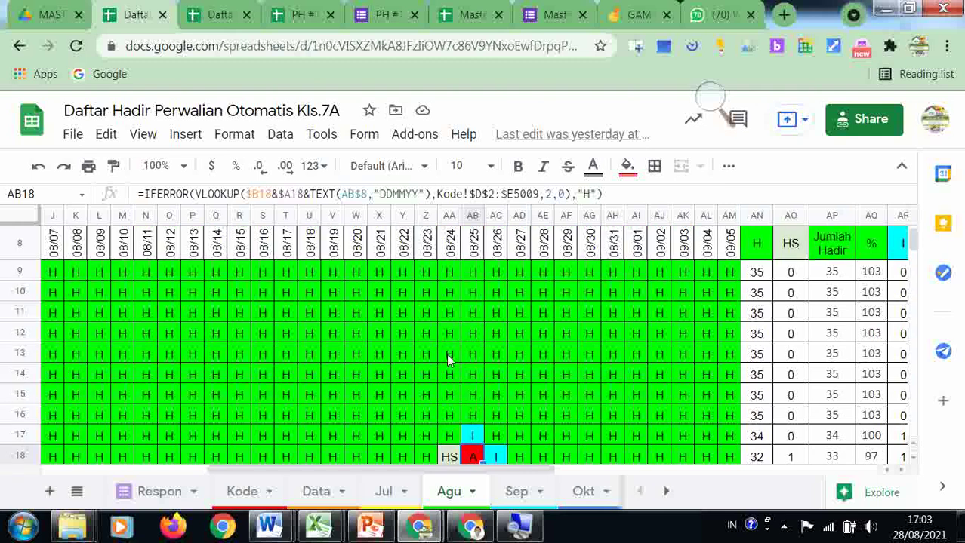
Examine the lookup formula for 08/24 in row 9 of the Agu sheet, magnifying the screen to 250% and restoring 100%
left_click(447, 273)
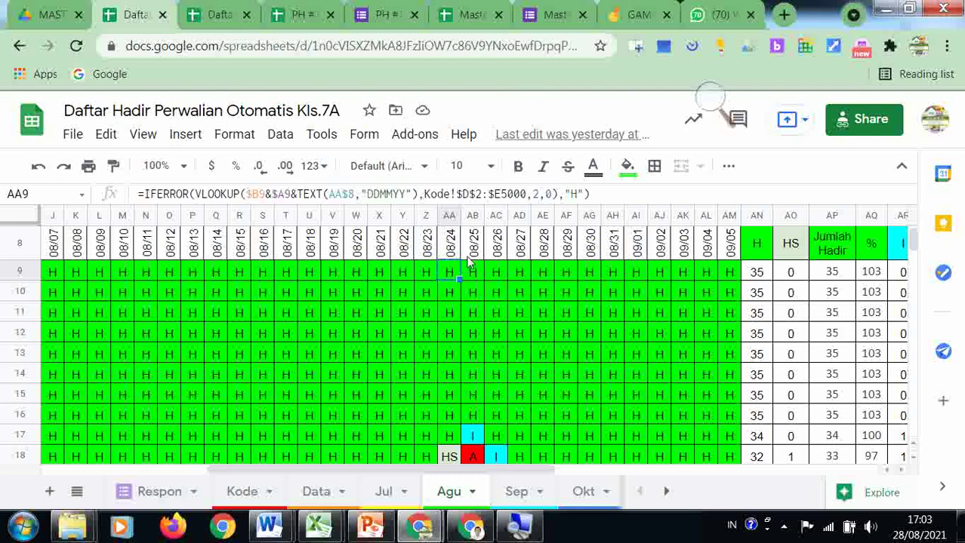
left_click(722, 194)
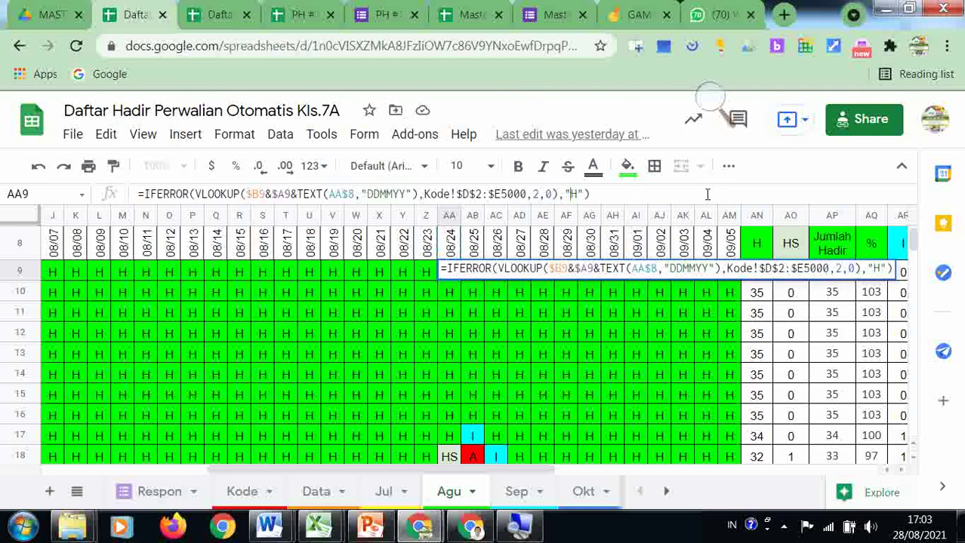
left_click(711, 98)
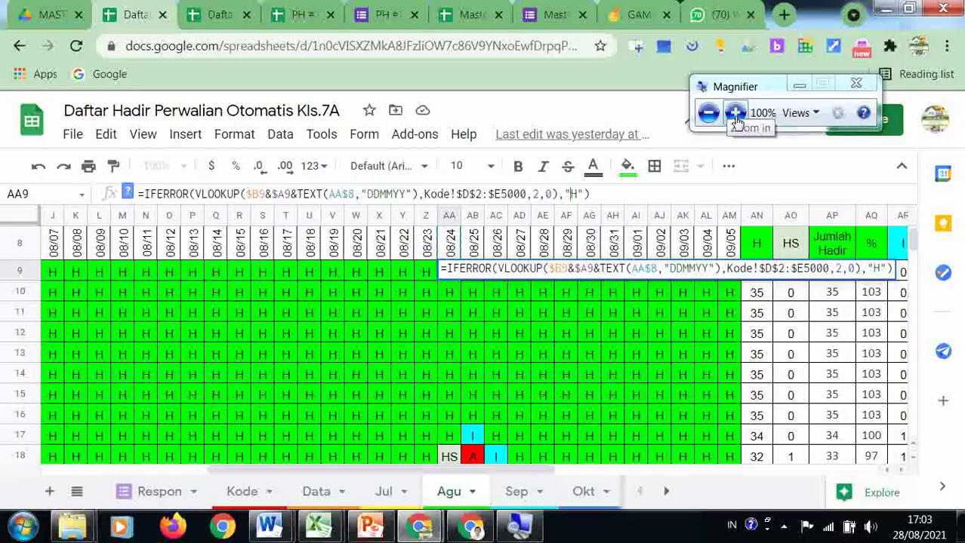
left_click(734, 112)
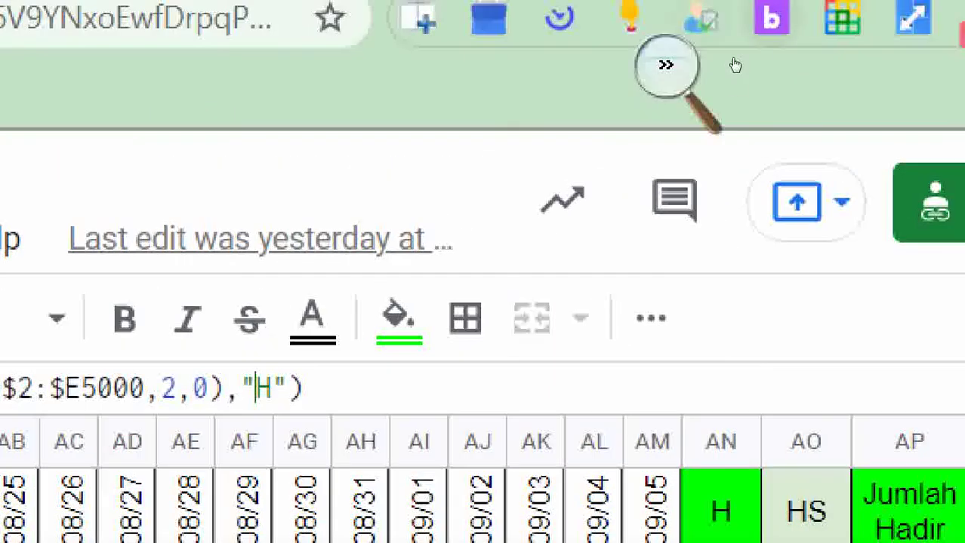
left_click(666, 65)
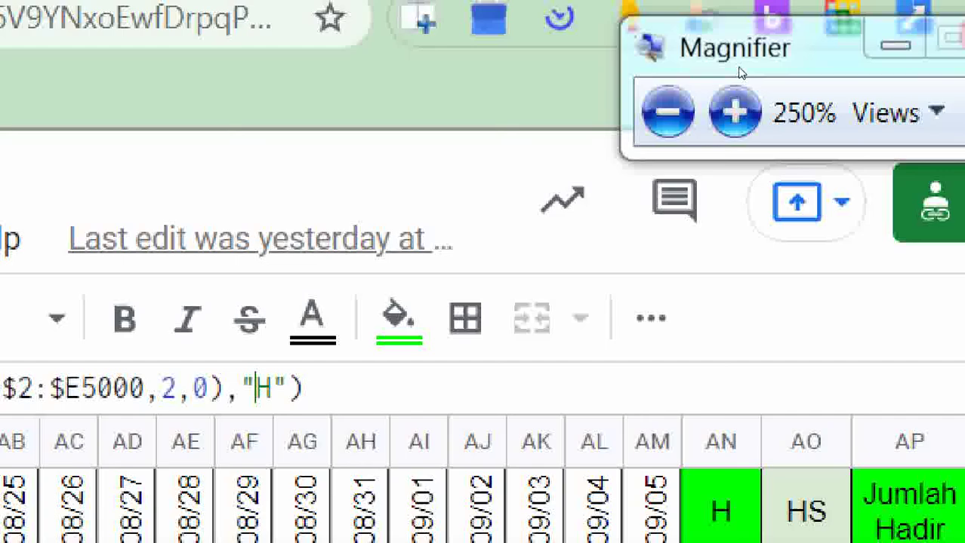
left_click(668, 112)
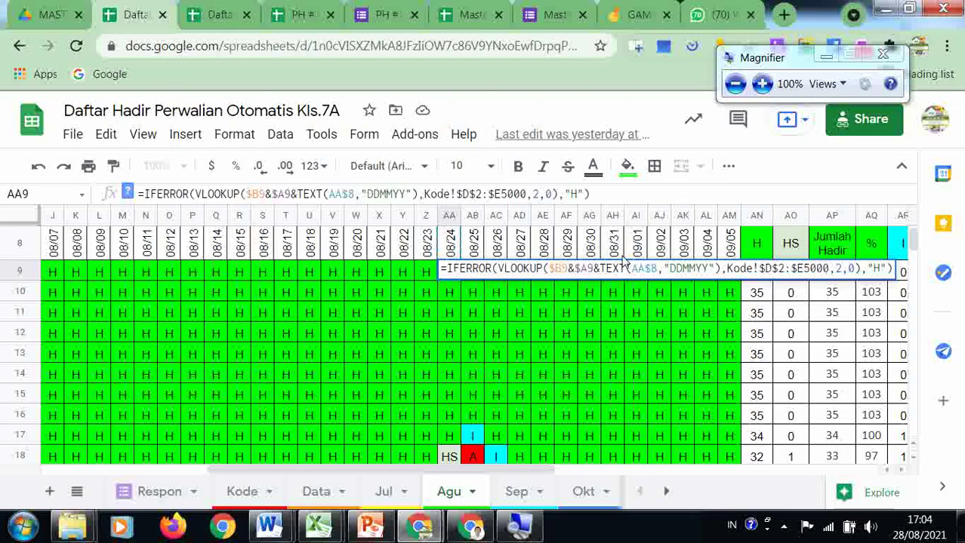
left_click(605, 341)
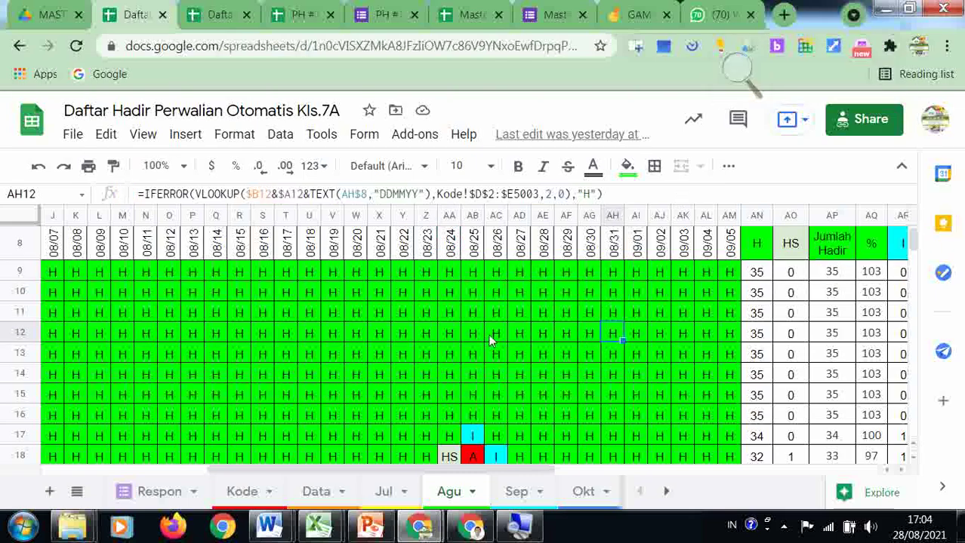
Inspect the 08/26 formula in row 12 and compare the marks in rows 17 and 18 with the date headers
left_click(489, 340)
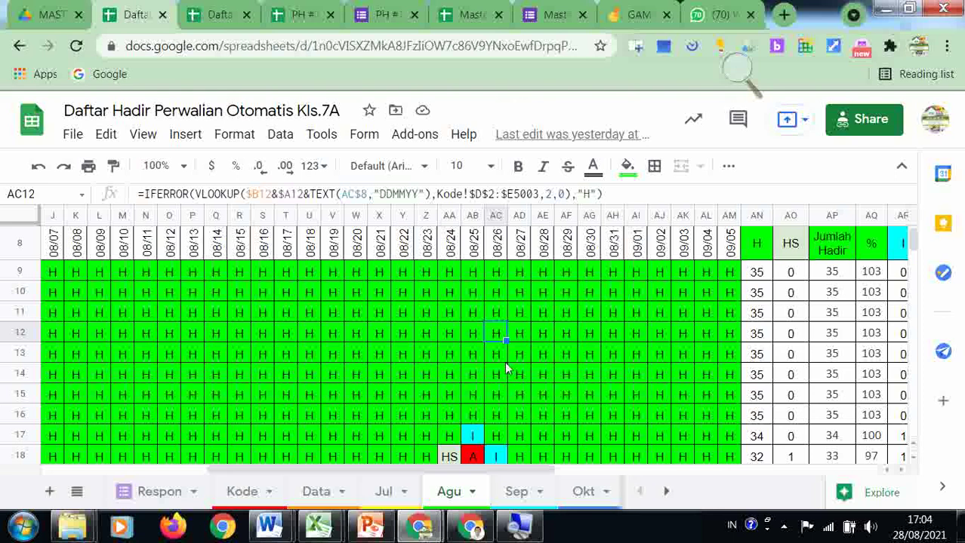
scroll(490, 325, "down", 2)
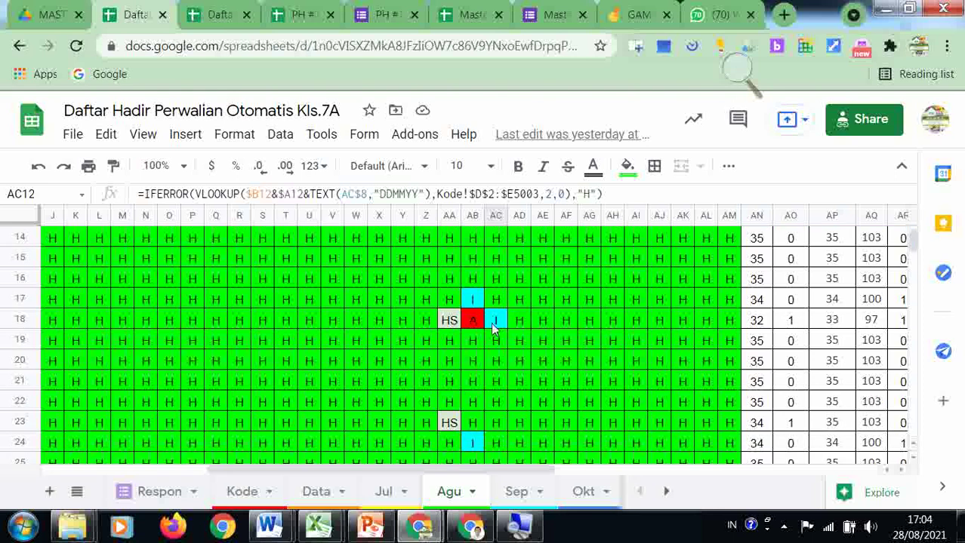
scroll(507, 339, "up", 1)
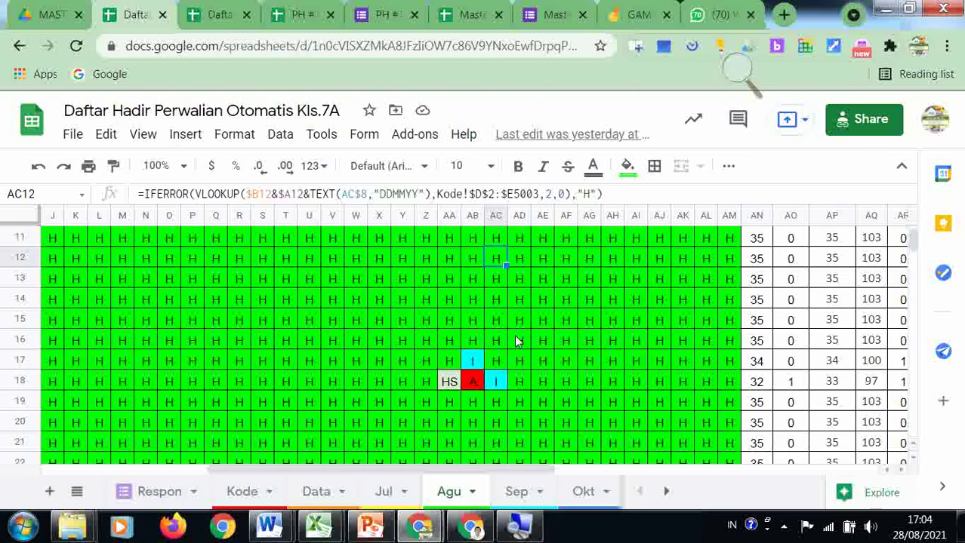
scroll(514, 332, "up", 1)
scroll(524, 313, "down", 1)
scroll(521, 309, "up", 1)
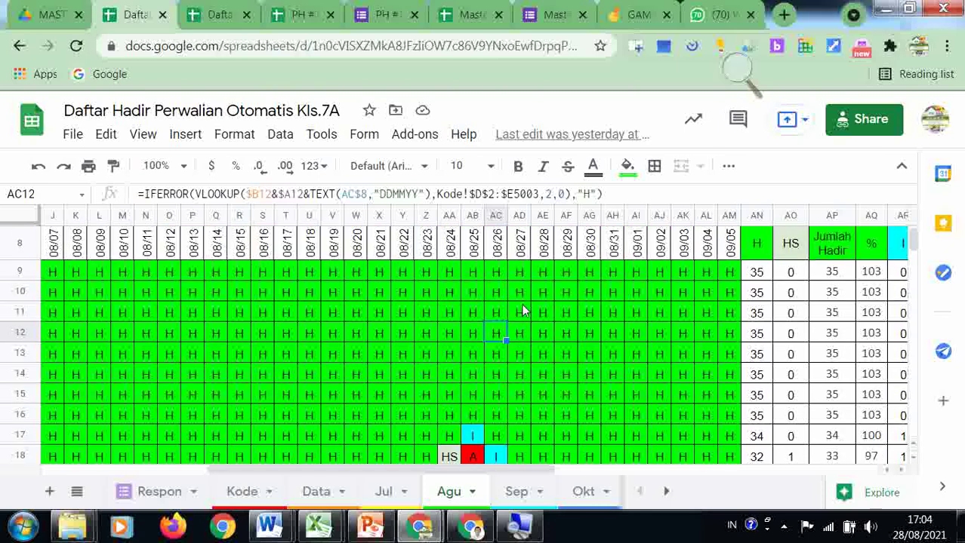
scroll(523, 311, "down", 1)
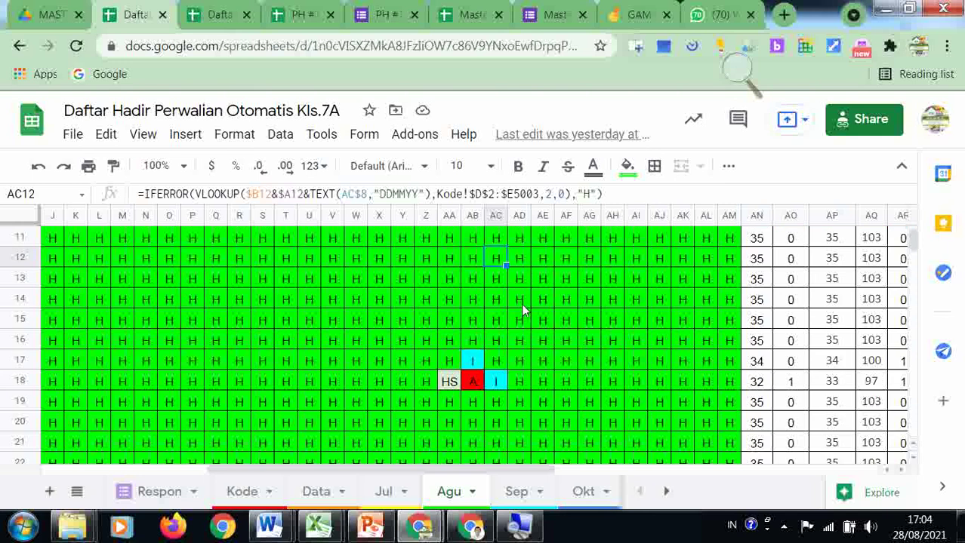
scroll(523, 310, "up", 1)
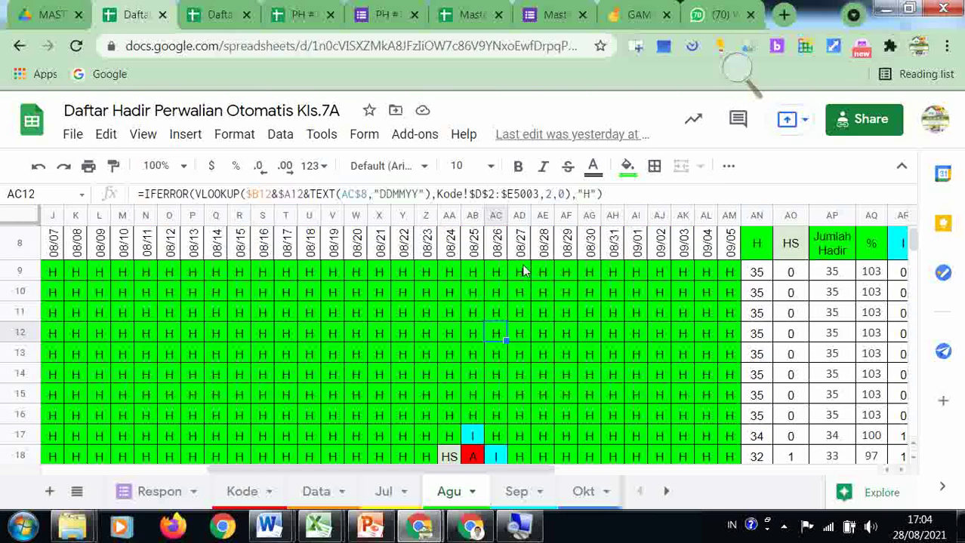
Check the August 2021 system calendar against the 08/27 to 08/29 columns of the Agu sheet to find the weekend dates
left_click(523, 271)
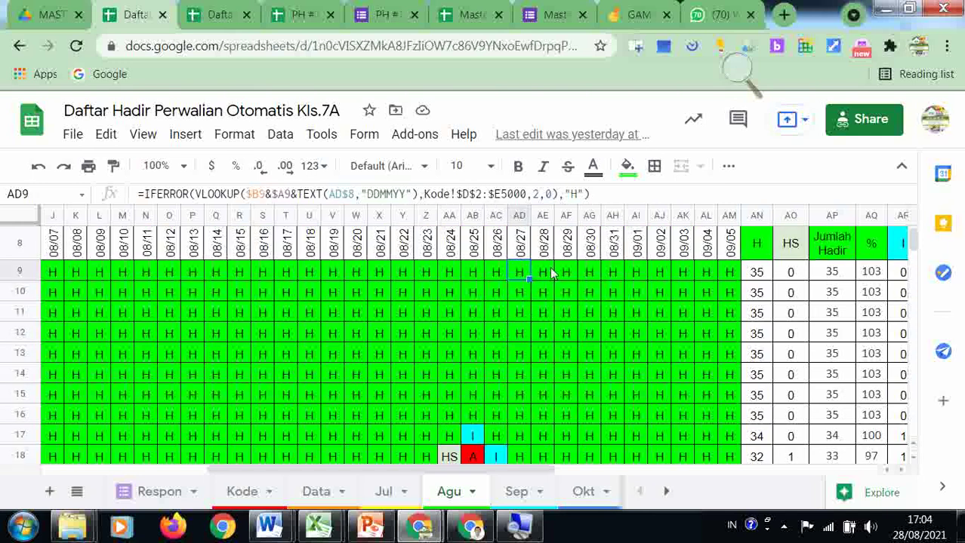
left_click(923, 528)
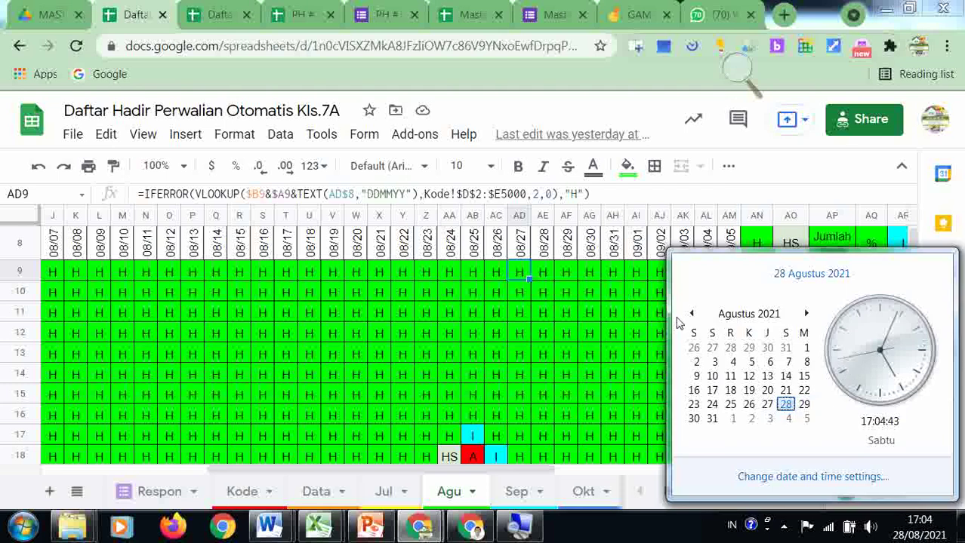
left_click(555, 291)
left_click(551, 291)
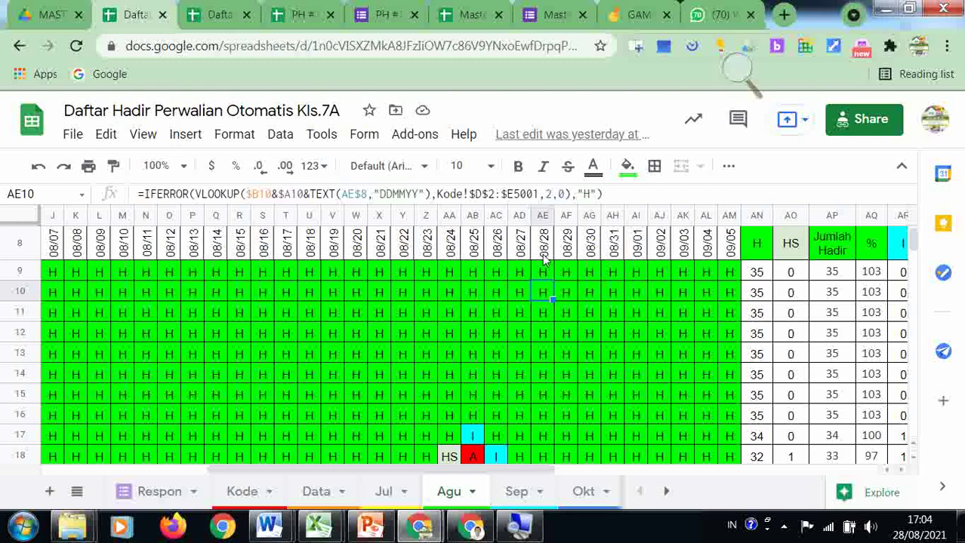
left_click(545, 272)
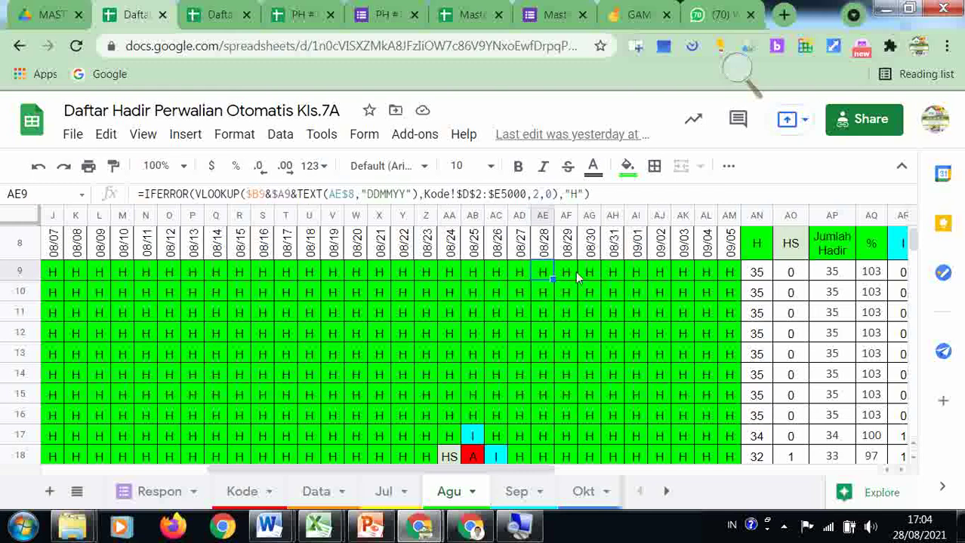
key("shift+Right")
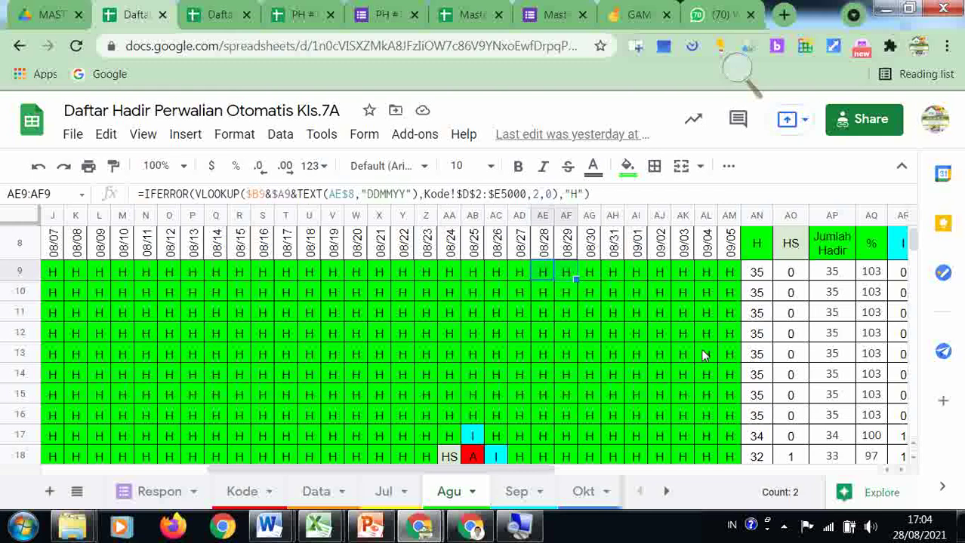
scroll(701, 355, "up", 2)
scroll(702, 356, "down", 2)
Clear the attendance formulas for the weekend dates 08/28 and 08/29 in cells AE9:AF48 of the Agu sheet
left_click(548, 276)
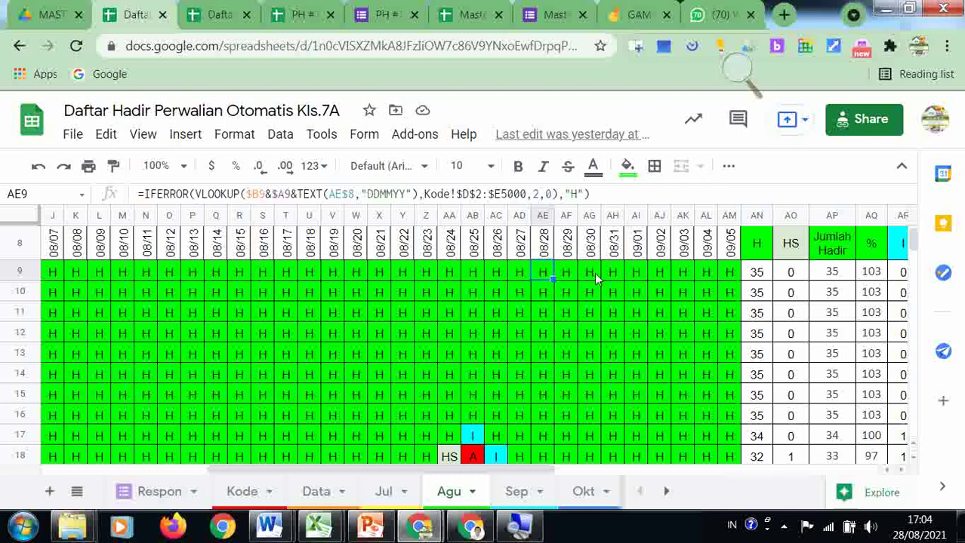
key("shift+Right")
key("shift+Down")
key("shift+Down")
key("shift+Down")
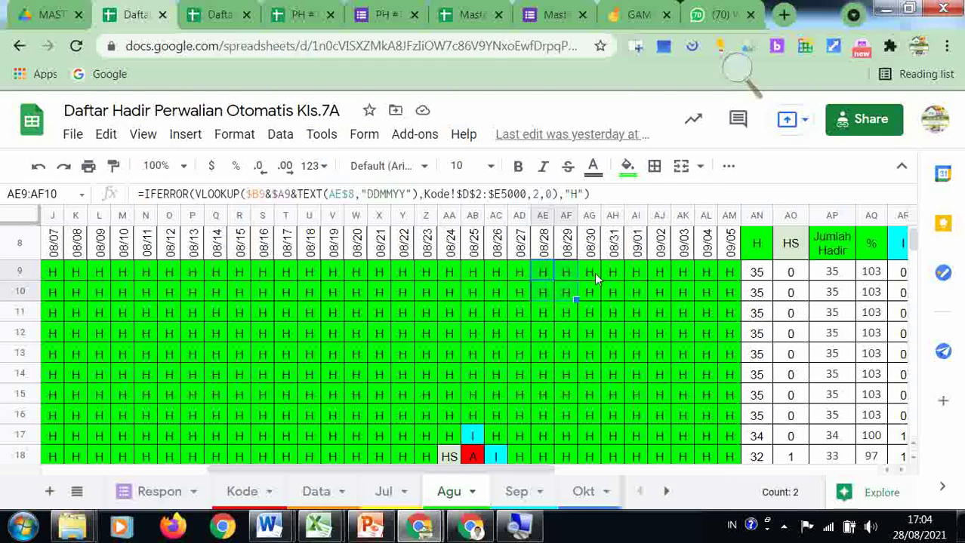
key("shift+Down")
key("shift+Down")
key("shift+Down")
key("shift+Down")
key("shift+Down")
key("shift+Down")
key("shift+Down")
key("shift+Down")
key("shift+Down")
key("shift+Down")
key("shift+Down")
key("shift+Down")
key("shift+Down")
key("shift+Down")
key("shift+Down")
key("shift+Down")
key("shift+Down")
key("shift+Down")
key("shift+Down")
key("shift+Down")
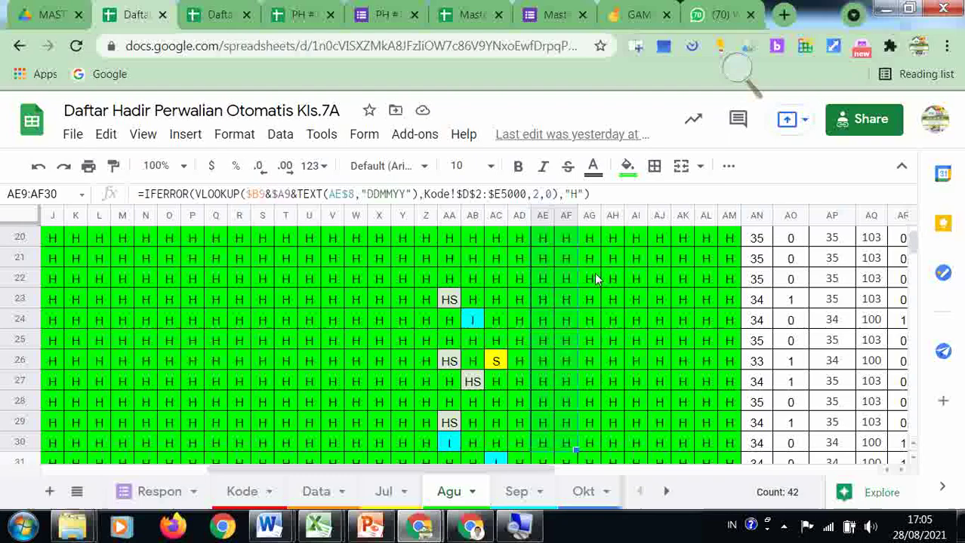
key("shift+Down")
key("shift+Down")
key("shift+Down")
key("shift+Down")
key("shift+Down")
key("shift+Down")
key("shift+Down")
key("shift+Down")
key("shift+Down")
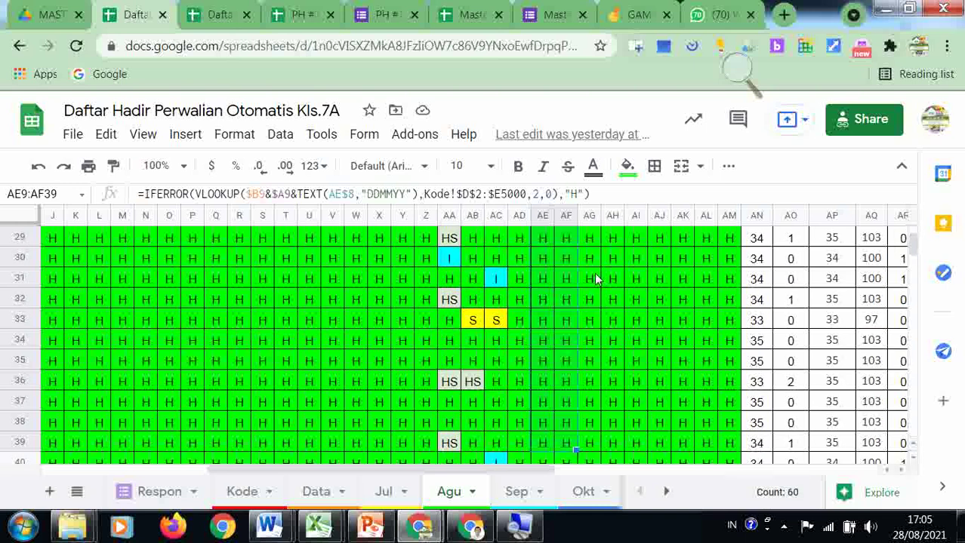
key("shift+Down")
key("shift+Down")
key("shift+Down")
key("shift+Down")
key("shift+Down")
key("shift+Down")
key("shift+Down")
key("shift+Down")
key("shift+Down")
key("shift+Down")
key("shift+Down")
key("shift+Down")
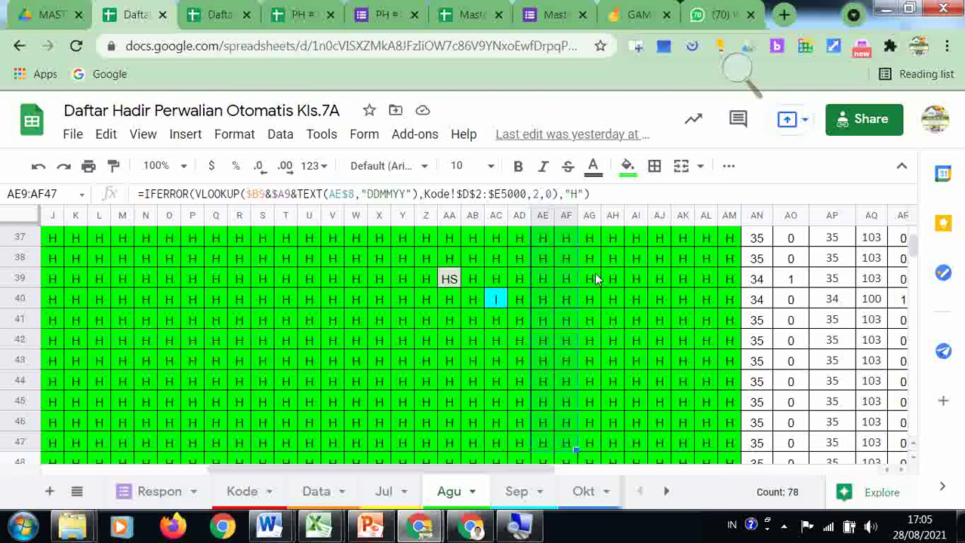
key("shift+Up")
key("shift+Up")
key("shift+Up")
key("shift+Up")
key("shift+Up")
key("shift+Up")
key("shift+Up")
key("shift+Up")
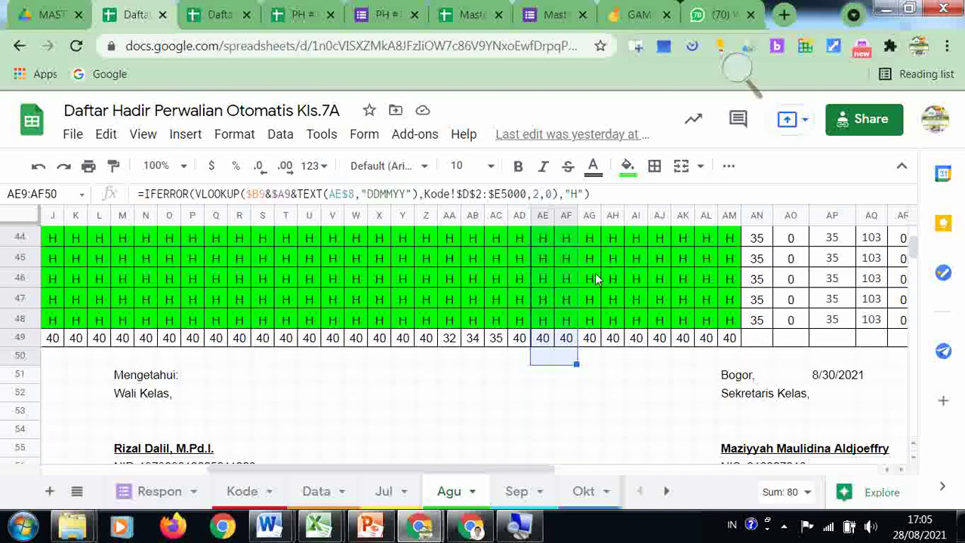
key("shift+Down")
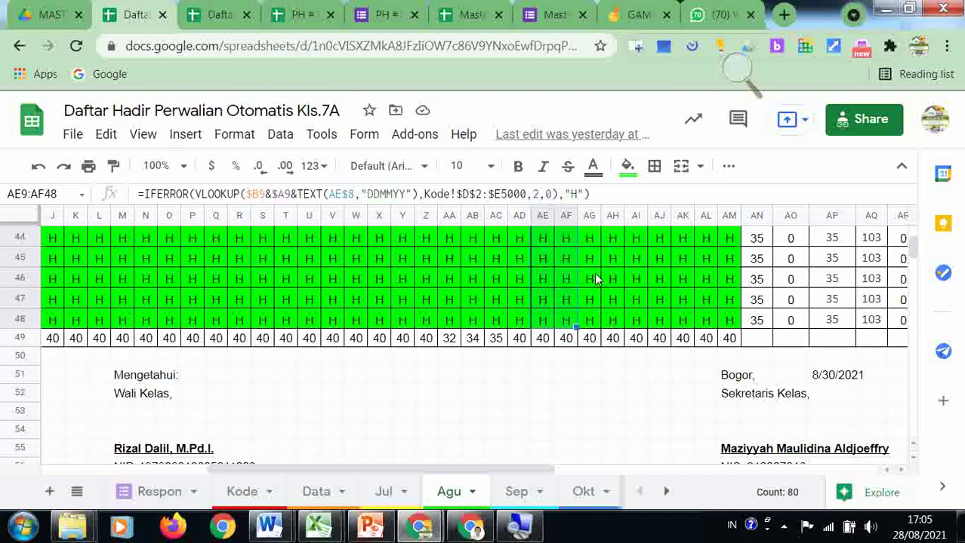
key("Delete")
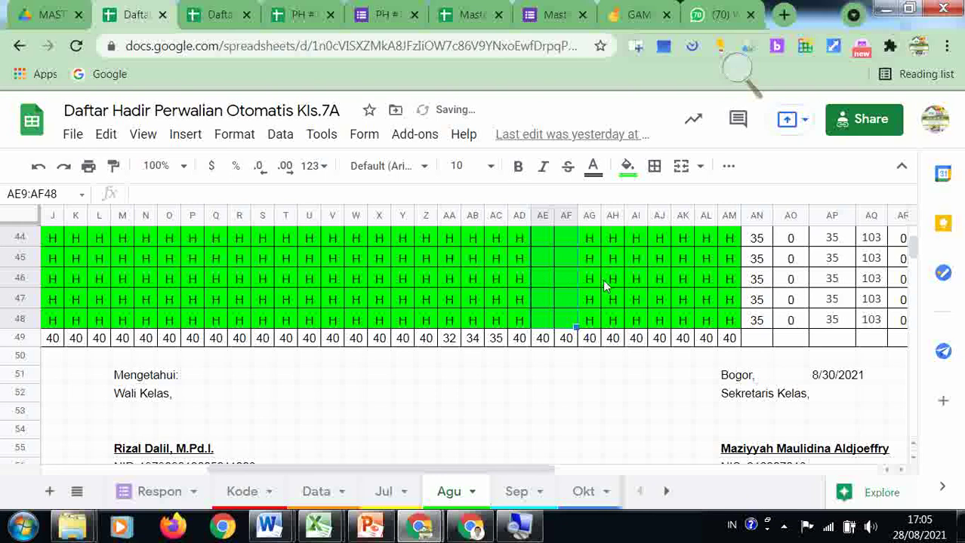
scroll(604, 286, "up", 3)
scroll(604, 286, "up", 8)
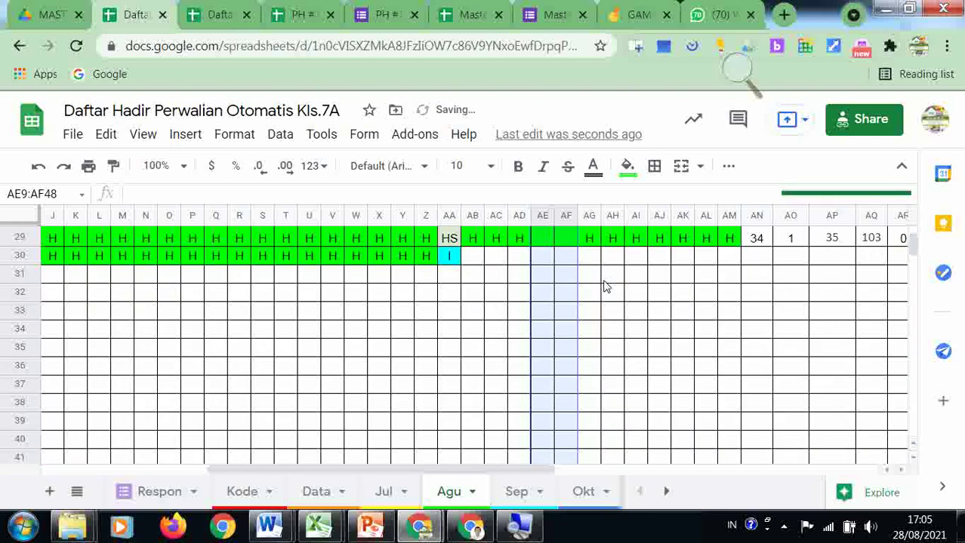
scroll(610, 286, "up", 2)
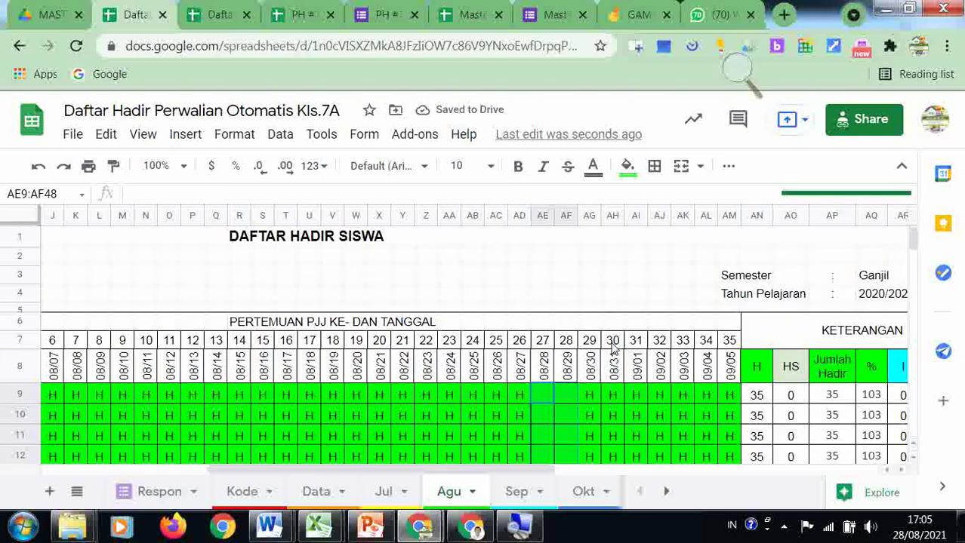
Examine the emptied 08/28 and 08/29 columns of the Agu sheet against the attendance marks and formulas of the other dates
scroll(613, 332, "down", 1)
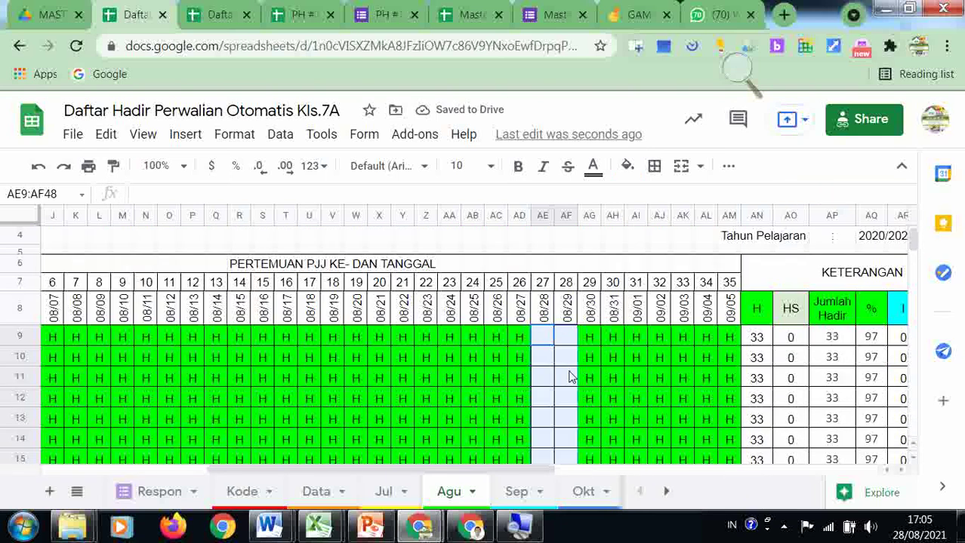
left_click(541, 342)
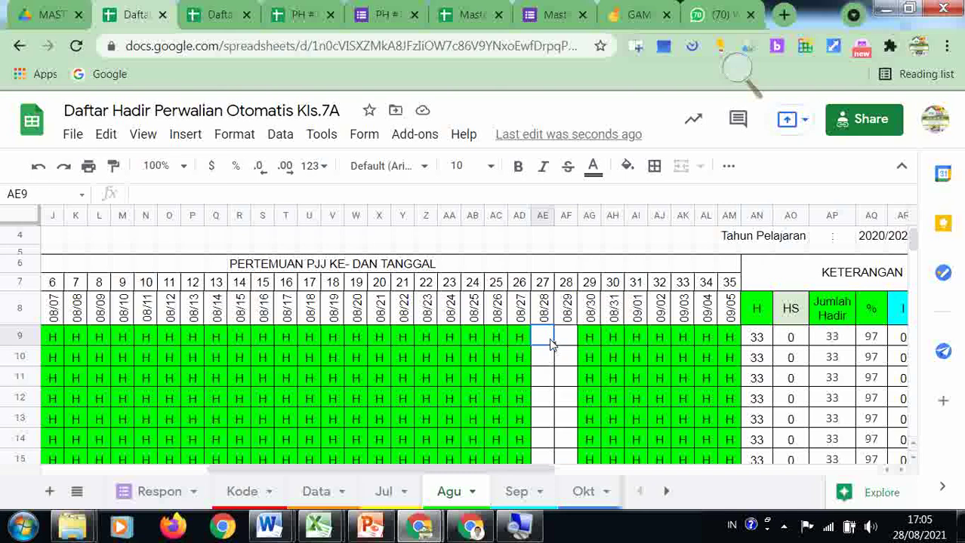
scroll(559, 360, "down", 2)
scroll(560, 363, "up", 2)
scroll(555, 328, "down", 2)
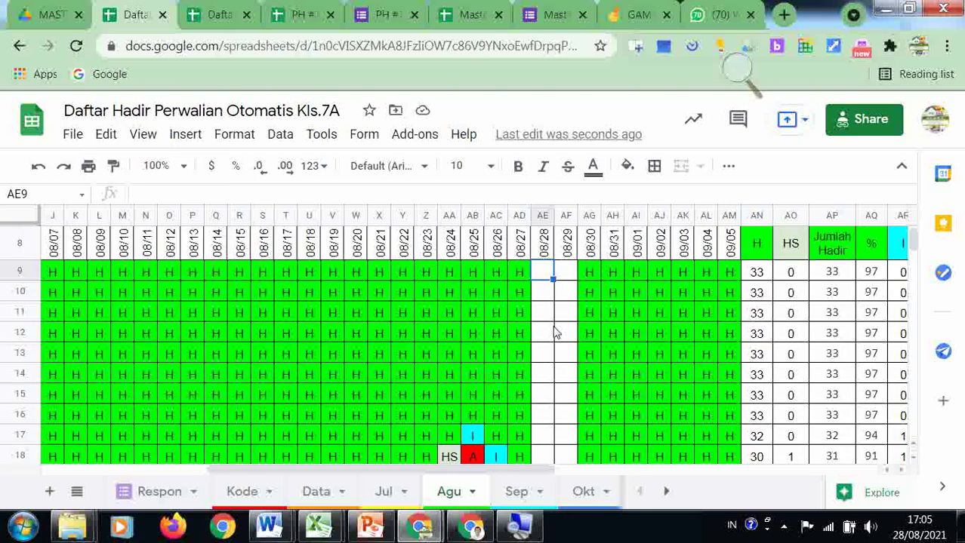
scroll(554, 332, "down", 3)
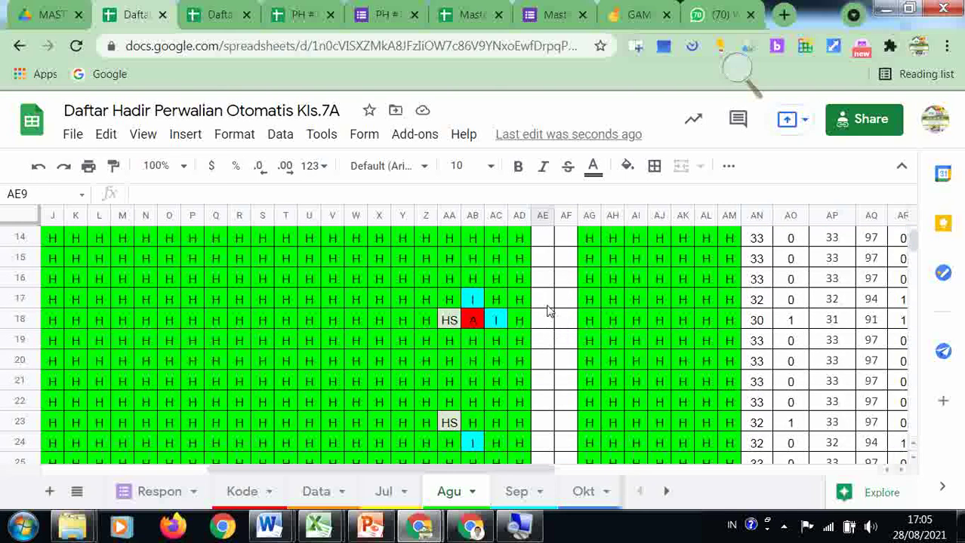
left_click(550, 303)
left_click(572, 298)
scroll(572, 298, "up", 3)
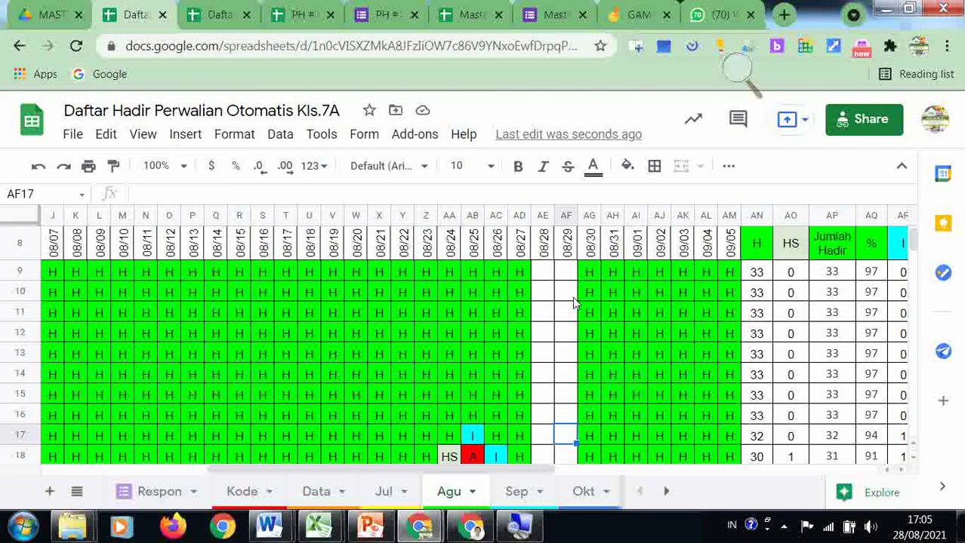
scroll(572, 298, "down", 3)
scroll(549, 370, "up", 3)
scroll(550, 370, "down", 3)
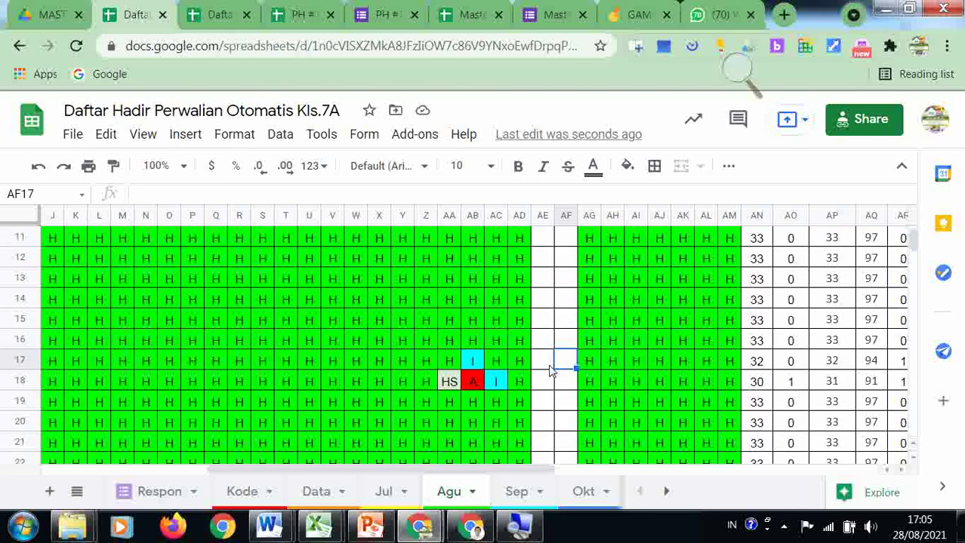
scroll(550, 370, "down", 5)
scroll(550, 370, "up", 5)
scroll(549, 373, "up", 3)
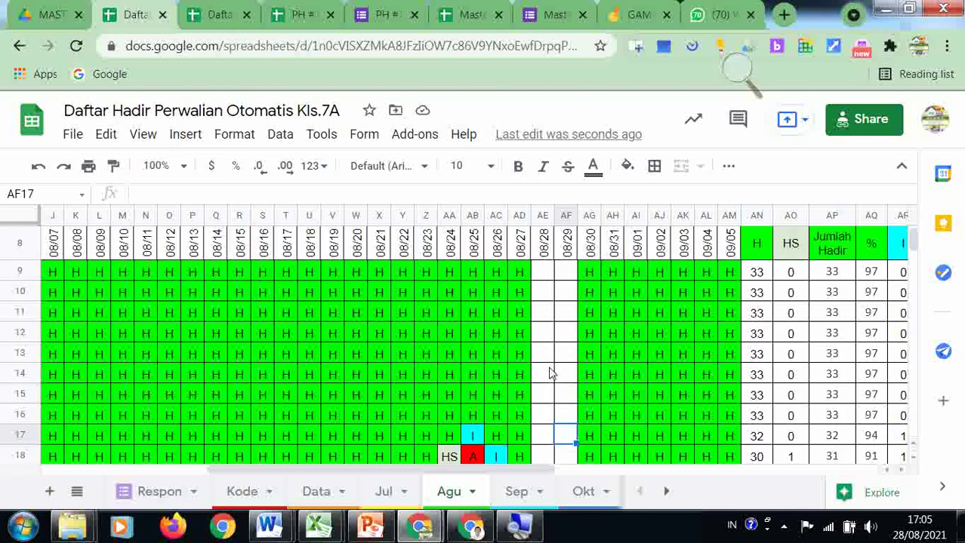
left_click(328, 296)
left_click_drag(219, 273, 356, 312)
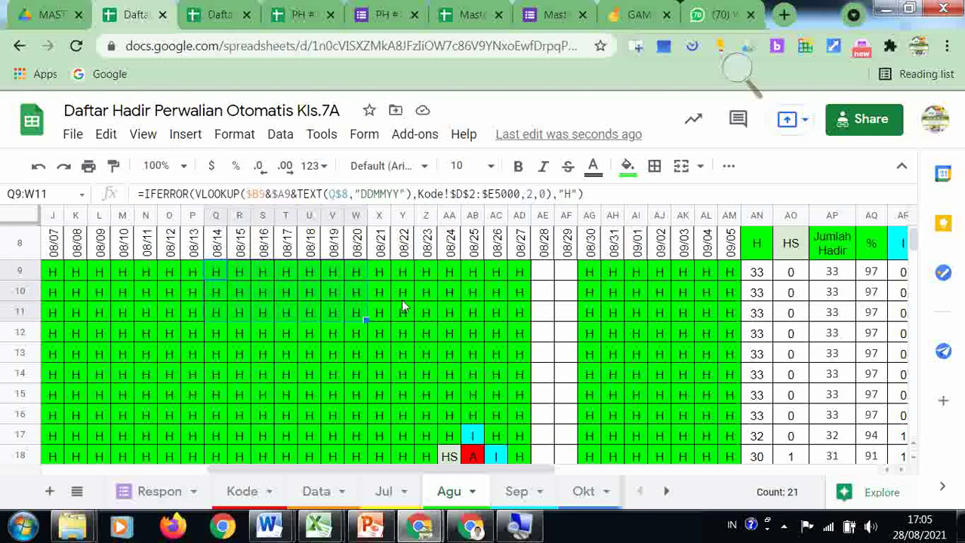
Set the fallback value of the lookup formula in cell AJ10 of the Agu sheet to an empty string ""
left_click(663, 294)
scroll(551, 368, "up", 3)
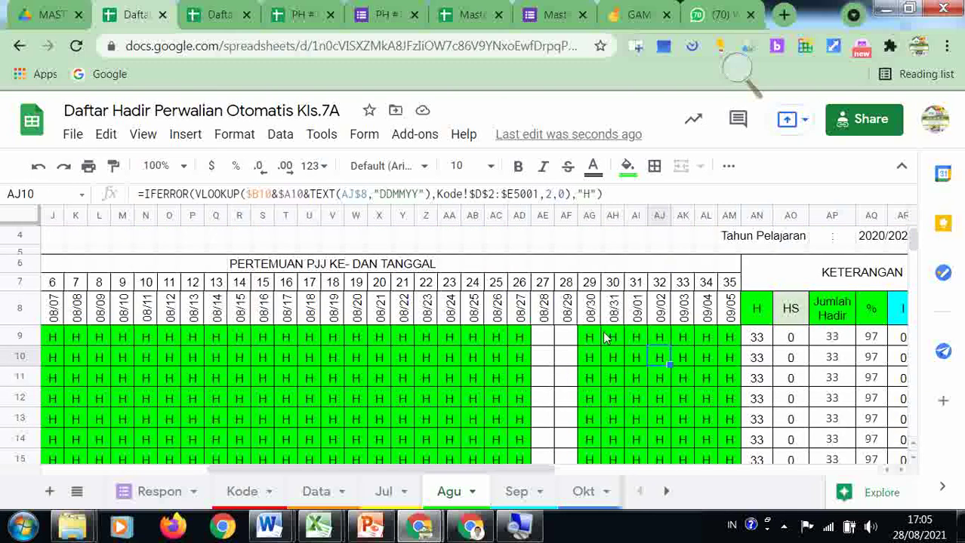
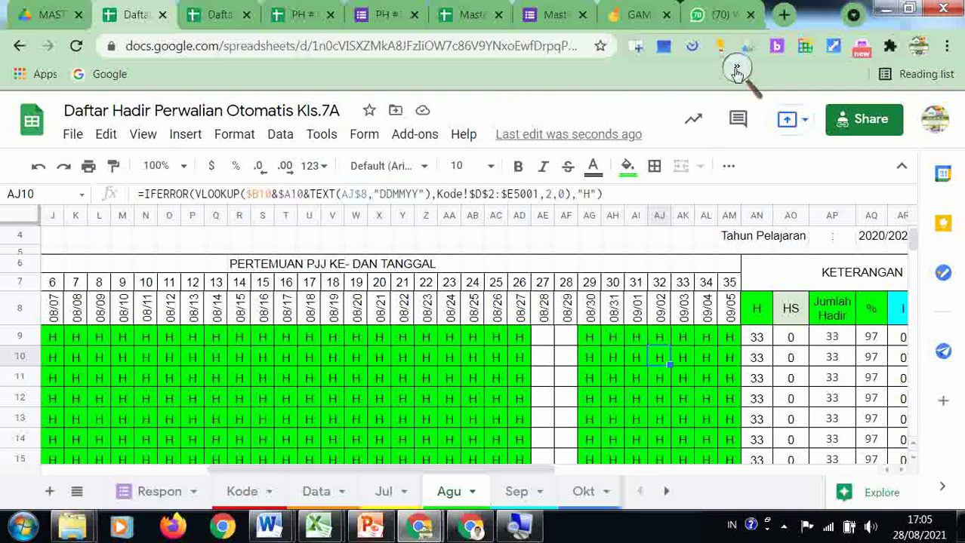
left_click(737, 70)
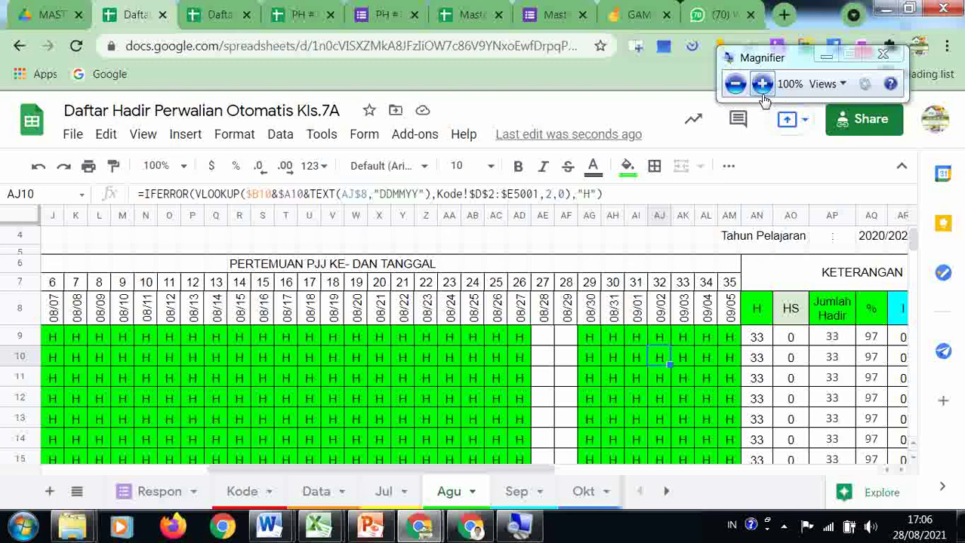
left_click(762, 84)
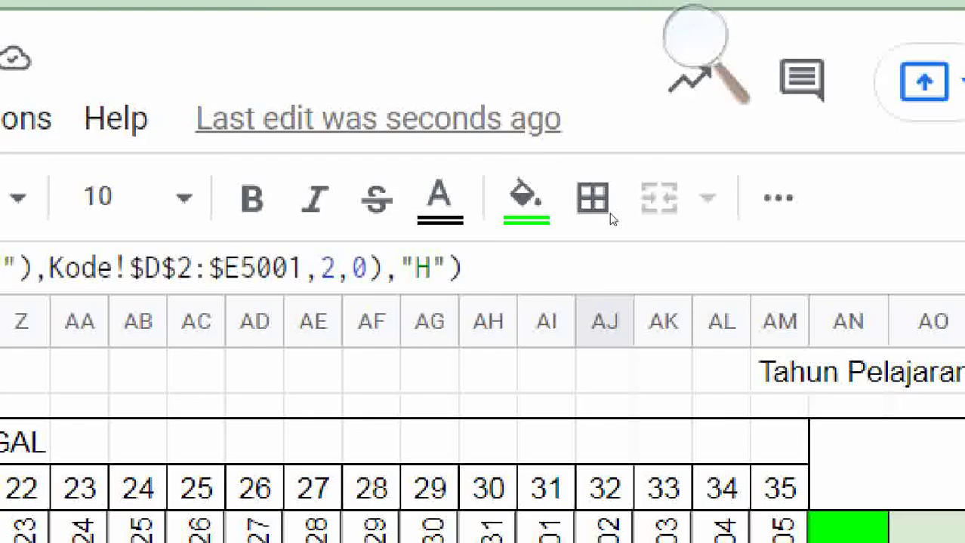
key("ctrl+c")
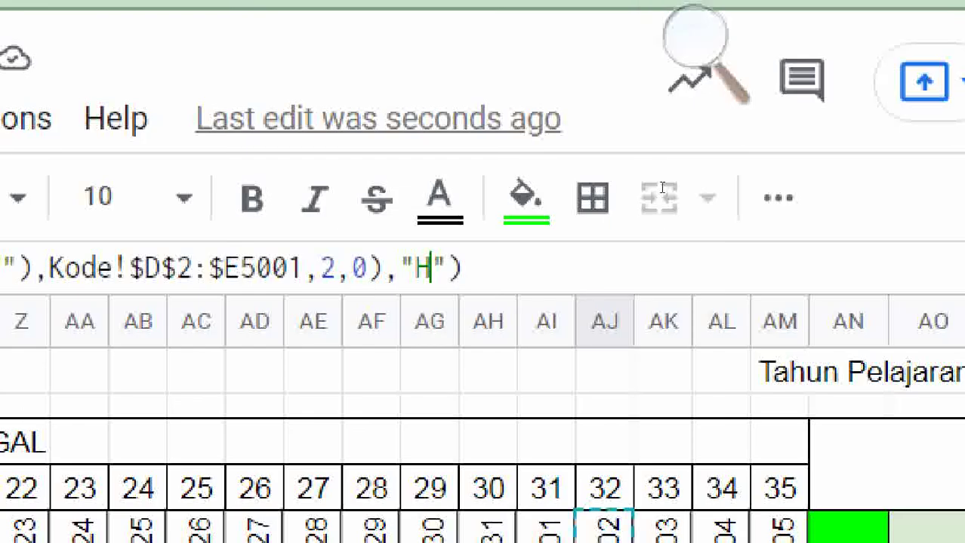
key("BackSpace")
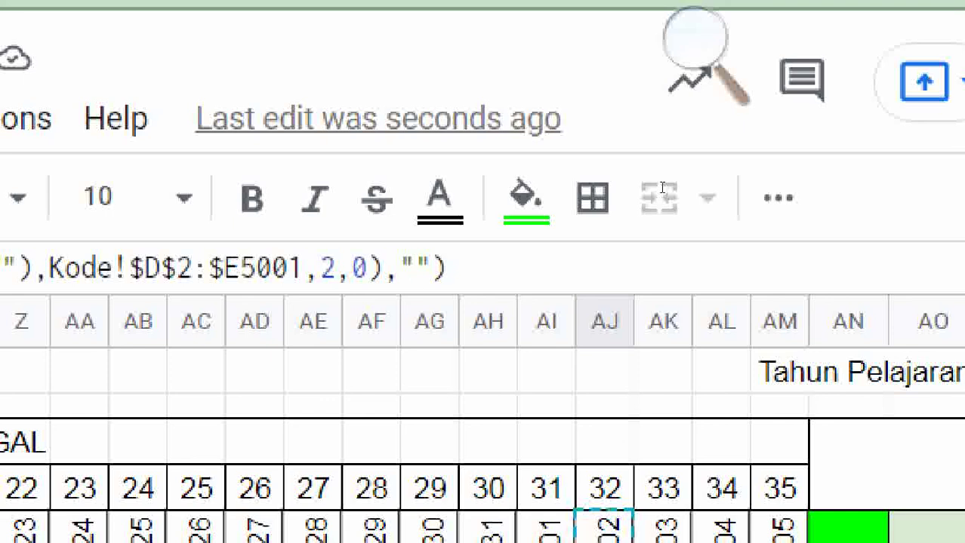
type("H")
key("Return")
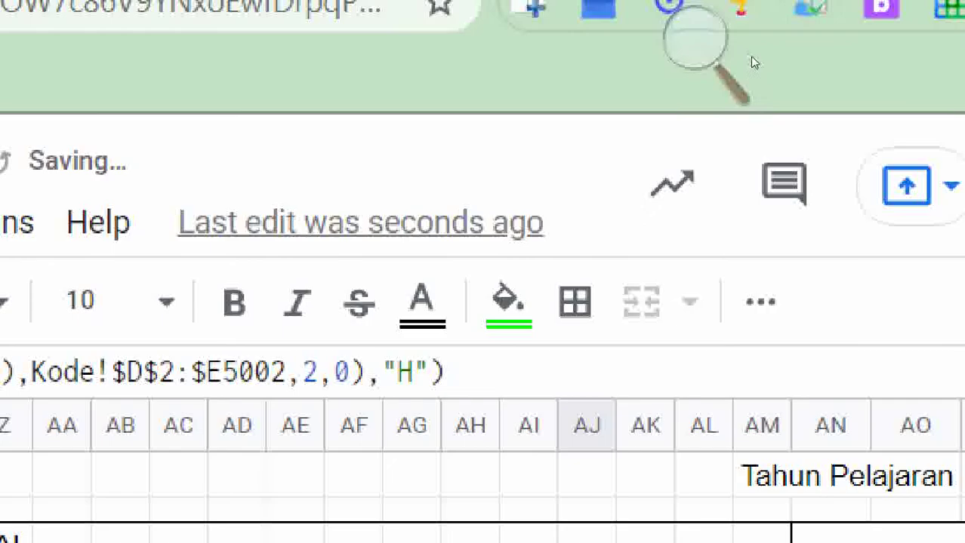
left_click(702, 74)
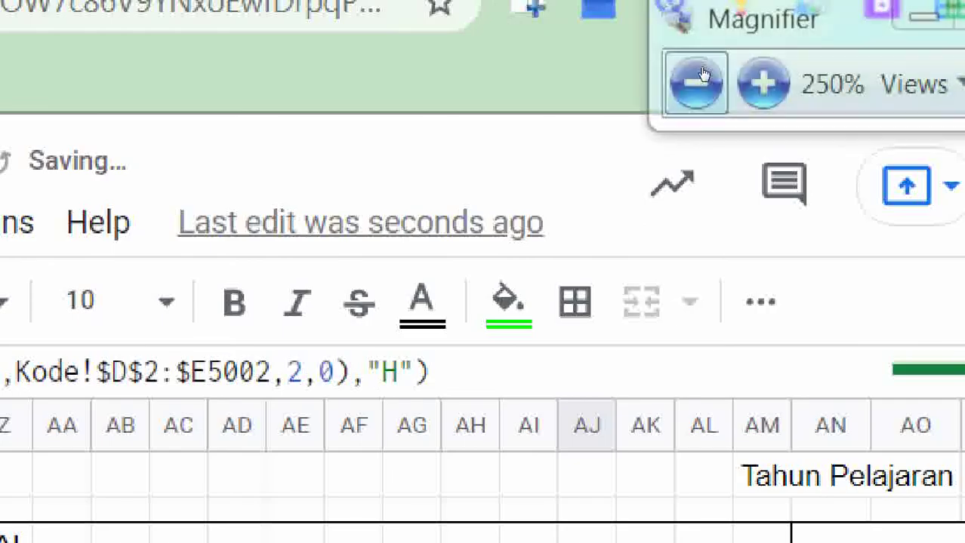
left_click(694, 84)
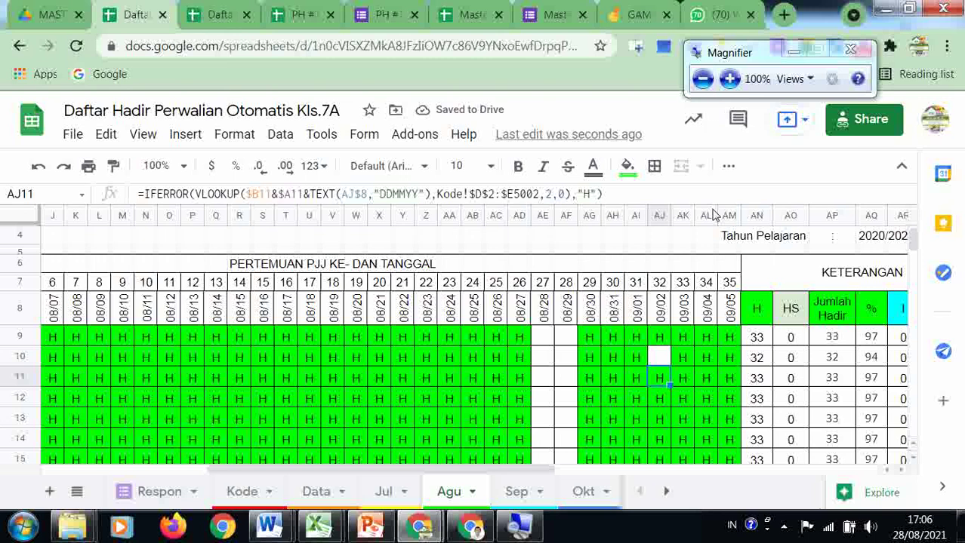
Try to paste the AJ10 formula over the 08/30 to 09/05 columns in AG9:AM48, and check the pasted cells
left_click(660, 356)
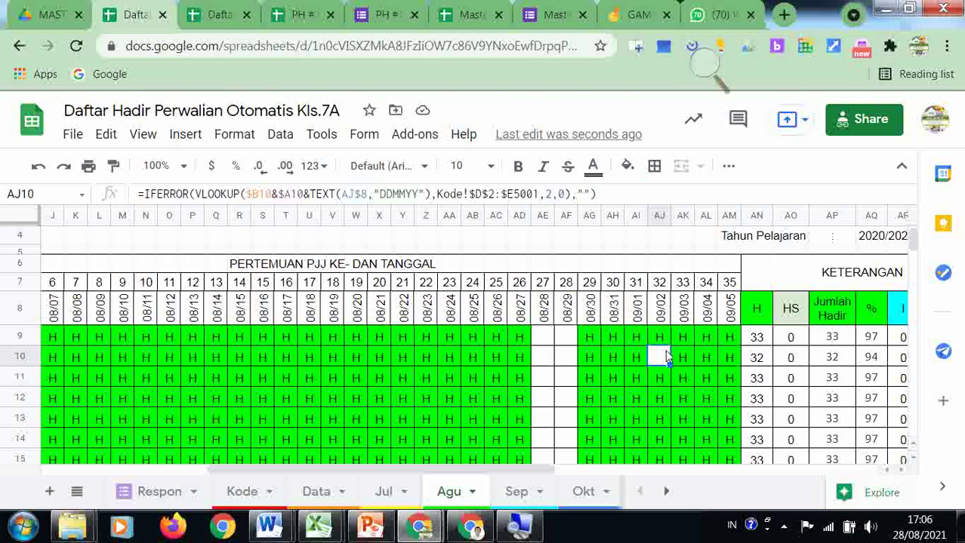
key("ctrl+a")
left_click(597, 336)
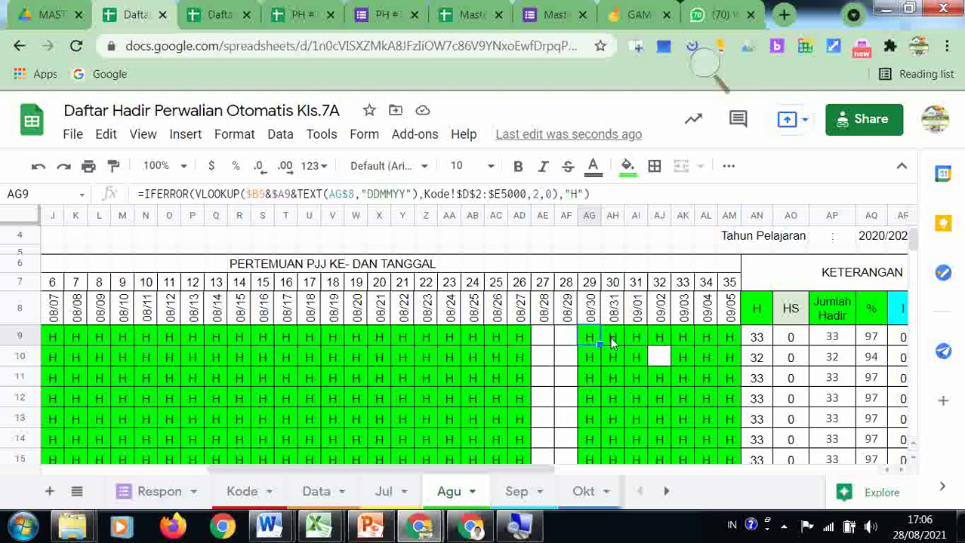
key("shift+Right")
key("shift+Right")
key("shift+Right")
key("shift+Right")
key("shift+Right")
key("shift+Right")
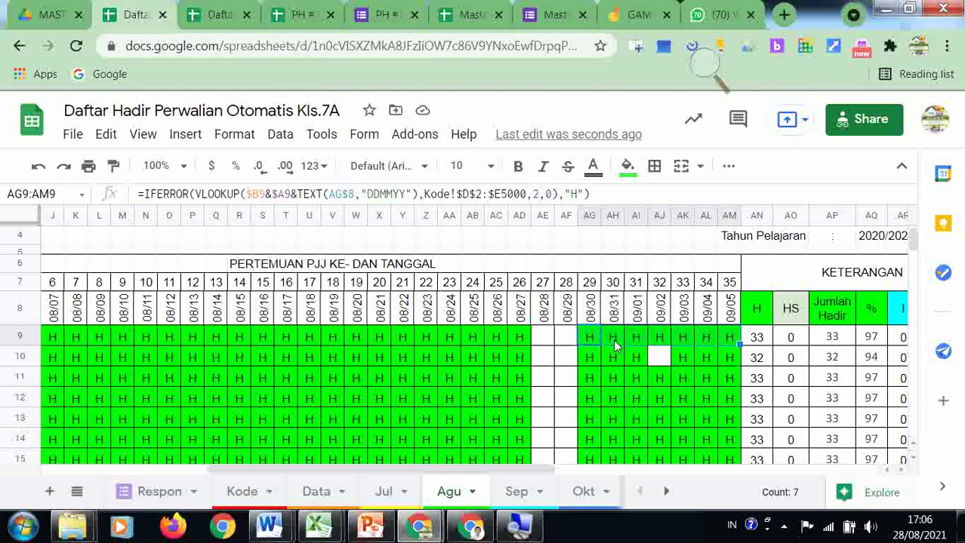
key("shift+Down")
key("shift+Down")
key("shift+Down")
key("shift+Down")
key("shift+Down")
key("shift+Down")
key("shift+Down")
key("shift+Down")
key("shift+Down")
key("shift+Down")
key("shift+Down")
key("shift+Down")
key("shift+Down")
key("shift+Down")
key("shift+Down")
key("shift+Down")
key("shift+Down")
key("shift+Down")
key("shift+Down")
key("shift+Down")
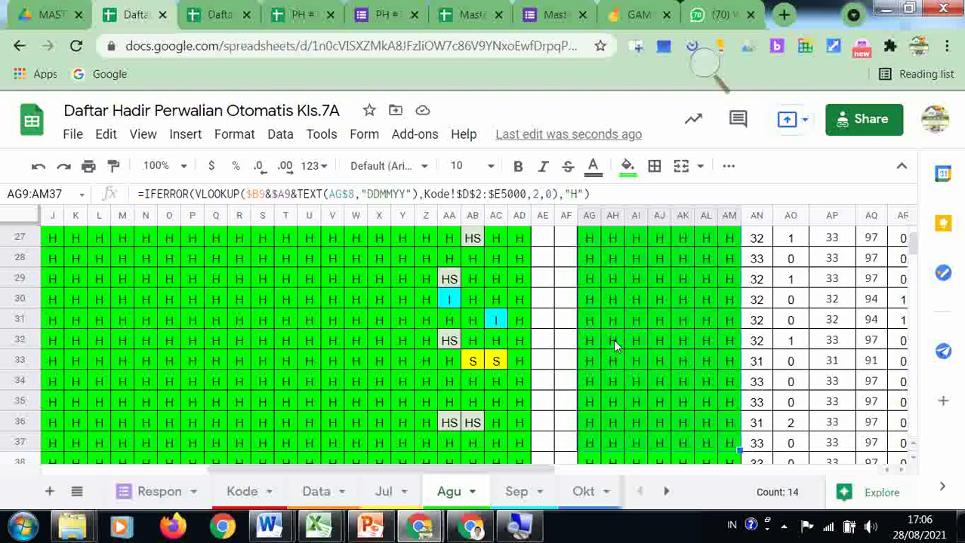
key("shift+Down")
key("shift+Down")
key("shift+Down")
key("shift+Down")
key("shift+Down")
key("shift+Down")
key("shift+Down")
key("shift+Down")
key("shift+Down")
key("shift+Down")
key("shift+Down")
key("shift+Down")
key("shift+Down")
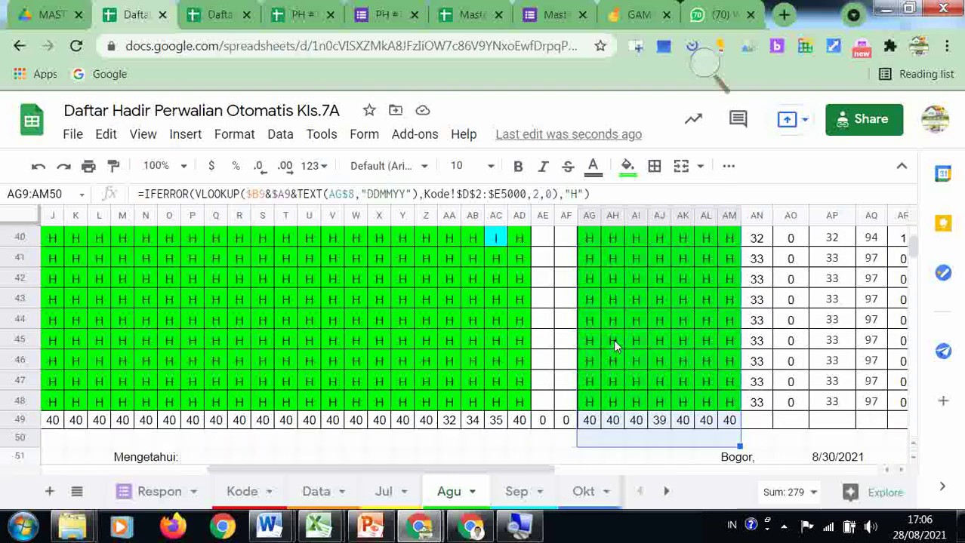
key("shift+Up")
key("shift+Up")
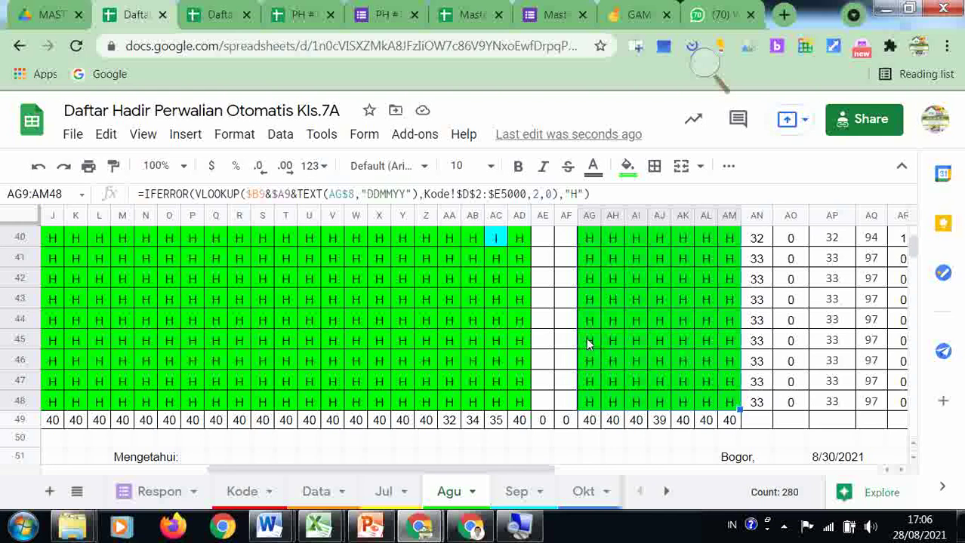
key("ctrl+v")
scroll(589, 342, "up", 1)
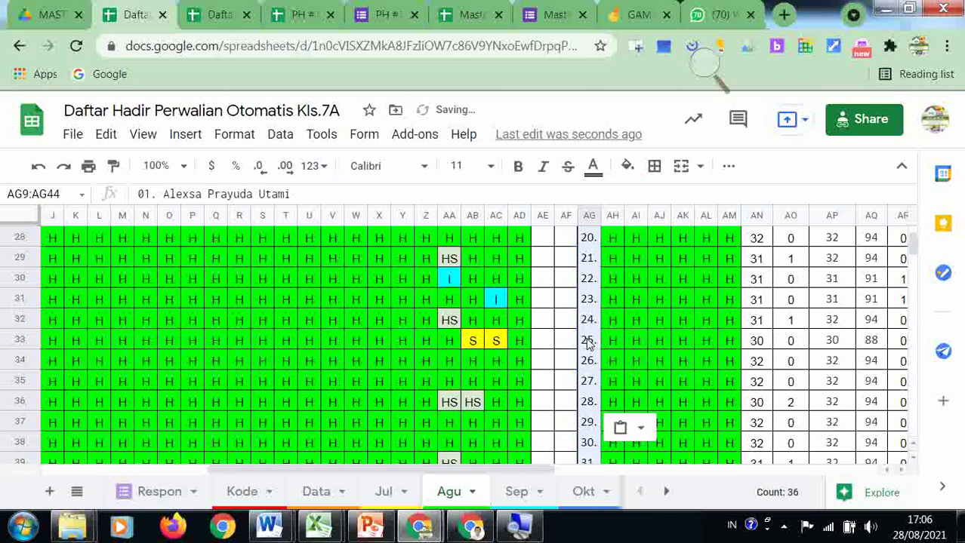
scroll(589, 342, "up", 9)
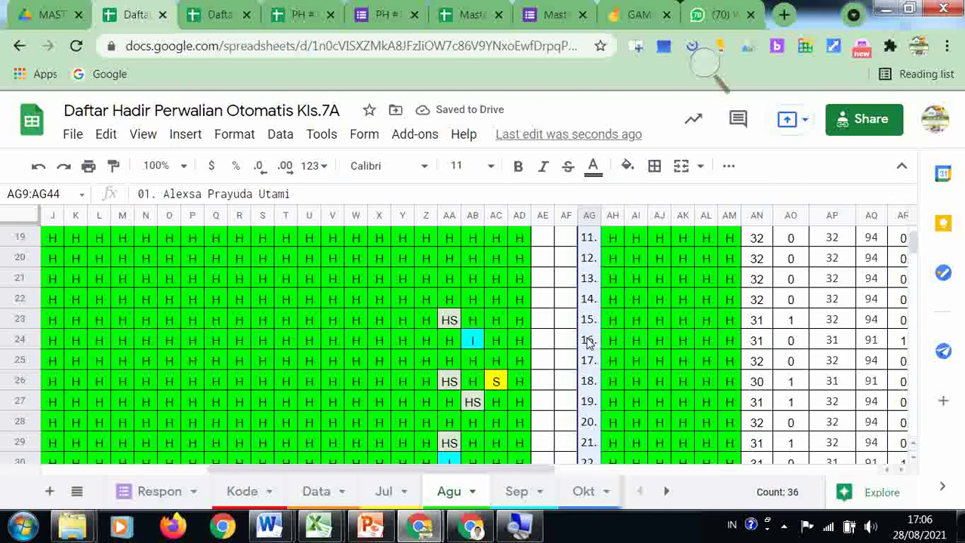
scroll(588, 343, "down", 1)
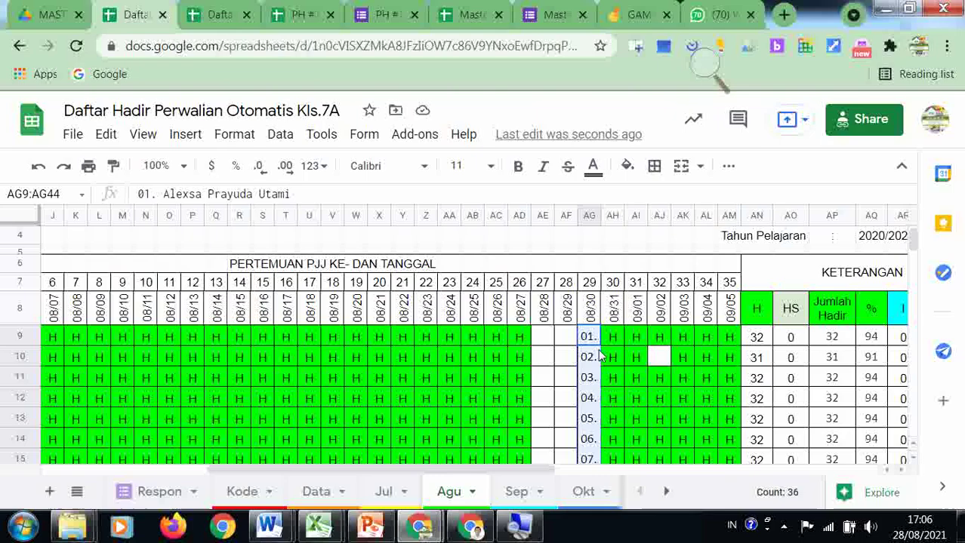
left_click(613, 338)
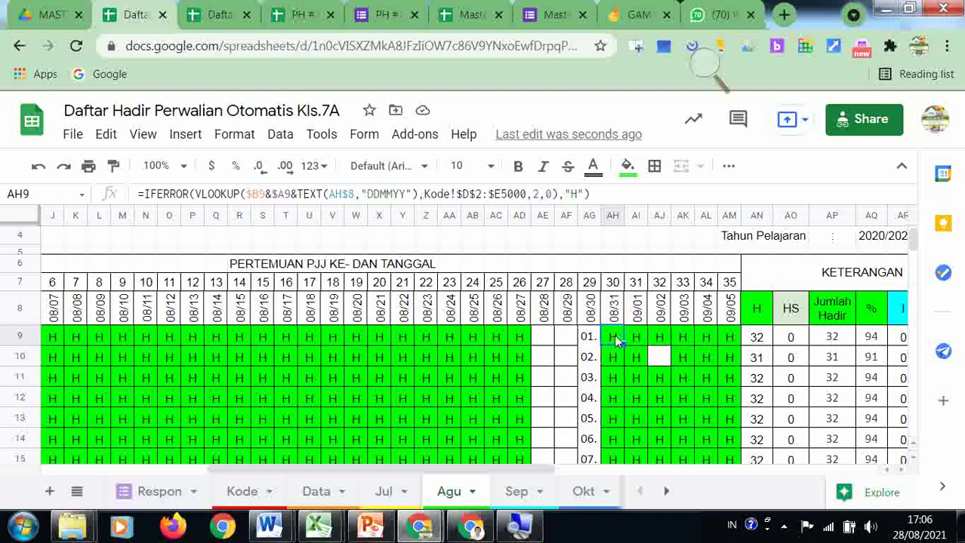
left_click(593, 340)
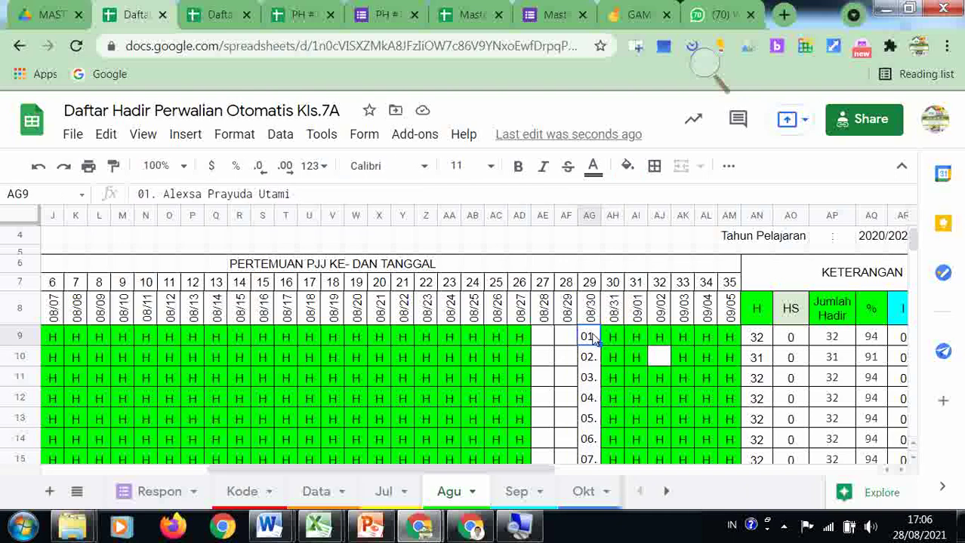
Copy the AJ10 lookup formula with the empty fallback "" into cells AG9:AM48, covering the dates 08/30 to 09/05
left_click(660, 356)
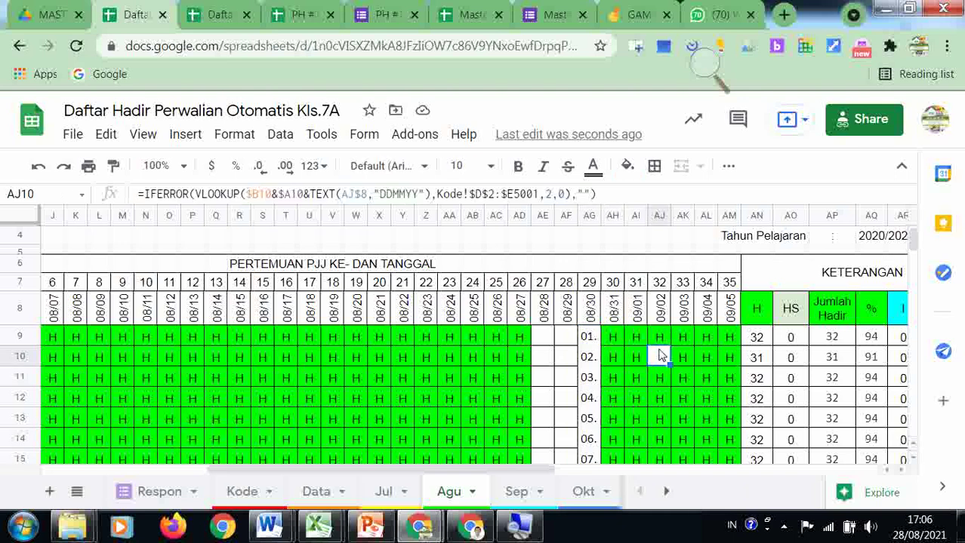
left_click(594, 340)
key("shift+Right")
key("shift+Right")
key("shift+Right")
key("shift+Right")
key("shift+Right")
key("shift+Right")
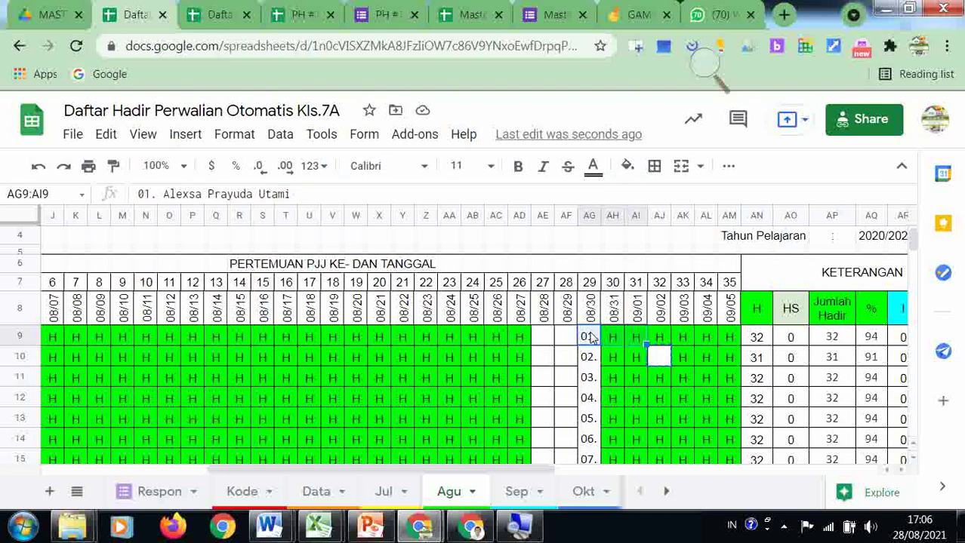
key("shift+Down")
key("shift+Down")
key("shift+Down")
key("shift+Down")
key("shift+Down")
key("shift+Down")
key("shift+Down")
key("shift+Down")
key("shift+Down")
key("shift+Down")
key("shift+Down")
key("shift+Down")
key("shift+Down")
key("shift+Down")
key("shift+Down")
key("shift+Down")
key("shift+Down")
key("shift+Down")
key("shift+Down")
key("shift+Down")
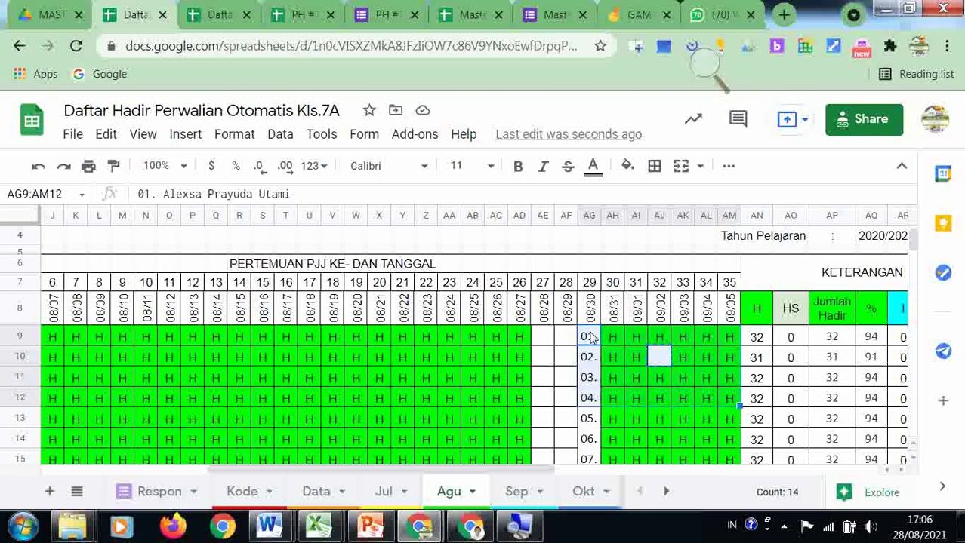
key("shift+Down")
key("shift+Down")
key("shift+Down")
key("shift+Down")
key("shift+Down")
key("shift+Down")
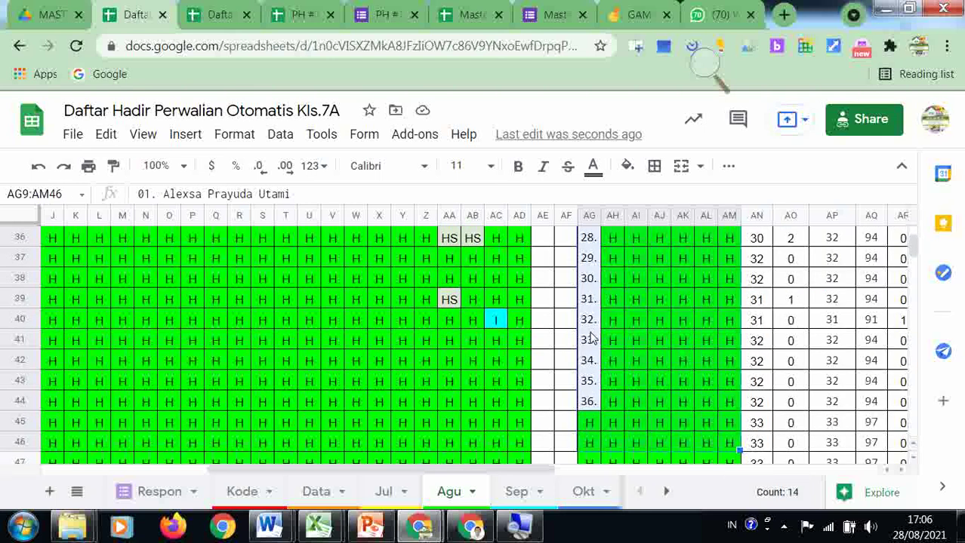
key("shift+Up")
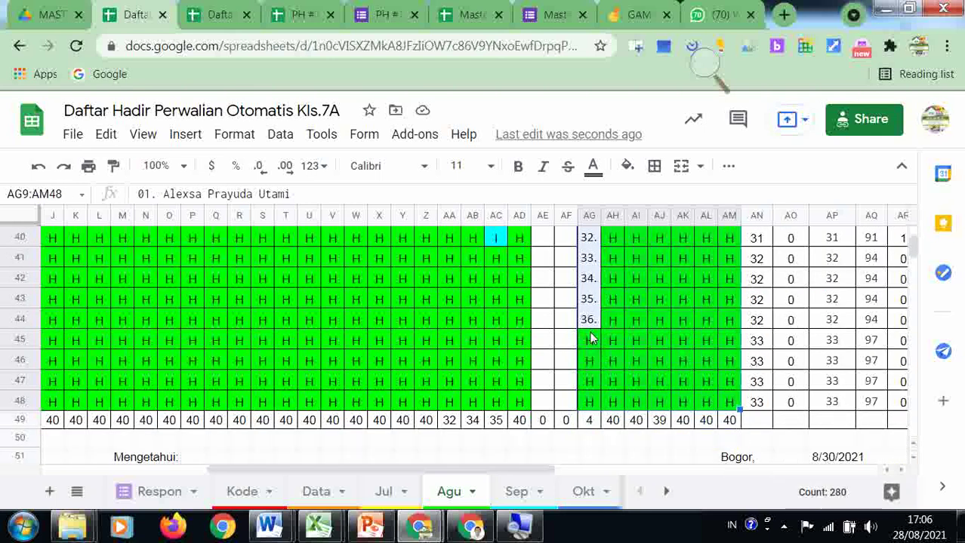
type("=IFERROR(VLOOKUP($B9&$A9&TEXT(AG$8,\"DDMMYY\"),Kode!$D$2:$E5000,2,0),\"\")")
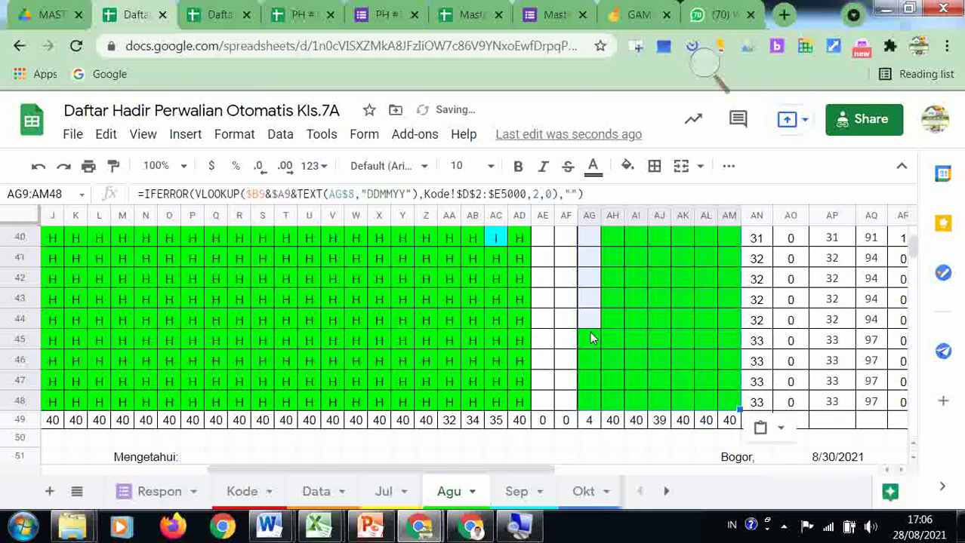
scroll(591, 337, "up", 7)
scroll(592, 336, "up", 3)
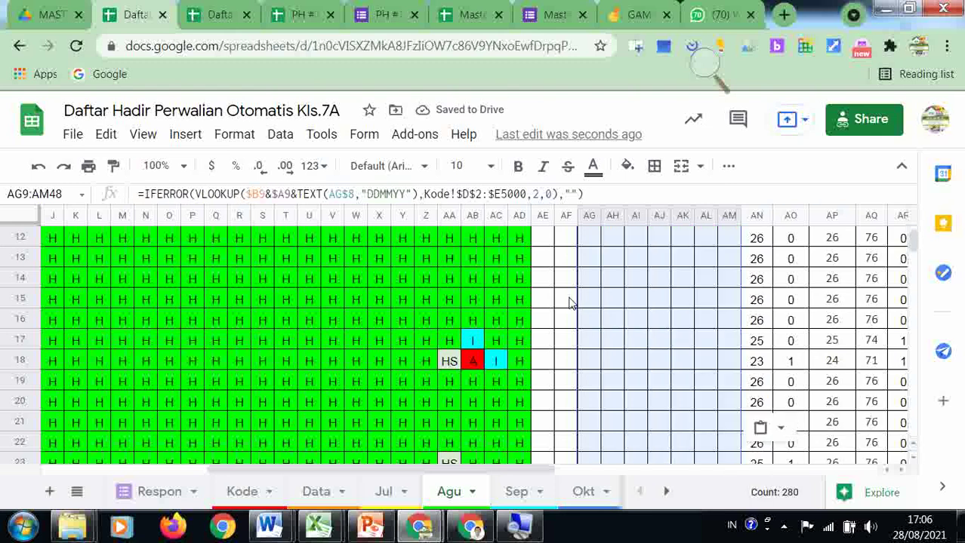
Undo the formula pastes in AG9:AM48, the blank fallback edit in AJ10 and the clearing of the 08/28 and 08/29 columns in AE9:AF48
left_click(571, 302)
scroll(571, 303, "up", 2)
scroll(571, 304, "down", 1)
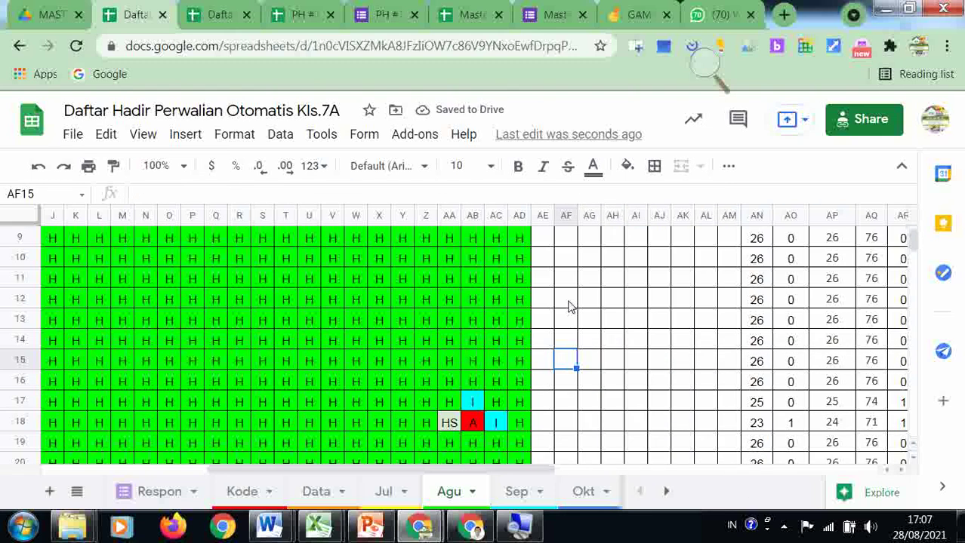
left_click(43, 178)
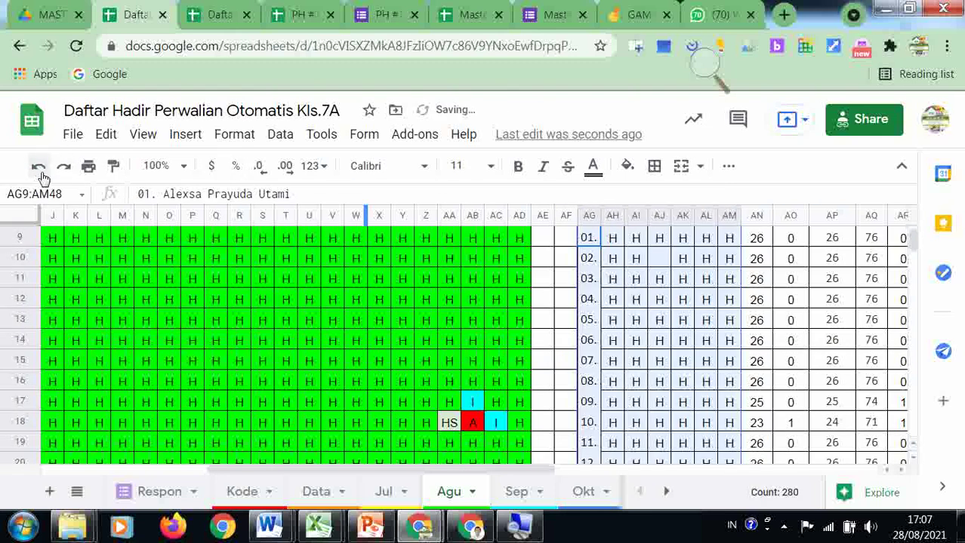
left_click(43, 178)
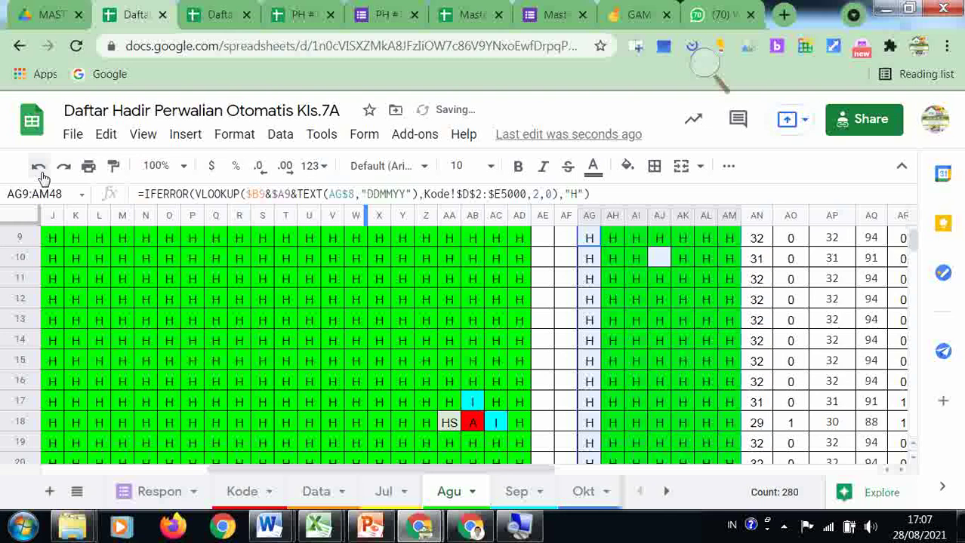
left_click(43, 178)
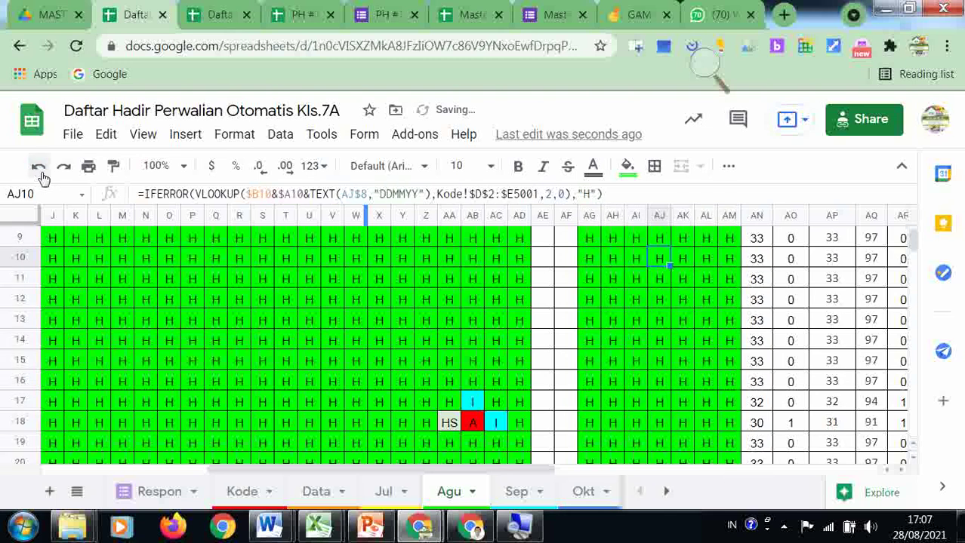
left_click(43, 178)
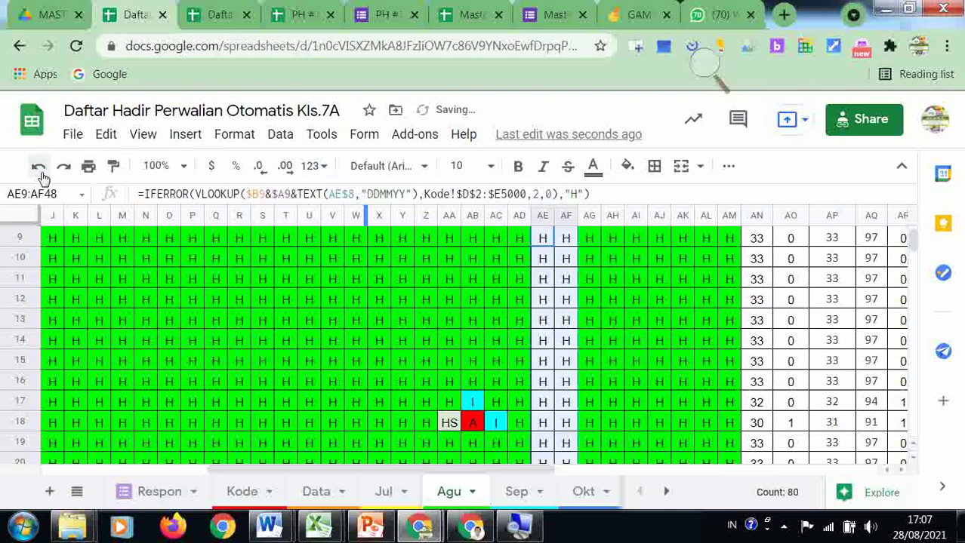
left_click(529, 304)
scroll(531, 305, "down", 5)
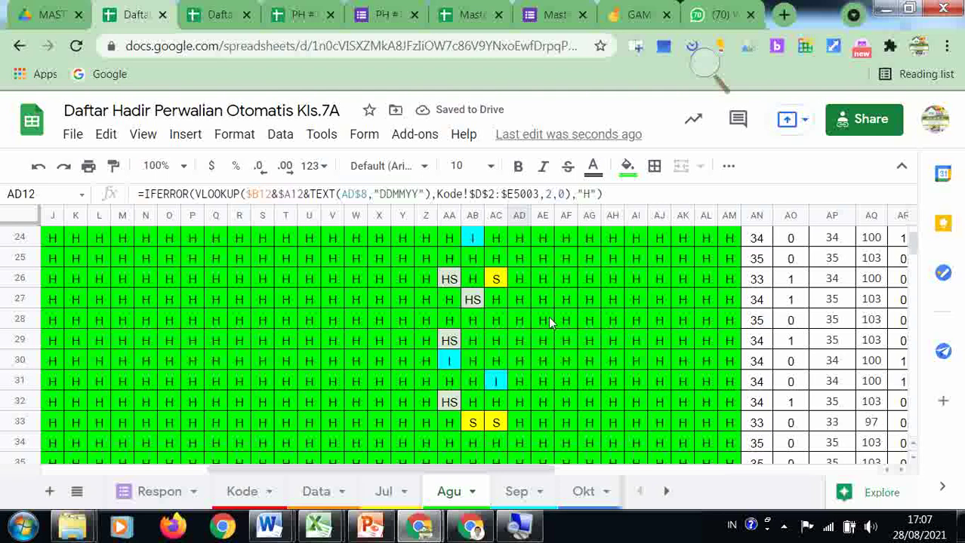
scroll(597, 399, "up", 3)
Open the Rekap Ganjil sheet and examine each student's attendance totals, percentages and absence counts for the semester
left_click(667, 493)
left_click(668, 495)
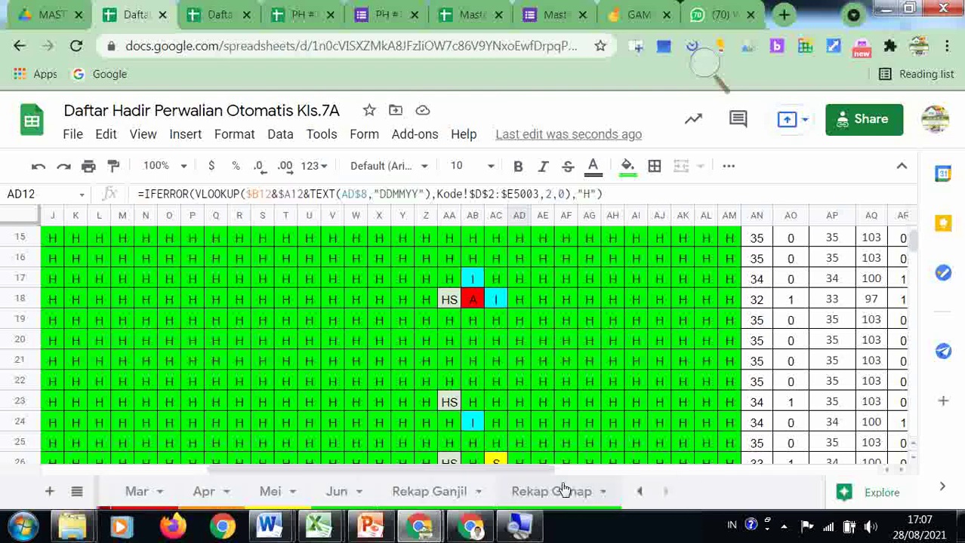
left_click(469, 492)
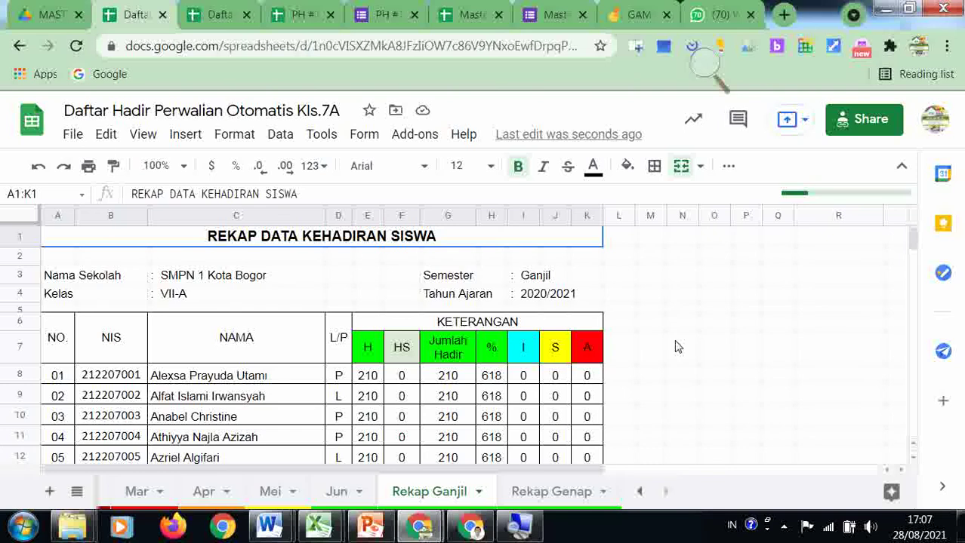
scroll(674, 344, "down", 2)
scroll(677, 347, "up", 2)
scroll(677, 347, "down", 10)
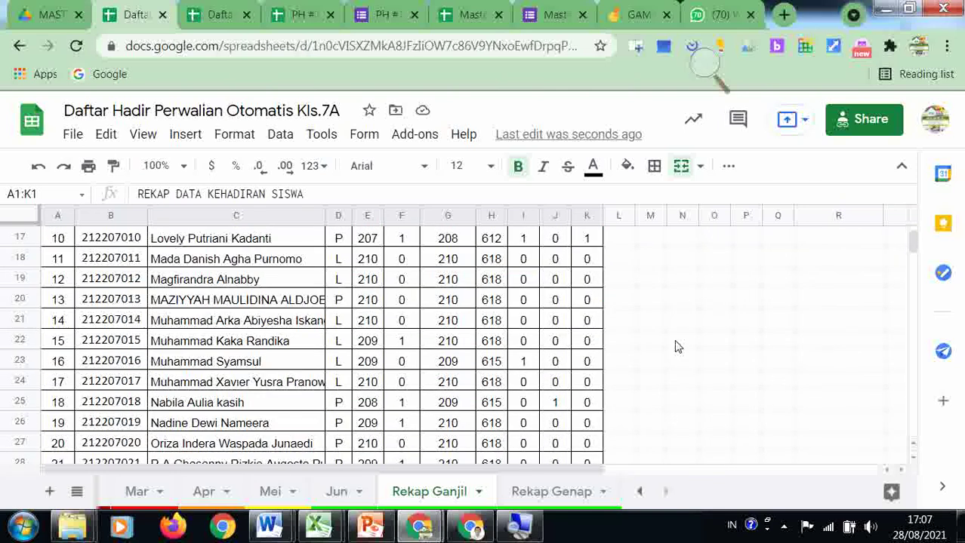
scroll(677, 347, "down", 2)
scroll(677, 348, "up", 15)
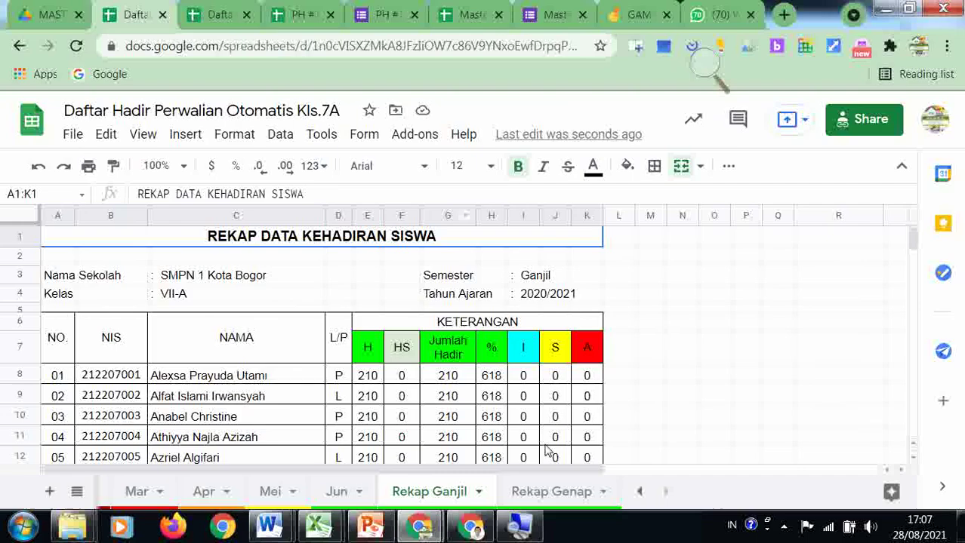
Return to the Agu sheet and view the student list with the attendance columns from 08/02 onward
left_click(639, 492)
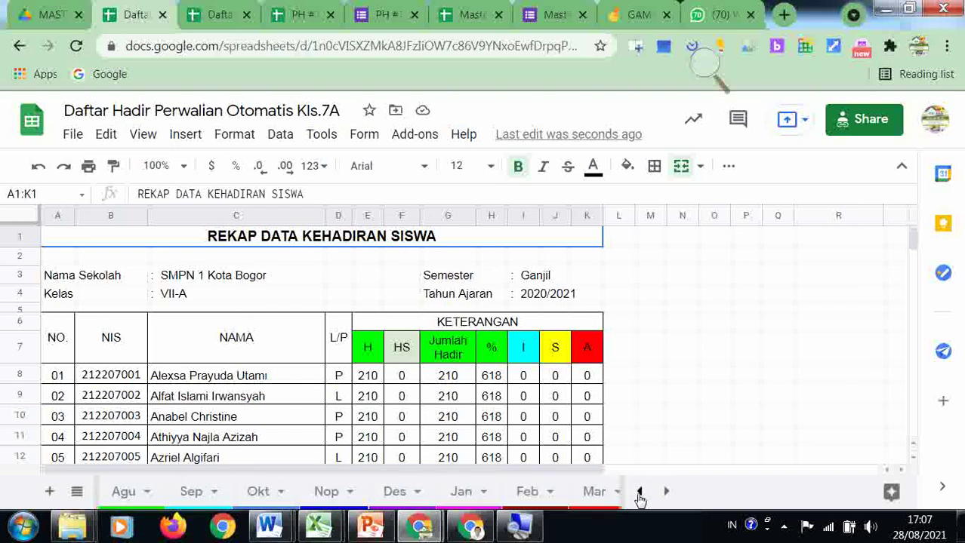
left_click(640, 492)
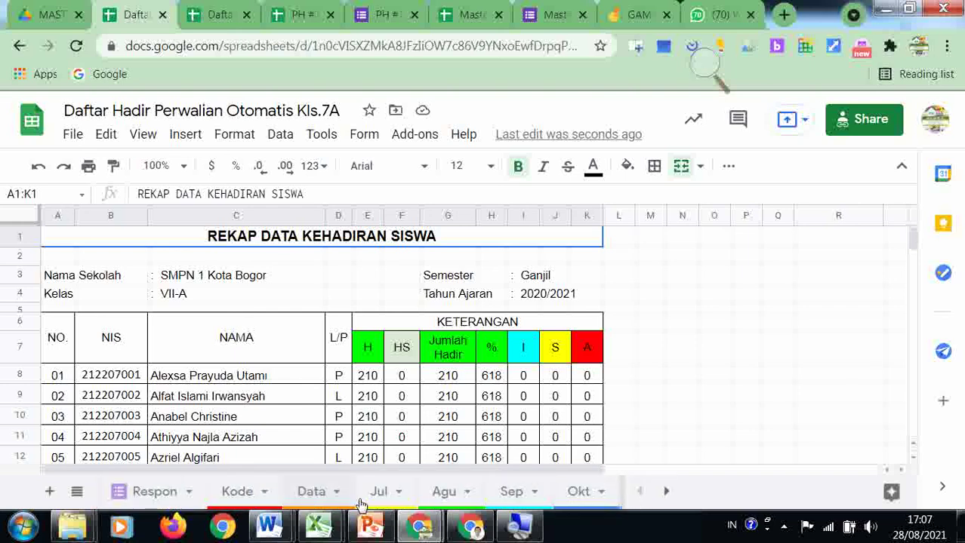
left_click(444, 491)
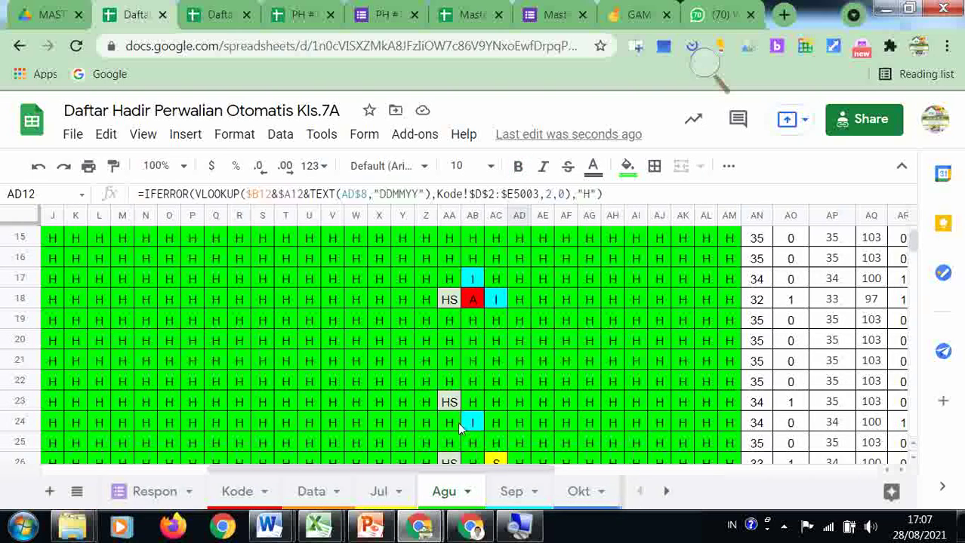
scroll(461, 420, "up", 3)
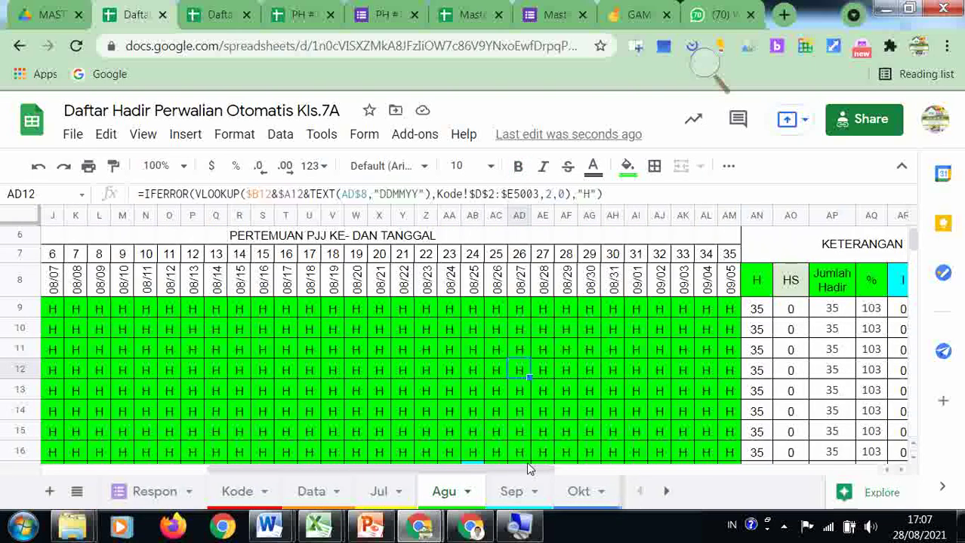
left_click_drag(526, 469, 348, 469)
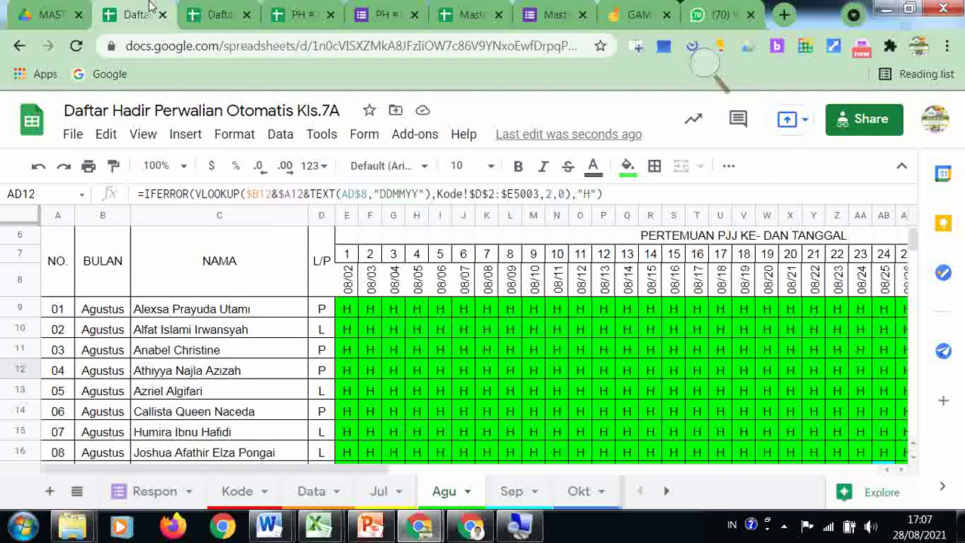
Switch to Google Drive and look through the spreadsheets and forms in the MASTER ATM MILIK SENDIRI folder
left_click(53, 14)
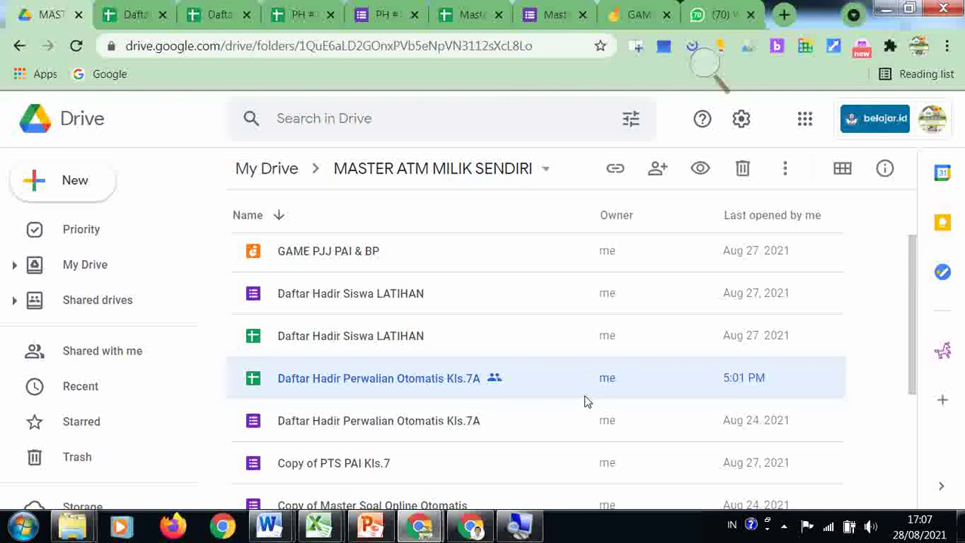
left_click(343, 465)
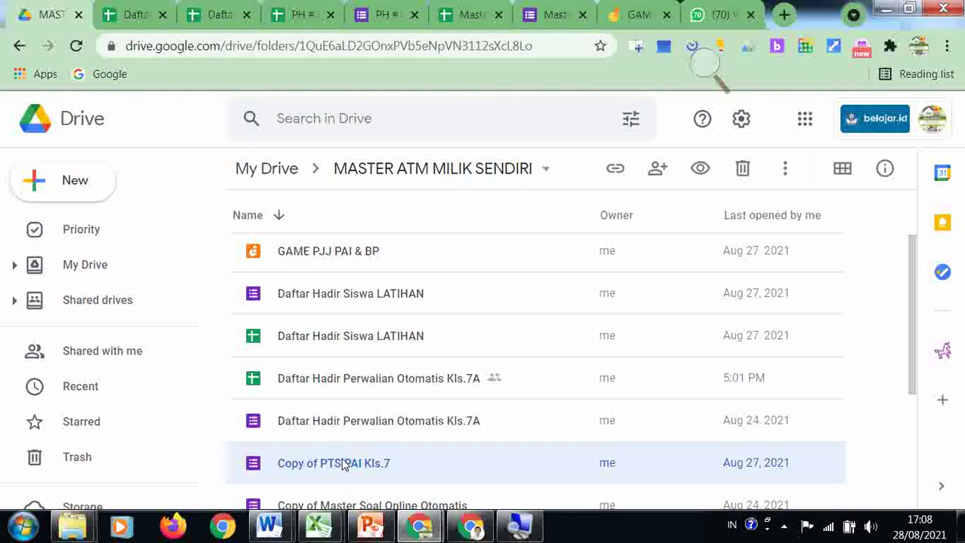
left_click(386, 379)
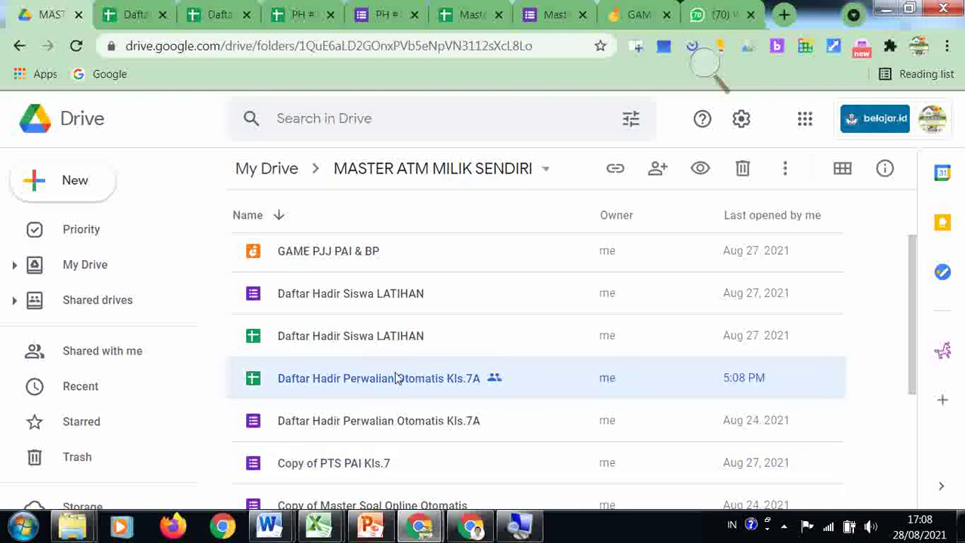
scroll(401, 393, "down", 3)
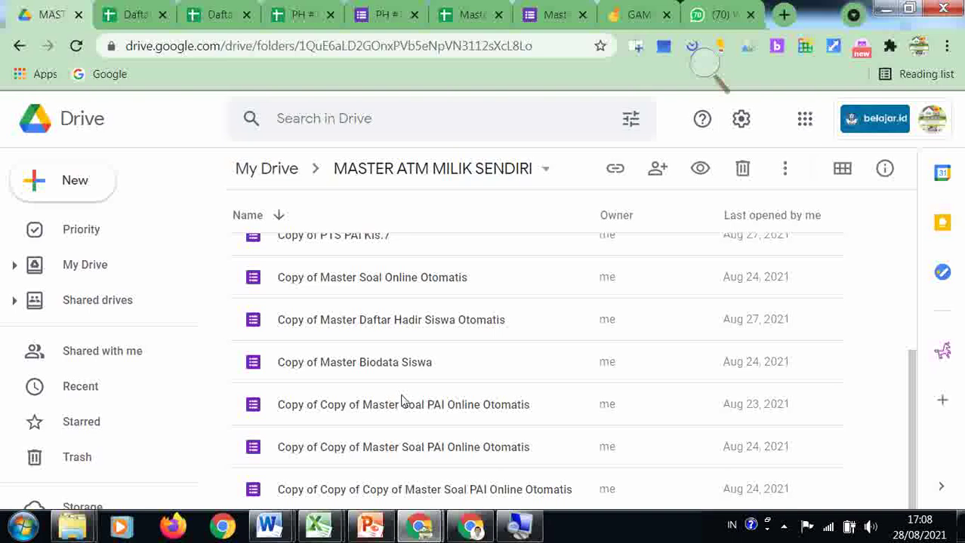
scroll(401, 394, "up", 3)
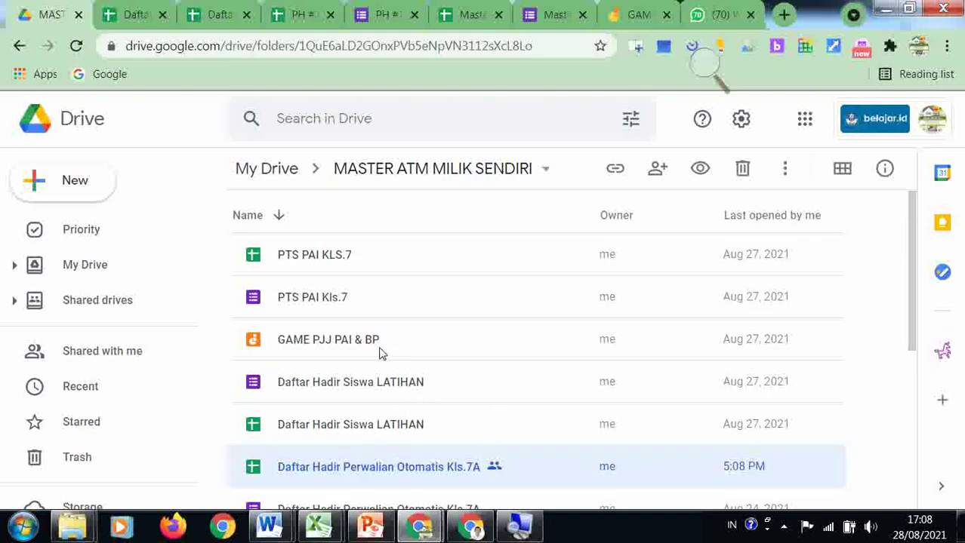
Minimize the browser, Excel and Word windows until the desktop is shown
left_click(888, 18)
left_click(886, 15)
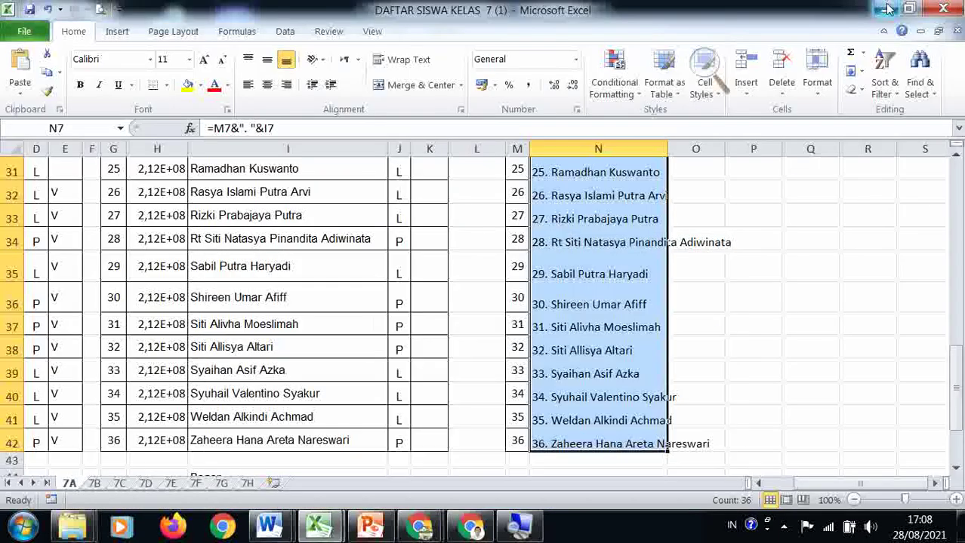
left_click(886, 14)
left_click(886, 13)
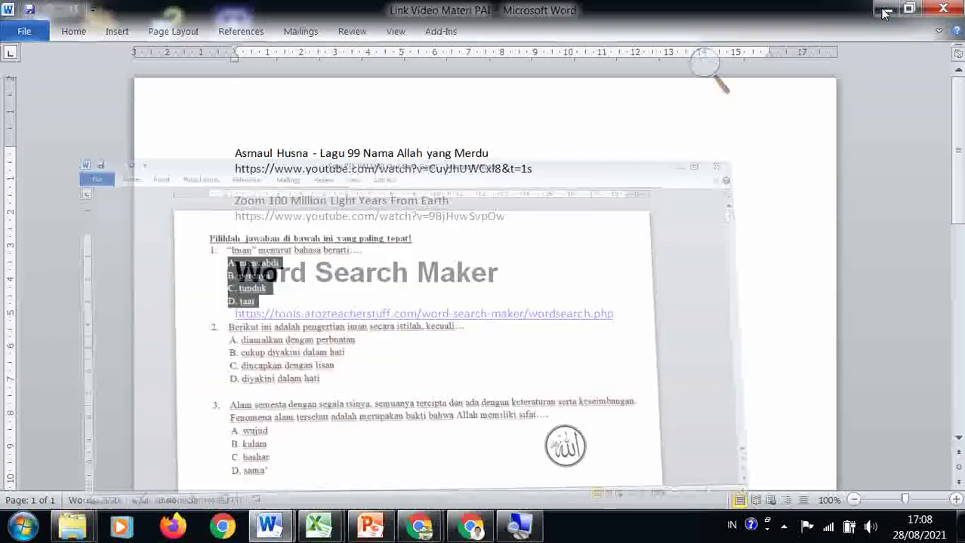
left_click(886, 14)
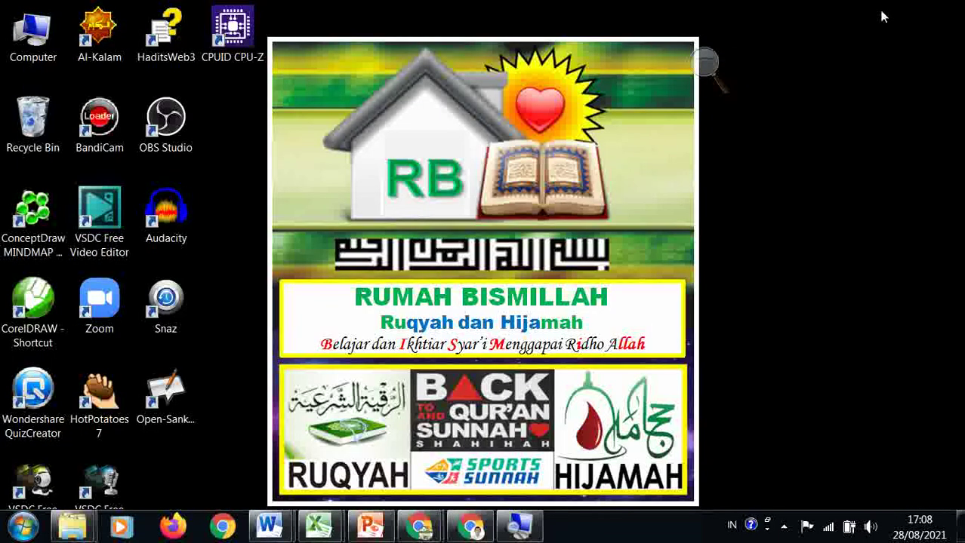